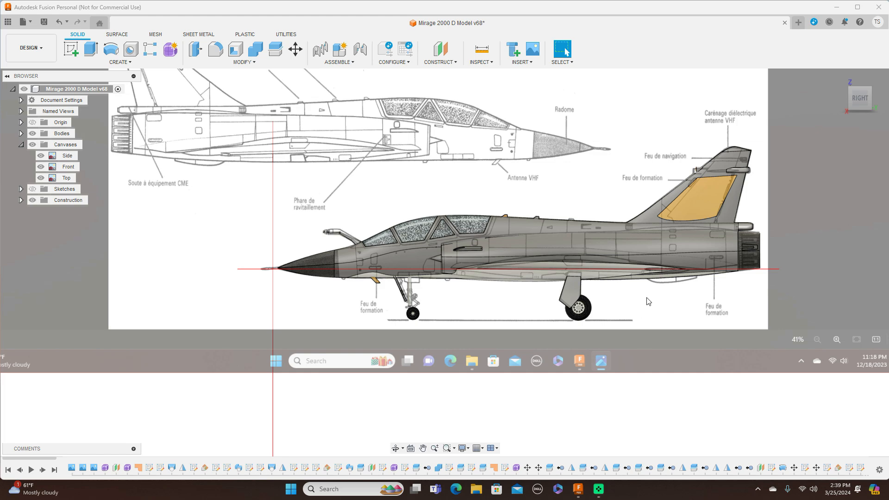
Step: Hide the reference canvases of the Mirage 2000 D model and examine the finished aircraft alone from the side
middle_drag(627, 265, 597, 260)
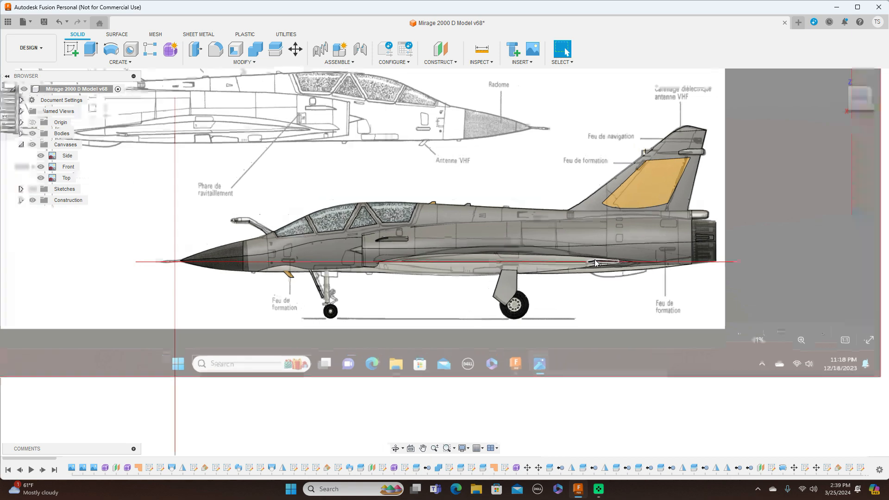
middle_drag(595, 227, 593, 258)
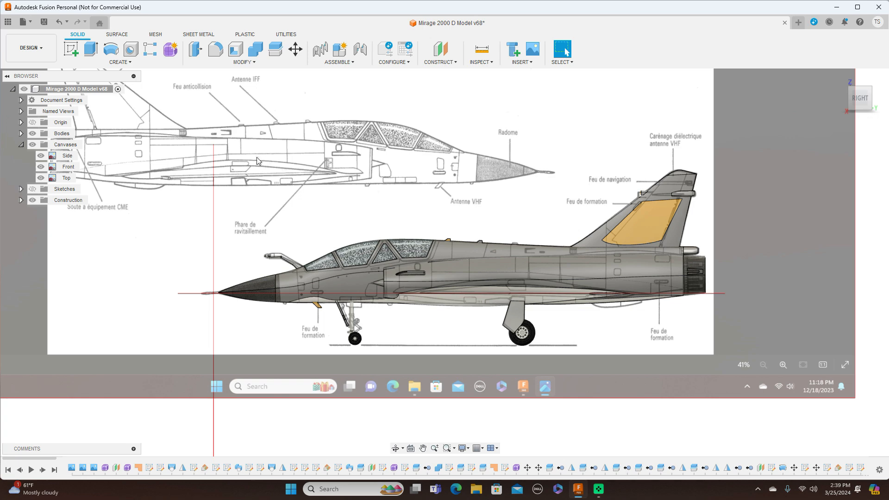
click(32, 145)
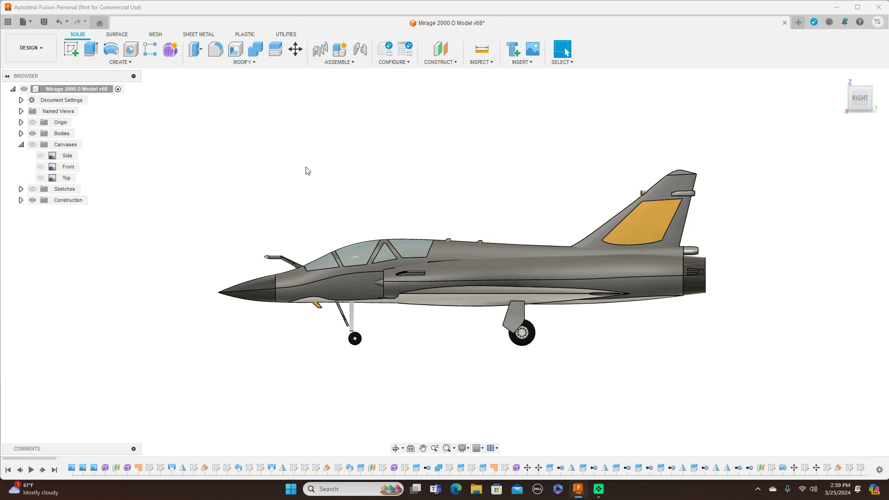
mouse_move(855, 98)
mouse_down()
mouse_move(888, 94)
mouse_move(888, 136)
mouse_move(860, 93)
mouse_up()
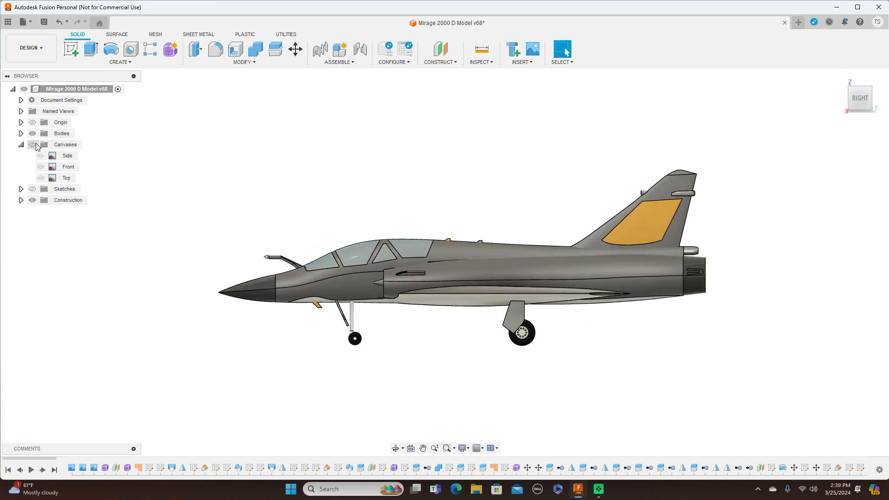
Step: Show the canvases to compare the model with its top, front and side references, and hide them again
click(34, 145)
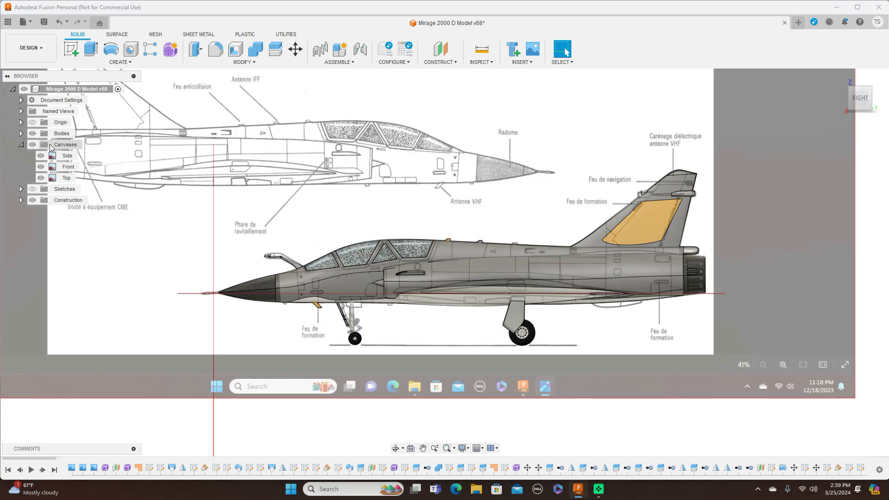
click(861, 83)
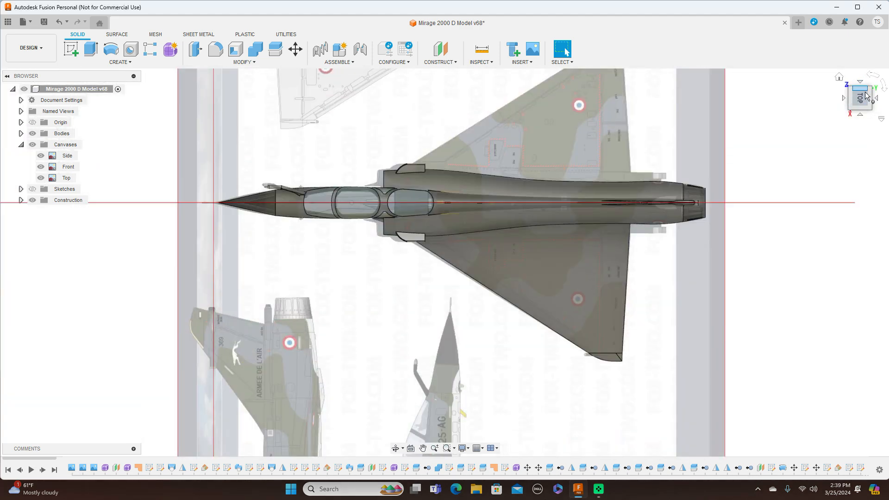
click(861, 116)
click(844, 98)
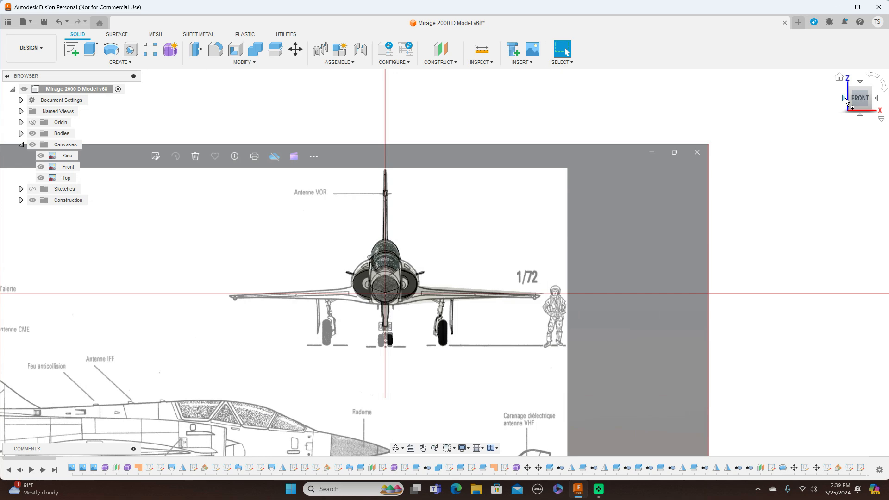
click(879, 103)
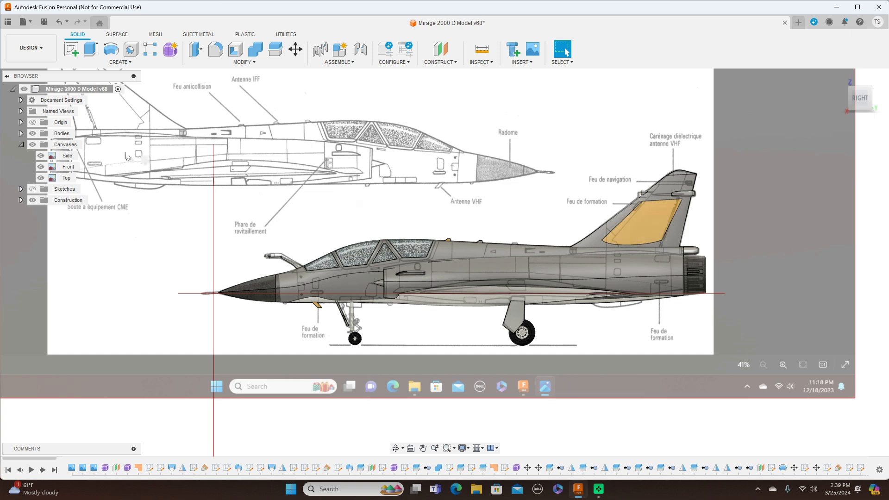
click(33, 145)
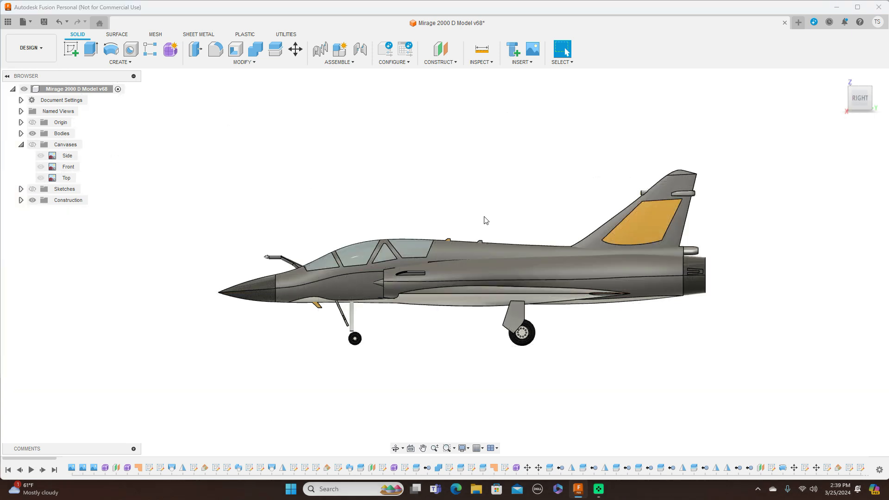
scroll(485, 221, down, 1)
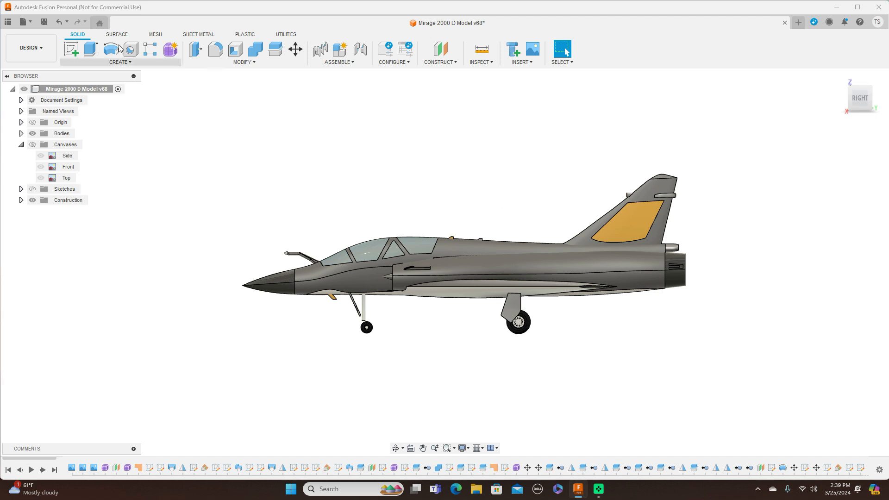
Step: Start a new design and insert the image Screenshot (109) from the desktop as a canvas on the YZ plane
click(30, 22)
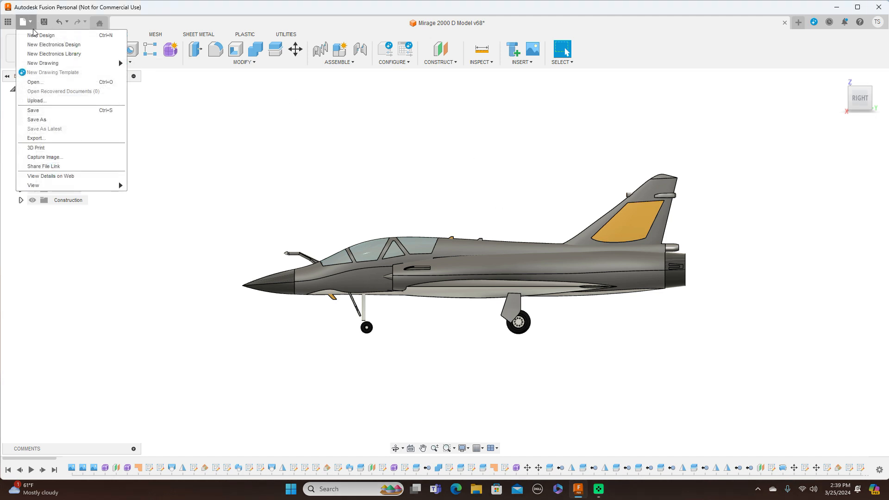
click(34, 37)
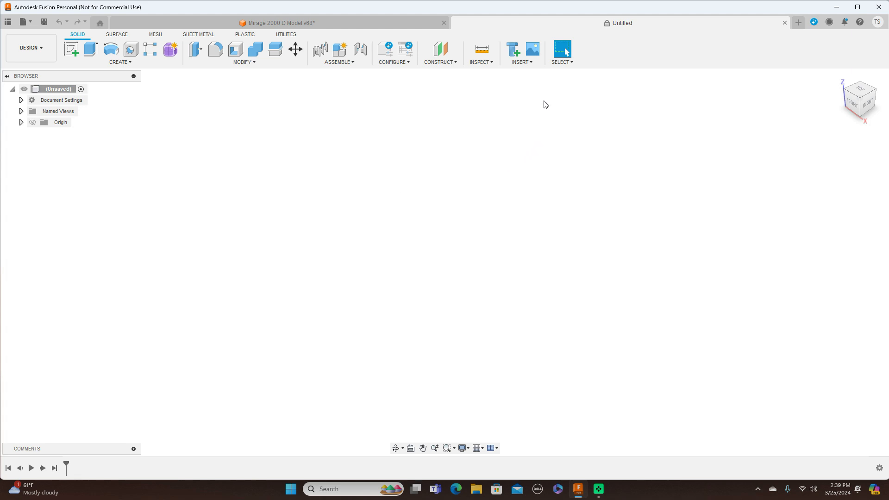
click(530, 66)
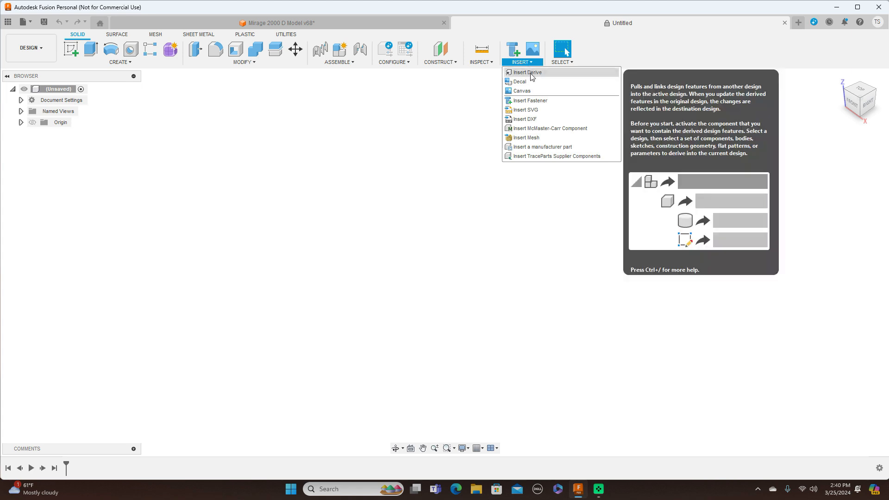
click(522, 91)
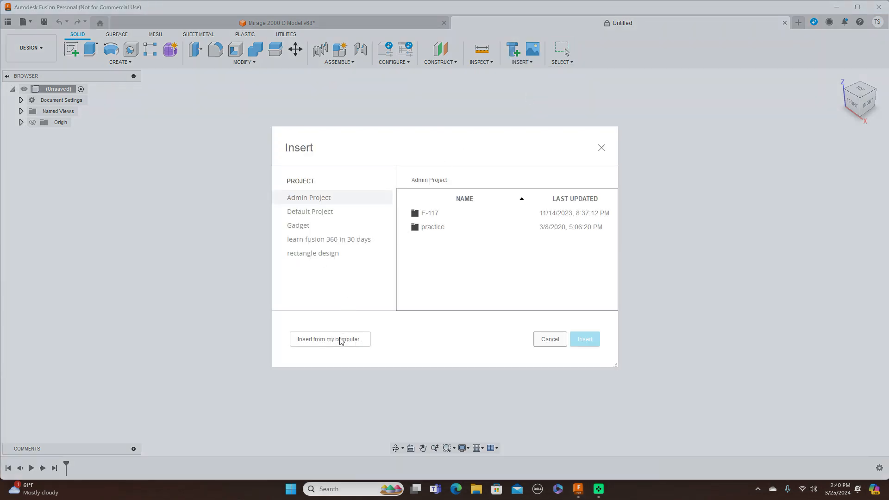
click(340, 341)
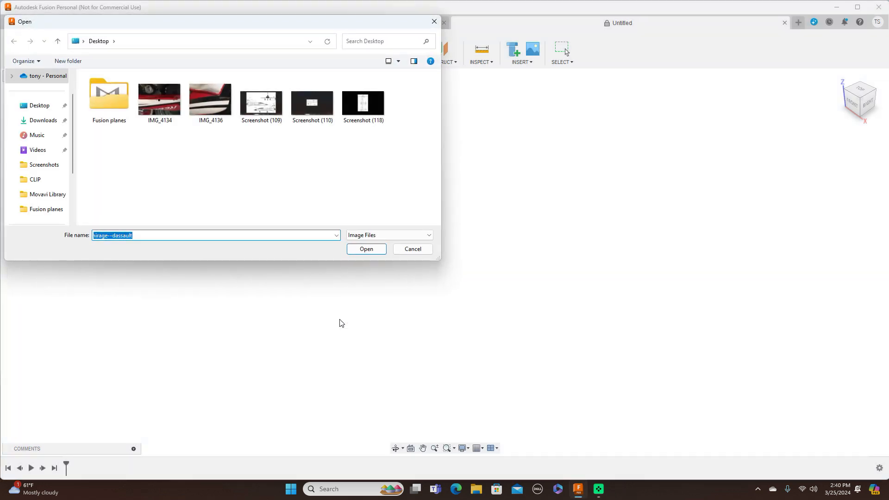
click(254, 100)
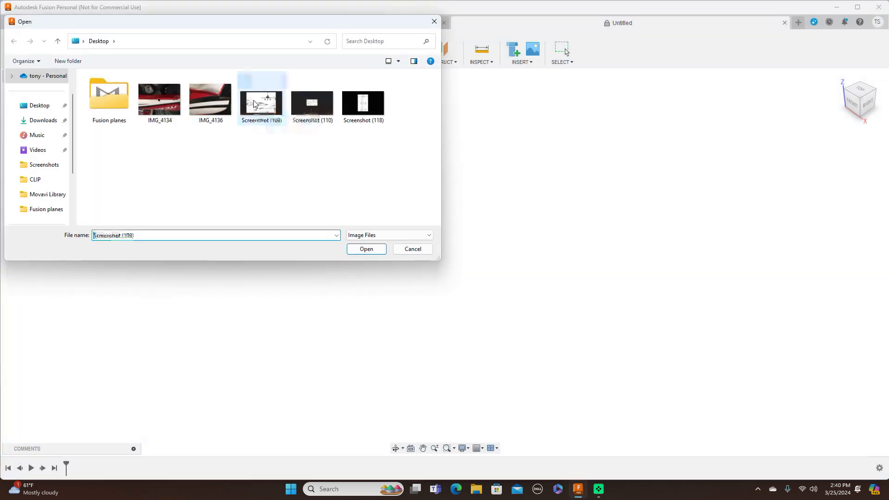
click(378, 251)
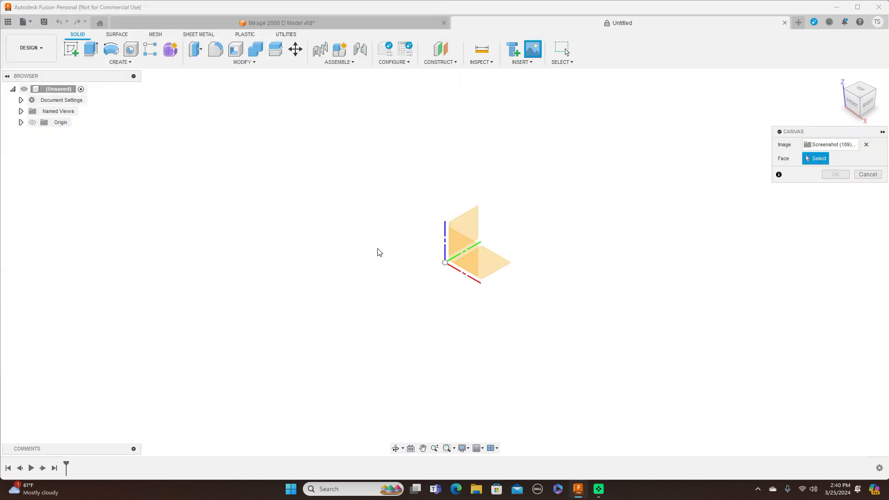
click(471, 216)
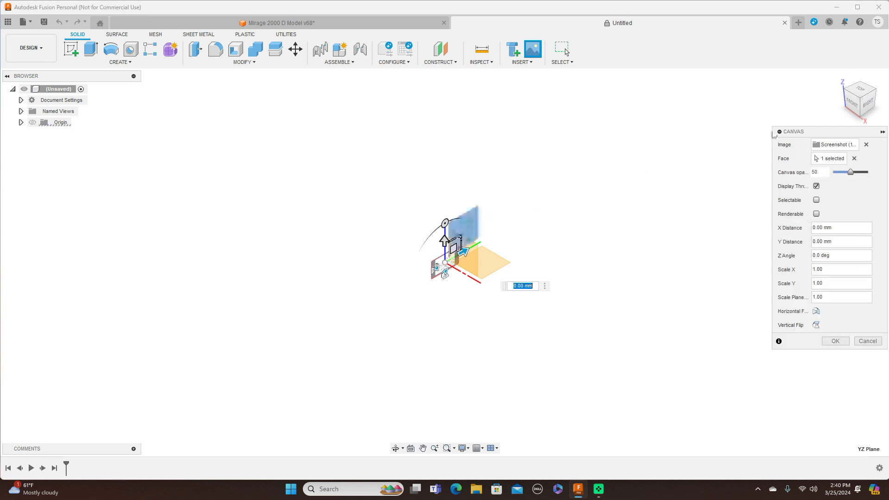
Step: Enlarge the canvas uniformly to a plane scale of about 15.8 in the right view and finish placing it
click(870, 104)
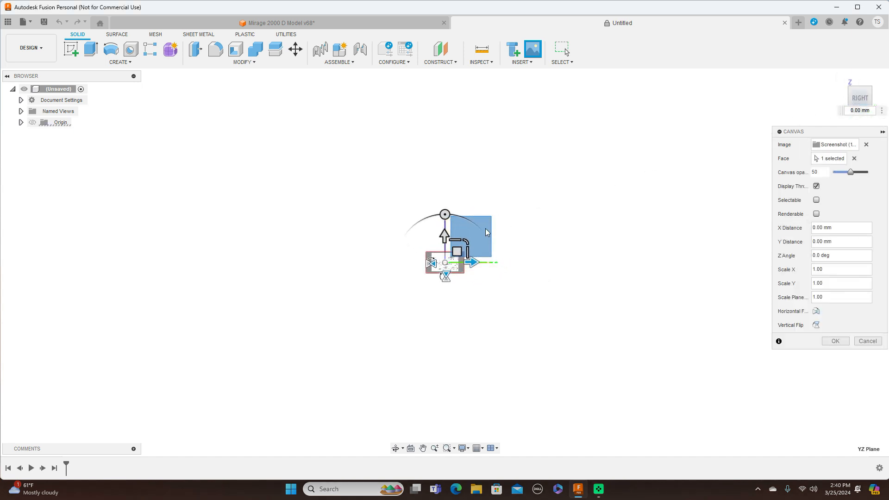
drag(469, 241, 542, 181)
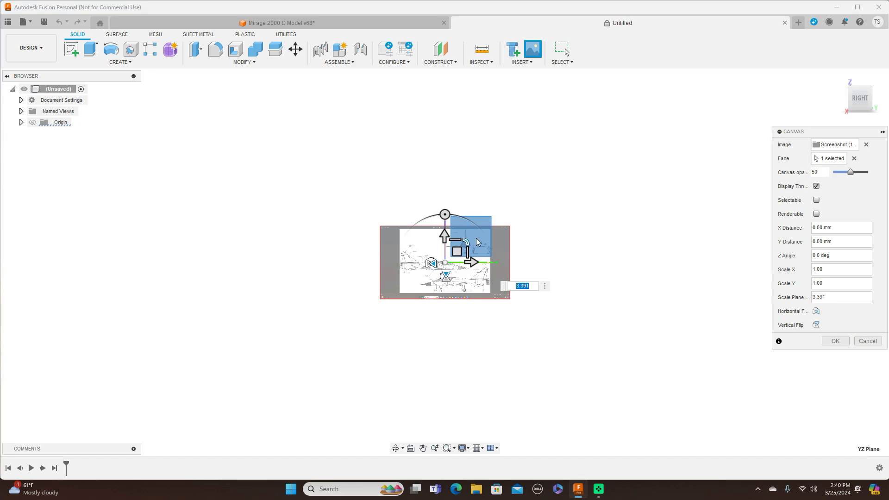
drag(468, 242, 527, 214)
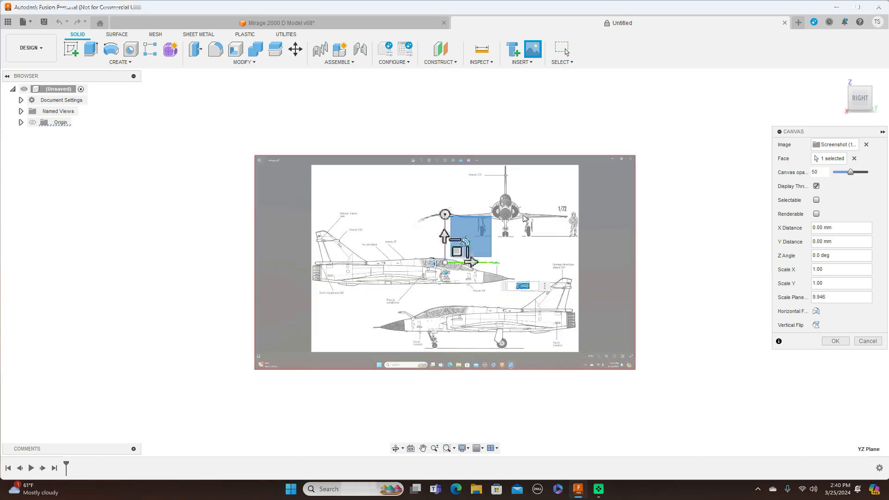
drag(471, 239, 538, 261)
middle_drag(538, 261, 528, 207)
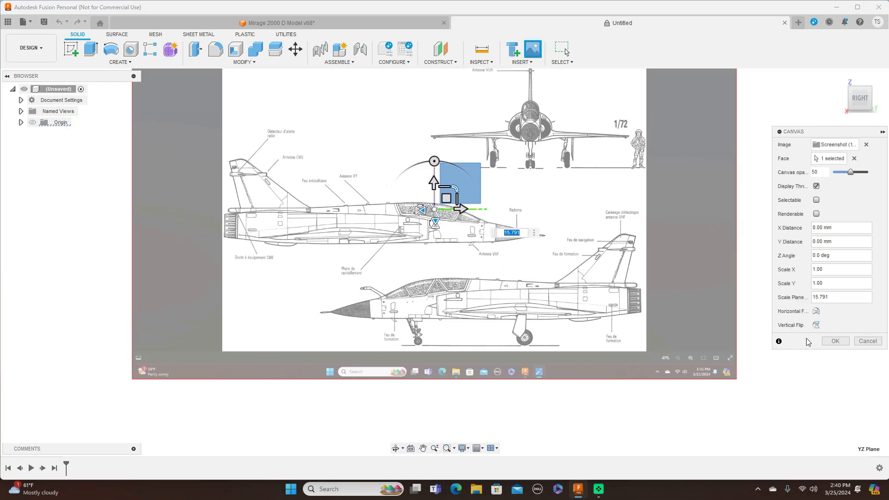
click(834, 341)
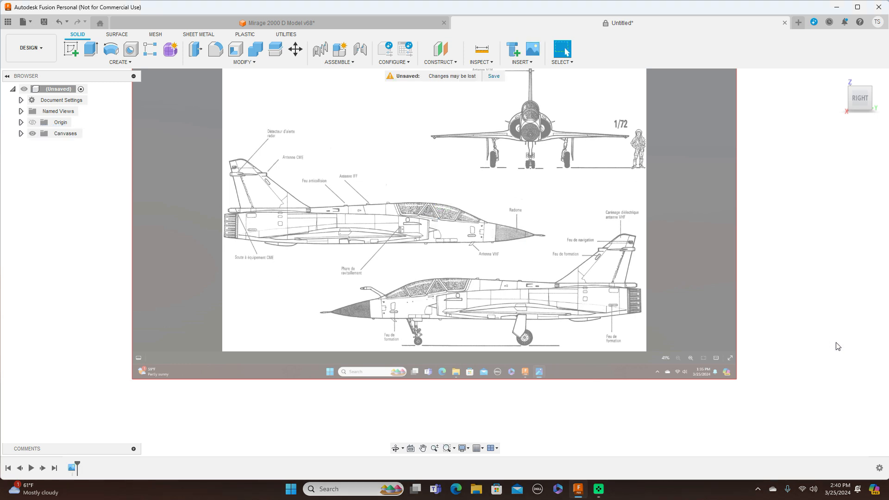
Step: Rename the Screenshot (109) canvas to Side
scroll(839, 347, down, 2)
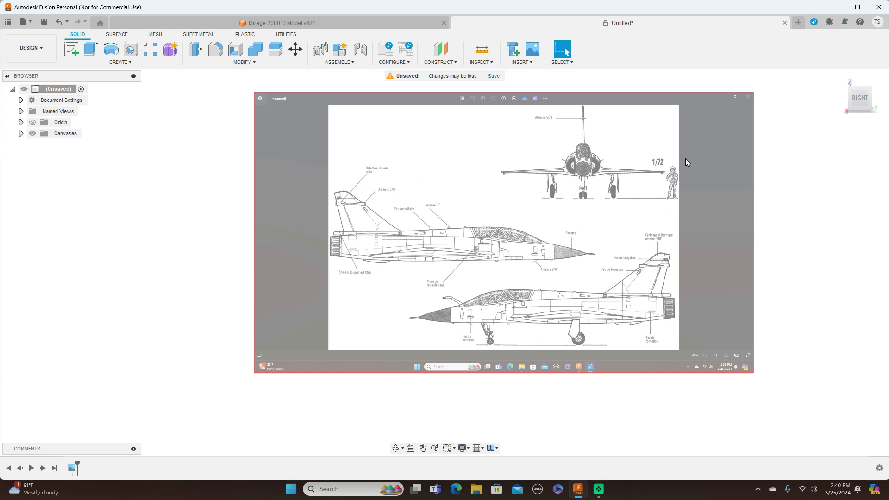
middle_drag(566, 175, 541, 175)
scroll(610, 259, up, 3)
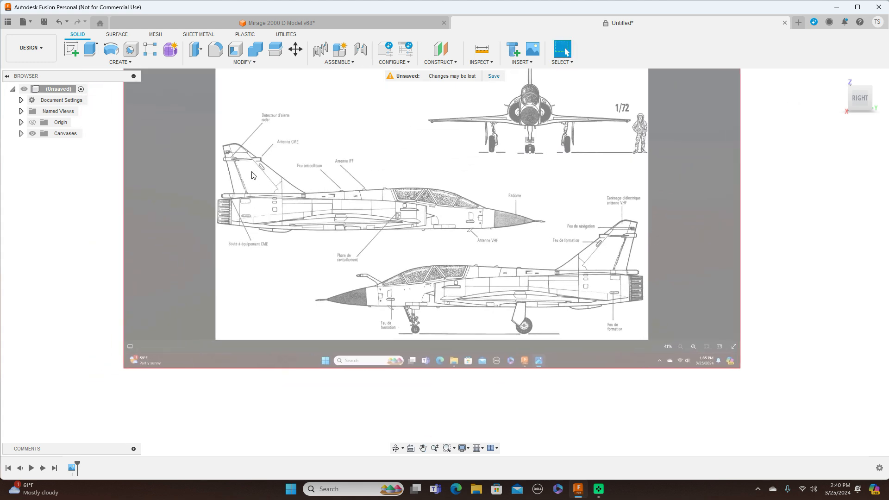
click(21, 134)
click(74, 146)
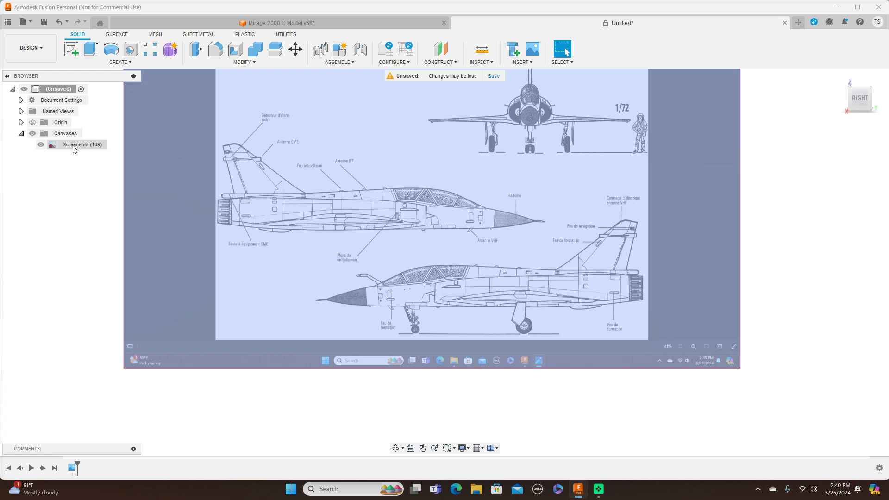
click(74, 146)
double_click(73, 146)
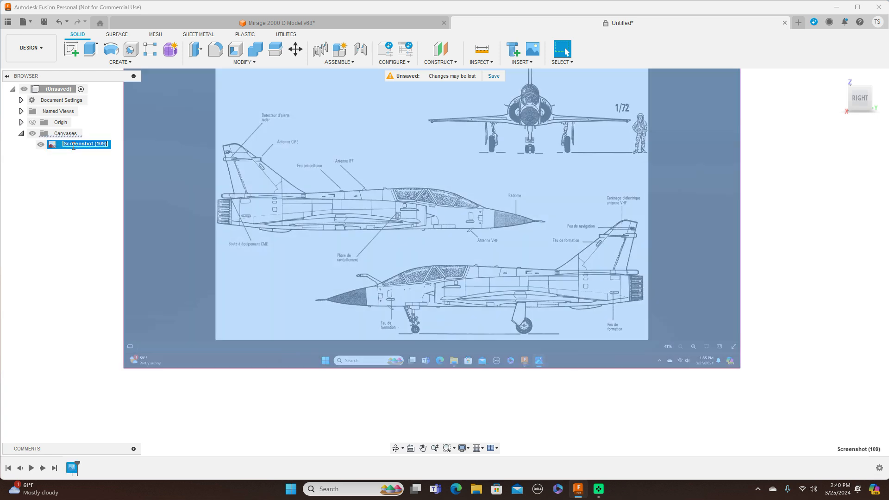
key(BackSpace)
text(Side)
key(Return)
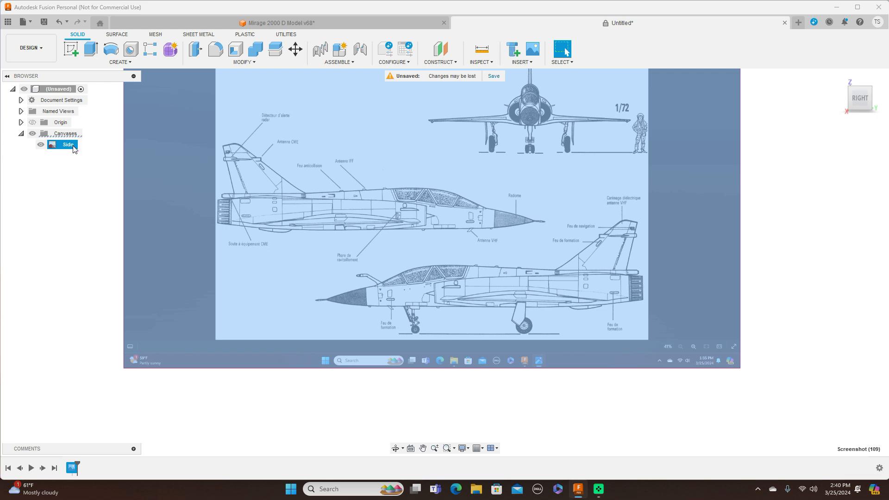
Step: Calibrate the Side canvas with a distance of 2000 mm from the lower aircraft's nose cone tip to the rear end of its exhaust nozzle
right_click(73, 148)
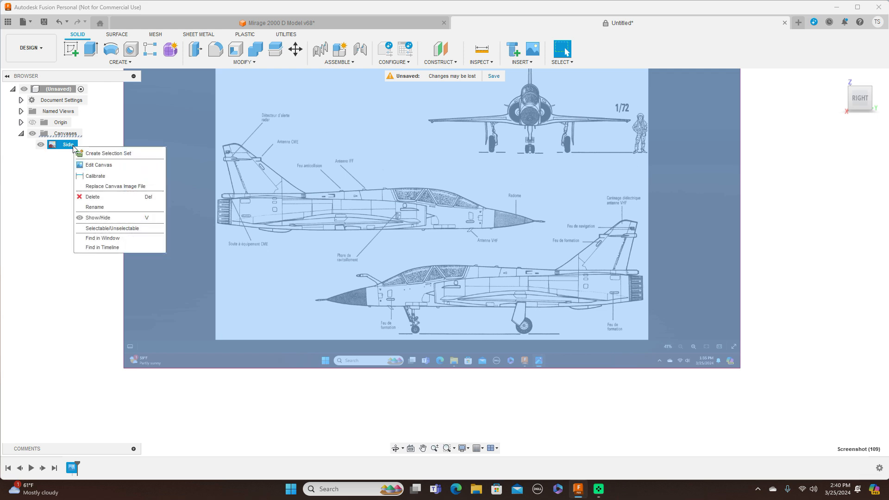
click(91, 177)
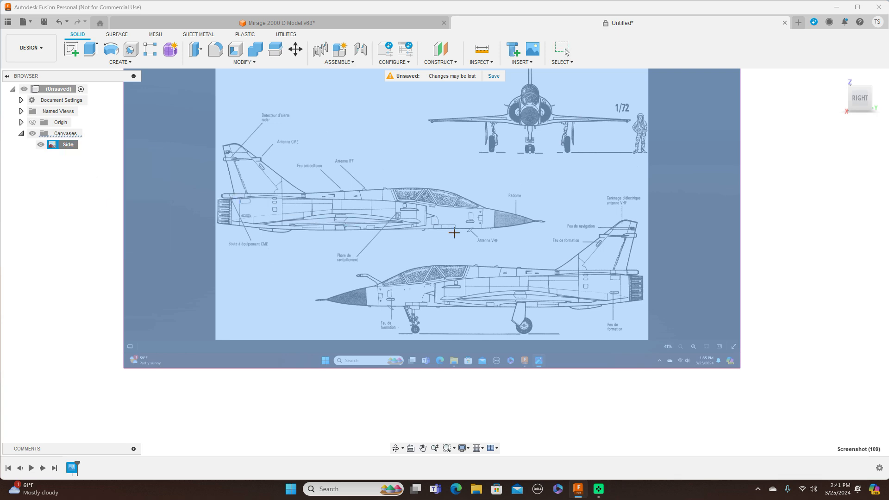
scroll(454, 233, up, 1)
middle_drag(472, 216, 431, 179)
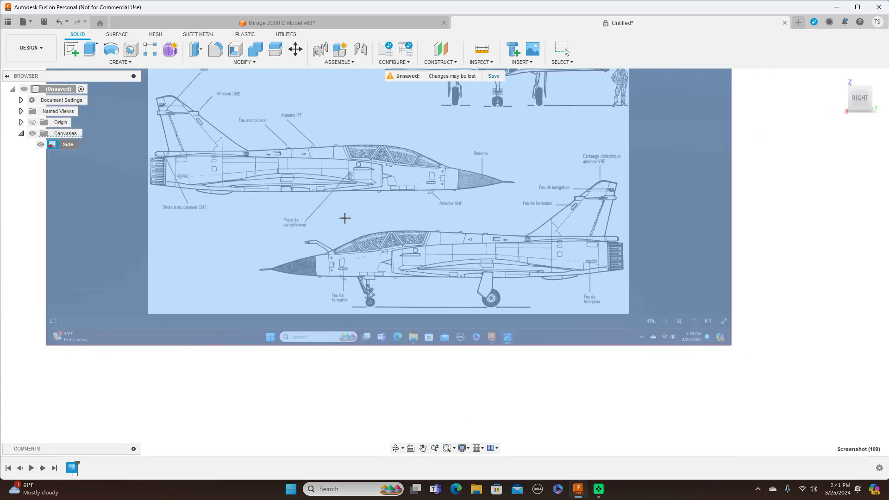
scroll(345, 218, up, 1)
scroll(357, 185, up, 1)
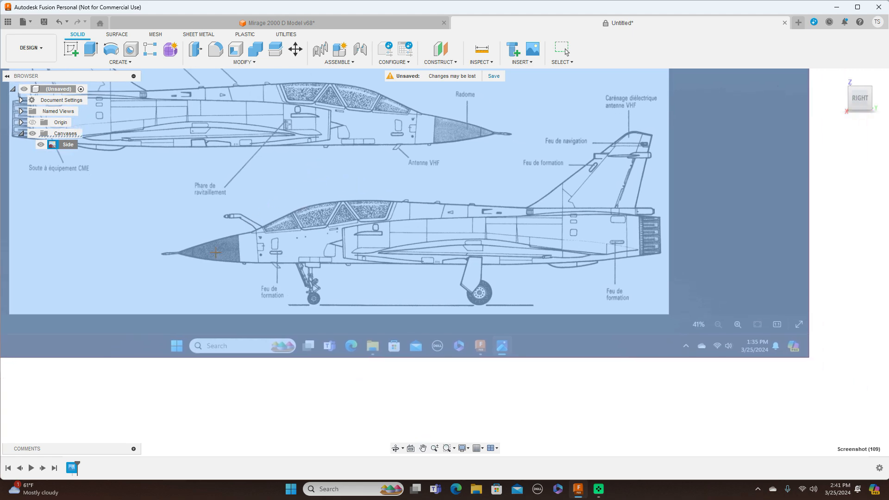
click(178, 252)
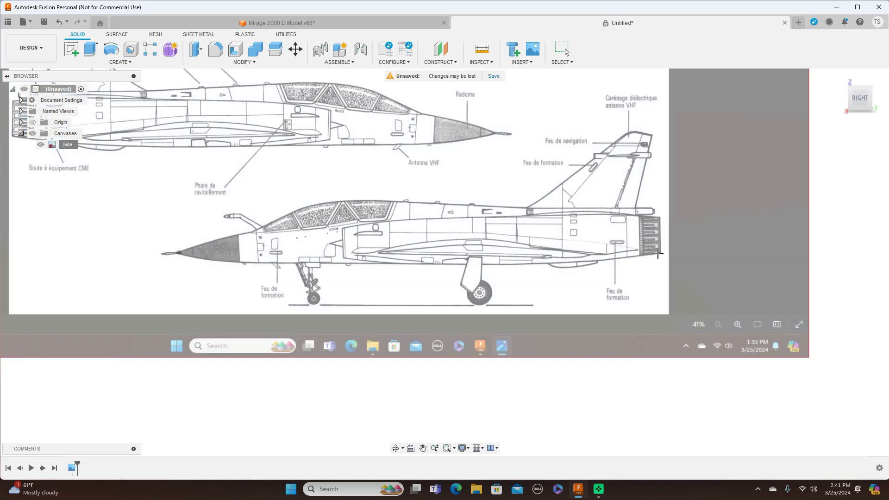
click(661, 249)
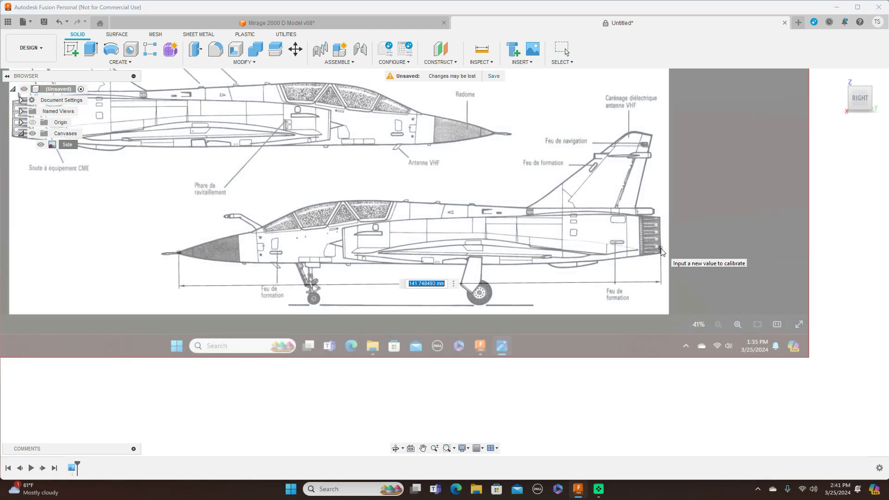
key(BackSpace)
text(2000)
key(Return)
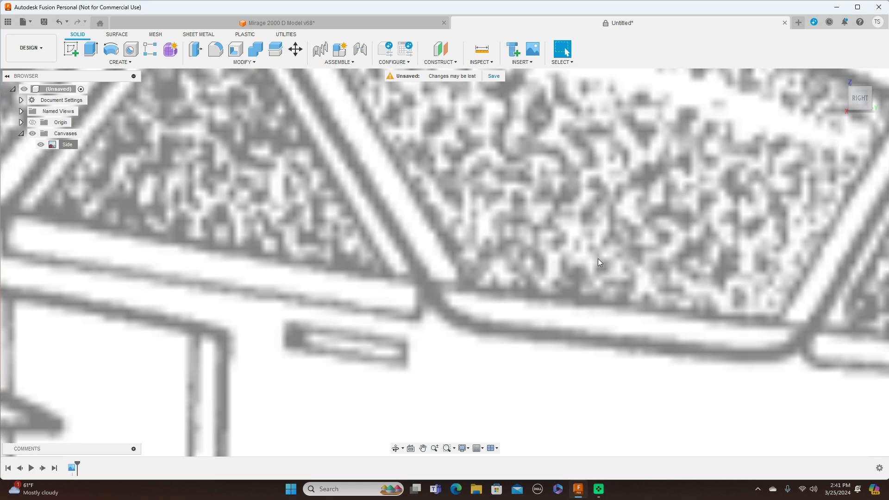
Step: Open the Side canvas for editing and show the origin geometry as a positioning reference
scroll(598, 262, down, 10)
scroll(598, 258, down, 10)
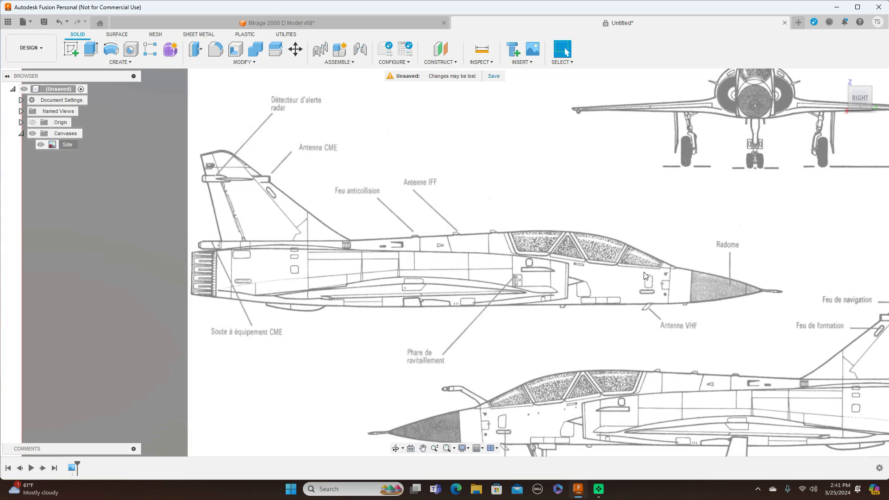
middle_drag(646, 276, 539, 152)
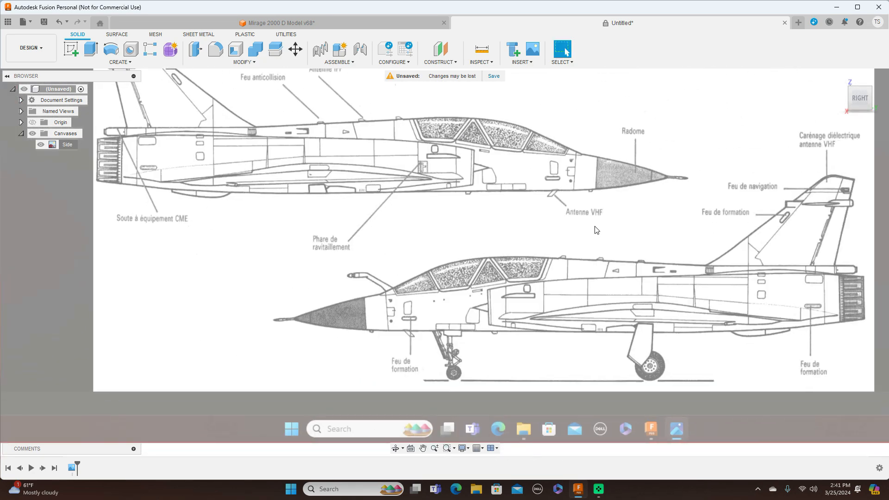
scroll(595, 226, down, 2)
middle_drag(630, 231, 509, 203)
scroll(512, 202, up, 1)
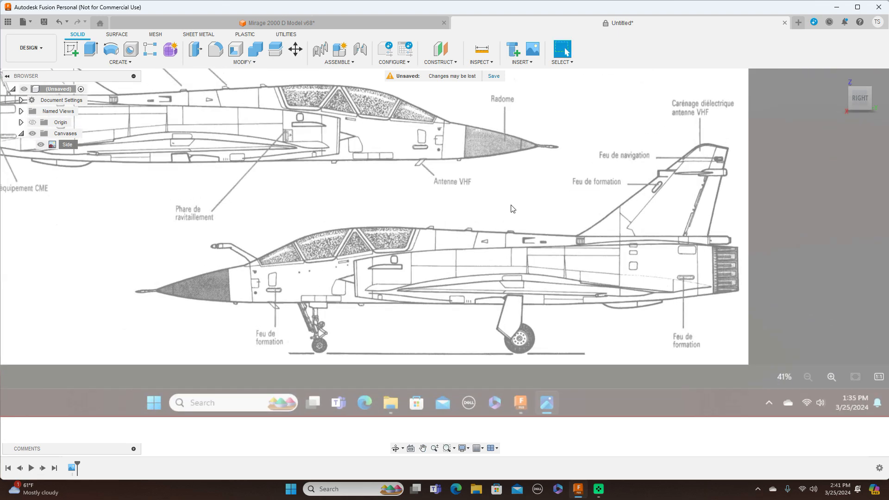
scroll(514, 206, down, 1)
click(64, 149)
right_click(63, 148)
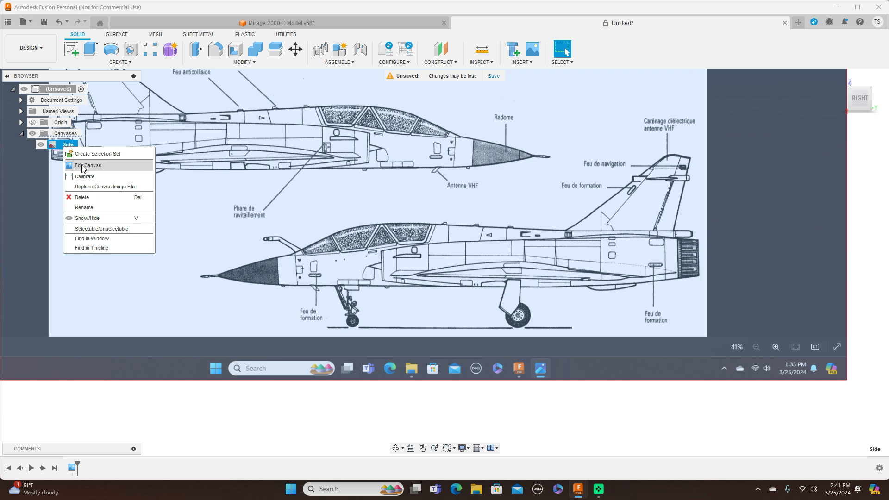
click(84, 166)
middle_drag(401, 195, 390, 259)
click(32, 123)
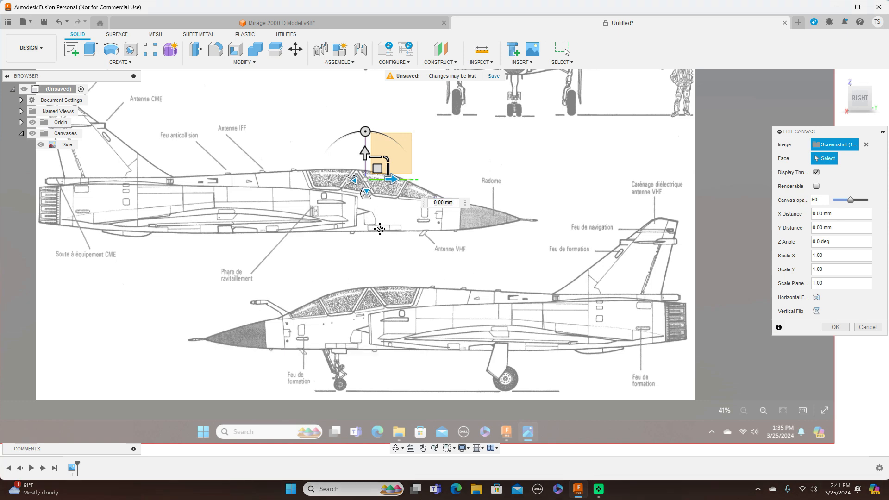
Step: Move the Side canvas to X 673.665 mm, Y 662.027 mm, putting the lower aircraft's nose cone tip on the origin, and finish editing
middle_drag(396, 209, 317, 285)
drag(299, 245, 463, 88)
scroll(385, 207, up, 5)
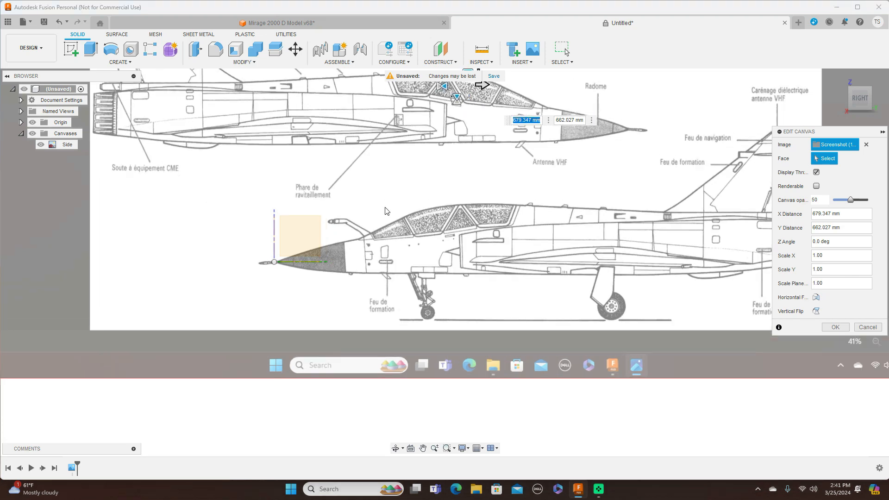
middle_drag(486, 167, 435, 297)
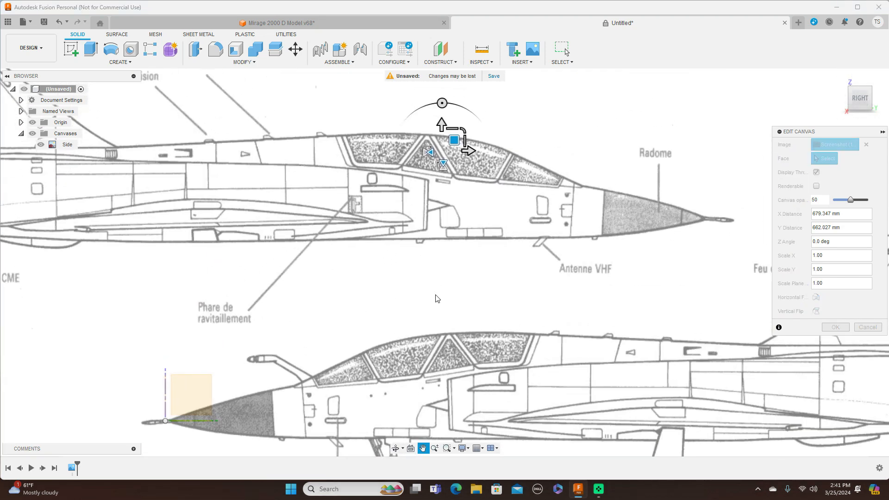
drag(455, 141, 453, 140)
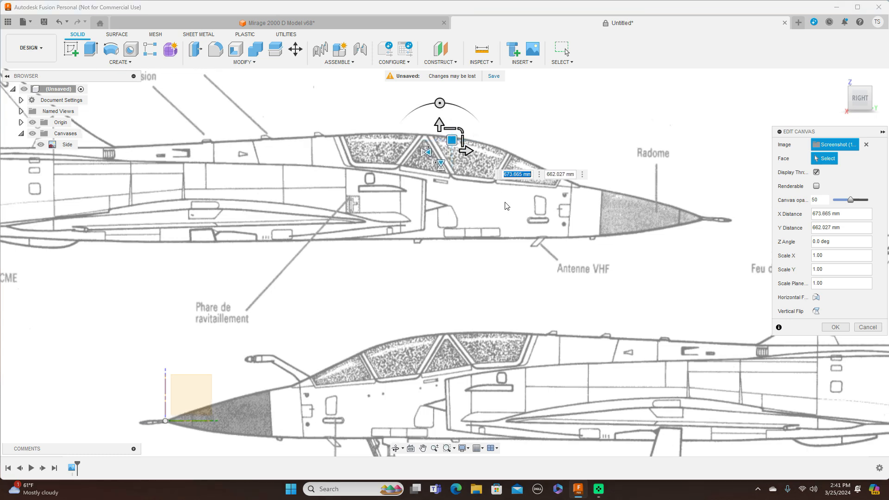
scroll(506, 206, down, 5)
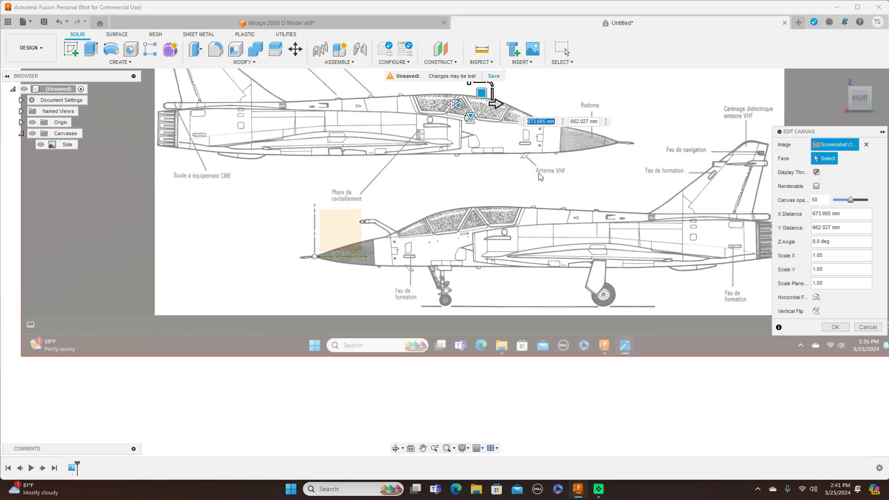
scroll(552, 200, down, 1)
middle_drag(570, 203, 471, 201)
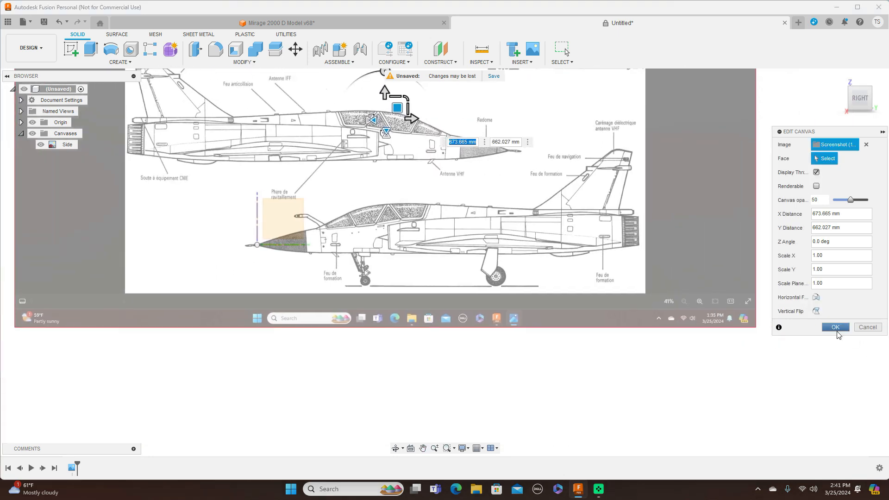
click(836, 328)
Step: Insert the image Screenshot (109) from the desktop as a second canvas on the XZ plane in the front view
scroll(595, 322, down, 2)
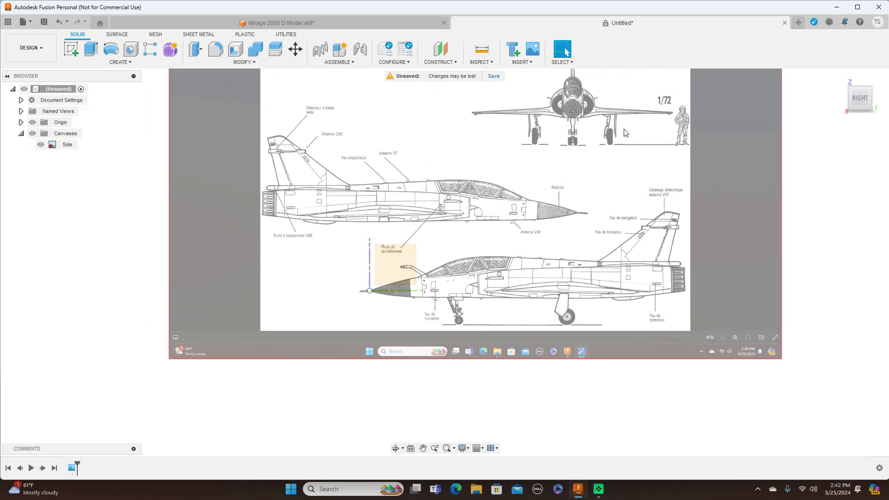
click(536, 66)
click(537, 92)
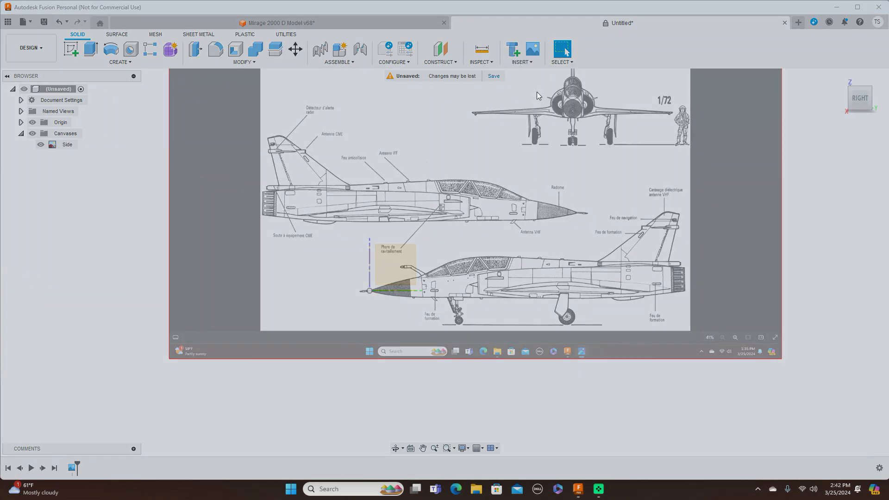
click(349, 339)
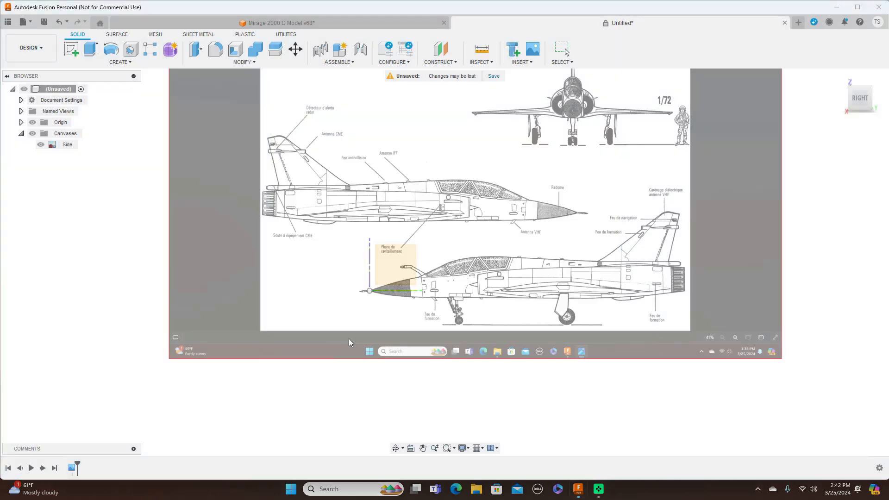
click(261, 103)
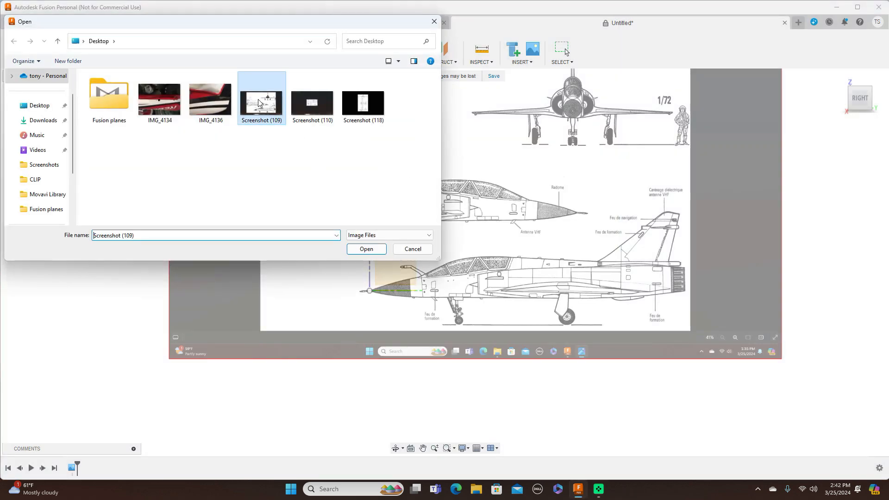
click(376, 252)
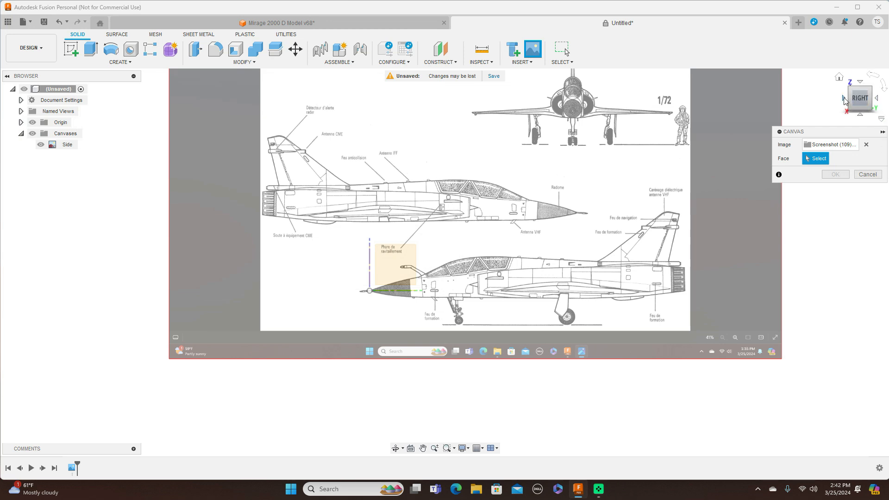
click(844, 99)
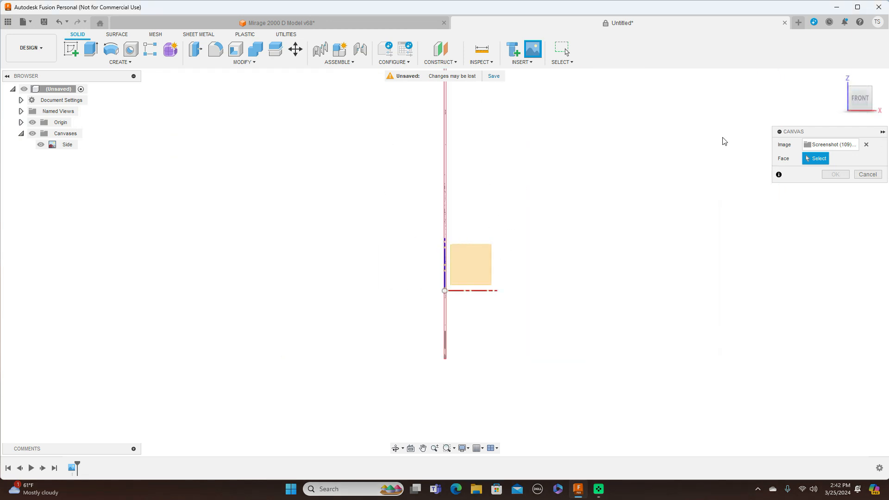
click(469, 272)
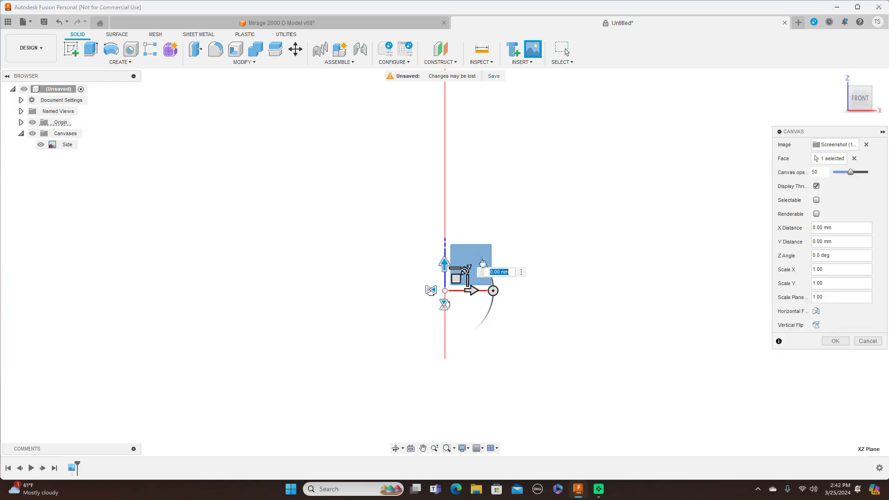
Step: Enlarge the new canvas uniformly to a plane scale of about 234.3 and finish placing it
drag(466, 269, 506, 245)
drag(465, 269, 566, 185)
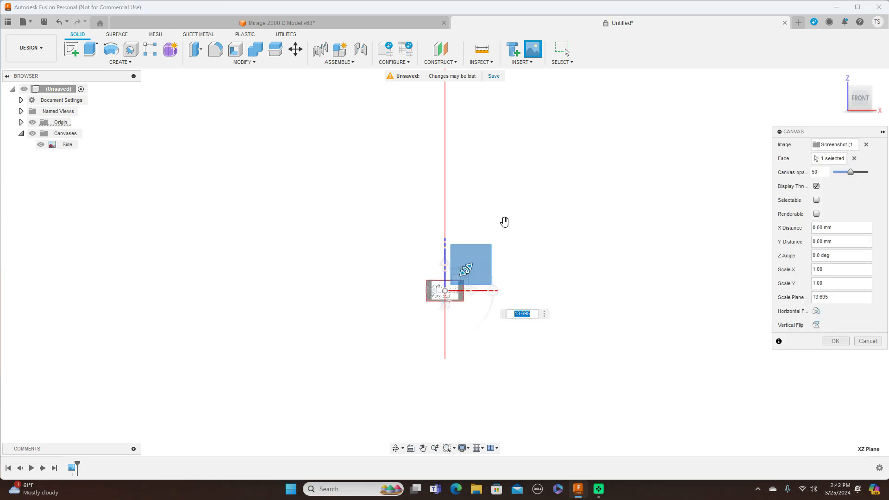
drag(466, 269, 588, 177)
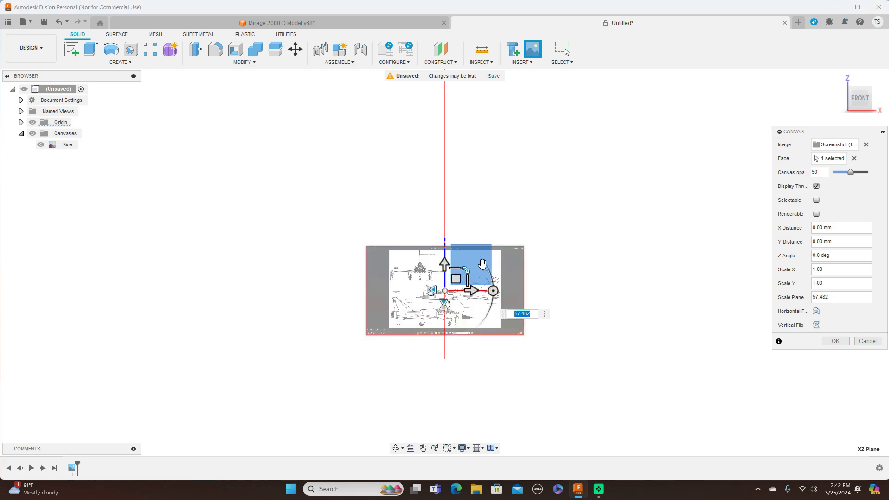
drag(483, 263, 502, 167)
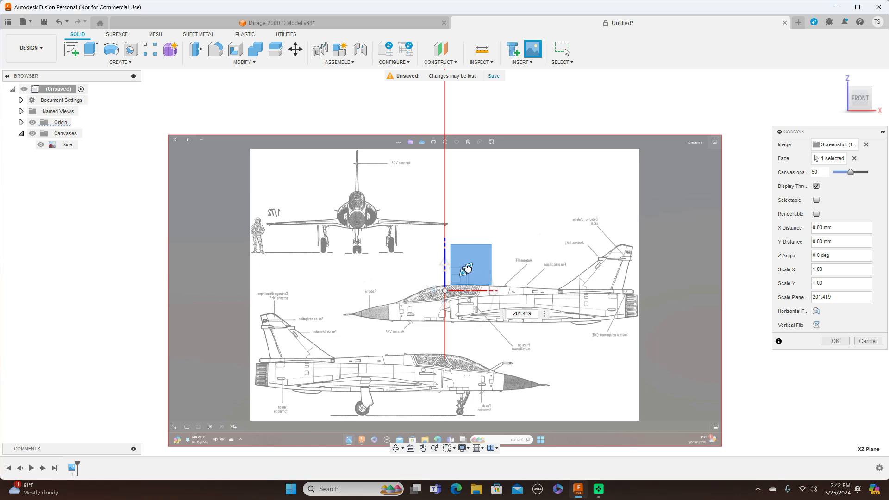
drag(466, 269, 478, 268)
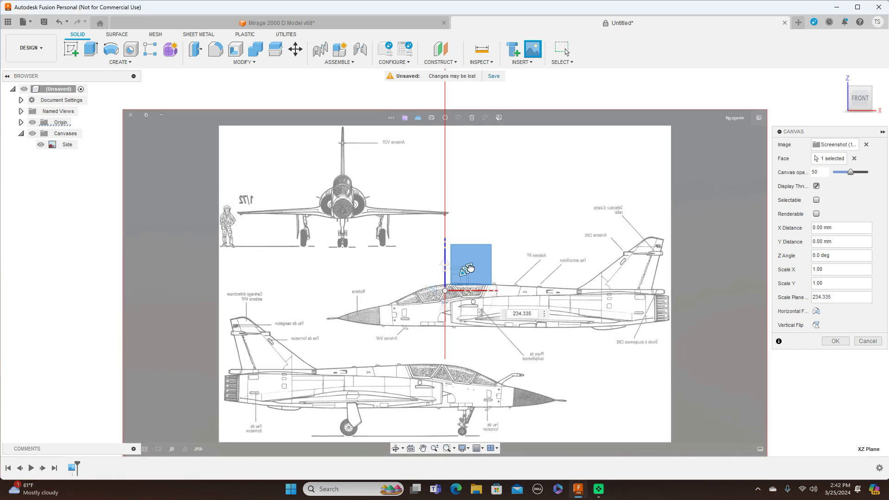
click(833, 341)
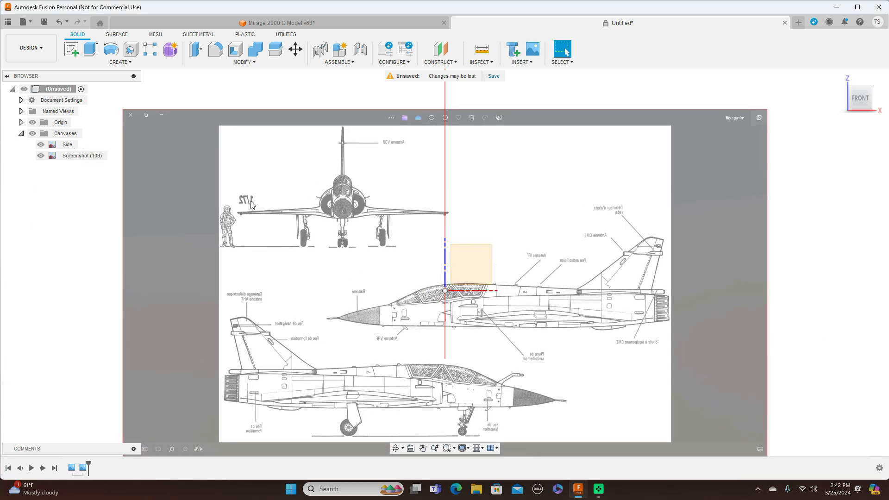
Step: Rename the new Screenshot (109) canvas to Front
click(74, 156)
click(69, 155)
key(BackSpace)
text(Front)
key(Return)
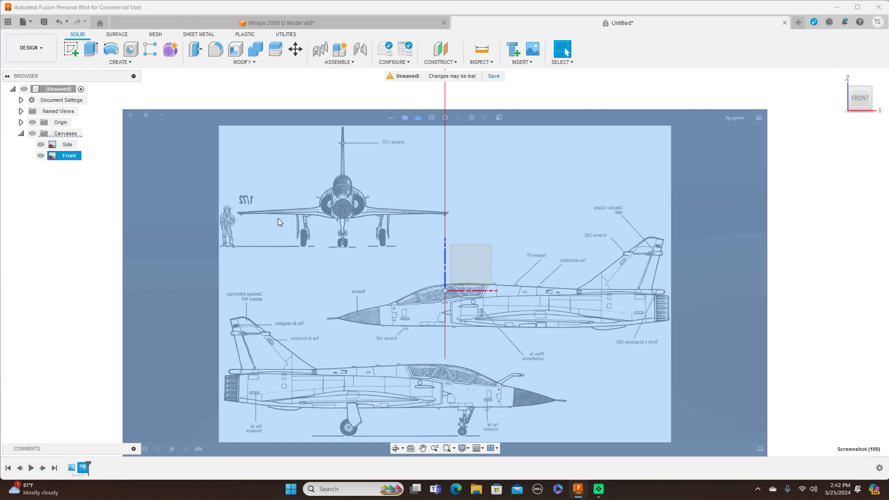
Step: Calibrate the Front canvas with a distance of 2000 mm from the upper side-view aircraft's nose cone tip to its exhaust nozzle's rear end
scroll(332, 187, down, 3)
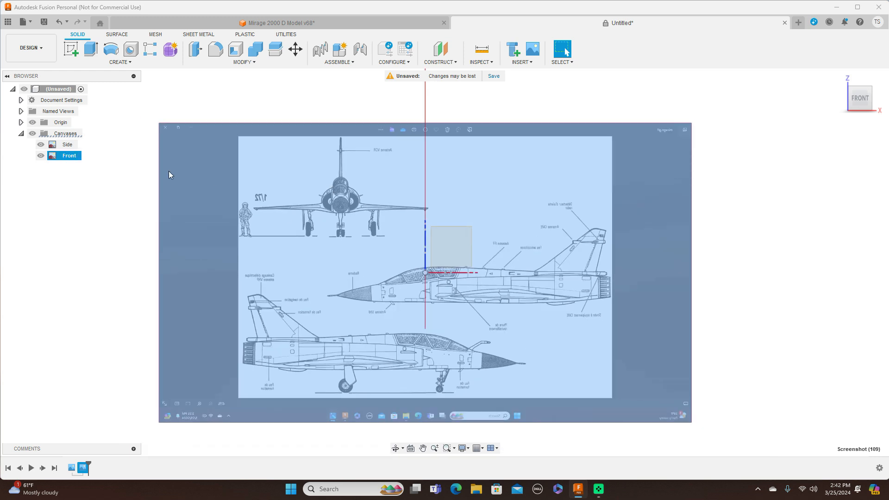
right_click(69, 156)
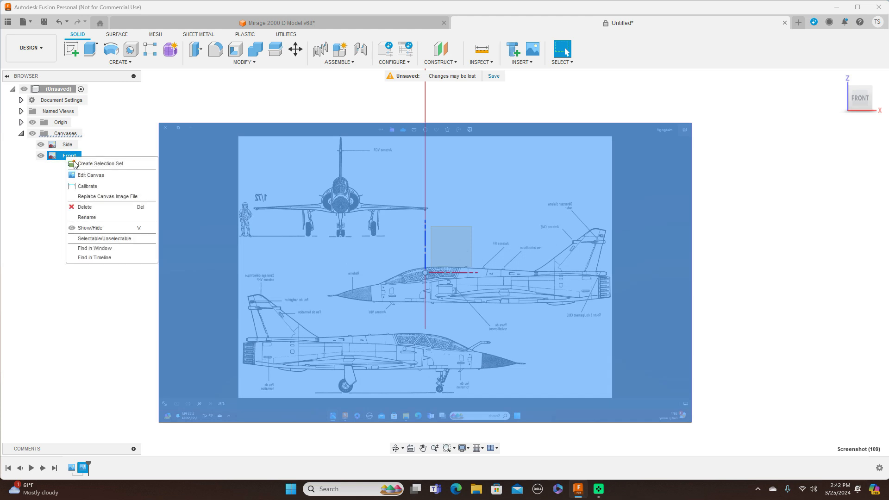
click(93, 187)
middle_drag(449, 252, 477, 199)
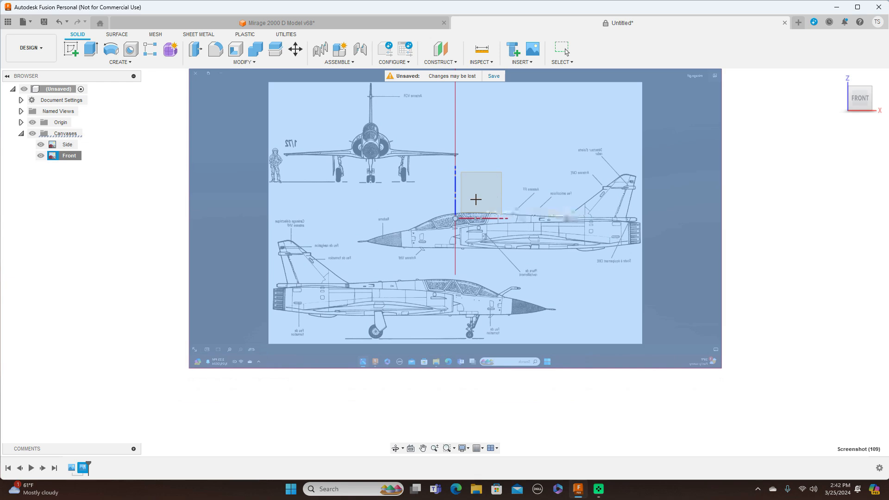
scroll(476, 194, up, 3)
scroll(527, 193, up, 1)
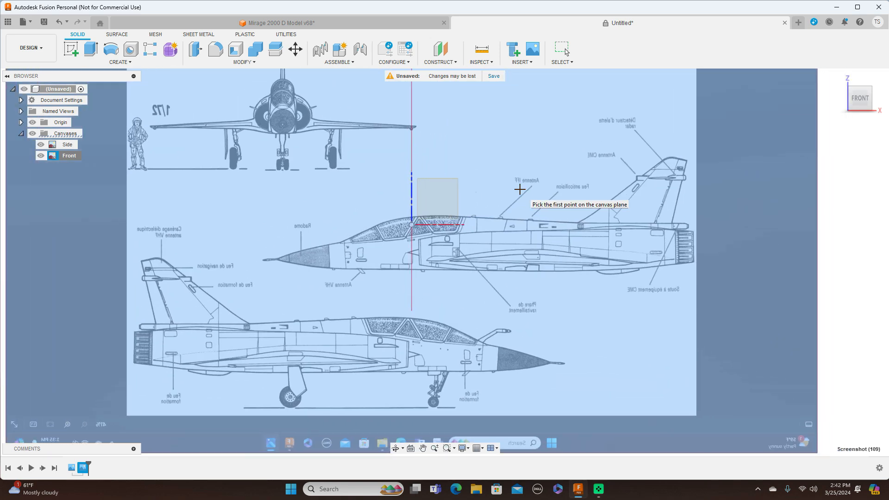
scroll(297, 253, up, 1)
scroll(298, 253, up, 1)
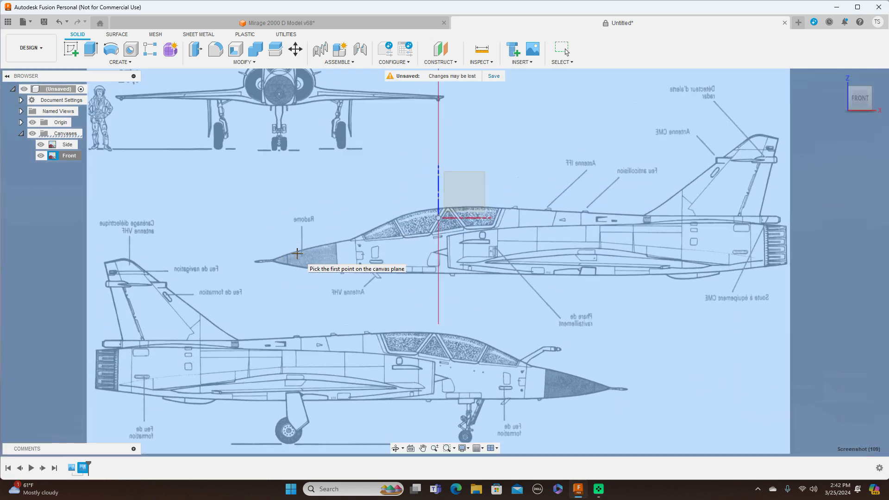
middle_drag(384, 246, 314, 245)
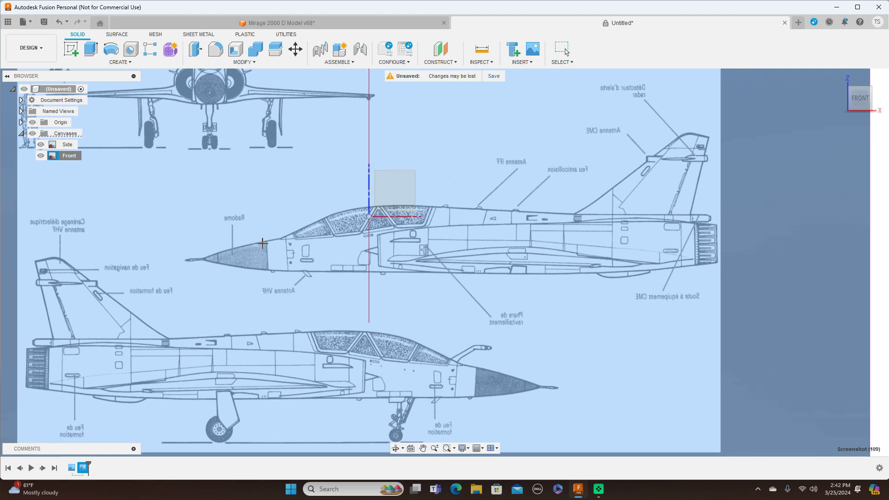
click(205, 259)
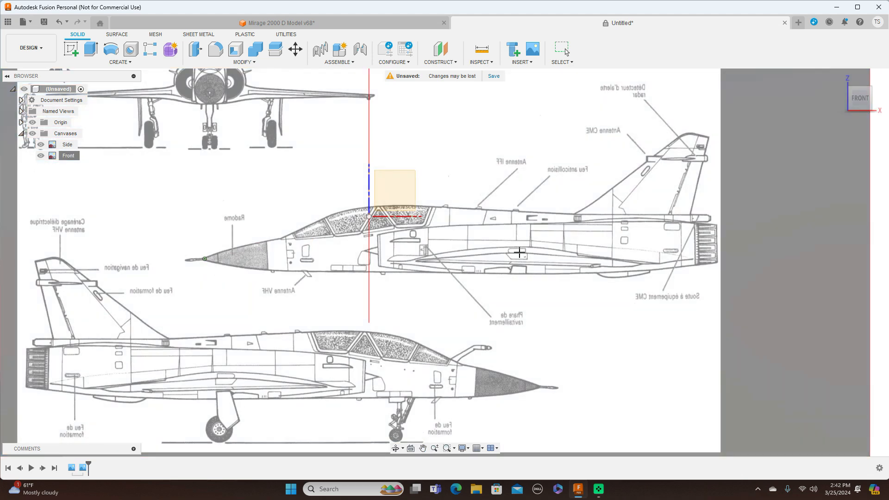
click(718, 259)
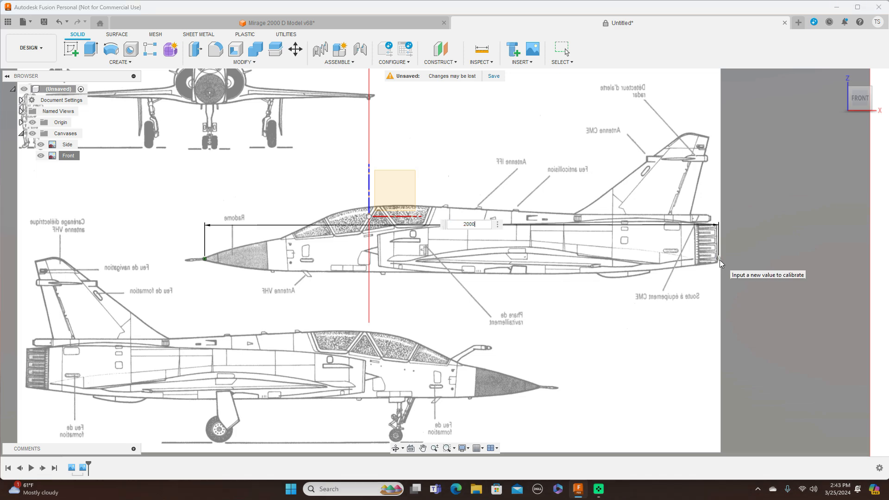
text(2000)
key(Return)
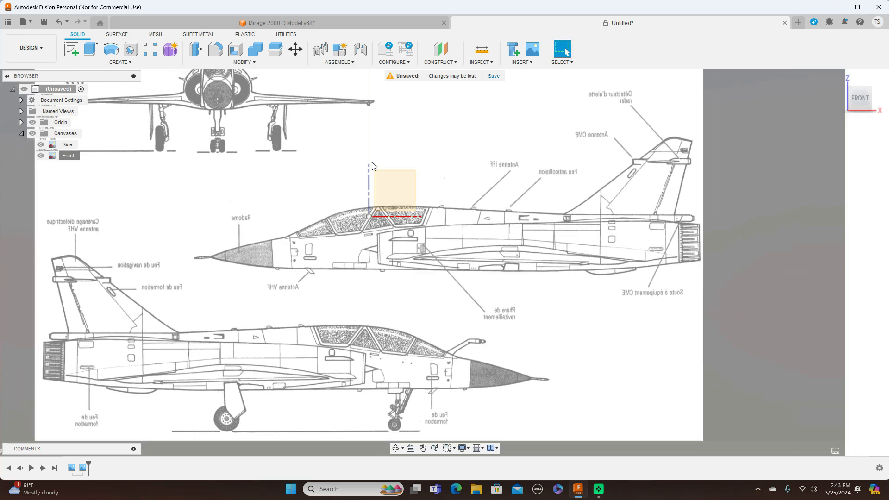
Step: Reposition the Front canvas so the front-view aircraft's nose sits on the origin, at about X -477.4 mm and Y 619.1 mm
scroll(373, 171, down, 2)
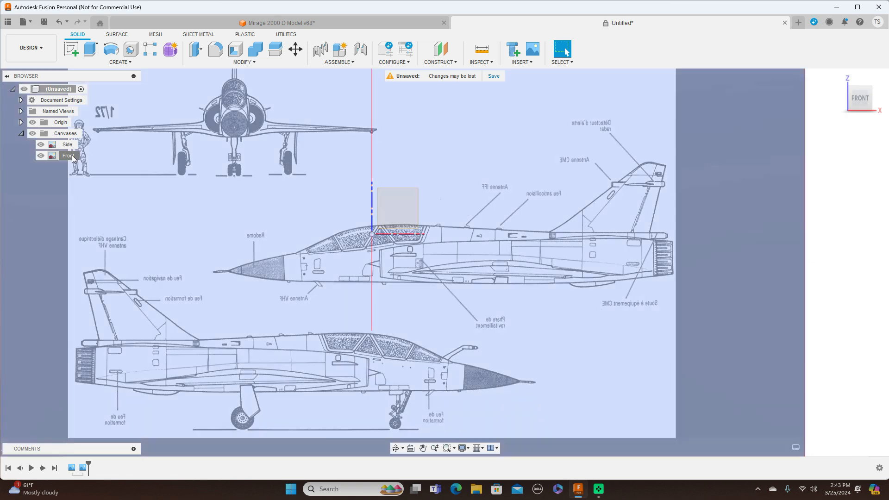
right_click(70, 159)
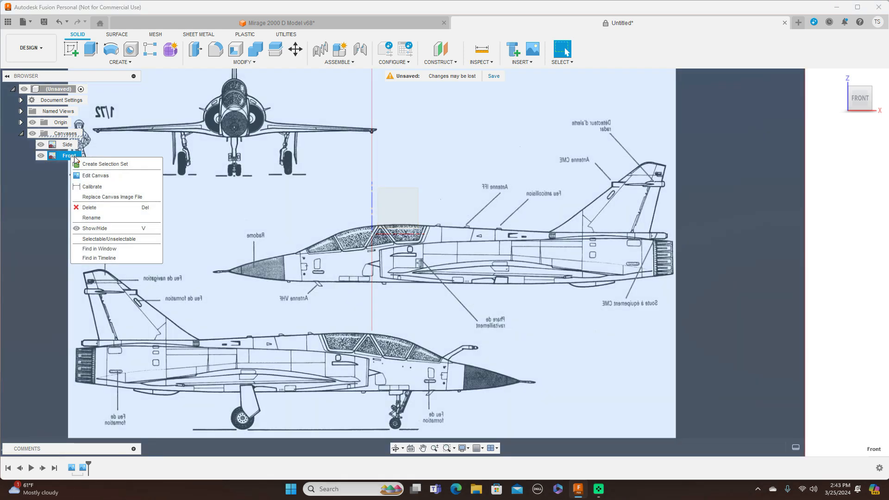
click(92, 175)
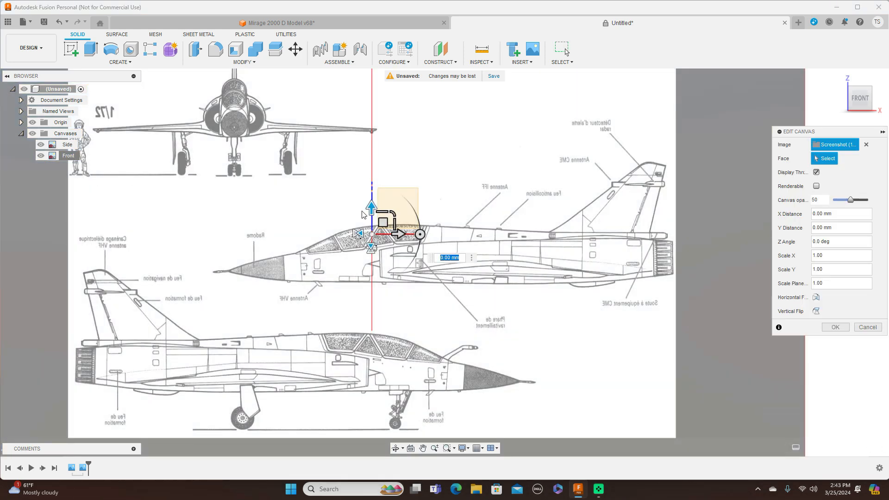
drag(383, 222, 510, 296)
scroll(537, 292, up, 2)
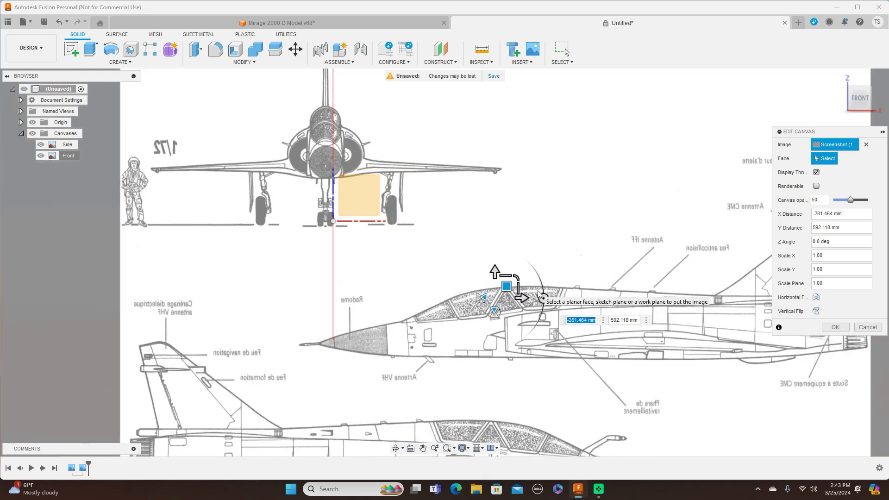
drag(507, 292, 514, 343)
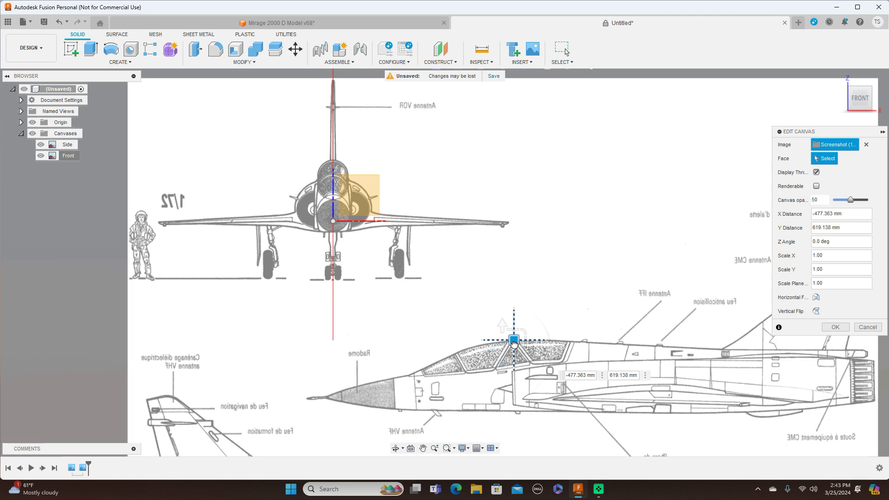
drag(513, 343, 514, 343)
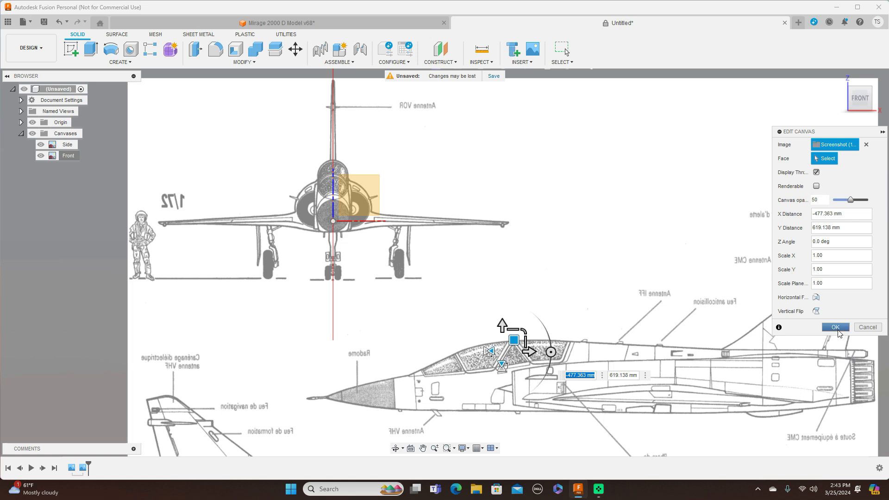
click(836, 328)
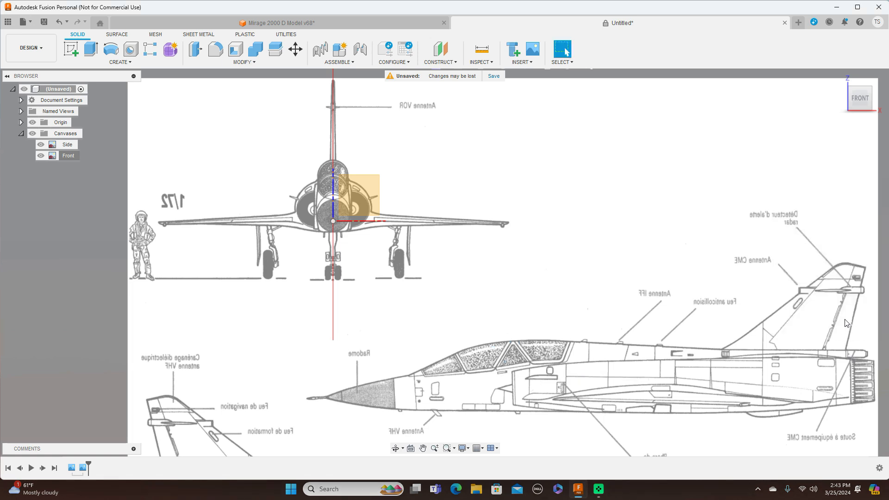
Step: Check the Front canvas against the Side canvas and insert Screenshot (110) from the desktop as a canvas on the XY plane in top view
middle_drag(518, 171, 607, 216)
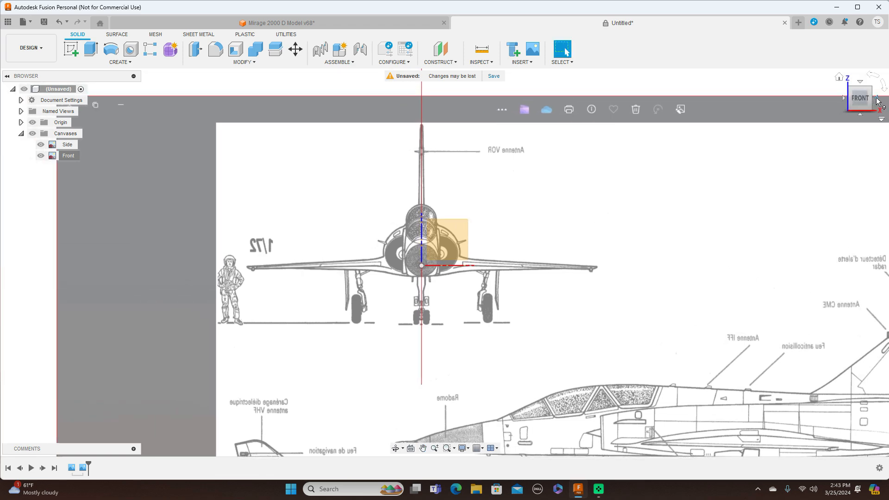
click(876, 100)
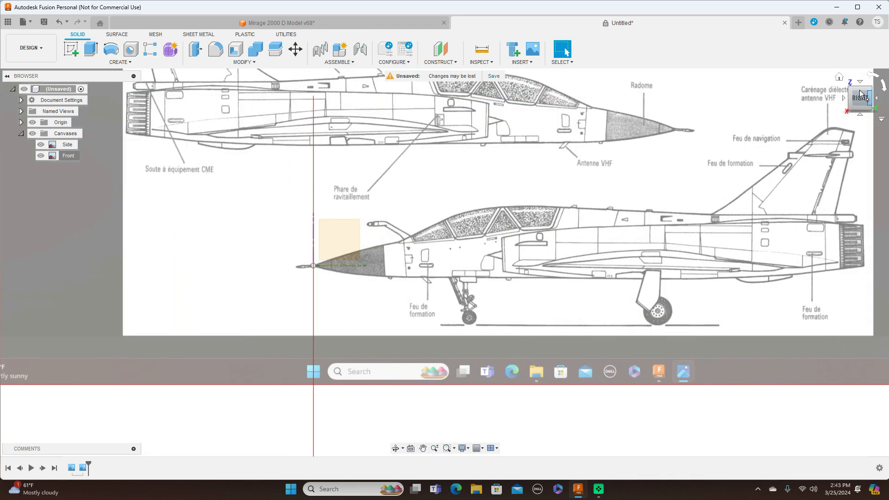
click(844, 101)
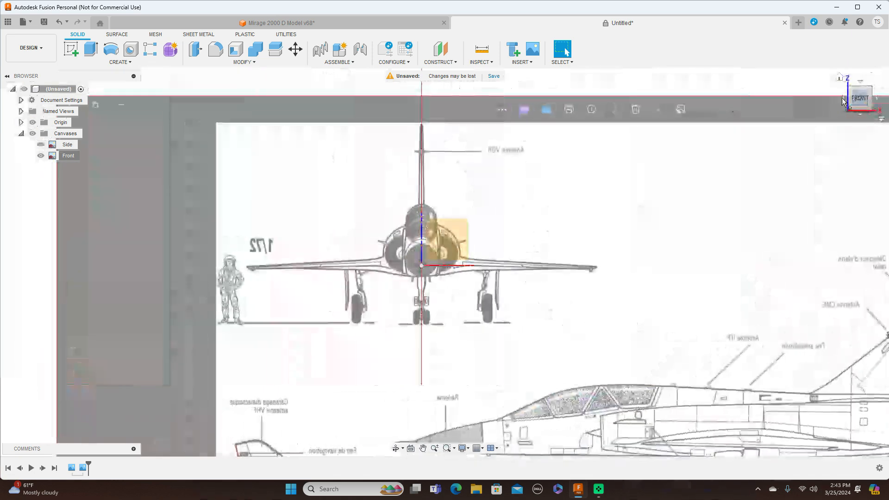
click(877, 100)
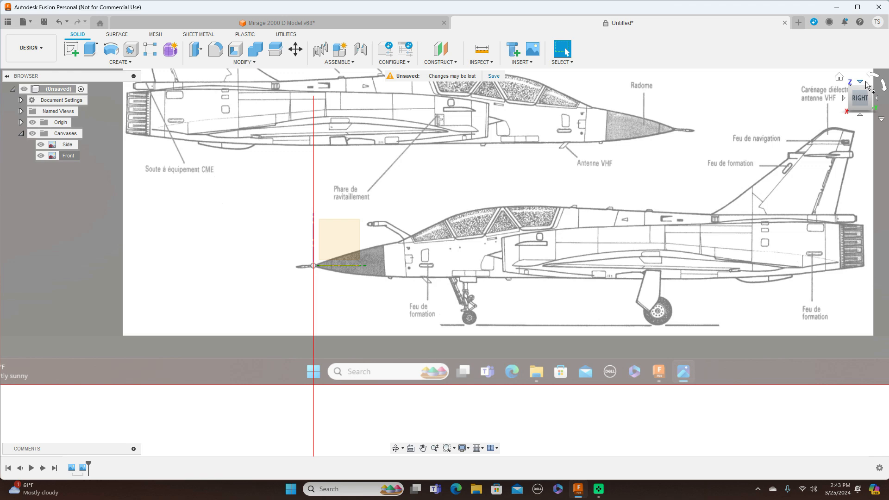
click(860, 82)
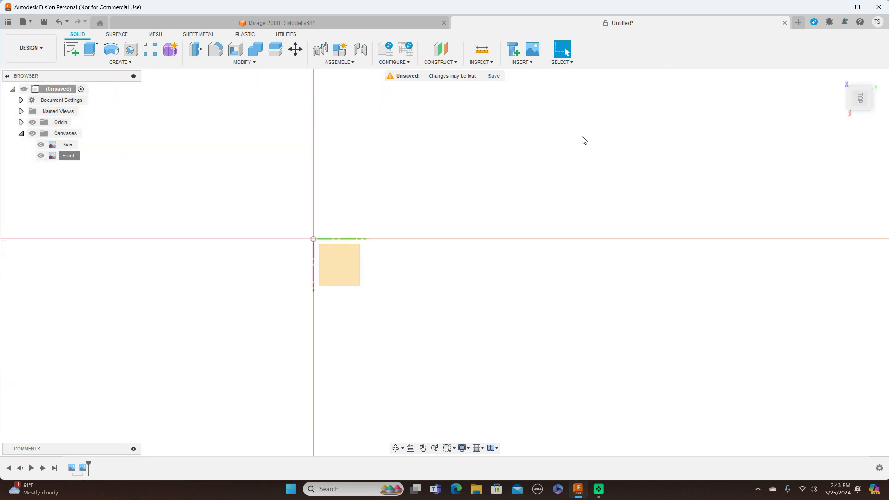
click(536, 66)
click(536, 92)
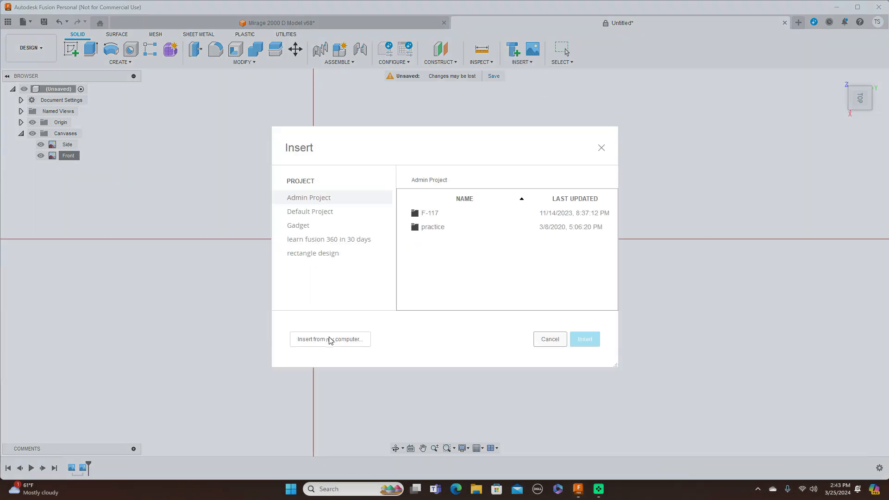
click(330, 339)
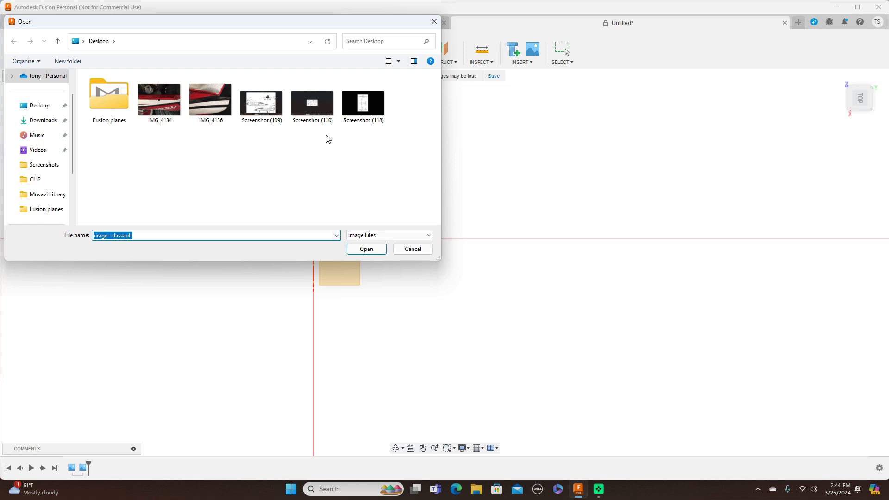
click(316, 105)
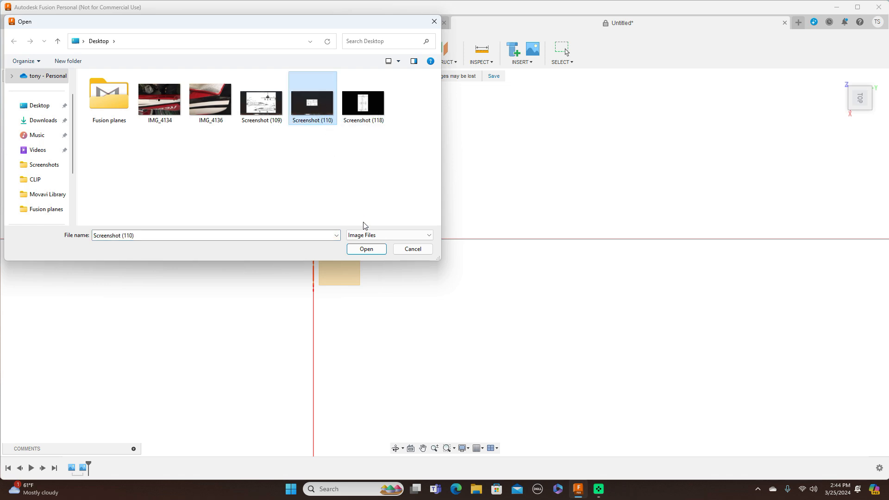
click(366, 249)
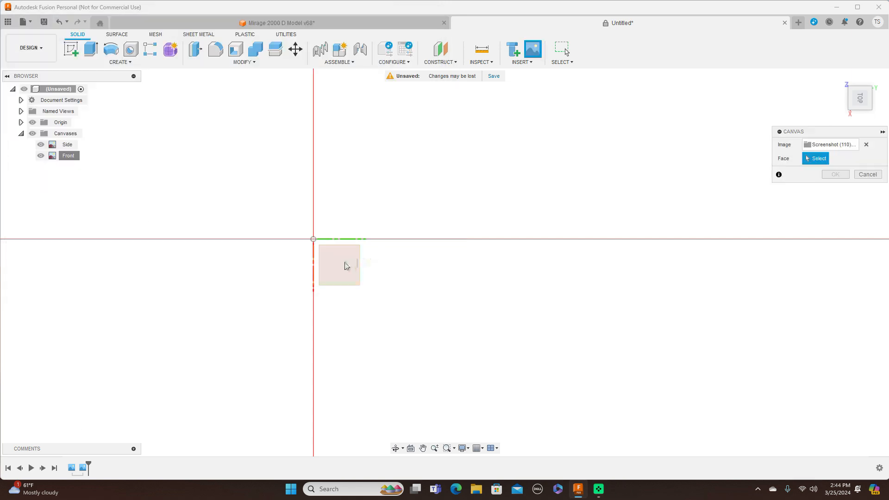
click(344, 263)
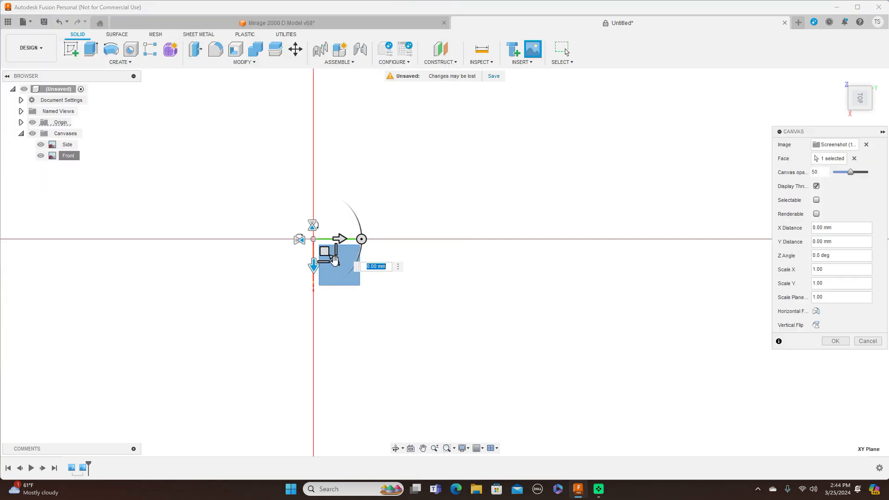
Step: Enlarge the Screenshot (110) canvas uniformly to a plane scale of about 259.3 and finish placing it
drag(334, 260, 397, 320)
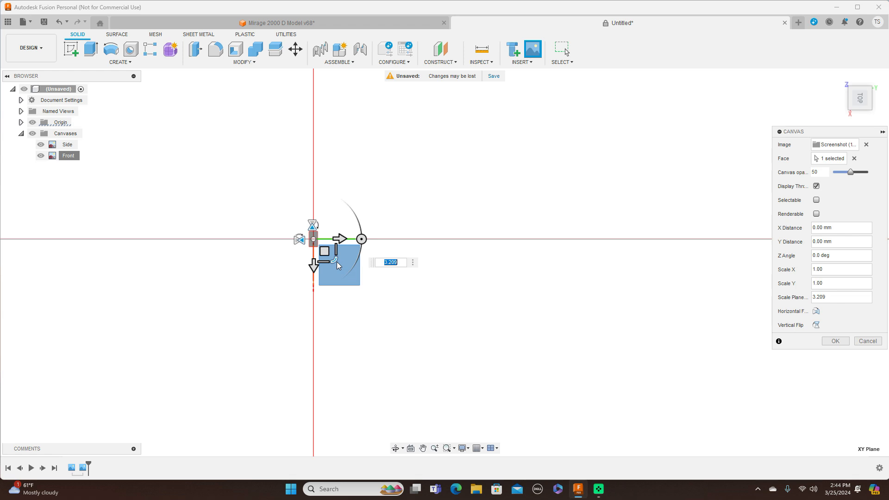
drag(334, 261, 378, 305)
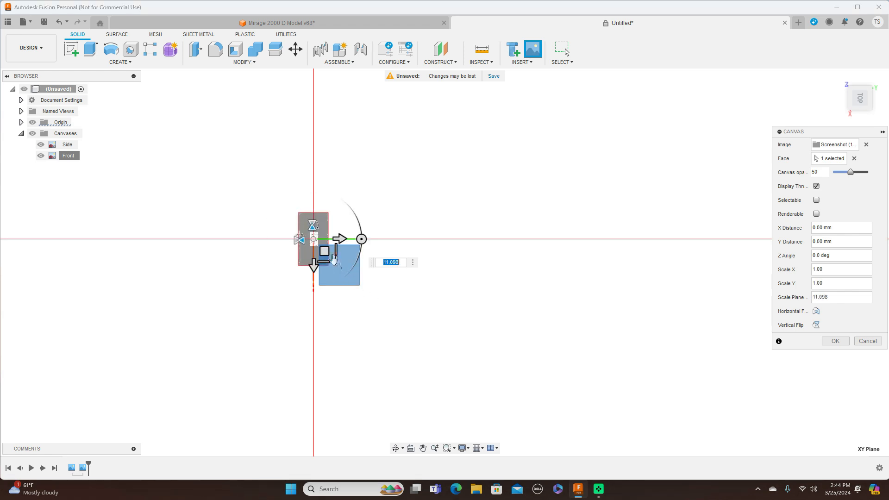
drag(334, 261, 437, 348)
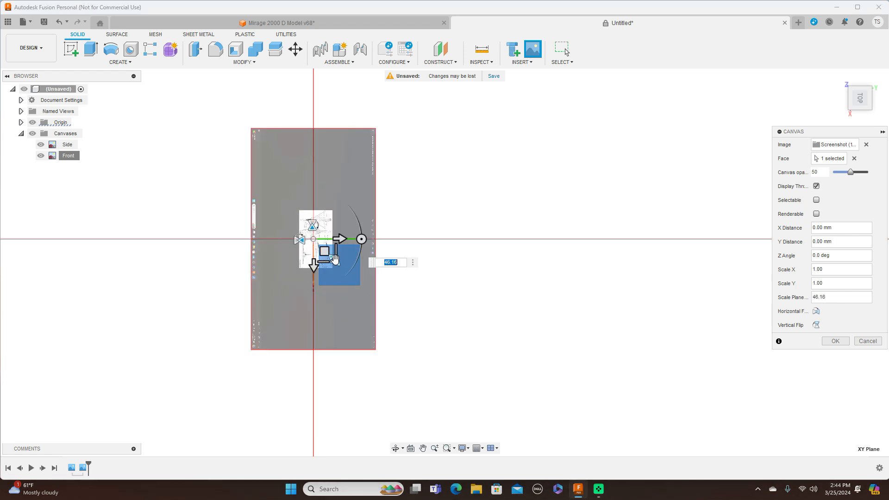
drag(335, 259, 431, 338)
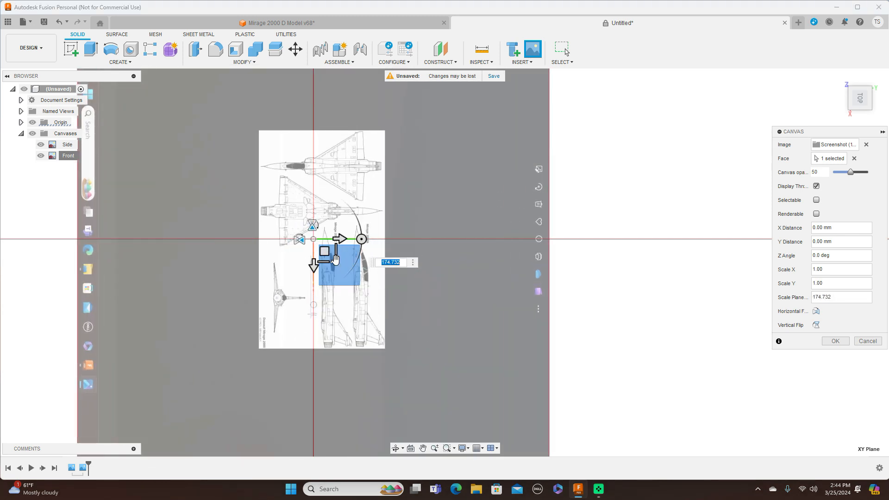
drag(334, 260, 342, 269)
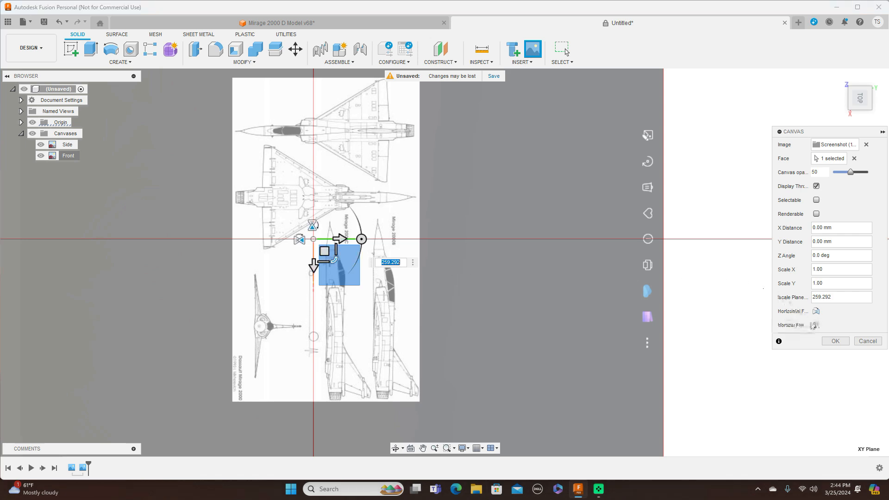
click(836, 342)
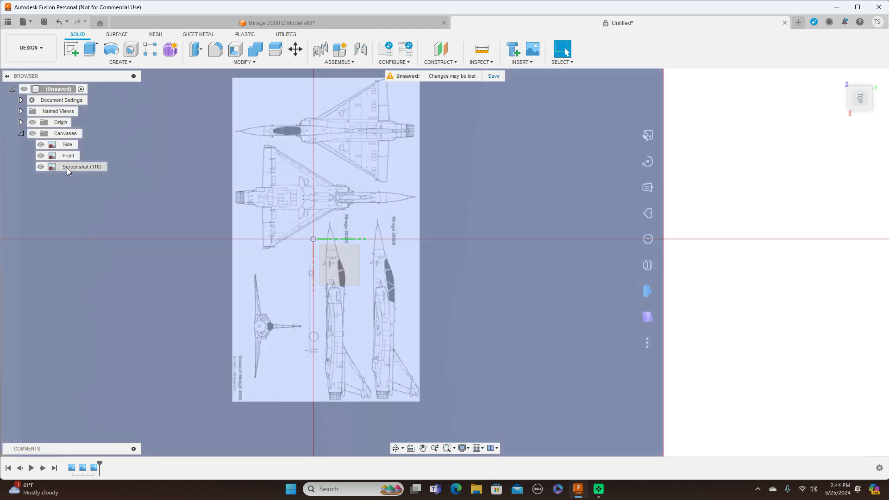
Step: Rename the Screenshot (110) canvas to Top
click(67, 167)
click(66, 168)
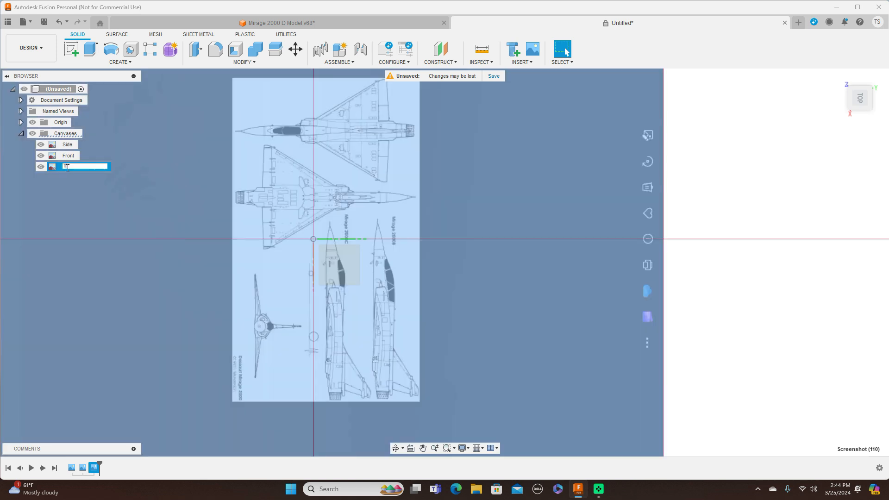
key(Return)
click(578, 232)
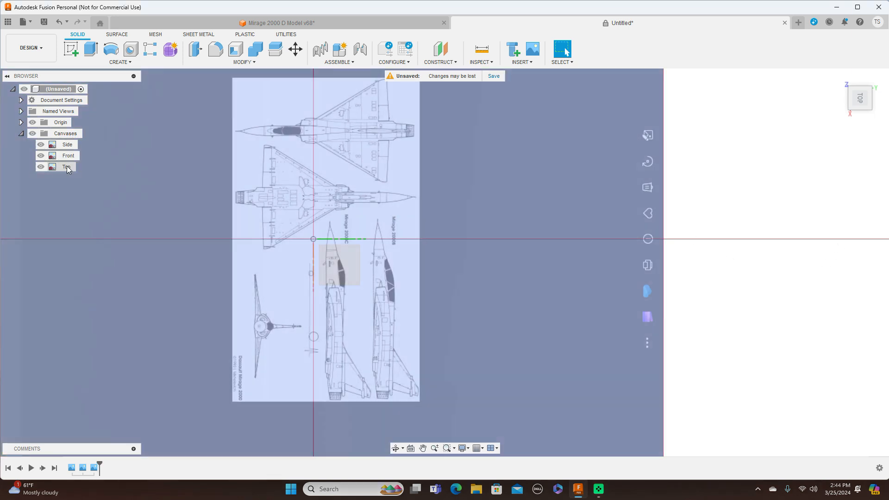
Step: Calibrate the Top canvas with a distance of 2000 mm from the uppermost aircraft's nose cone tip to its exhaust nozzle's rear end
right_click(66, 168)
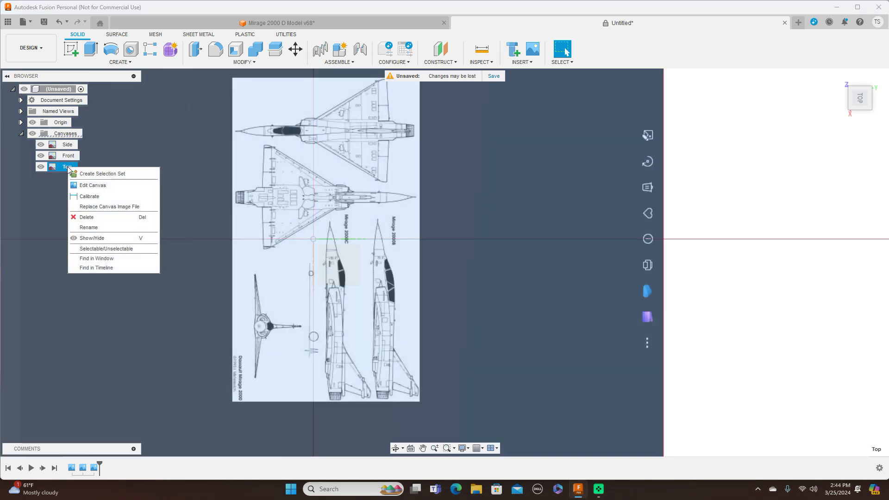
click(87, 197)
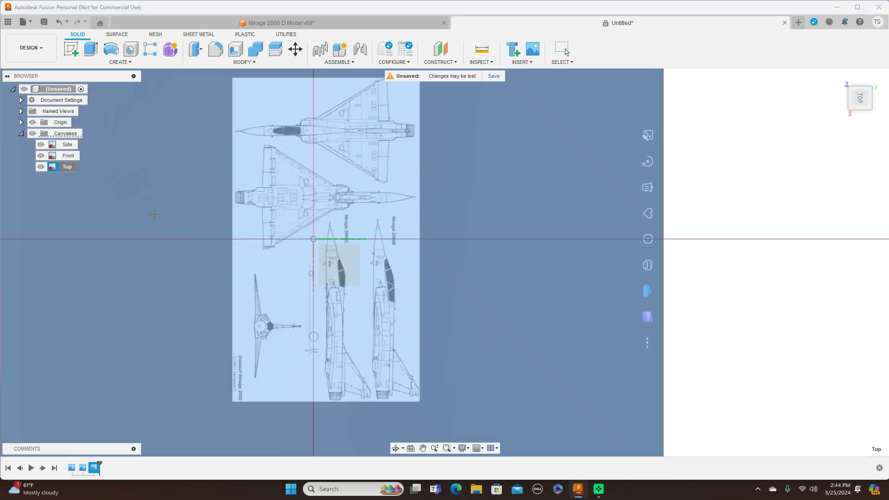
scroll(210, 231, up, 3)
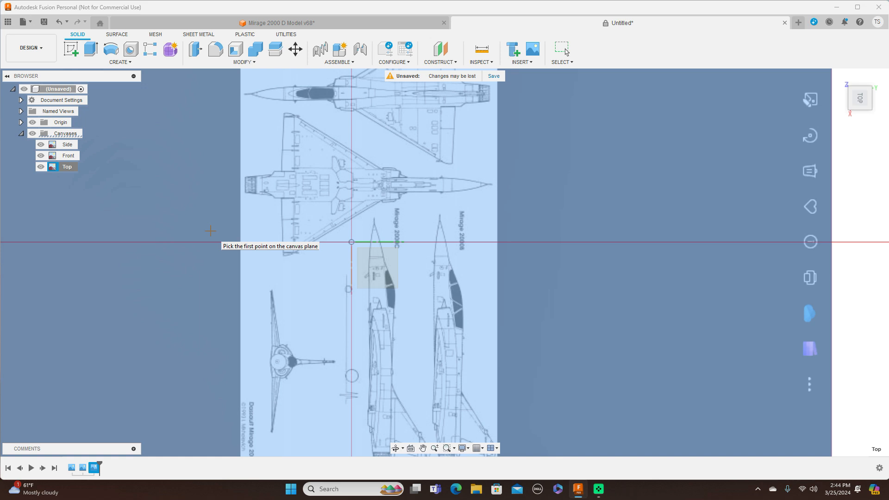
scroll(210, 232, up, 1)
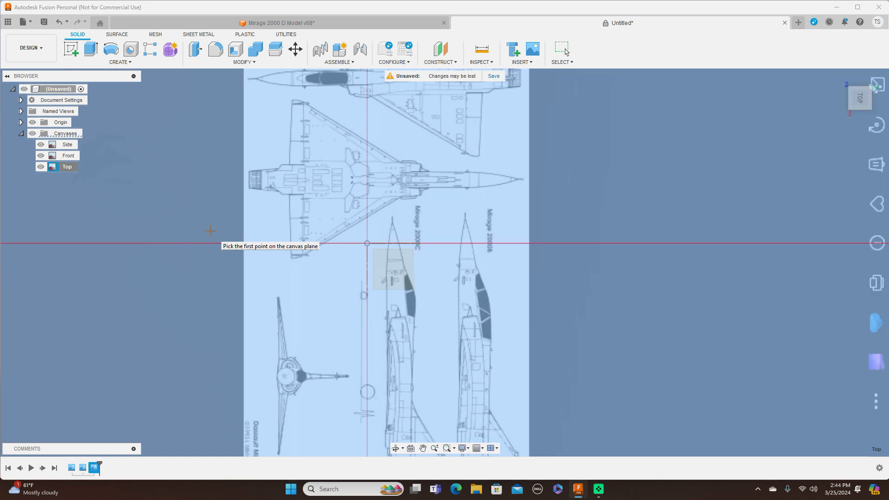
scroll(211, 231, up, 1)
middle_drag(293, 199, 242, 295)
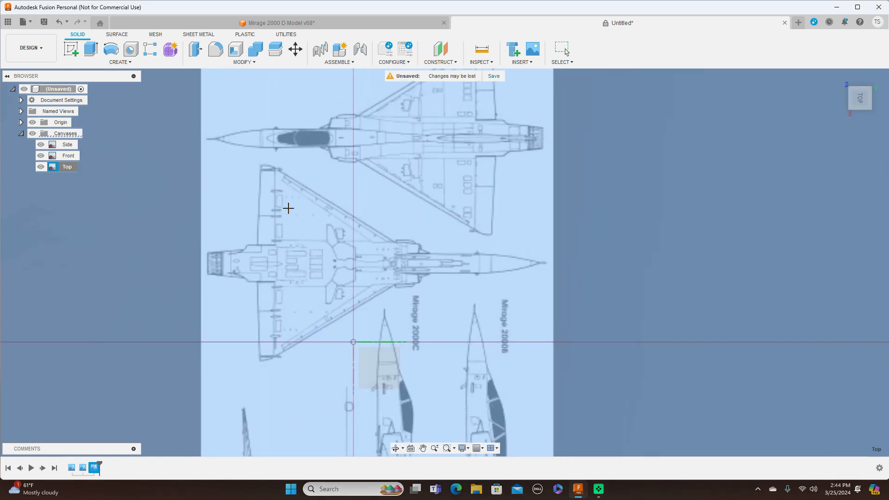
scroll(288, 210, up, 3)
middle_drag(336, 192, 309, 281)
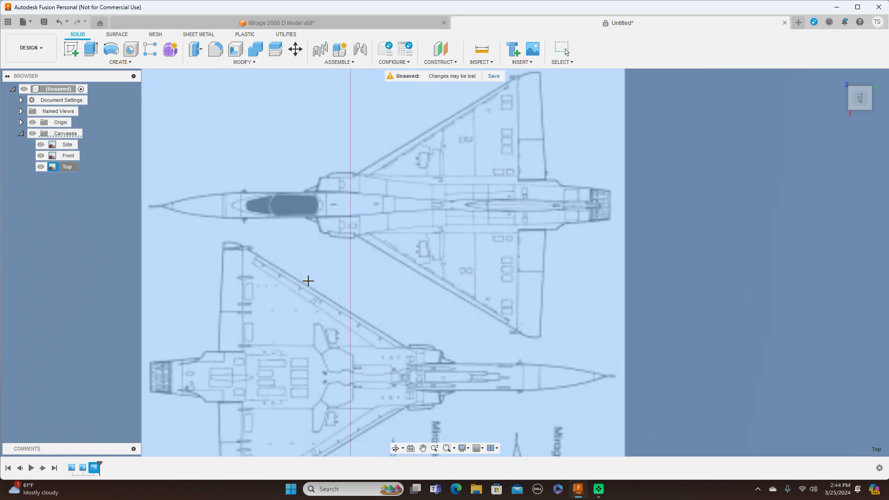
scroll(308, 281, up, 2)
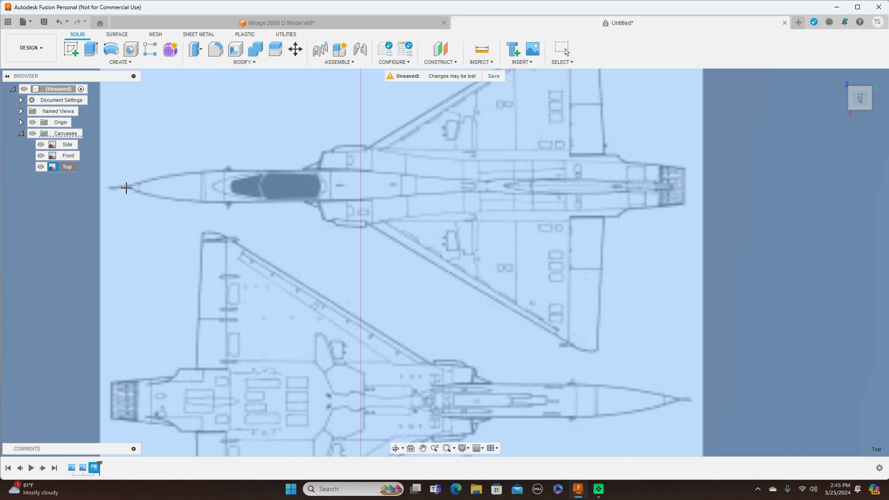
click(127, 188)
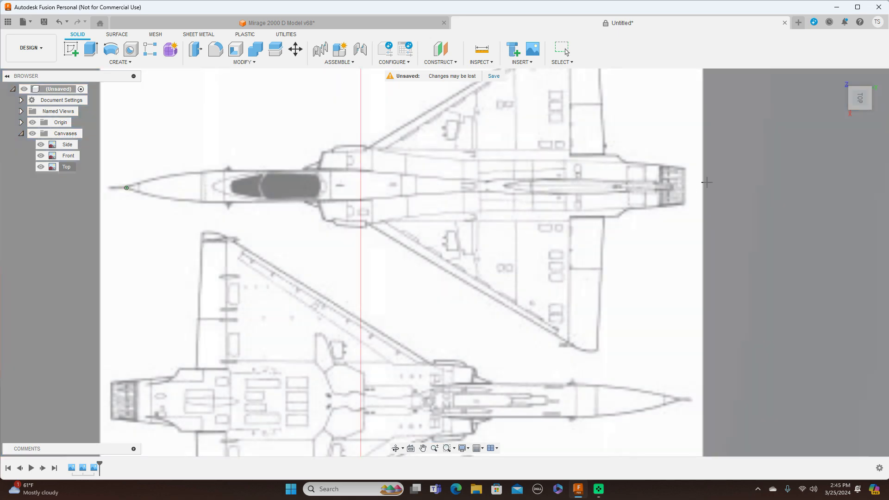
click(686, 188)
key(BackSpace)
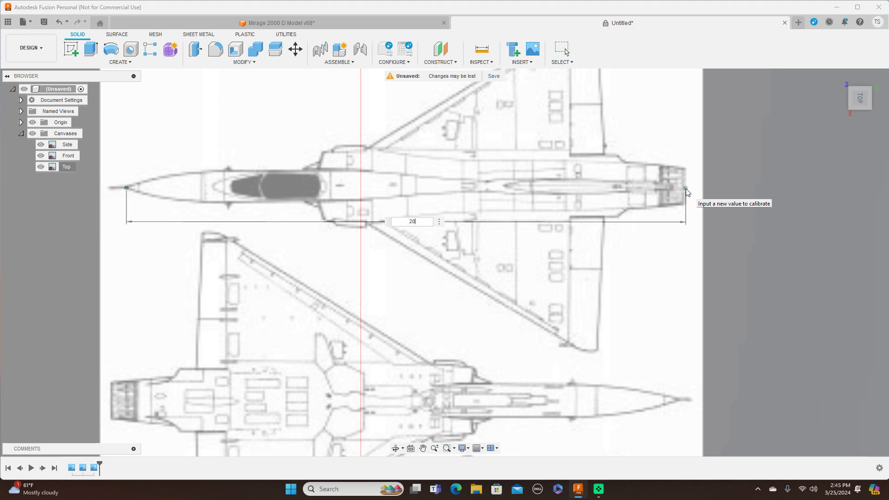
key(Return)
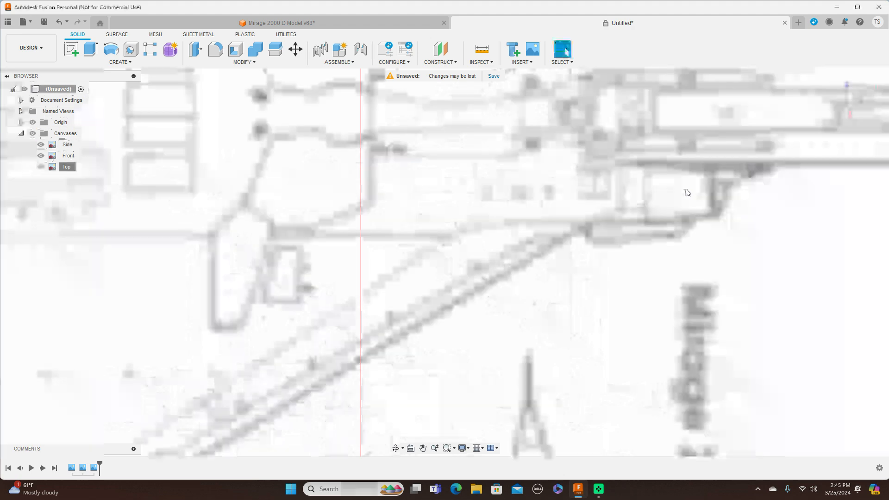
Step: Edit the Top canvas and move it about 1242.4 mm in X and 885.2 mm in Y, bringing the uppermost aircraft's nose tip near the origin
scroll(678, 216, down, 10)
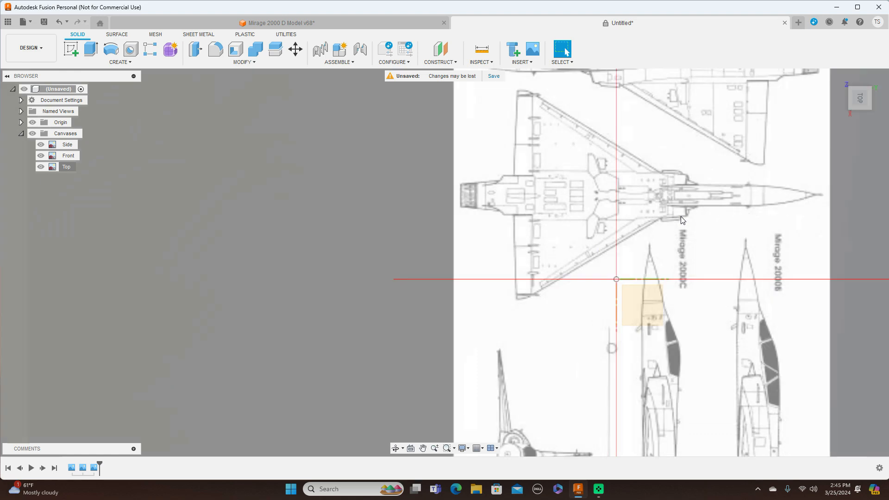
middle_drag(700, 196, 418, 244)
scroll(584, 301, down, 1)
middle_drag(584, 304, 590, 221)
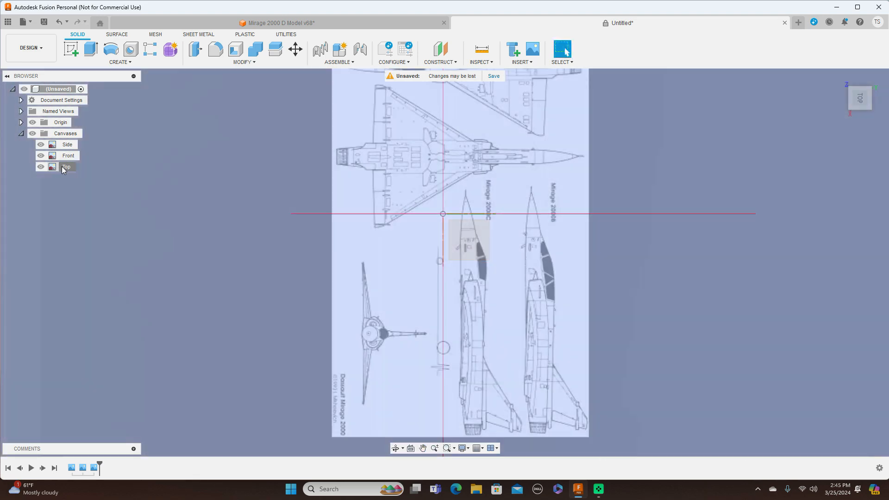
right_click(63, 167)
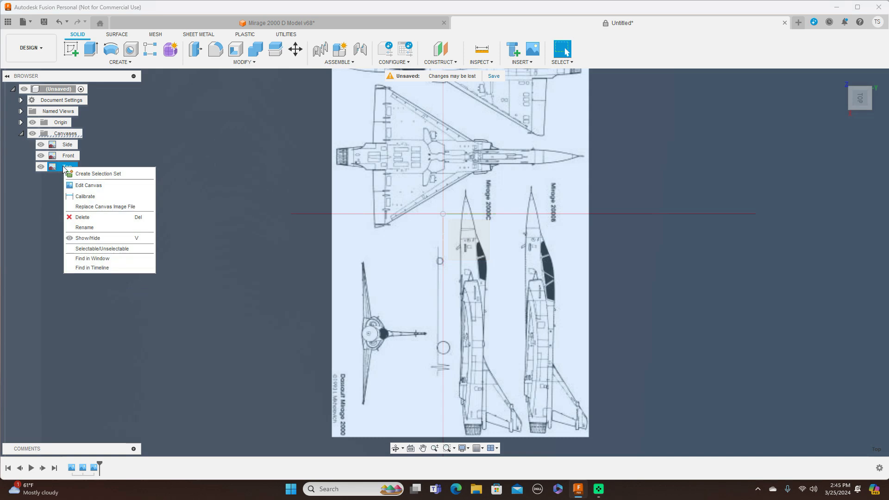
click(80, 186)
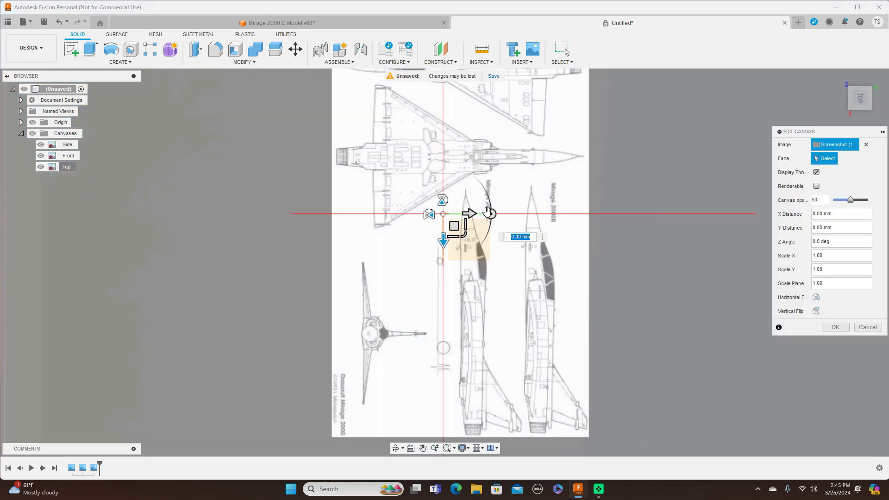
middle_drag(578, 221, 543, 299)
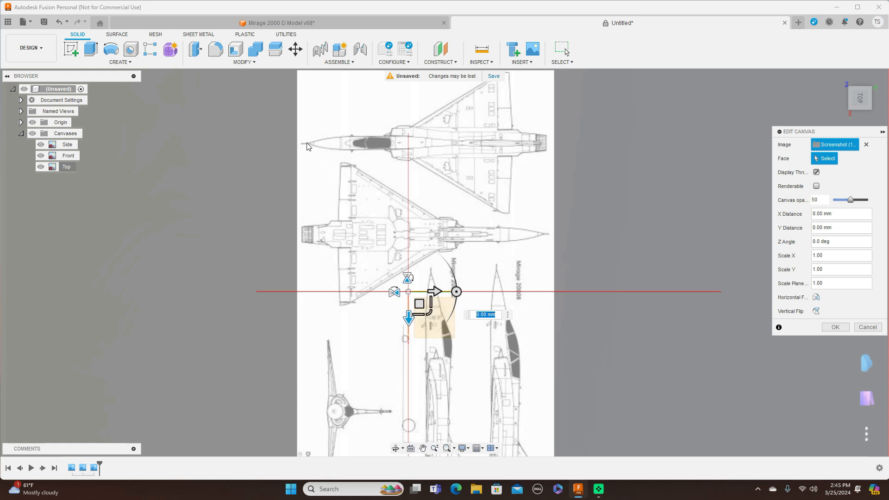
drag(428, 318, 510, 389)
middle_drag(606, 338, 564, 180)
drag(458, 218, 482, 291)
scroll(482, 291, up, 2)
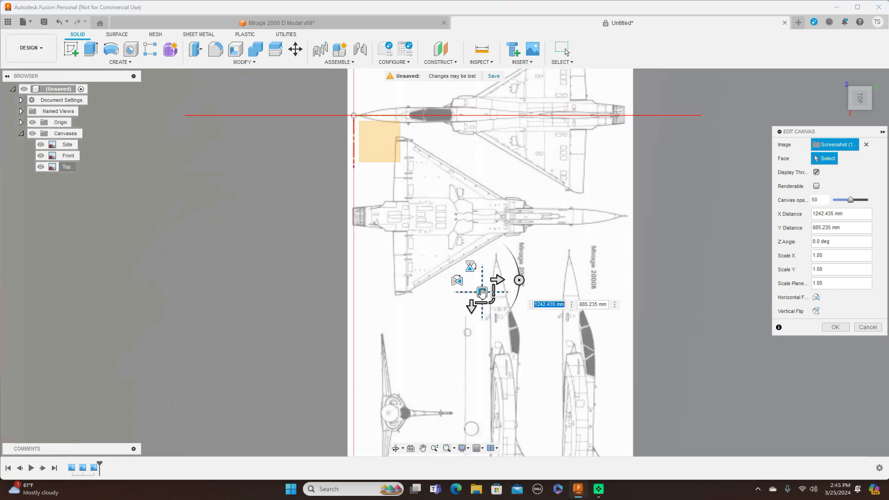
Step: Fine-tune the Top canvas offset to about 1239.6 mm in X and 854.1 mm in Y, centring the uppermost aircraft on the axis, and finish editing
scroll(482, 291, up, 1)
middle_drag(558, 181, 555, 262)
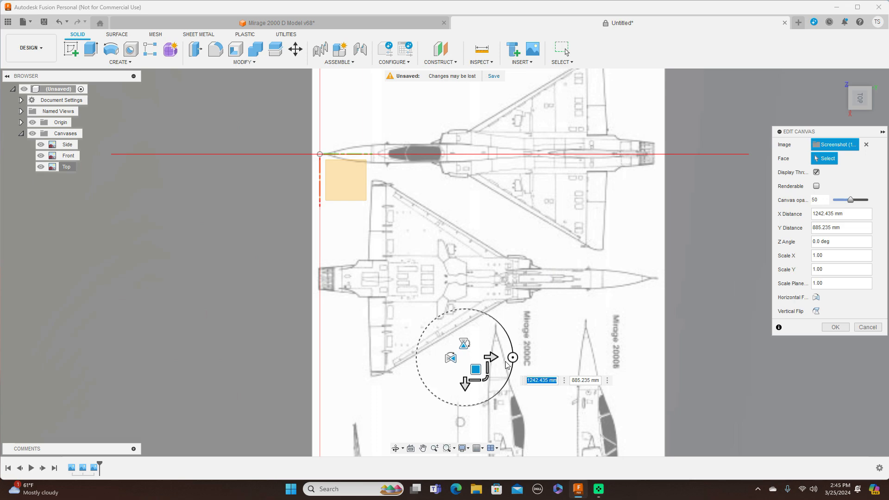
drag(475, 369, 470, 367)
drag(471, 368, 470, 369)
scroll(471, 369, up, 2)
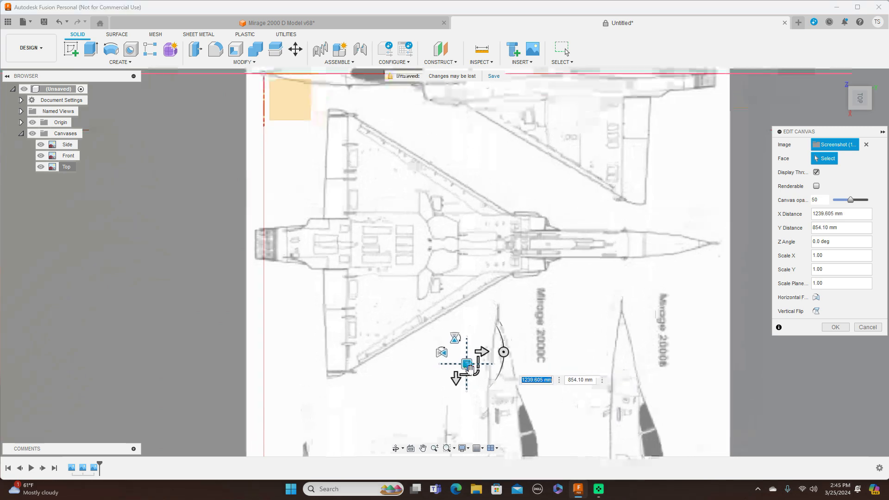
scroll(580, 307, up, 1)
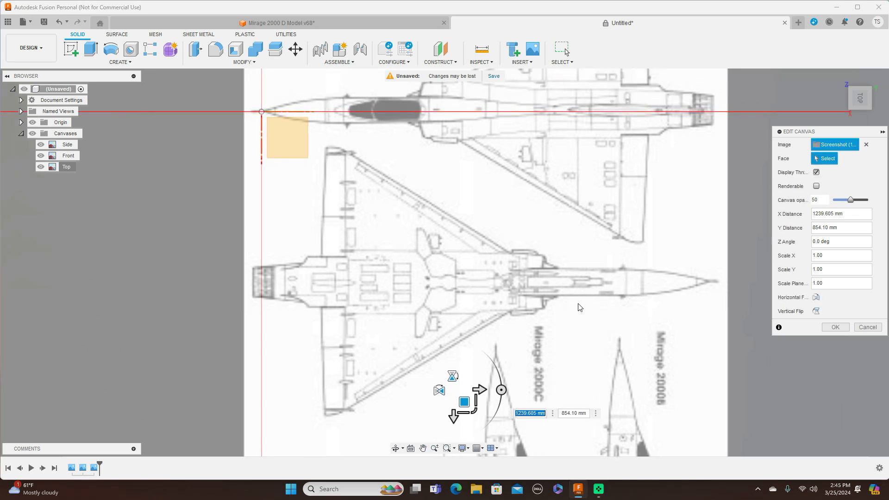
click(842, 327)
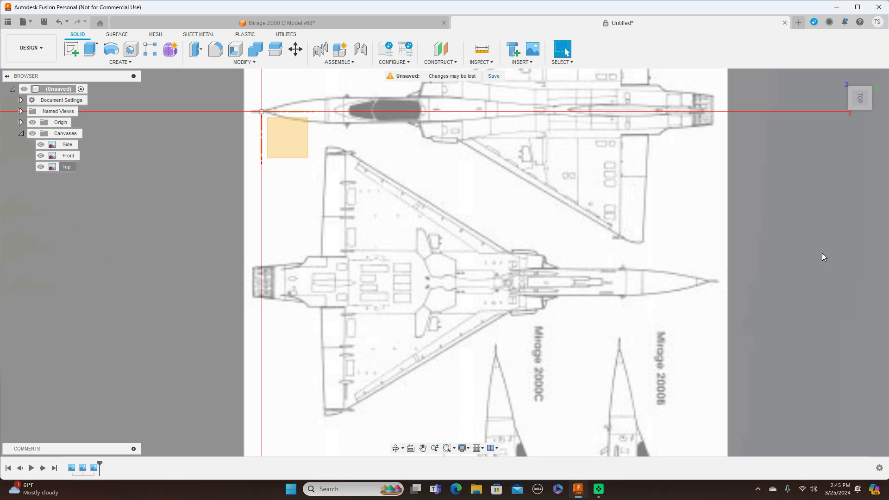
Step: Compare the alignment of the Side, Front and Top canvases at the origin in the right, front and top views
scroll(822, 253, down, 3)
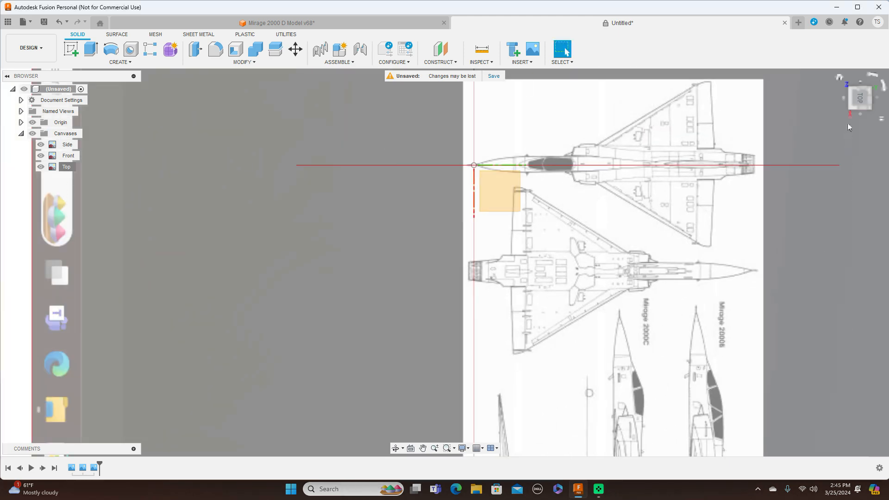
click(860, 116)
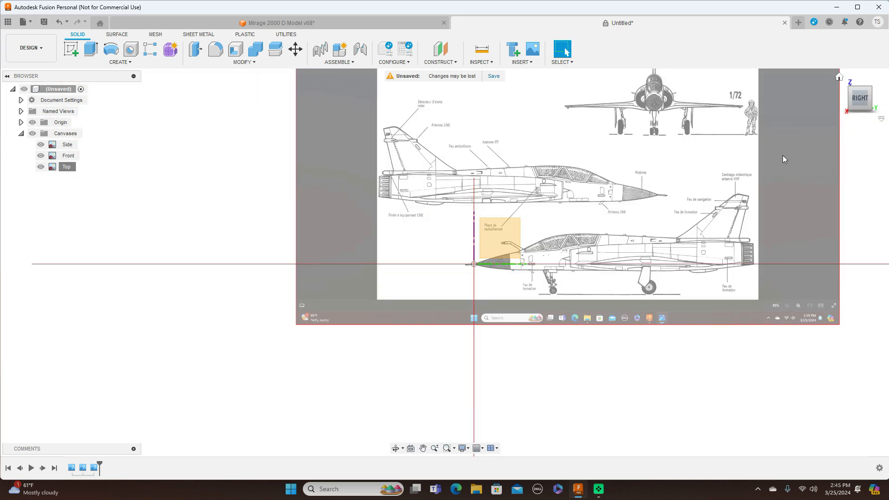
scroll(611, 168, up, 2)
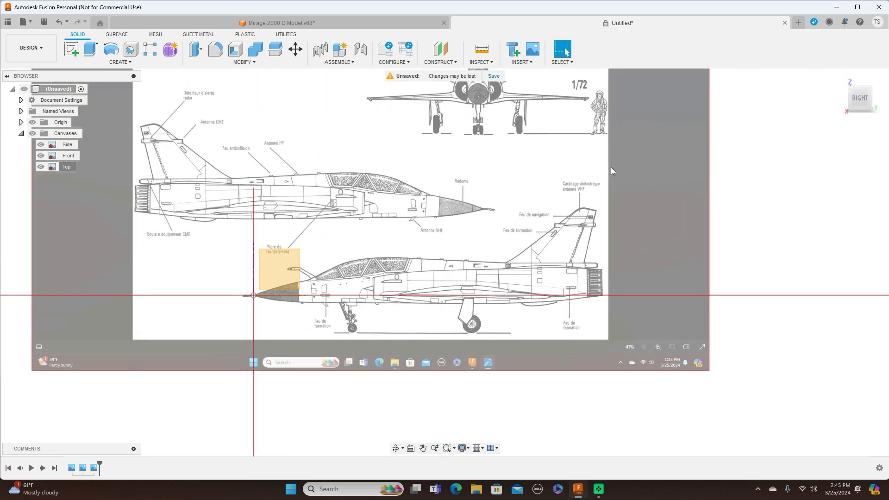
middle_drag(533, 198, 598, 185)
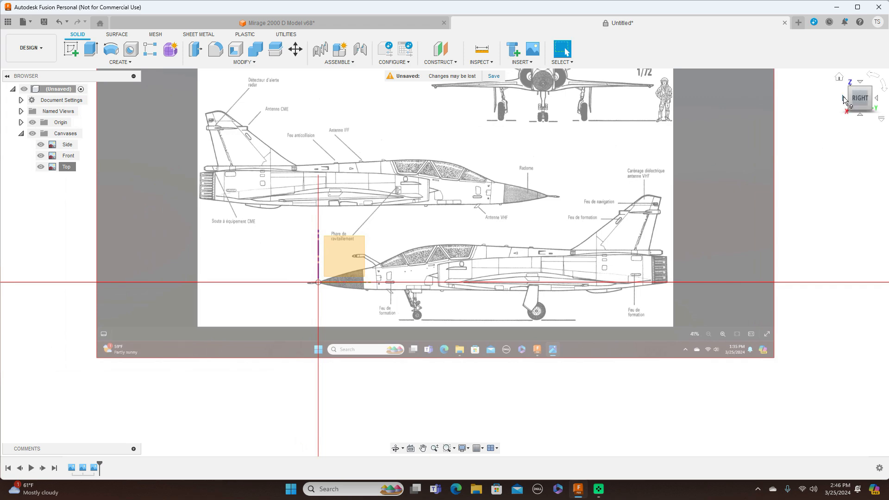
click(843, 99)
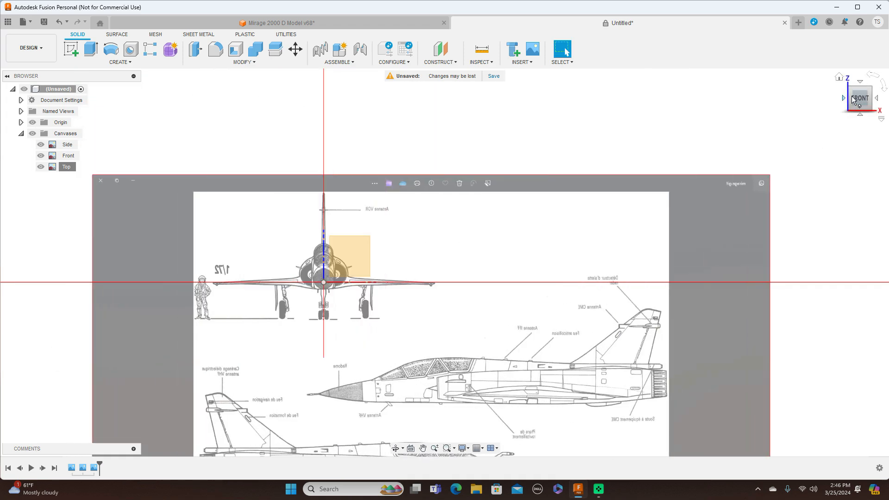
click(861, 82)
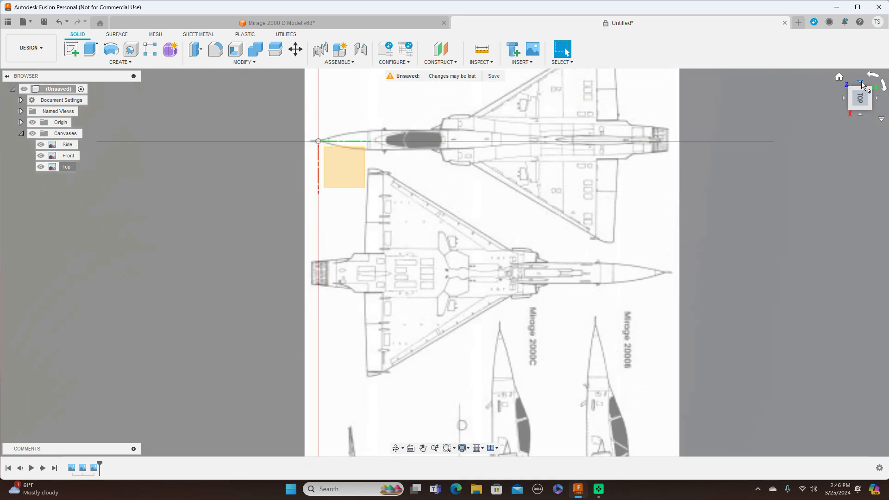
click(860, 116)
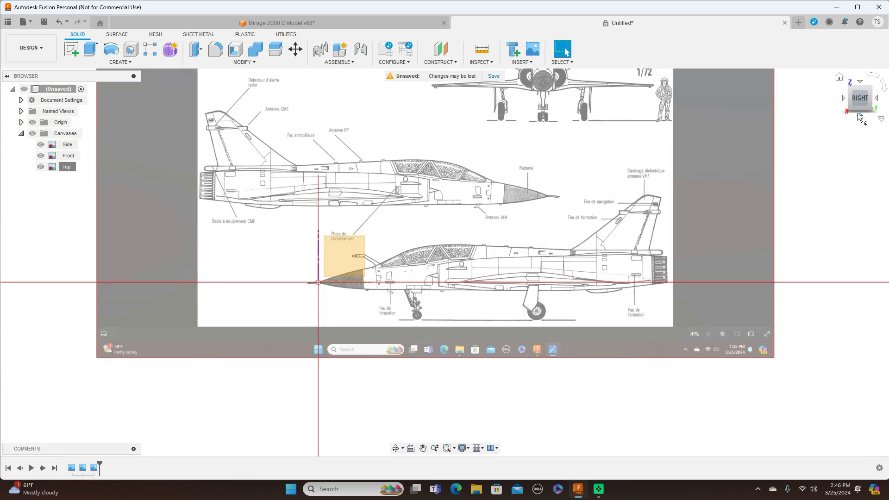
scroll(818, 186, up, 1)
scroll(818, 187, down, 1)
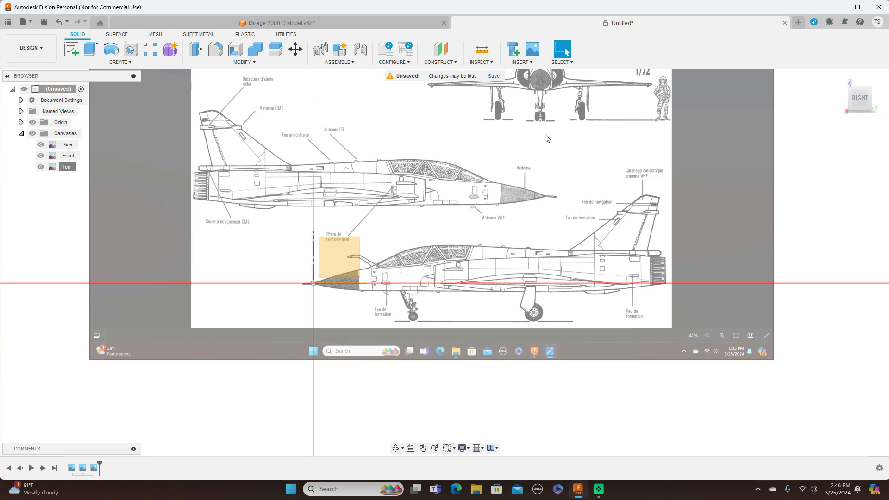
Step: Save the design under the name Mirage class in Admin Project
click(44, 22)
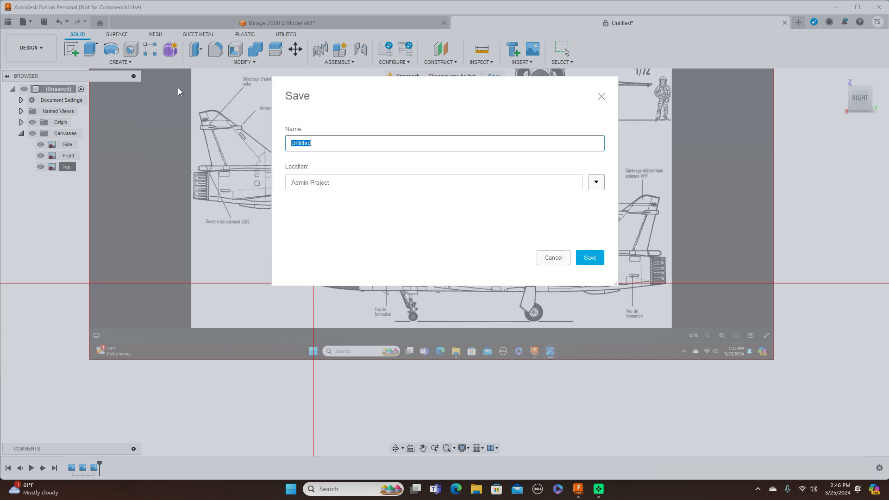
key(BackSpace)
click(590, 258)
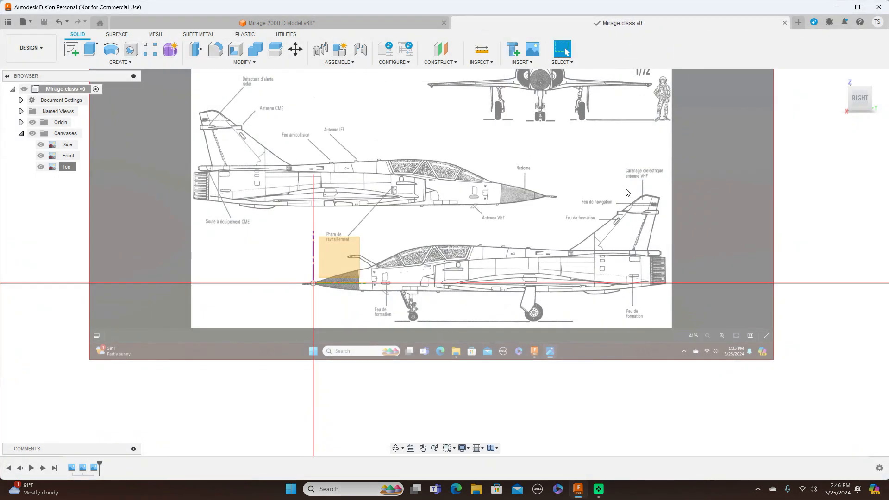
Step: Examine the saved design's side and front references up close and dismiss the document limit notification
middle_drag(637, 175, 639, 199)
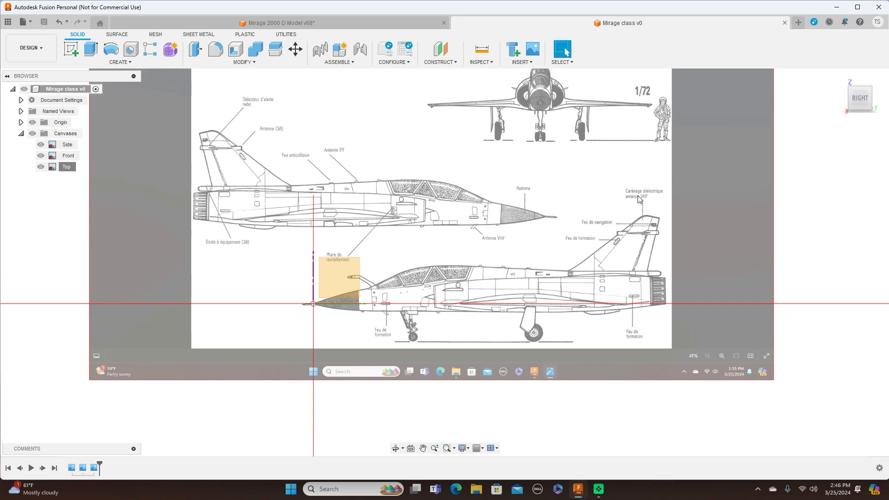
scroll(639, 199, up, 1)
middle_drag(610, 200, 628, 168)
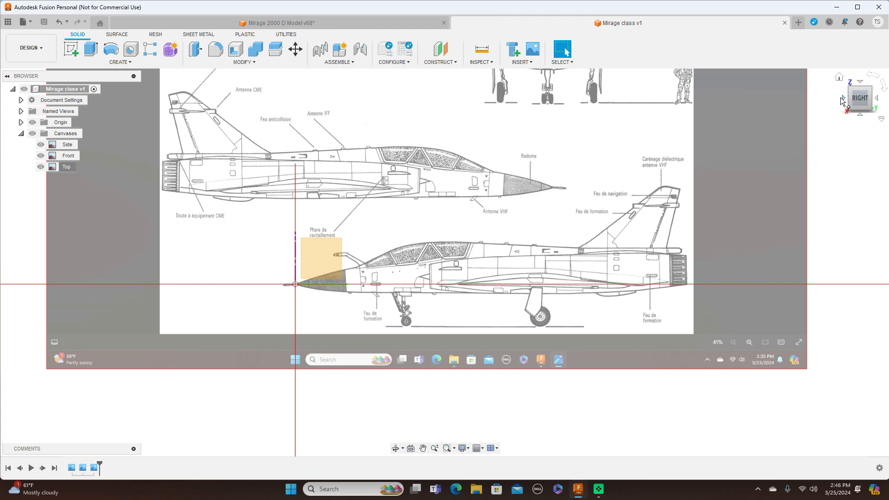
click(842, 99)
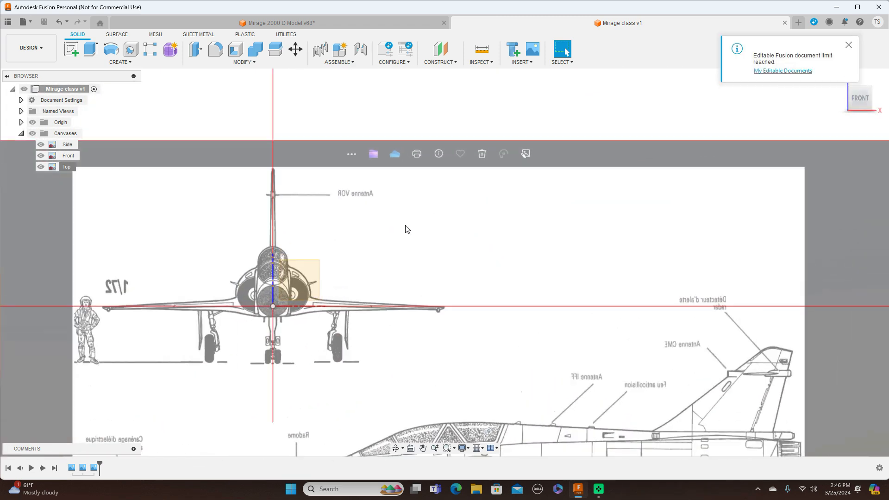
middle_drag(403, 230, 520, 201)
scroll(518, 201, up, 1)
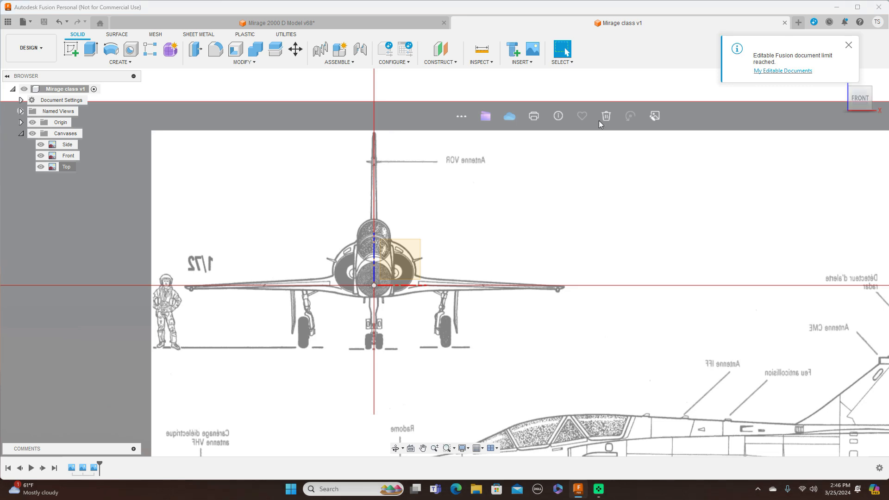
click(849, 46)
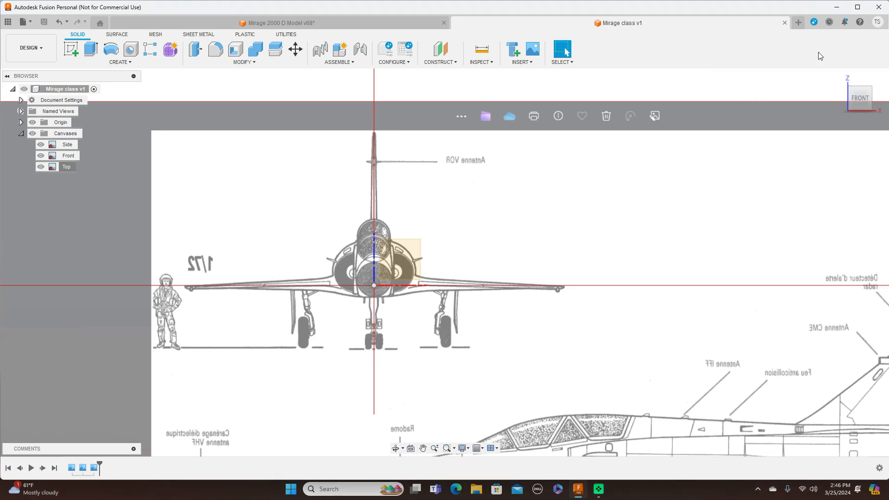
scroll(406, 277, up, 2)
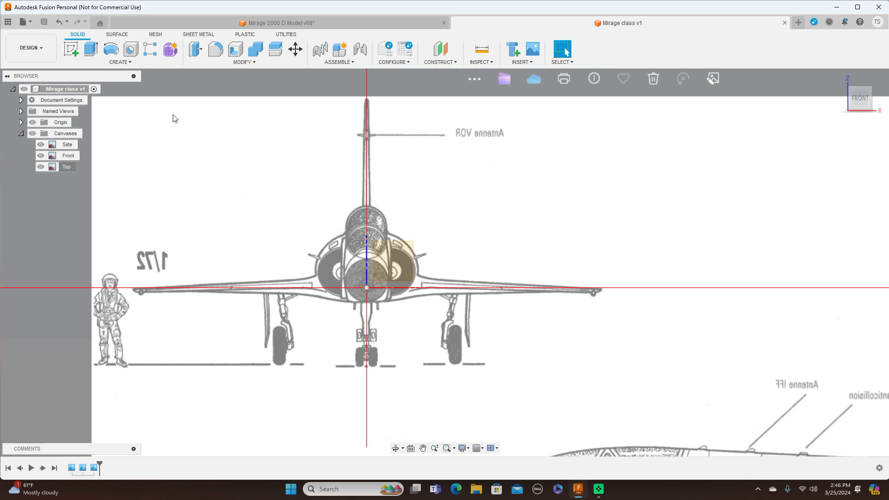
Step: Create a form and place a cylinder on the XZ plane, centred on the vertical axis above the origin, with a diameter of about 263.3 mm
click(171, 54)
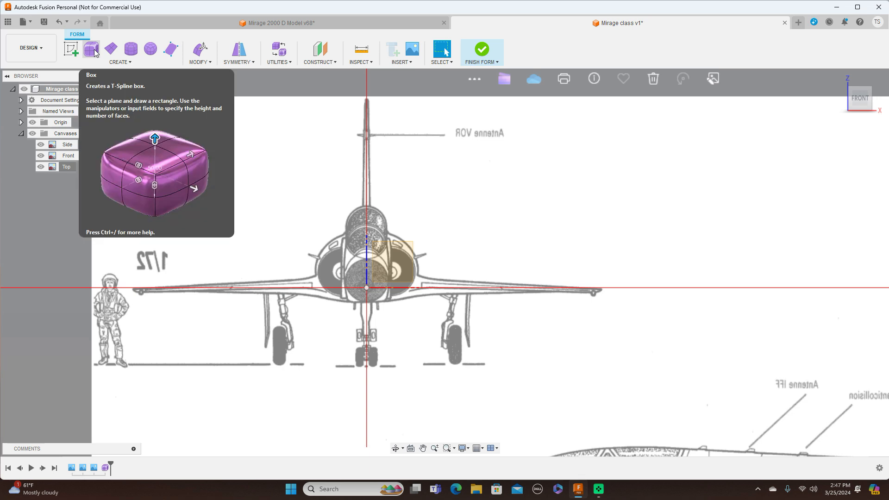
click(131, 50)
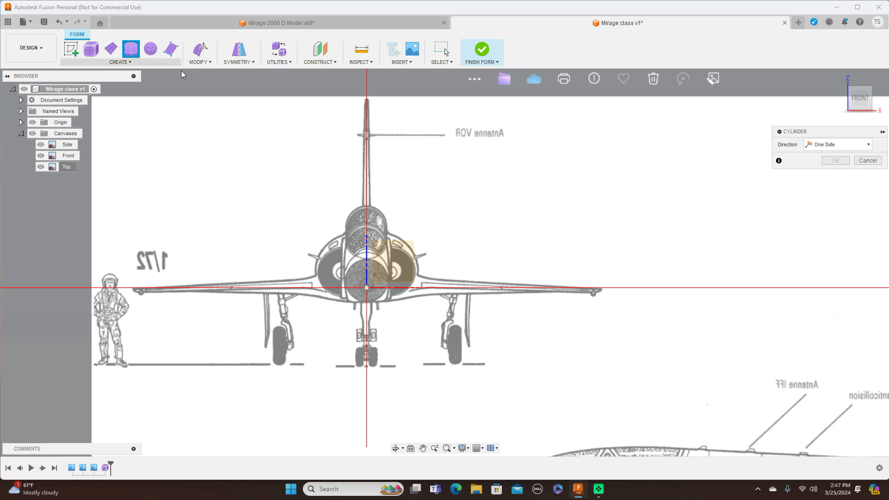
click(397, 267)
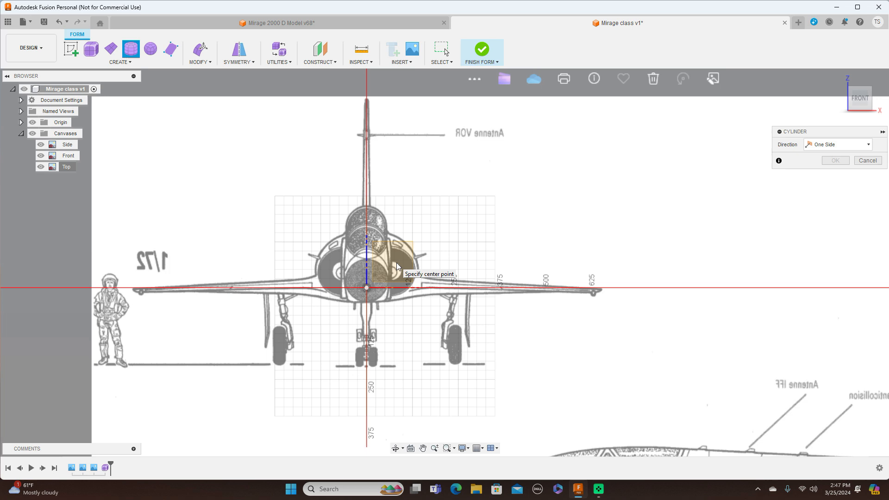
click(367, 289)
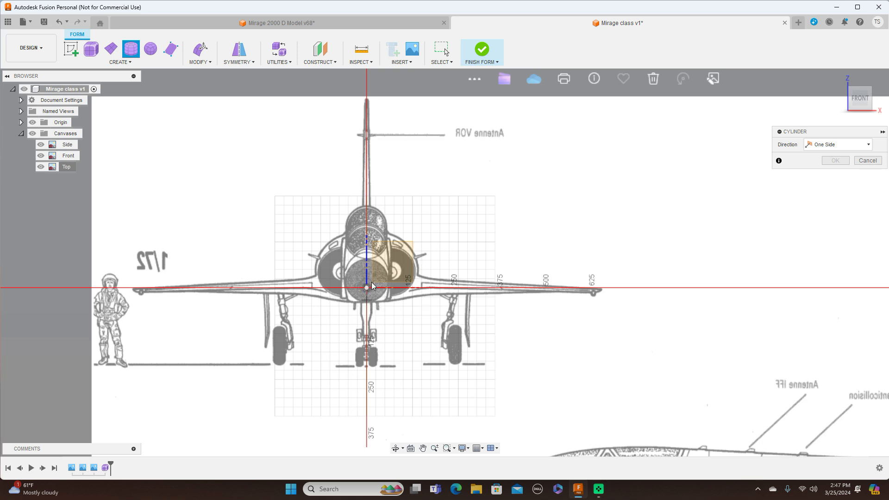
click(369, 255)
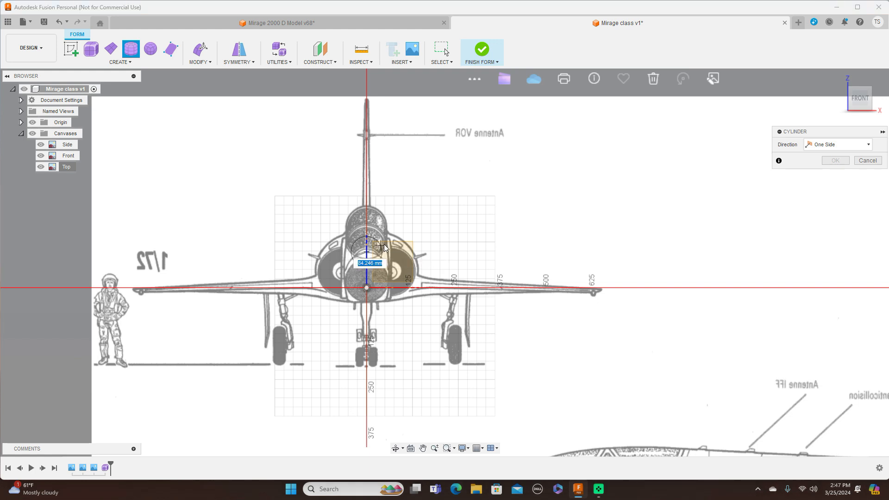
click(415, 244)
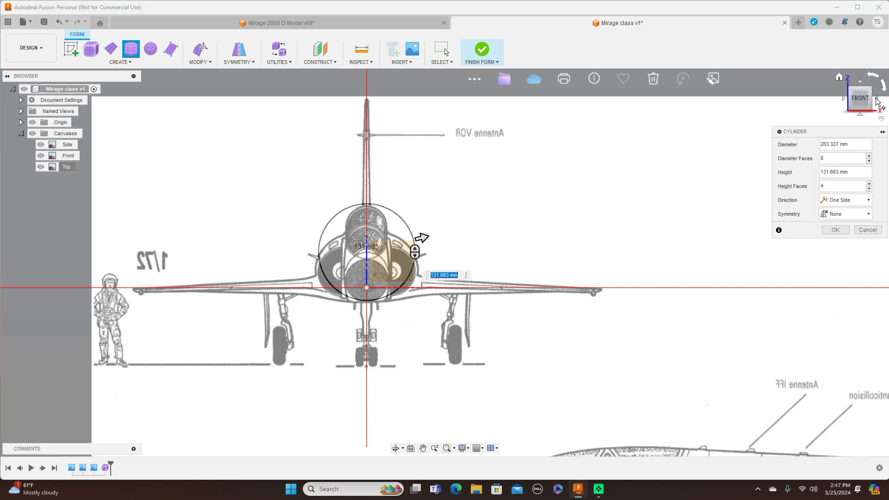
Step: Extend the cylinder's height to 1925 mm along the fuselage, matching its rear end to the Side and Top canvases
click(885, 102)
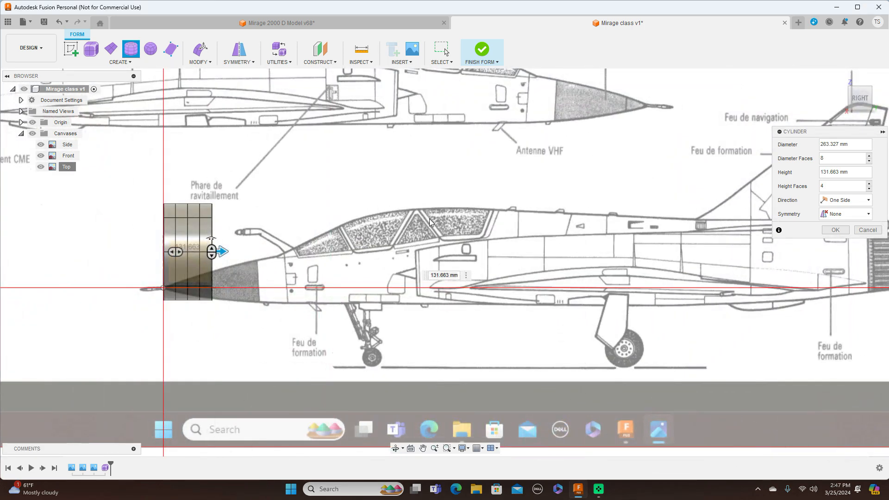
scroll(438, 217, down, 1)
middle_drag(576, 191, 464, 200)
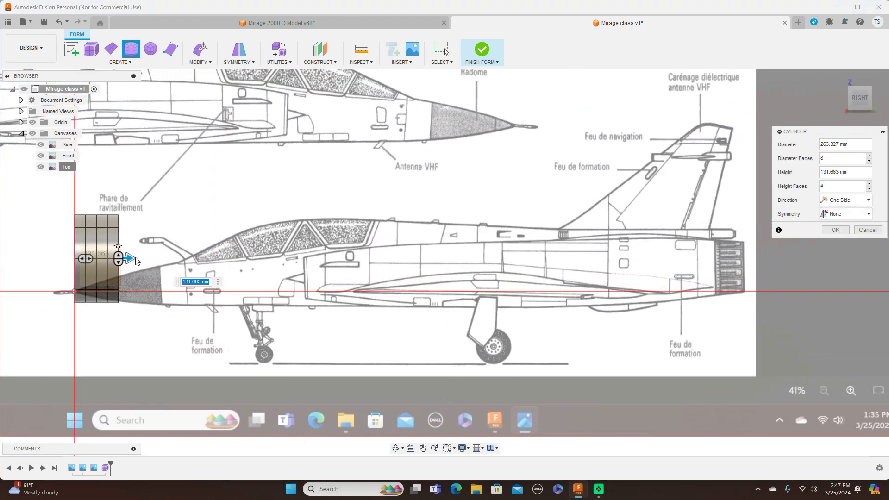
drag(130, 258, 719, 267)
mouse_move(866, 57)
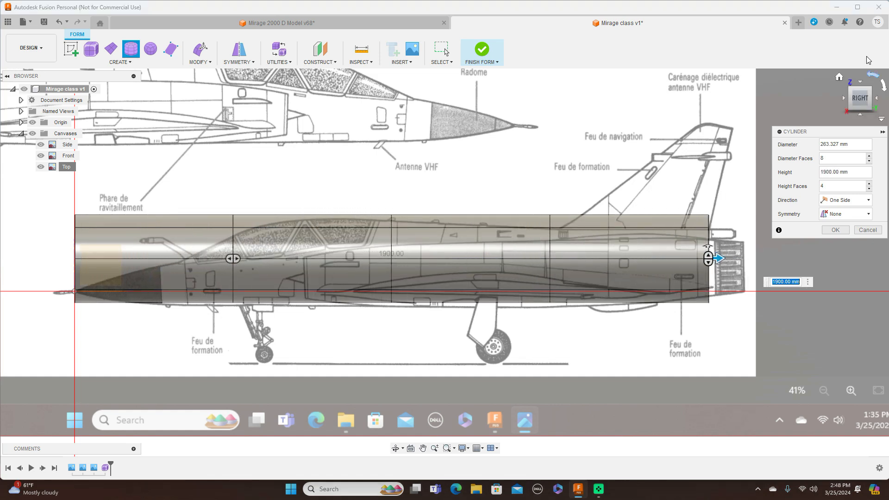
click(858, 81)
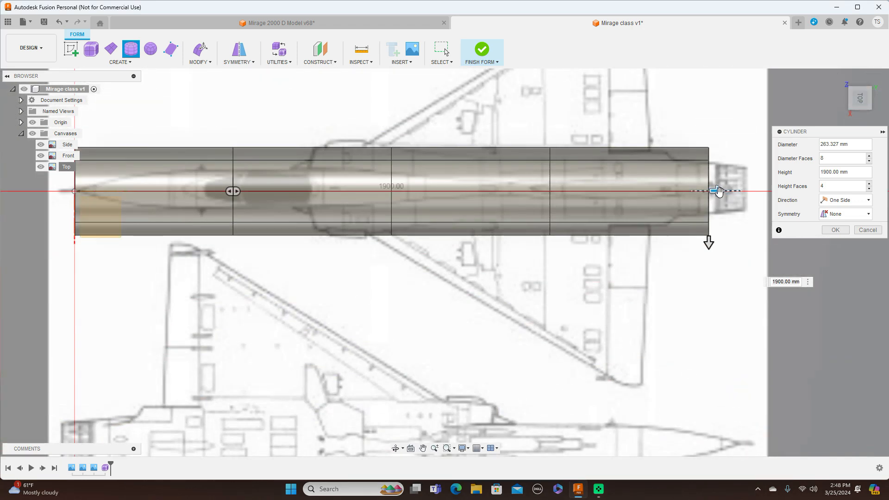
drag(717, 191, 726, 191)
mouse_move(844, 118)
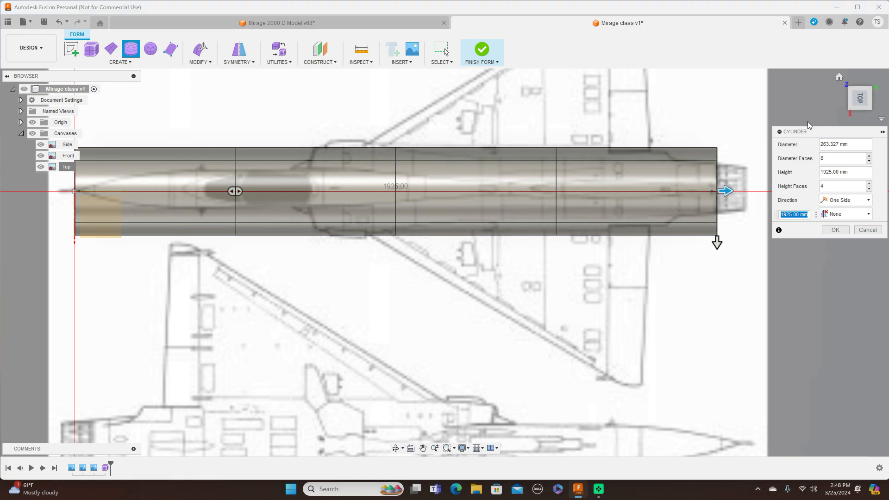
Step: Set the cylinder's height faces to 8 and create the form body
click(860, 116)
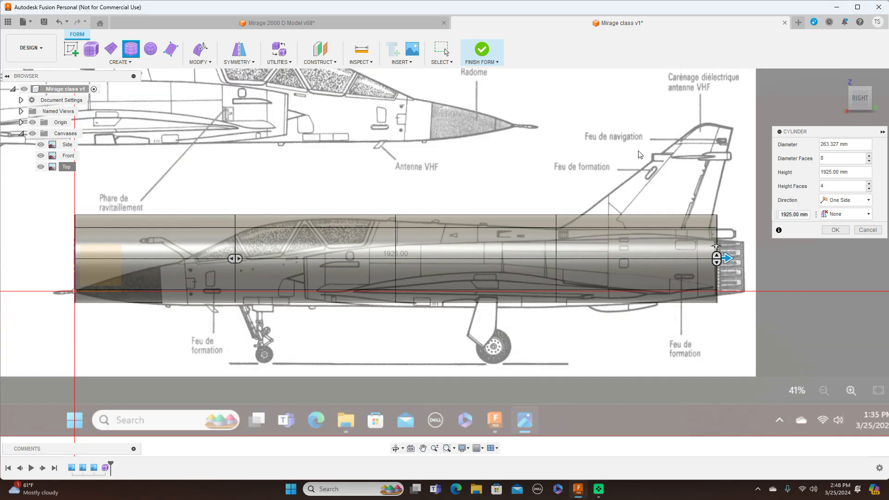
click(870, 184)
click(871, 184)
click(870, 184)
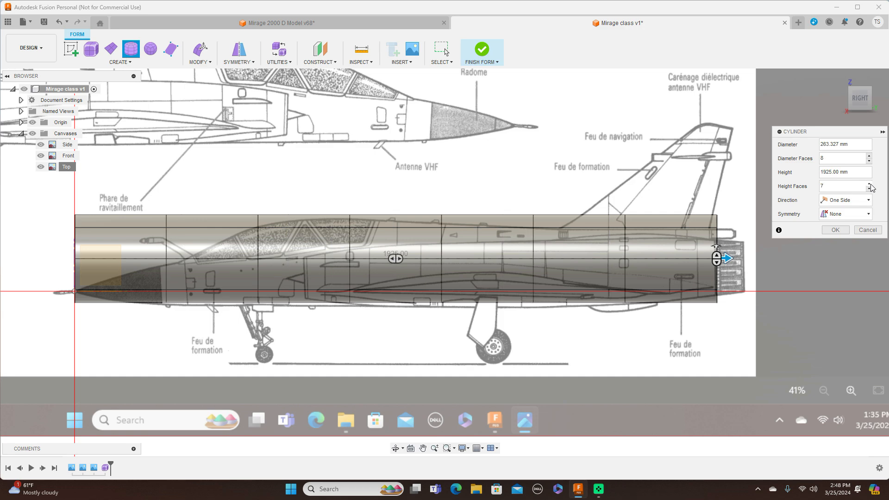
click(870, 184)
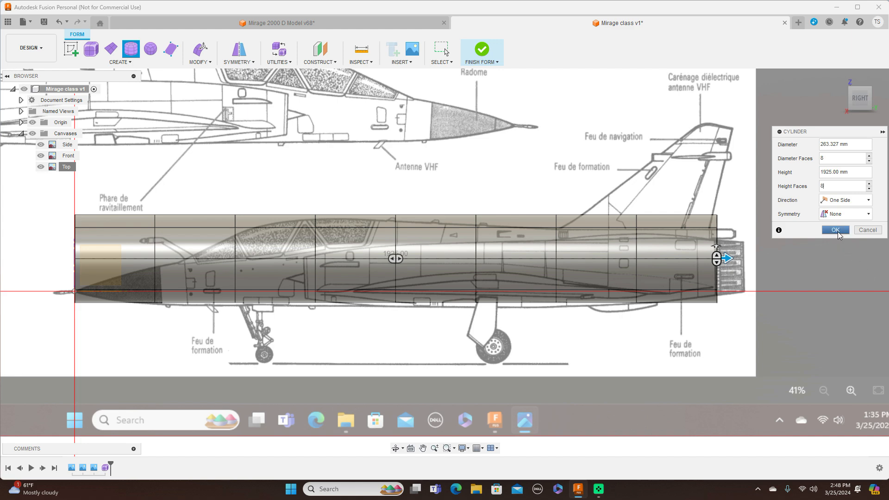
click(835, 230)
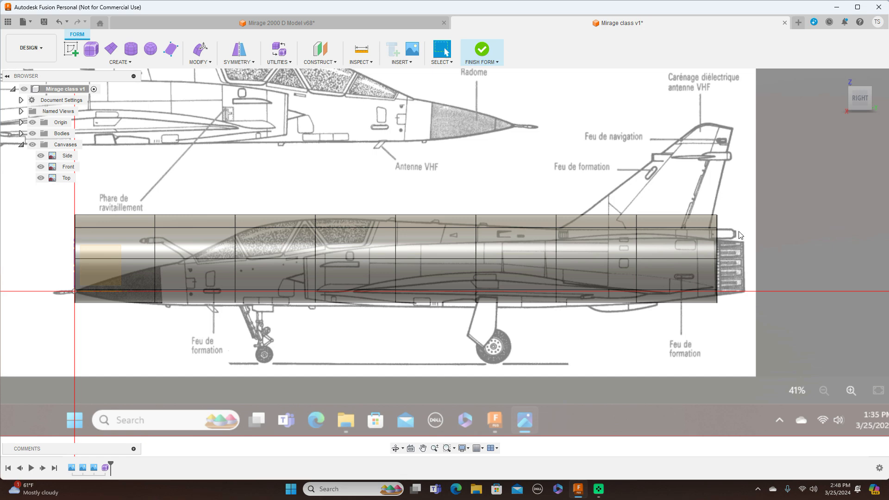
Step: Move the whole cylinder body down about 11 mm to line it up with the fuselage in the Side canvas
scroll(560, 221, down, 1)
scroll(560, 222, up, 1)
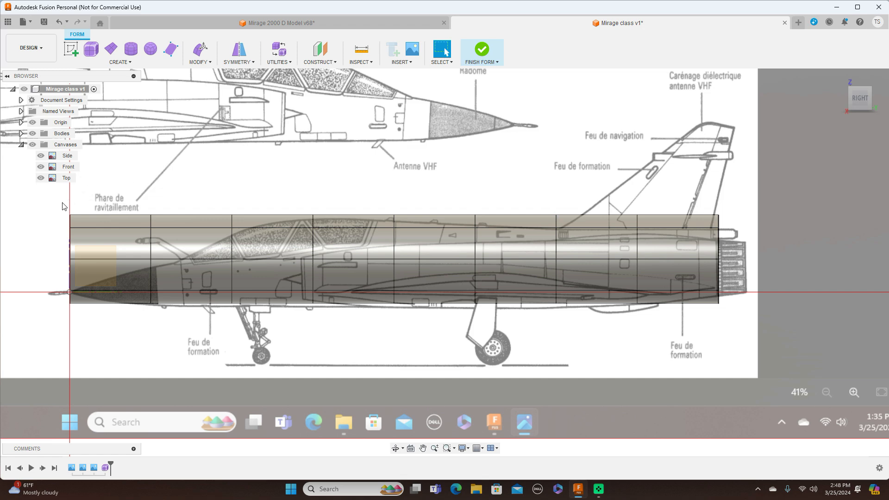
drag(64, 195, 743, 345)
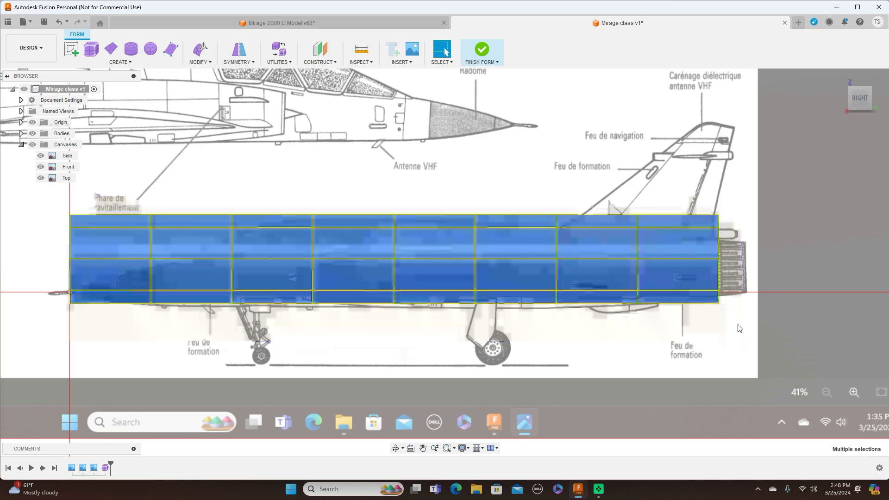
right_click(601, 155)
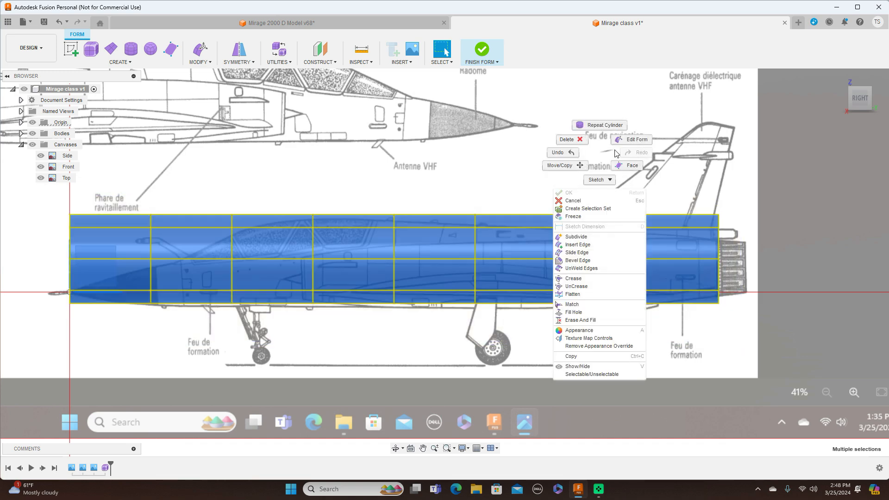
click(561, 165)
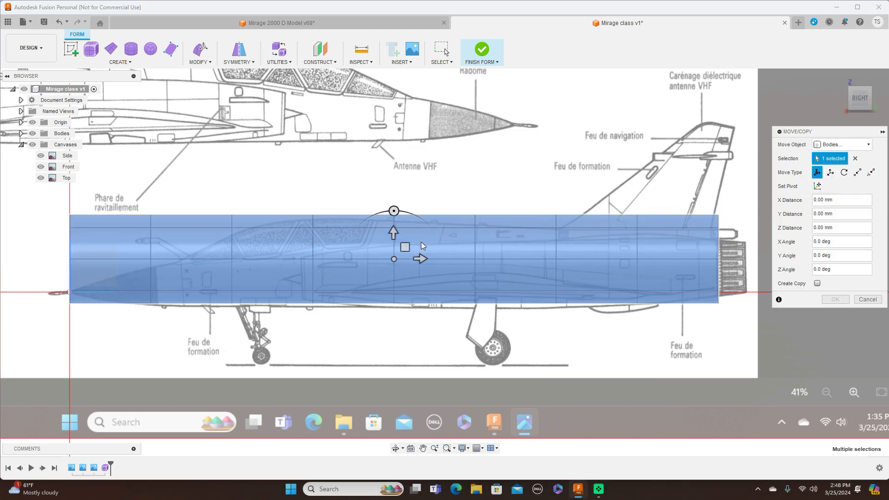
click(405, 247)
drag(404, 247, 404, 251)
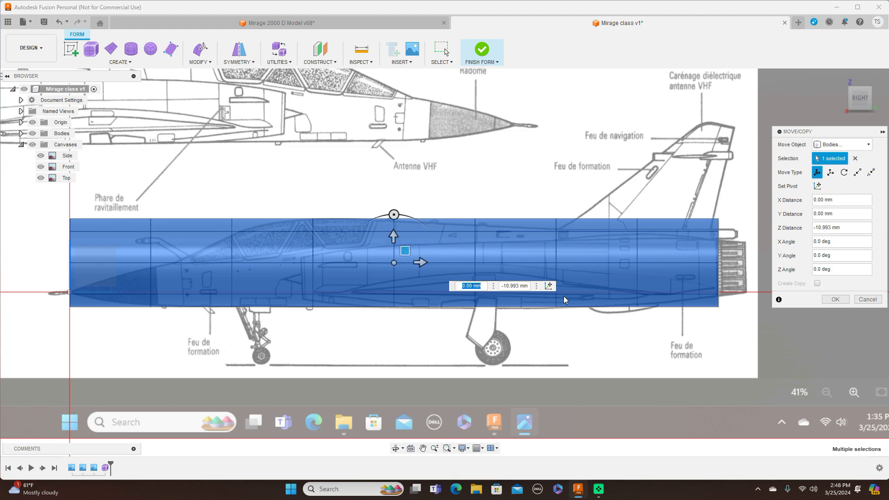
click(836, 300)
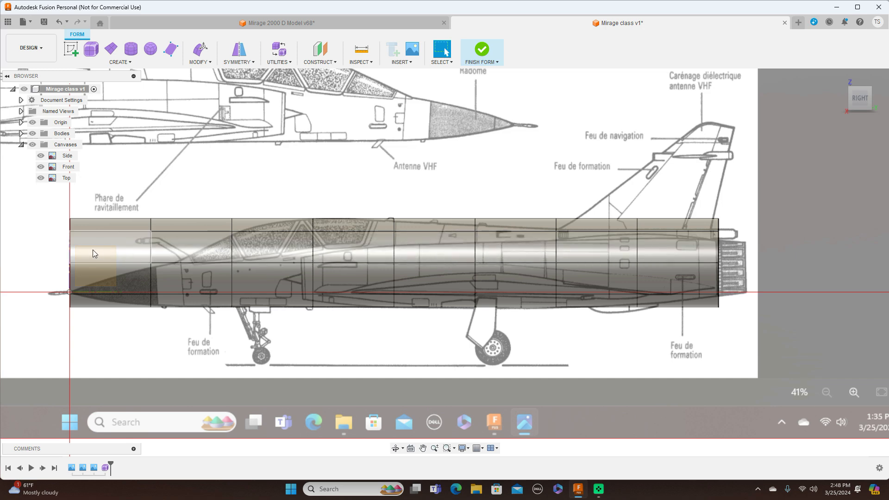
right_click(71, 254)
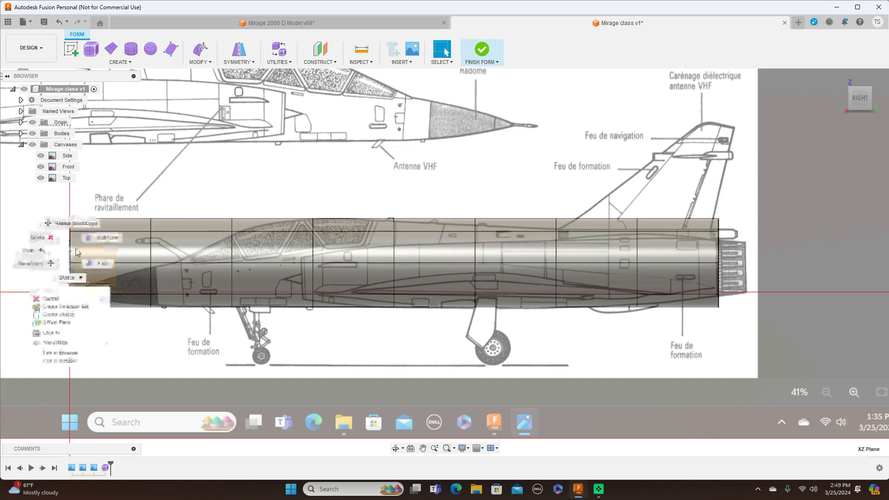
click(94, 239)
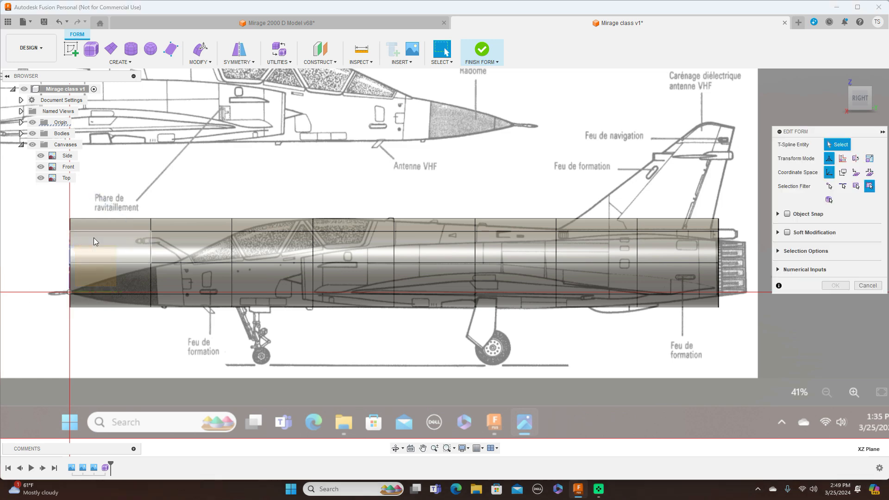
right_click(167, 191)
click(199, 178)
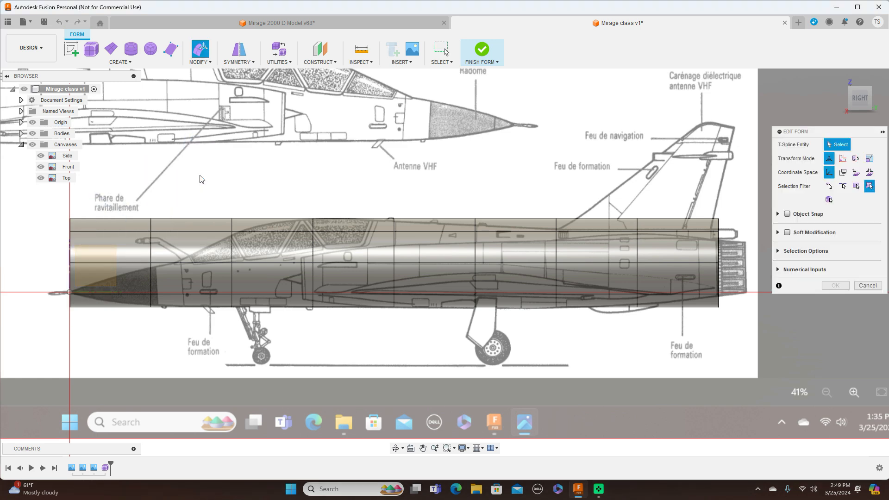
scroll(202, 220, down, 3)
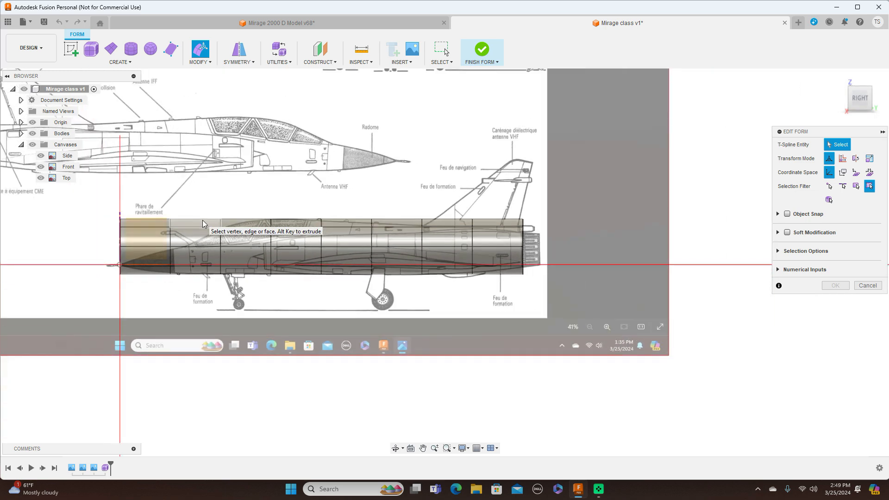
middle_drag(282, 304, 394, 350)
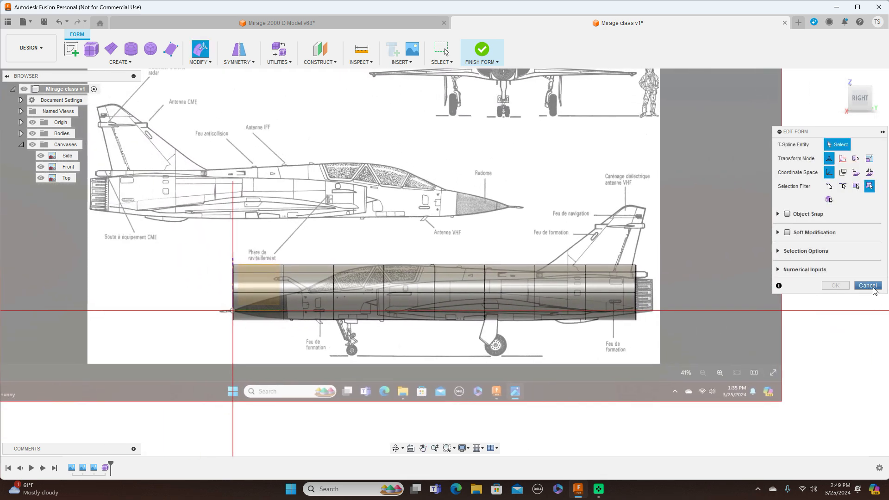
click(868, 286)
Step: Scale the first edge loop behind the cylinder's front end with Edit Form to about 0.5
scroll(386, 288, up, 2)
scroll(322, 278, down, 1)
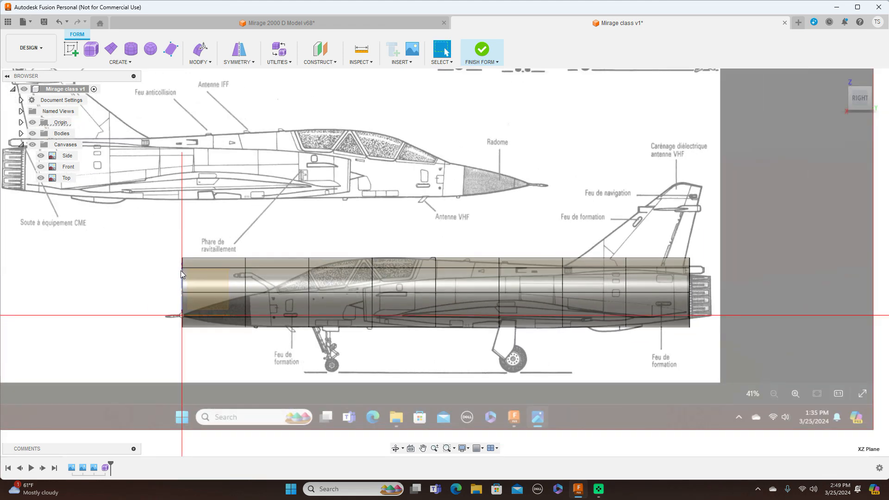
scroll(181, 271, up, 3)
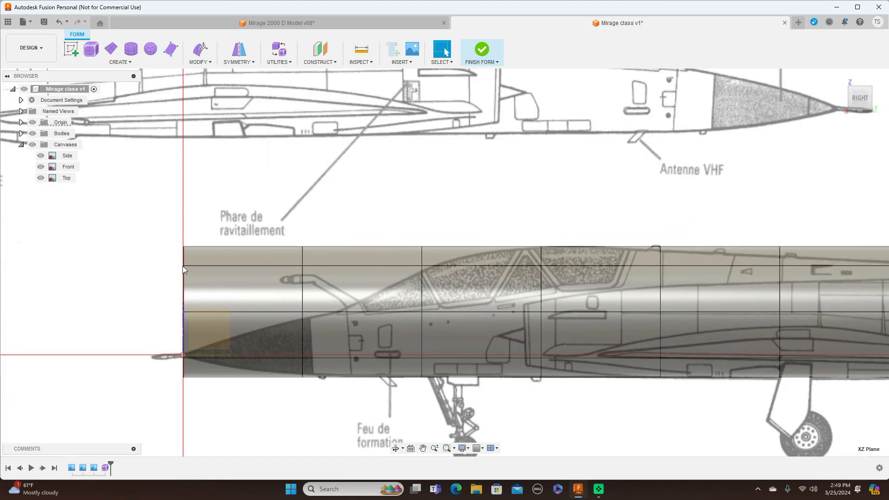
double_click(304, 254)
right_click(304, 254)
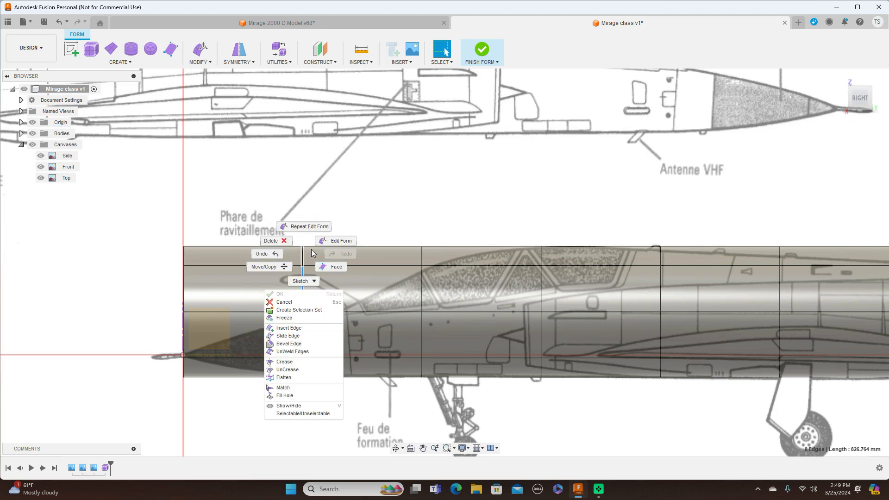
click(327, 241)
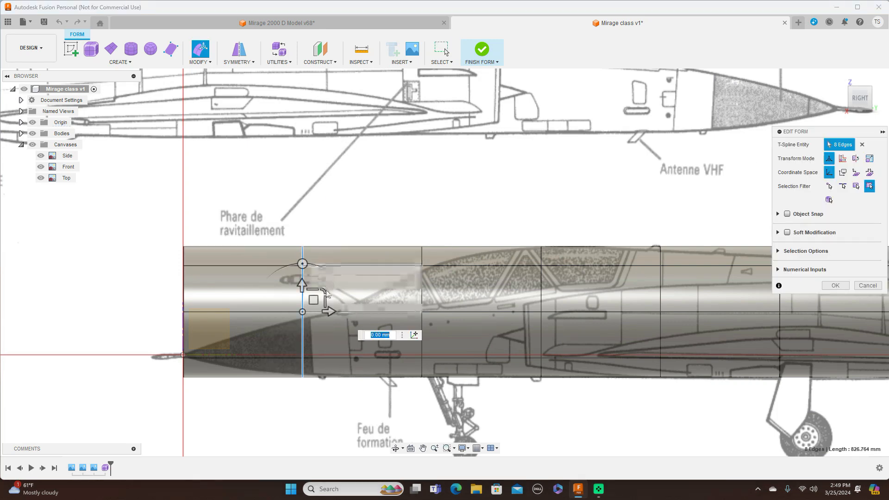
drag(326, 293, 186, 281)
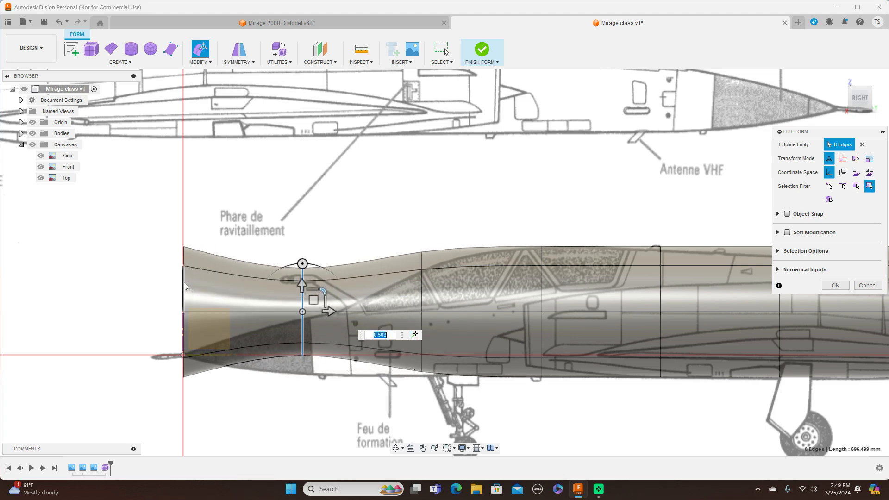
Step: Shrink the front-end edge loop and lower it about 58 mm, and lower the loop behind it about 62 mm to follow the nose
double_click(184, 283)
drag(204, 291, 193, 327)
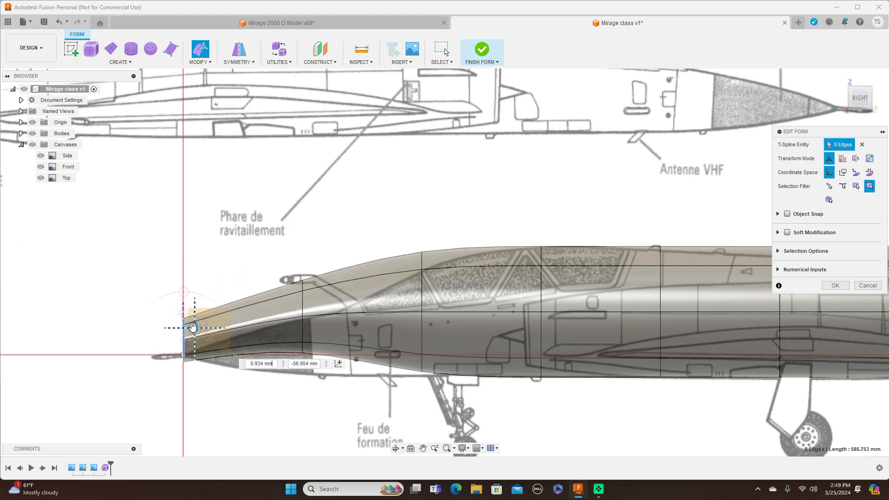
double_click(303, 309)
drag(314, 301, 311, 339)
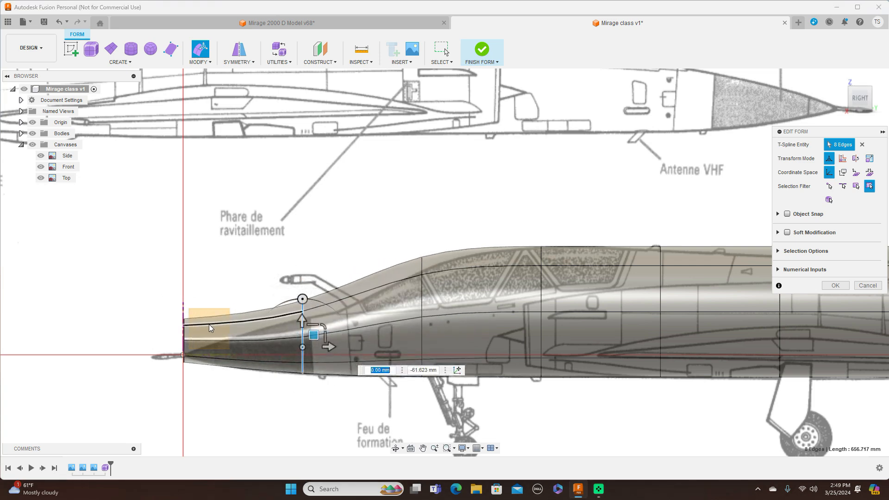
Step: Scale the second edge loop to about 0.74, and shrink the front-end loop and lower it about 27 mm onto the nose tip
scroll(214, 324, up, 3)
scroll(398, 326, down, 5)
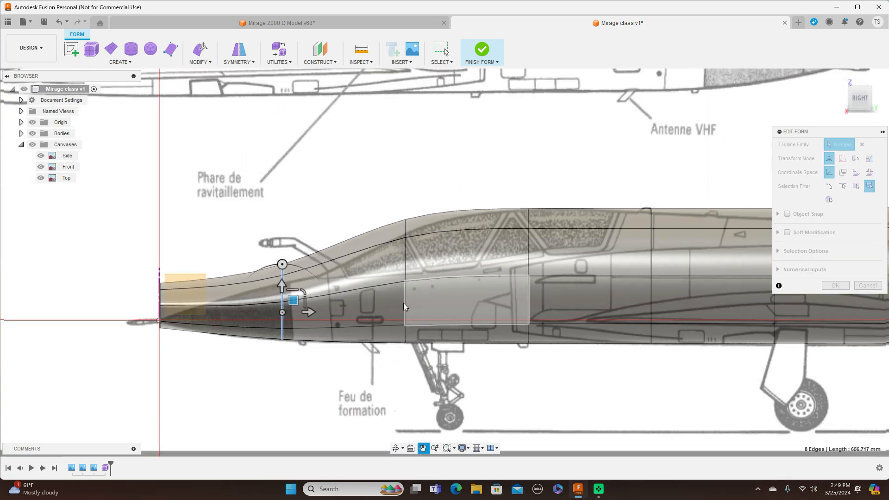
drag(316, 289, 311, 298)
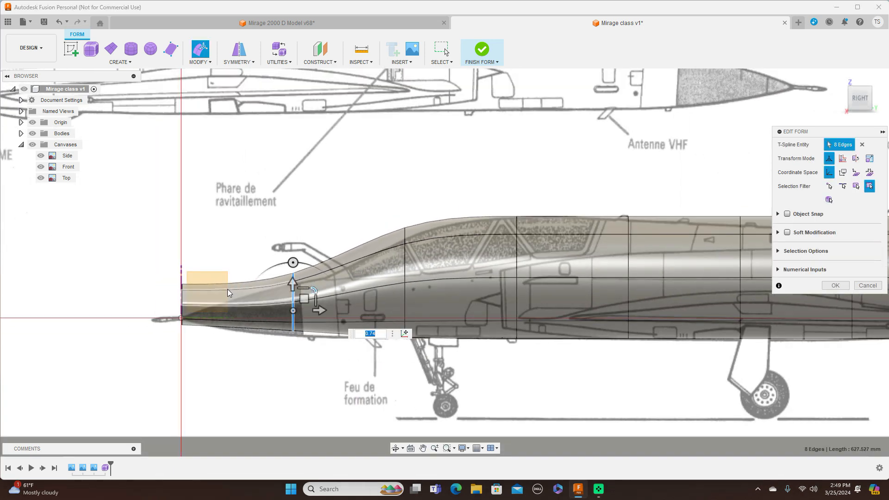
scroll(208, 295, up, 4)
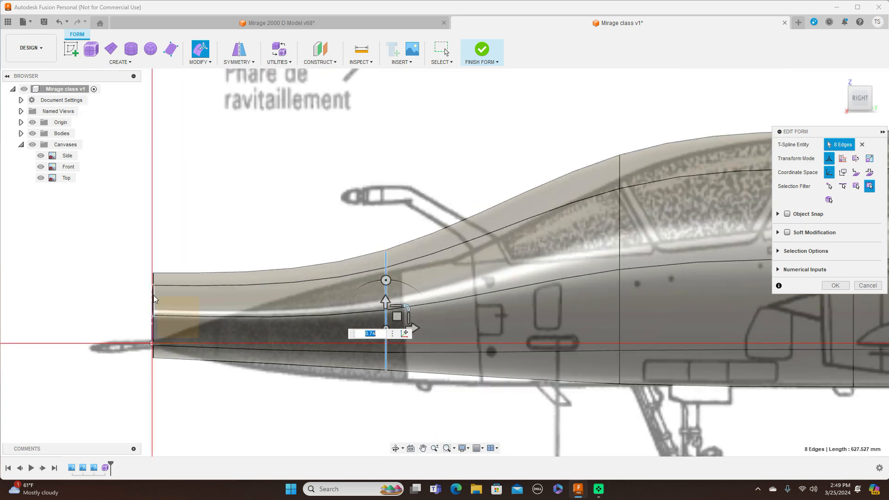
double_click(154, 299)
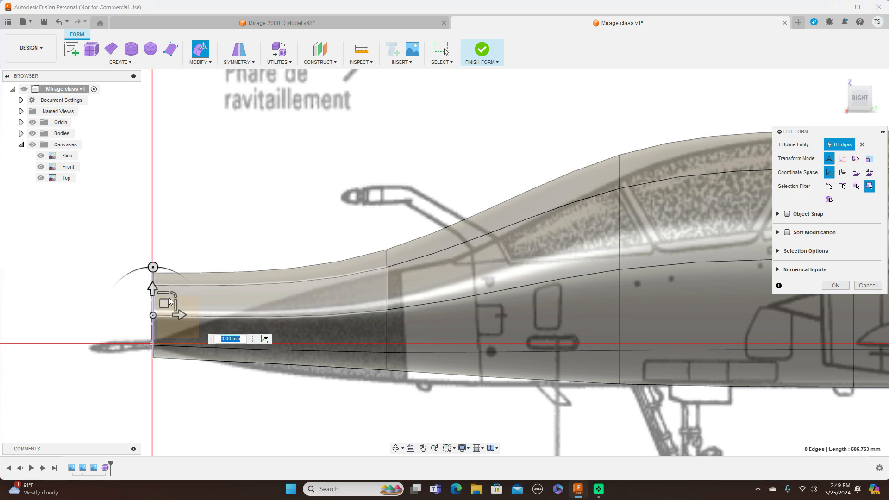
drag(174, 294, 166, 330)
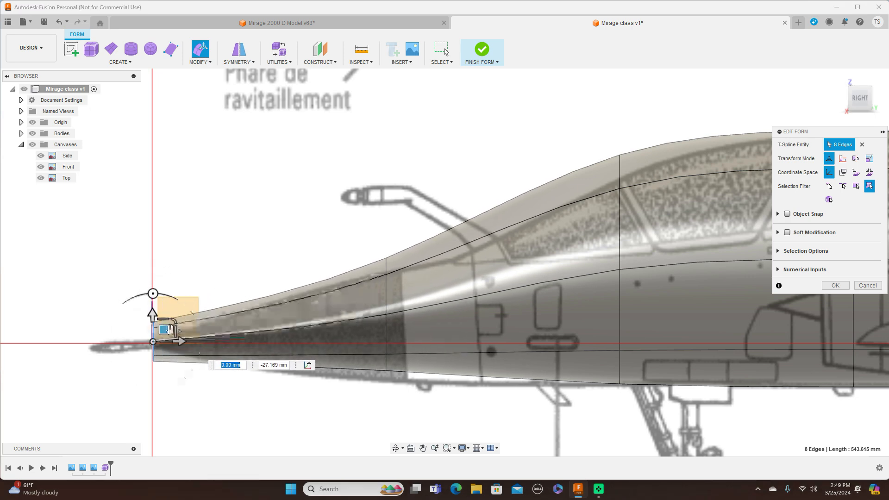
Step: Lower the second edge loop about 13 mm to match the radome's underside in the Side canvas
middle_drag(361, 214, 304, 209)
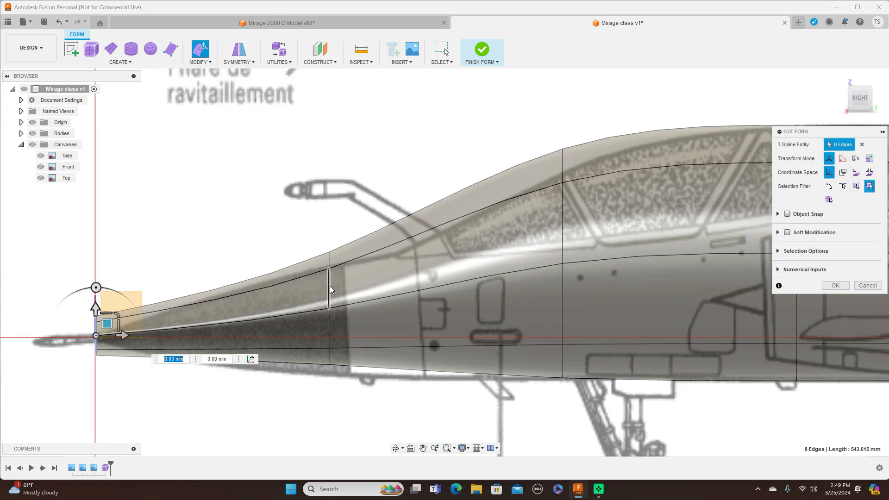
click(330, 287)
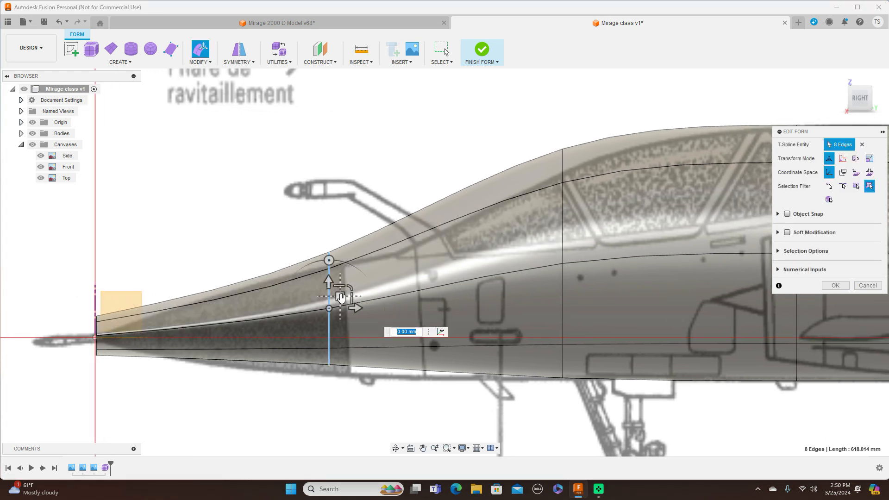
drag(341, 303, 341, 316)
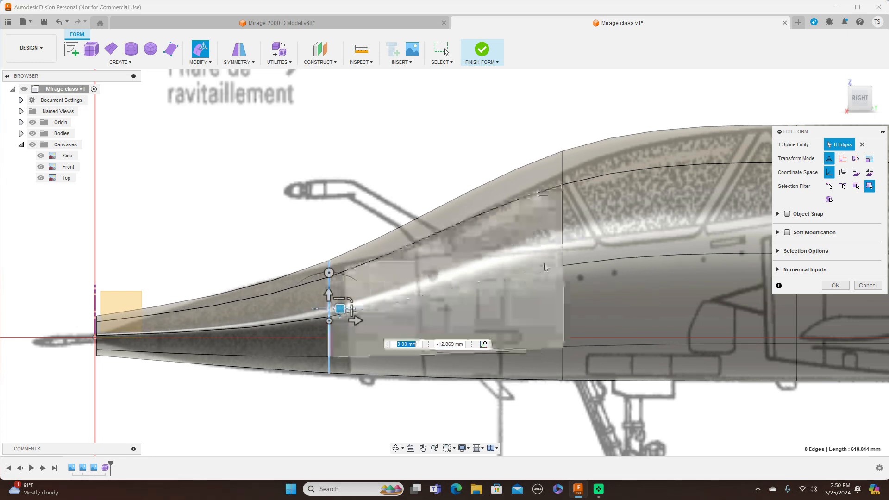
Step: Shrink and lower the edge loop at the windscreen frame to follow the fuselage outline in the Side canvas
click(564, 224)
middle_drag(502, 123, 376, 136)
mouse_move(460, 258)
mouse_down()
mouse_move(450, 278)
mouse_move(459, 269)
mouse_up()
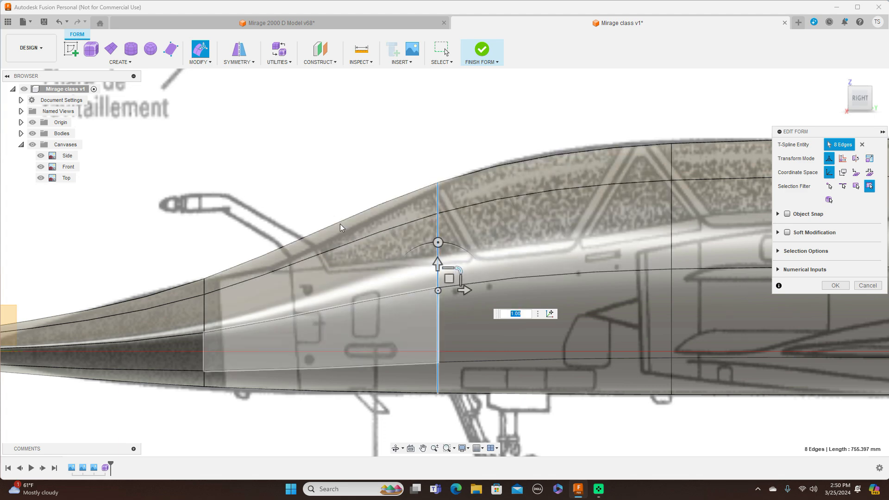
Step: Insert a single edge loop between the windscreen frame loop and the radome-base loop at insert location 0.599
click(211, 64)
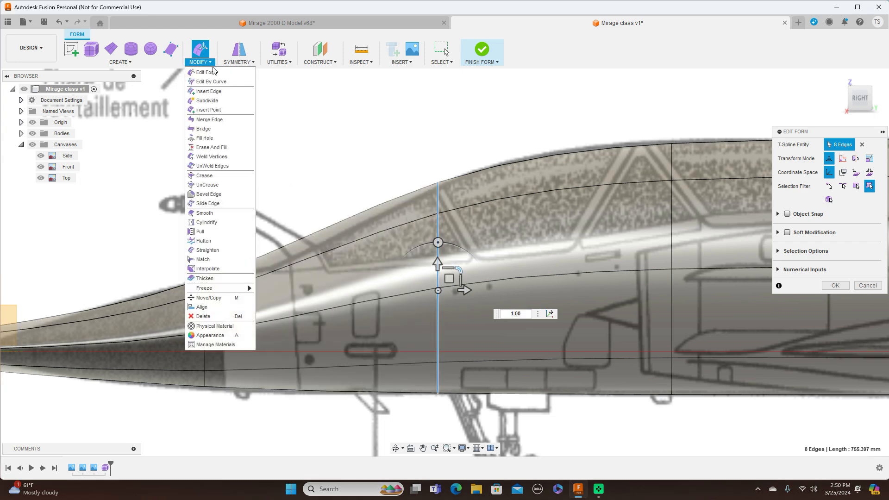
click(214, 92)
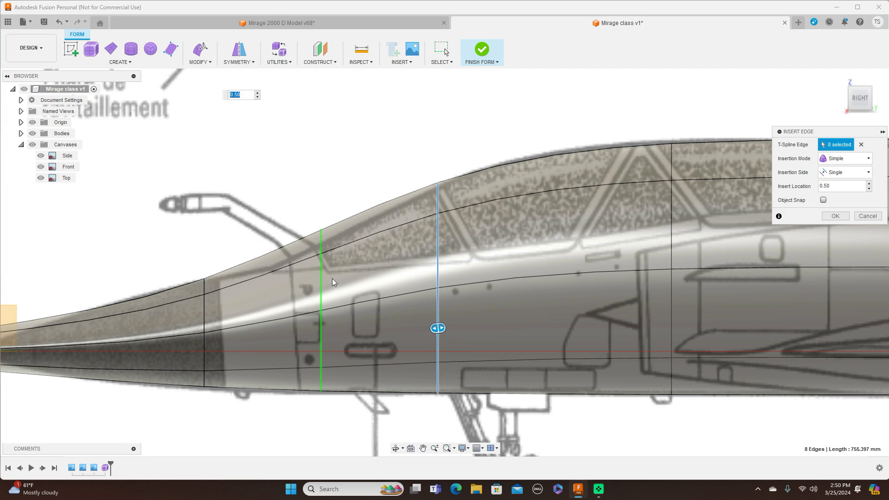
drag(437, 328, 402, 330)
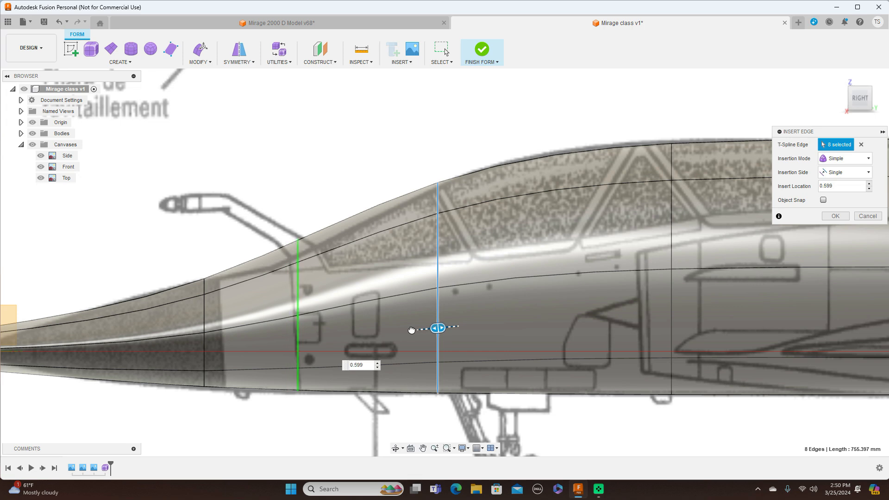
drag(412, 331, 412, 330)
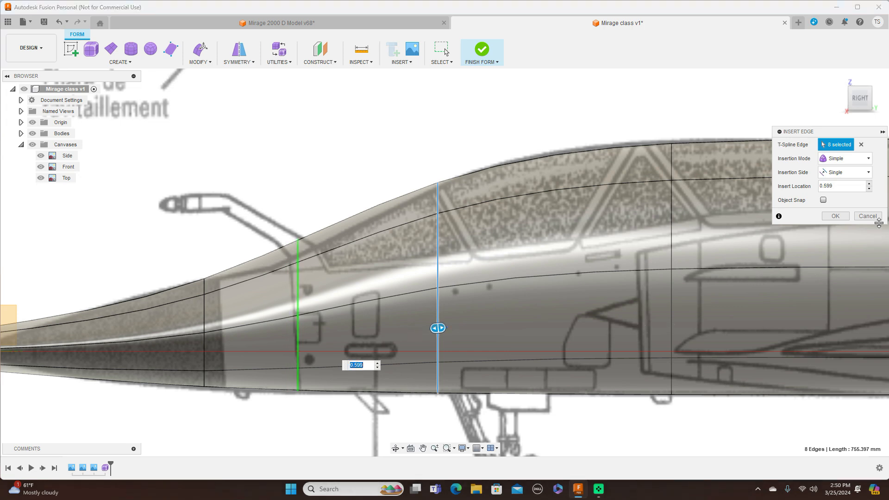
click(868, 161)
click(846, 181)
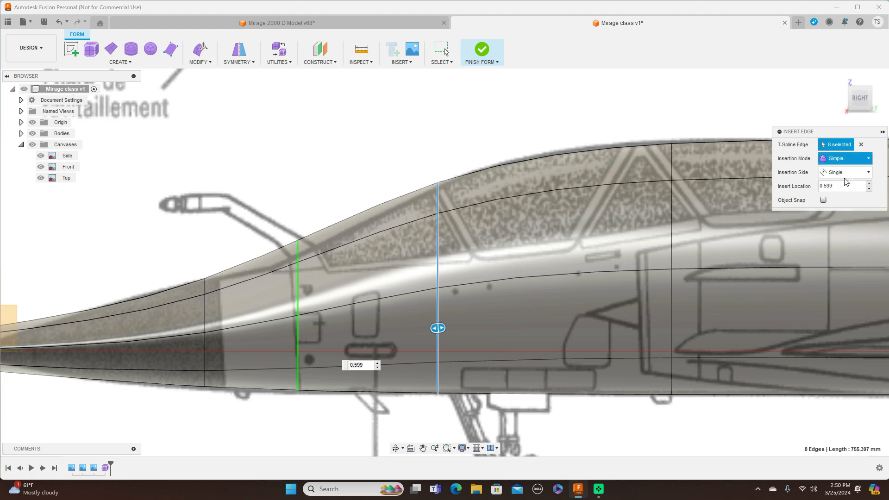
click(840, 203)
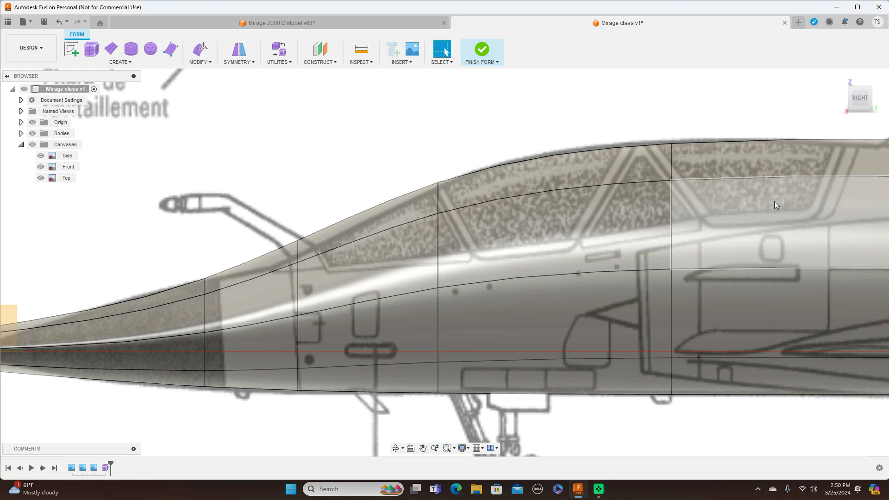
Step: Shrink the edge loop ahead of the windscreen slightly with Edit Form and lower it about 11 mm to match the Side canvas
double_click(299, 284)
right_click(298, 284)
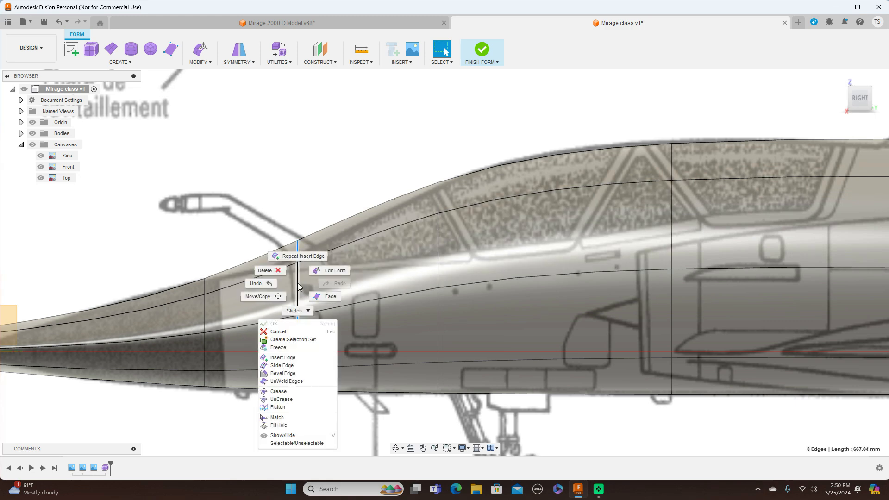
click(325, 270)
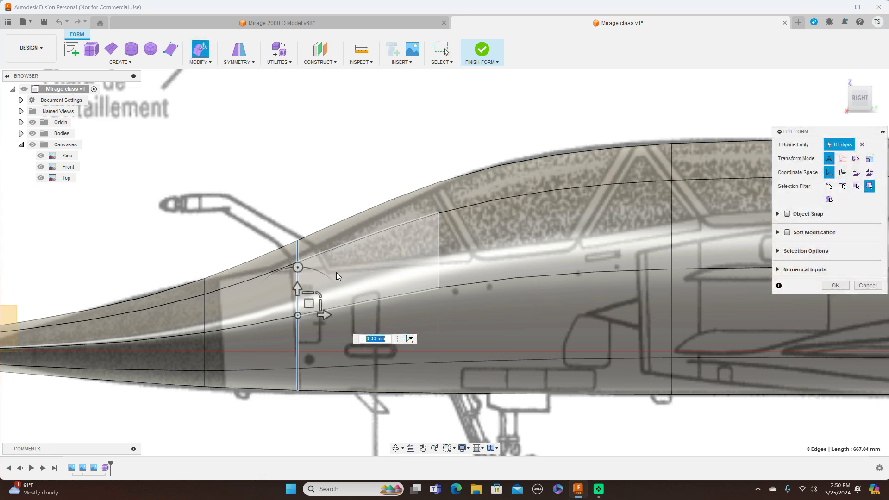
drag(317, 295, 308, 314)
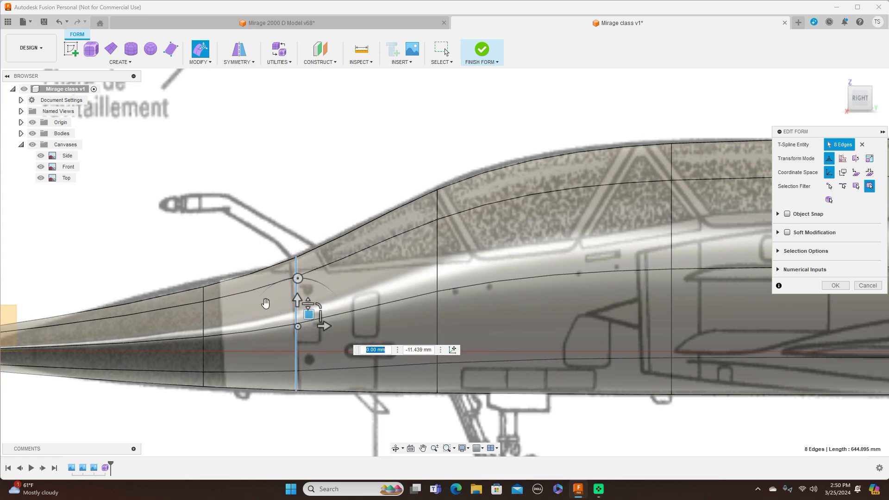
Step: Move the radome-base edge loop back about 10 mm and adjust its size by about 1.035 to fit the Side outline
double_click(204, 322)
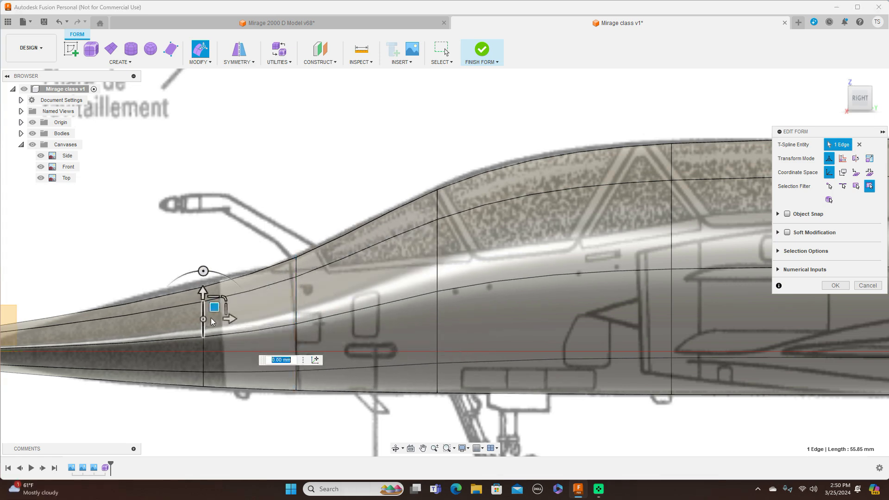
mouse_move(225, 316)
mouse_down()
mouse_move(216, 322)
mouse_move(225, 316)
mouse_up()
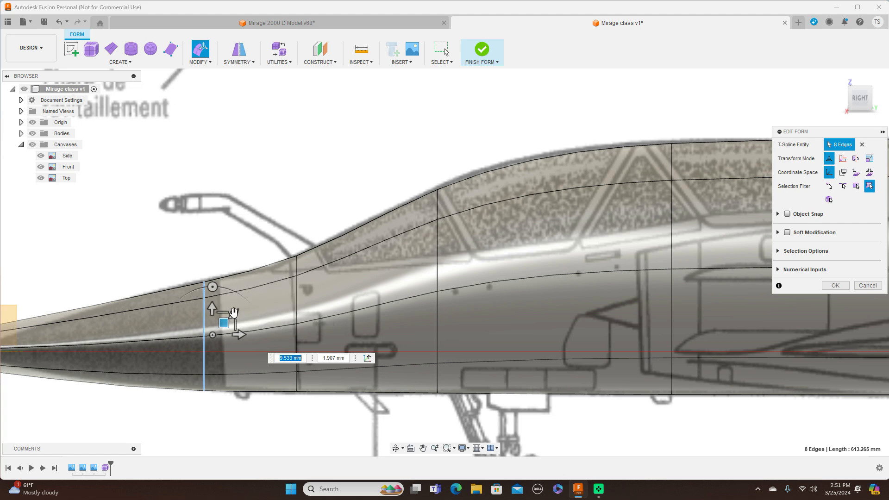
mouse_move(234, 314)
mouse_down()
mouse_move(227, 322)
mouse_move(245, 309)
mouse_up()
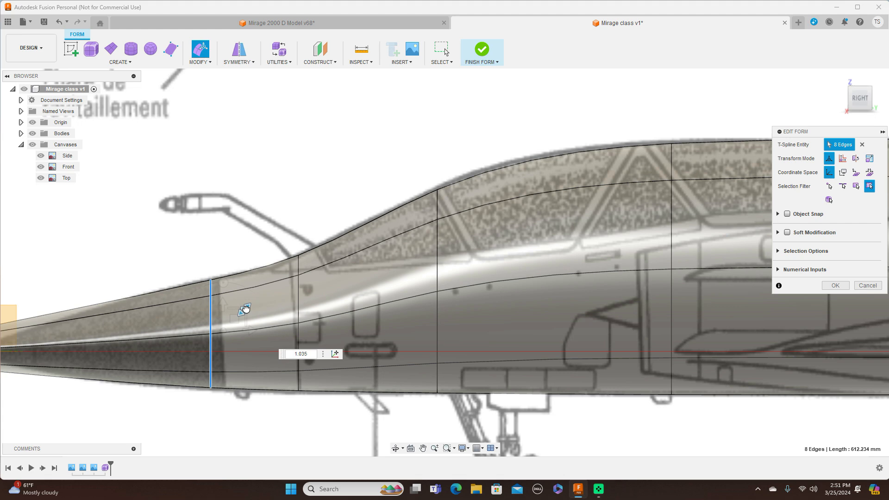
Step: Lower the front-end edge loop slightly to align it with the nose tip in the Side canvas
scroll(277, 365, down, 3)
middle_drag(211, 220, 329, 185)
scroll(330, 185, down, 1)
scroll(330, 185, up, 3)
scroll(131, 342, up, 3)
double_click(125, 351)
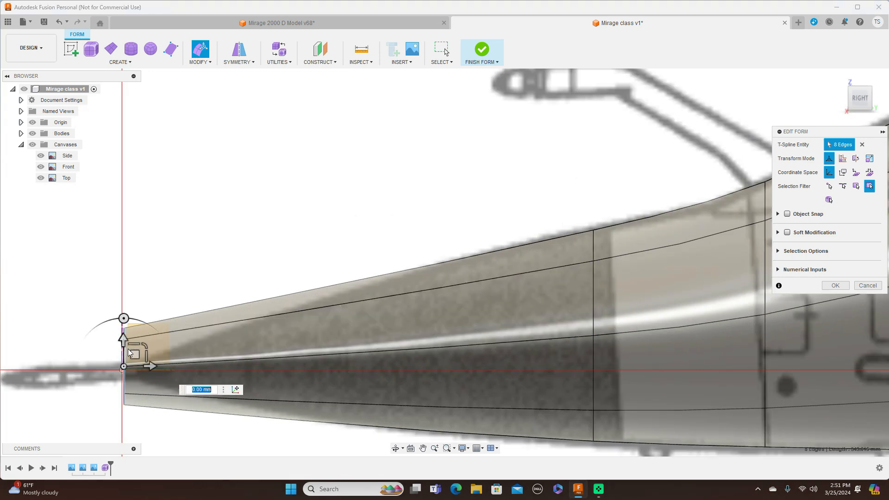
mouse_move(132, 352)
mouse_down()
mouse_move(143, 345)
mouse_move(136, 359)
mouse_up()
Step: Scale the edge loop just behind the canopy to 0.98 and lower it about 6 mm
scroll(322, 244, down, 2)
middle_drag(292, 198, 73, 191)
scroll(454, 295, down, 2)
middle_drag(840, 380, 477, 314)
middle_drag(606, 319, 505, 369)
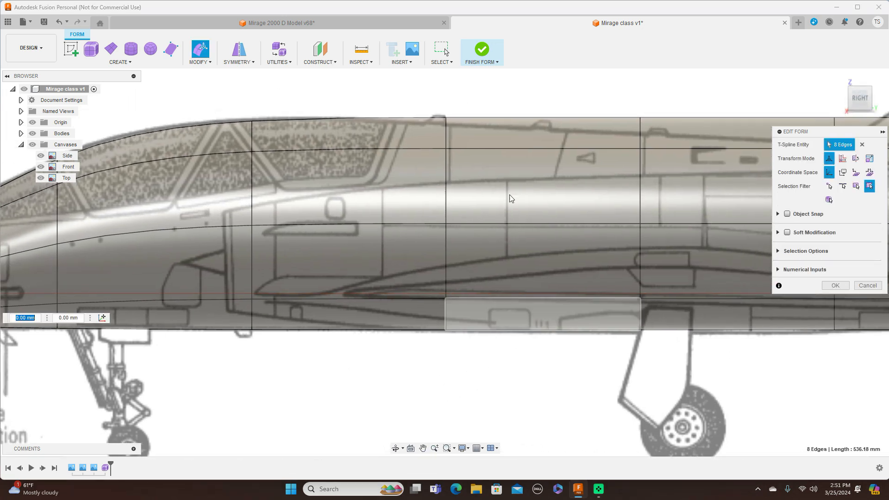
click(446, 205)
double_click(446, 205)
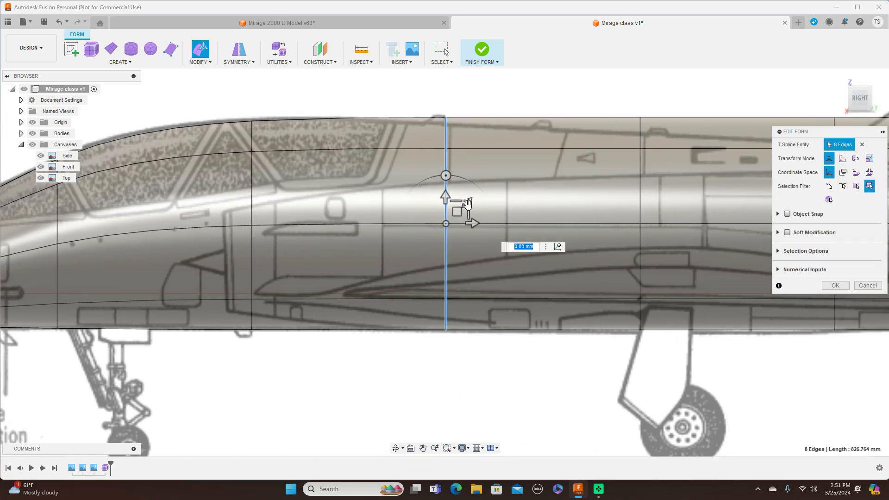
text(0.98)
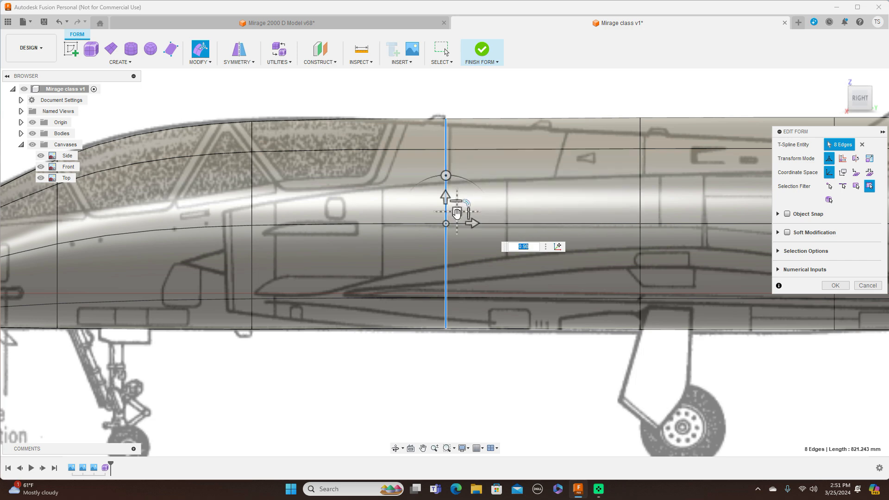
drag(457, 215, 456, 218)
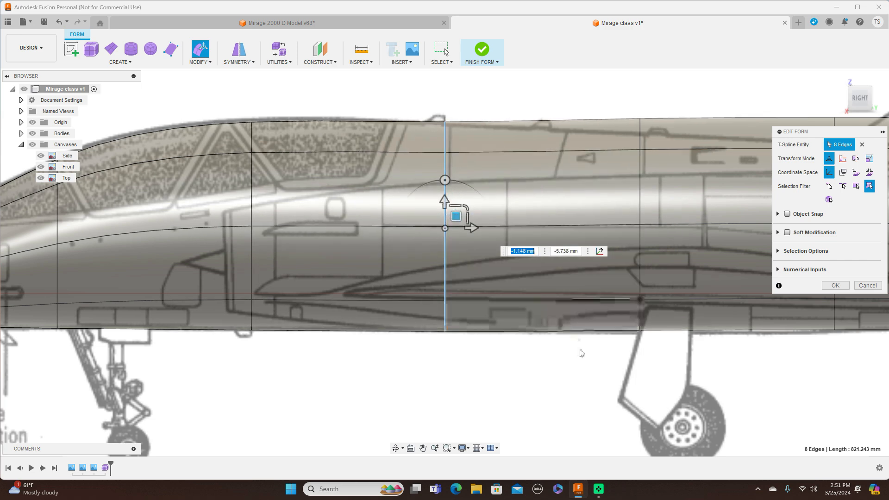
Step: Shrink and lower the edge loop above the main landing gear to follow the spine and belly in the Side canvas
scroll(579, 353, down, 2)
middle_drag(635, 366, 489, 354)
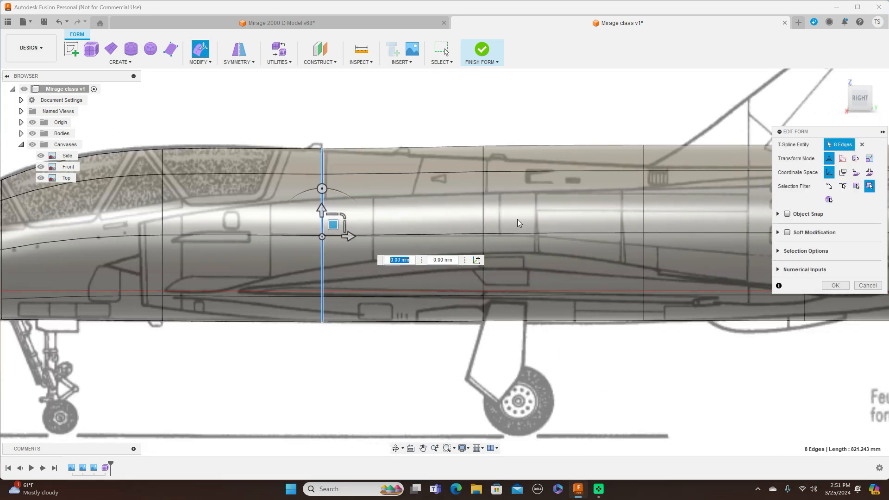
double_click(484, 200)
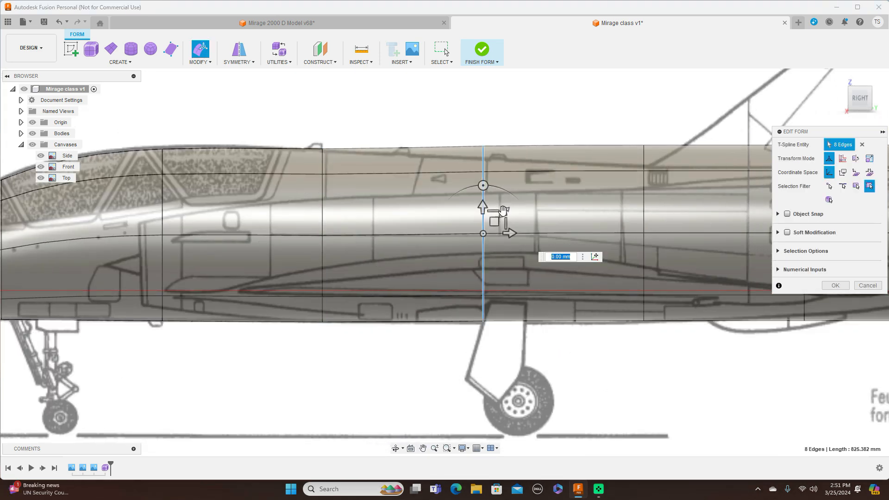
drag(505, 210, 494, 229)
Step: Shrink and lower the edge loop at the fin's front root onto the Side outline, and scale the main-gear loop by about 1.025
middle_drag(682, 358, 607, 367)
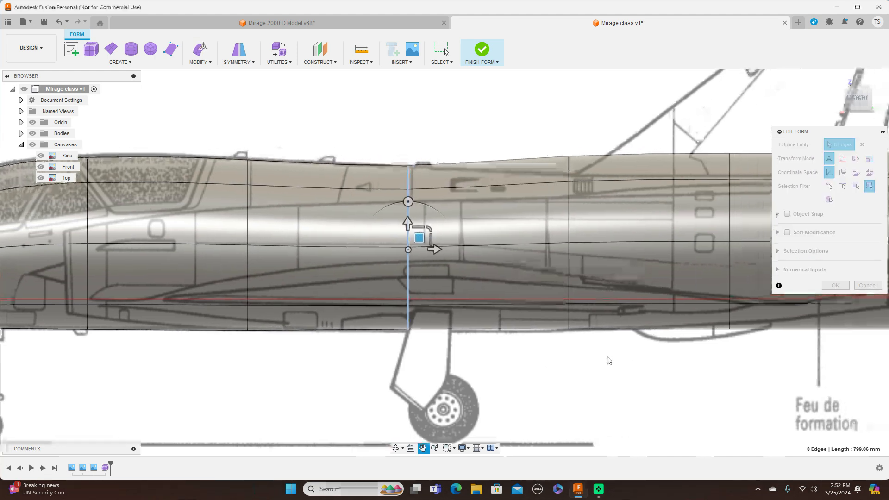
double_click(569, 214)
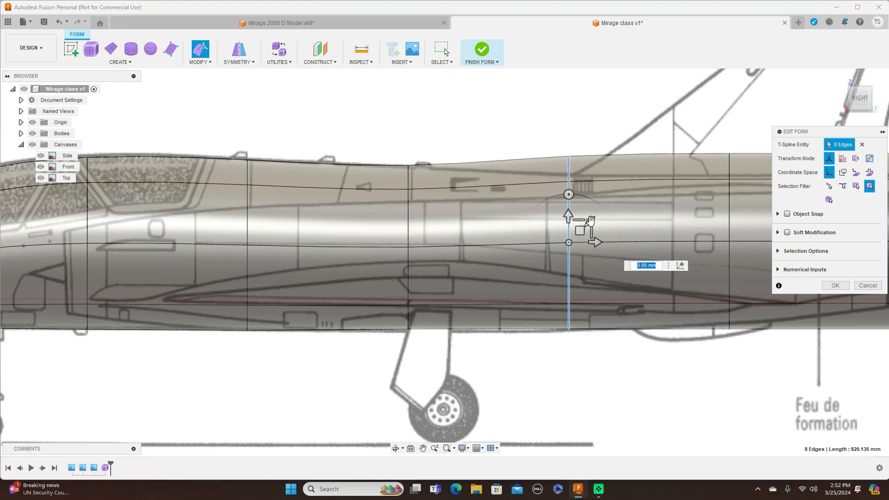
drag(590, 222, 589, 224)
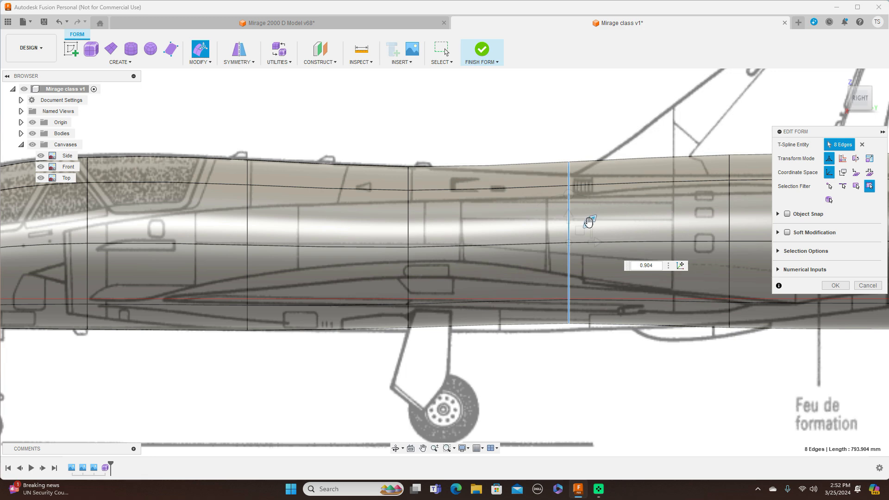
drag(579, 222, 580, 241)
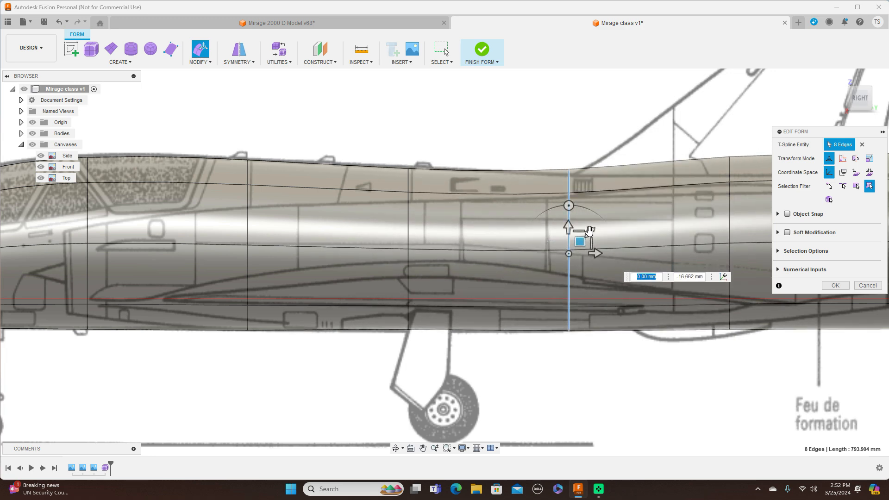
drag(590, 233, 579, 244)
double_click(408, 224)
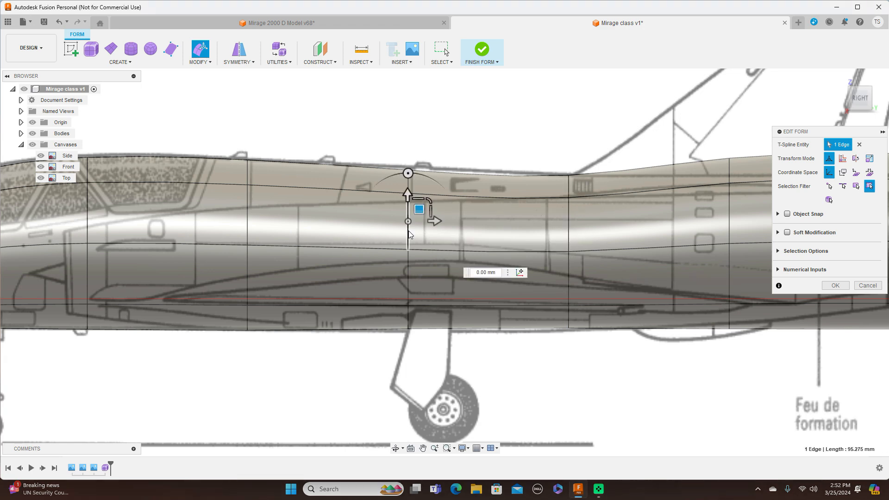
drag(430, 230, 429, 228)
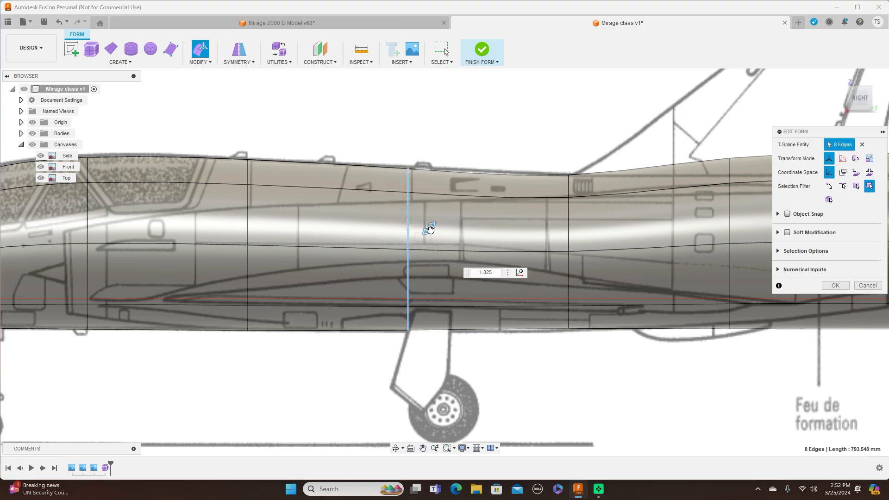
Step: Shrink the last edge loop before the tail end and lower it about 12 mm
middle_drag(420, 137, 327, 134)
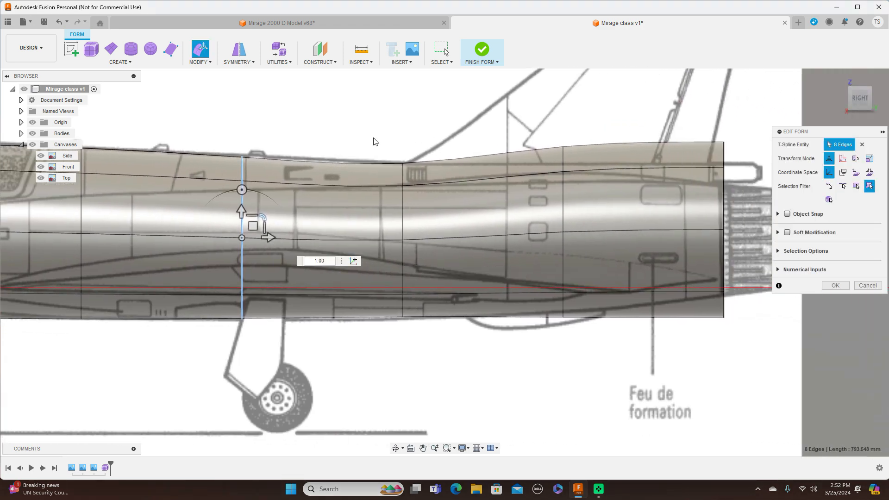
double_click(564, 205)
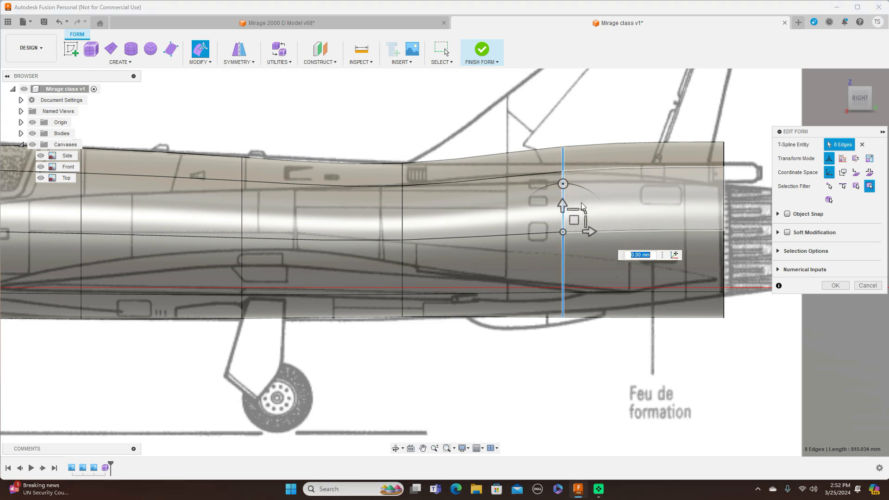
drag(585, 210, 574, 227)
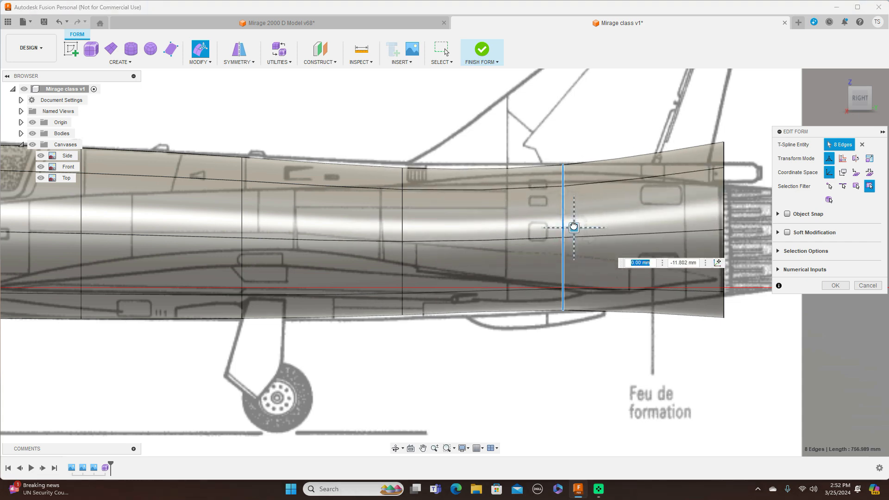
Step: Shrink the tail-end edge loop to the front of the exhaust nozzle and lower it about 12.5 mm
middle_drag(681, 154, 615, 158)
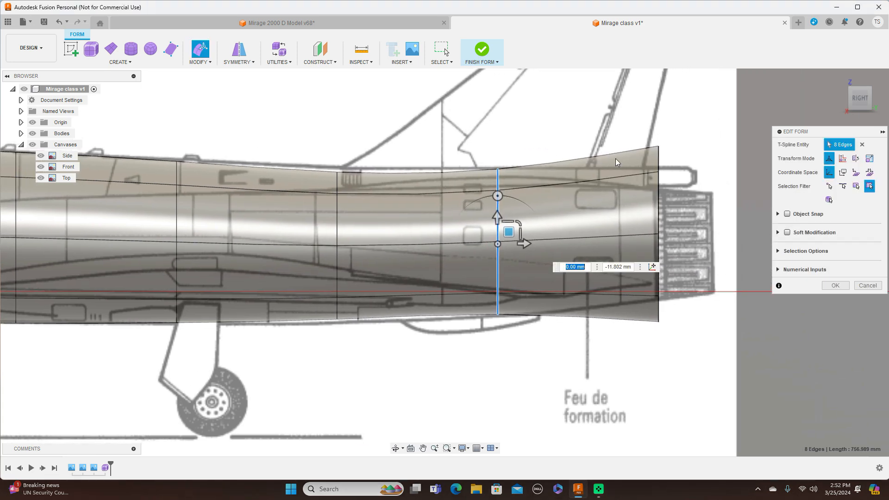
double_click(658, 184)
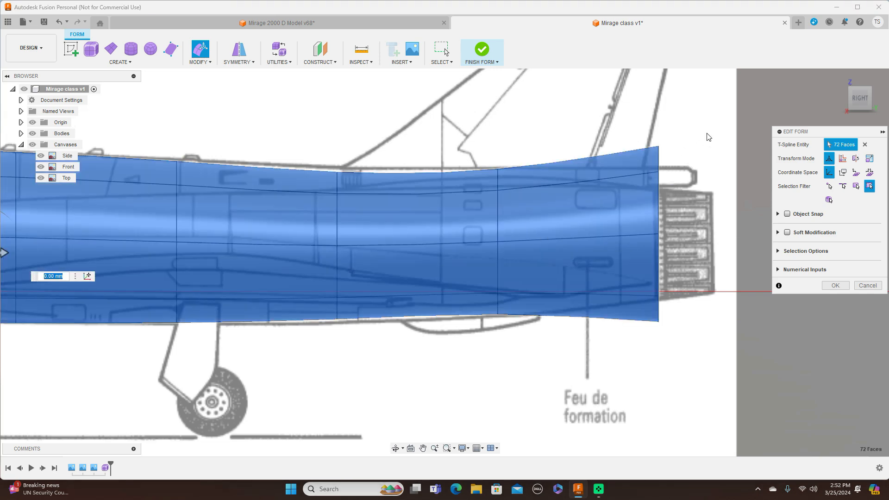
click(707, 133)
double_click(658, 162)
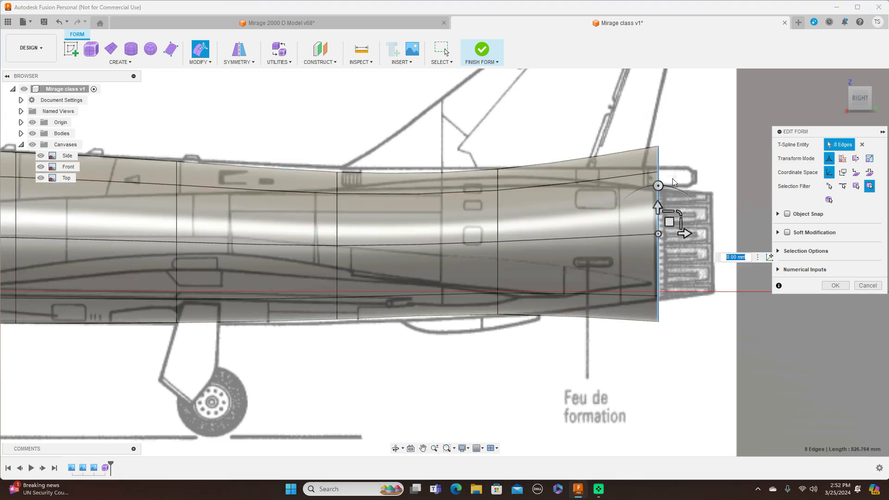
drag(679, 211, 669, 230)
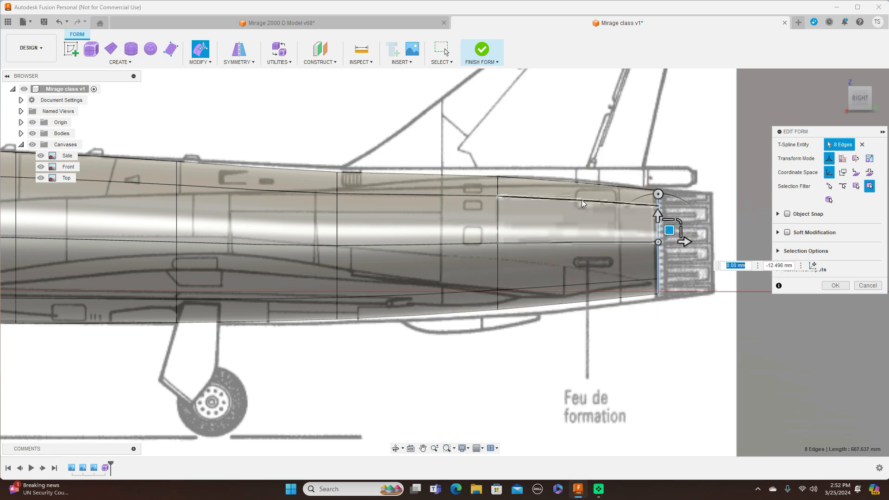
Step: Scale the loop ahead of the tail end to about 1.054 and lower it about 7 mm onto the rear fuselage outline
click(499, 230)
drag(519, 222, 519, 222)
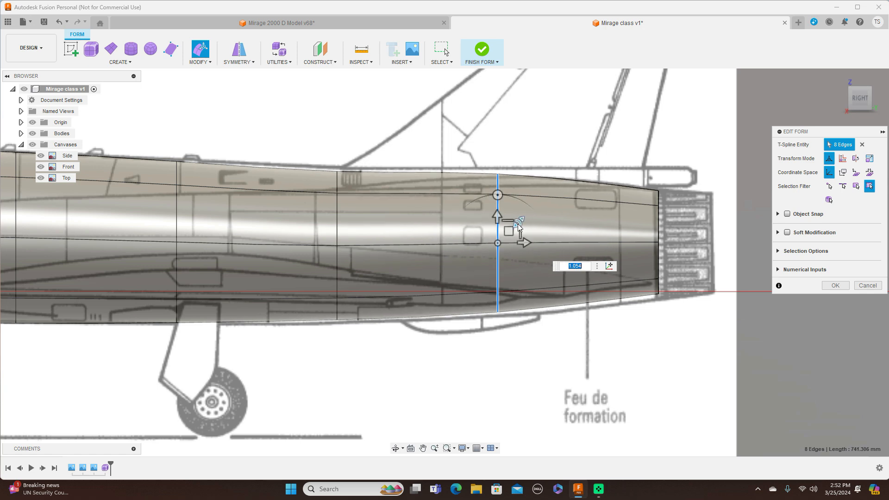
drag(510, 230, 511, 236)
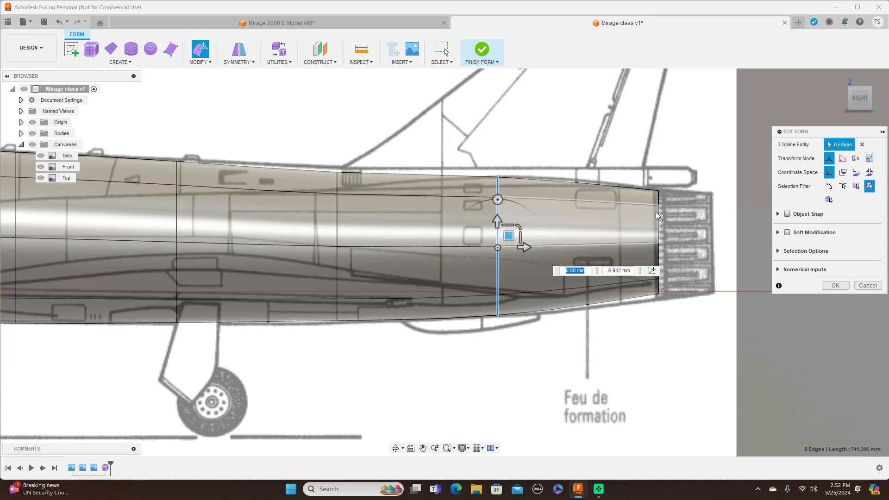
Step: Enlarge the tail-end loop slightly, shifting it about 2 mm forward and 2.8 mm down, and scale the loop at the fin's front root to 1.035
double_click(657, 214)
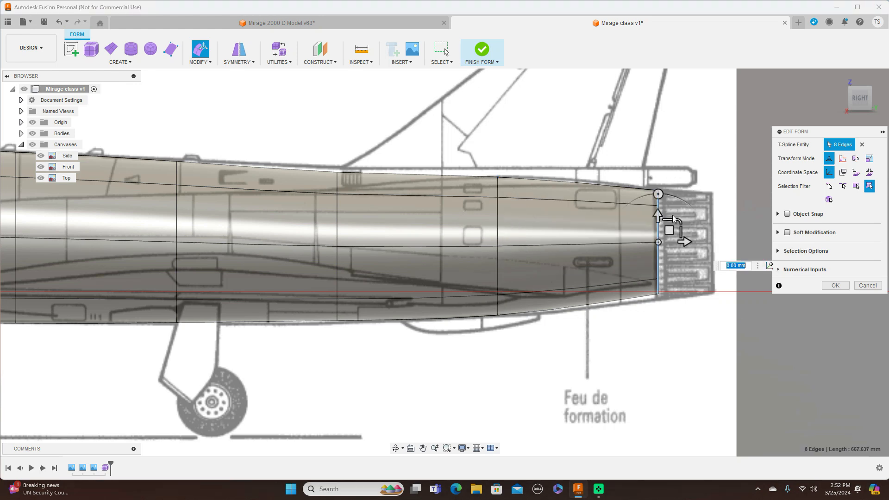
drag(679, 217, 672, 231)
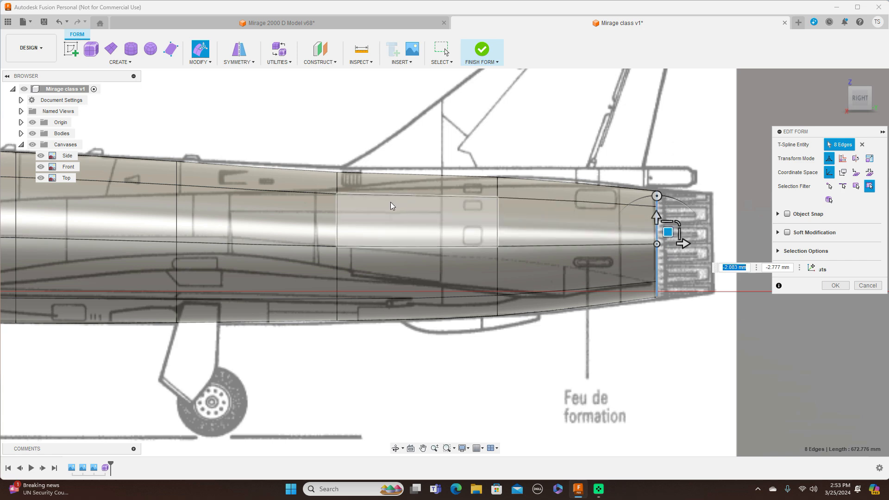
double_click(338, 218)
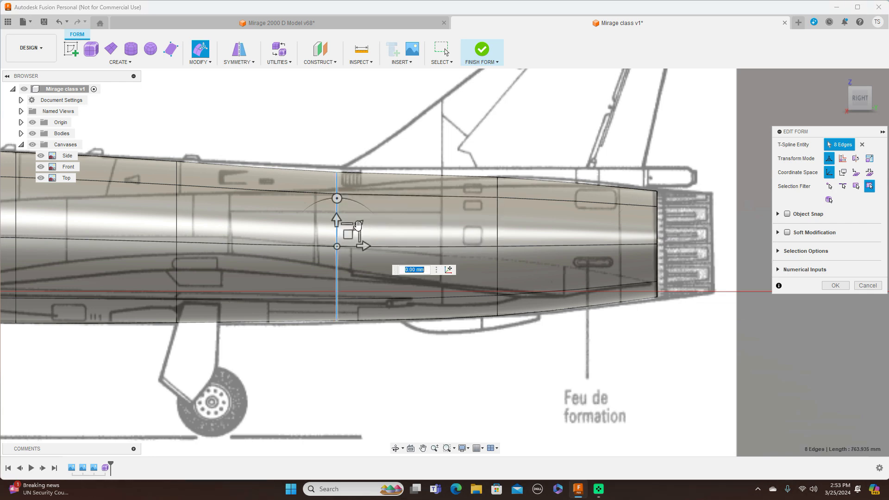
click(358, 225)
text(1.035)
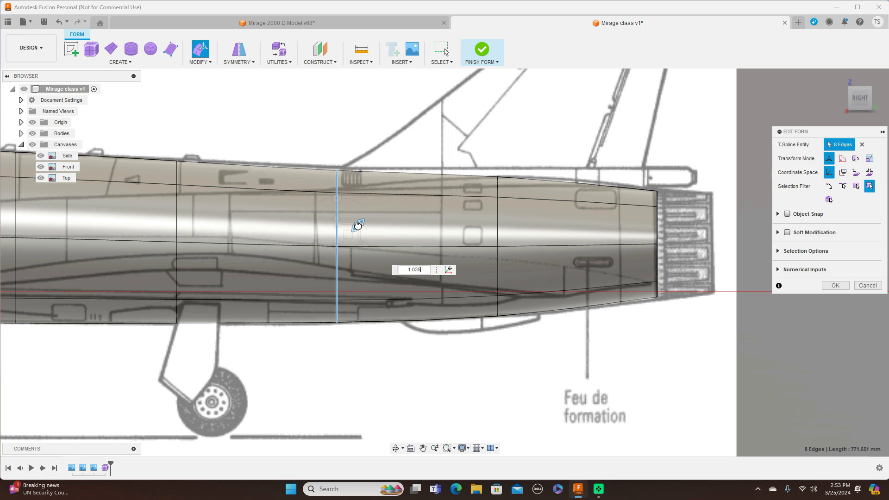
key(Return)
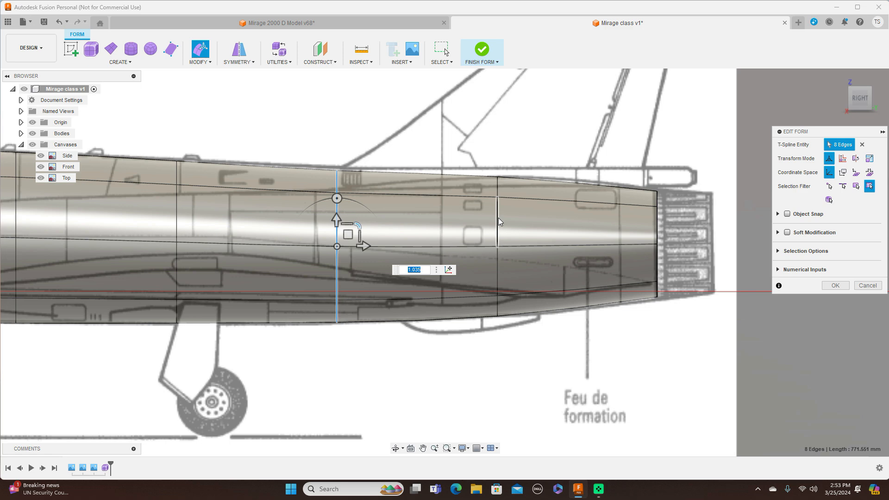
Step: Raise the fuselage's top centre edge ahead of the nozzle about 2 mm, and slightly raise the top edge before the fin's front root
click(599, 185)
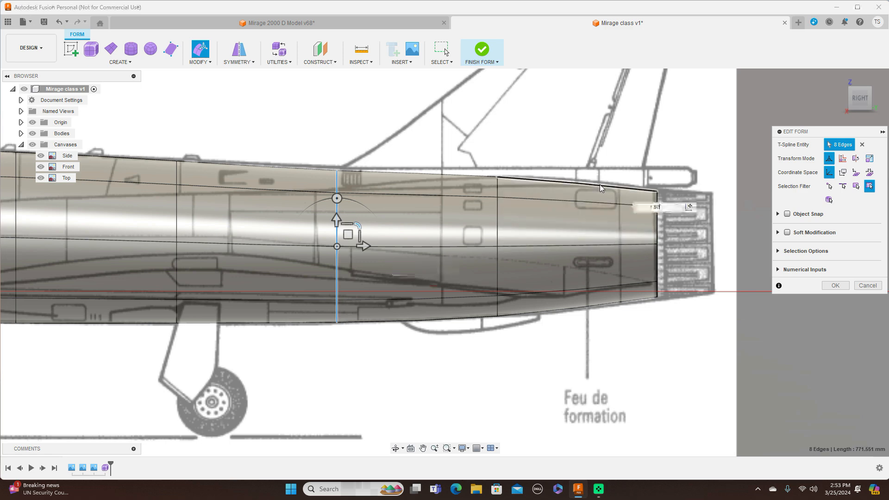
drag(589, 172, 589, 169)
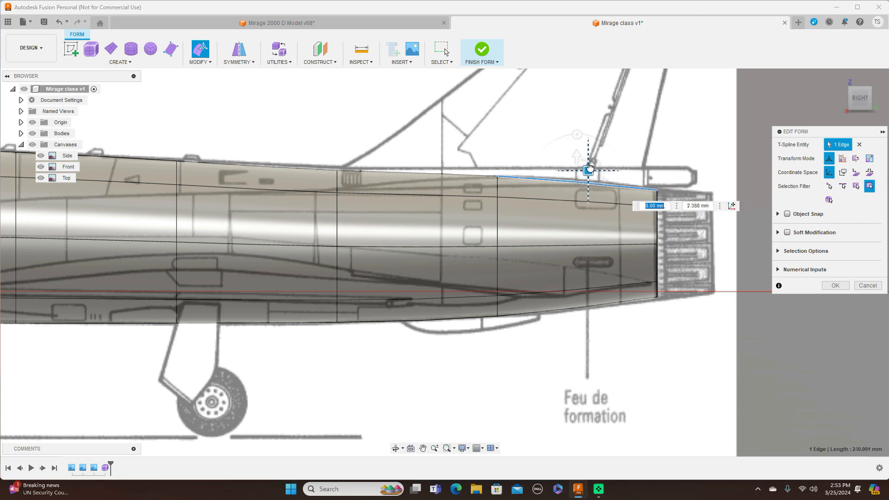
scroll(568, 196, down, 1)
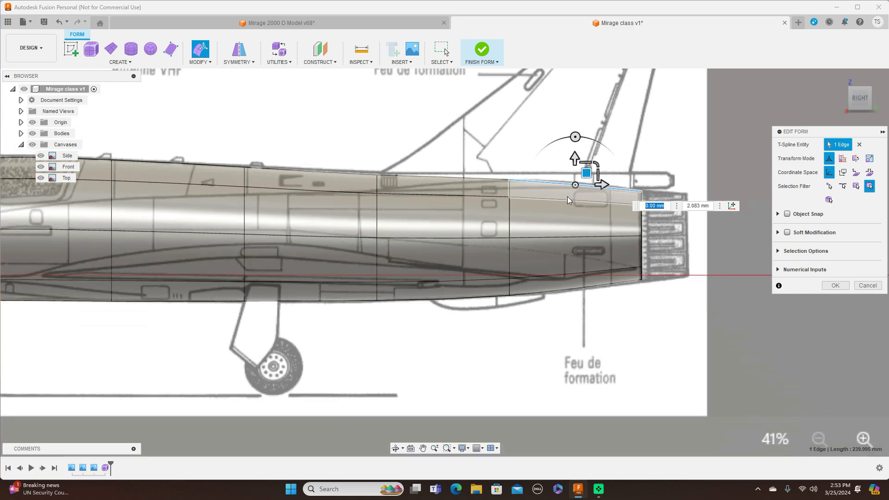
click(350, 173)
drag(323, 159, 324, 157)
Step: Raise the top centre vertex at the middle of the canopy about 5.3 mm onto the Side outline
scroll(349, 185, down, 3)
middle_drag(231, 272, 365, 293)
scroll(365, 297, up, 3)
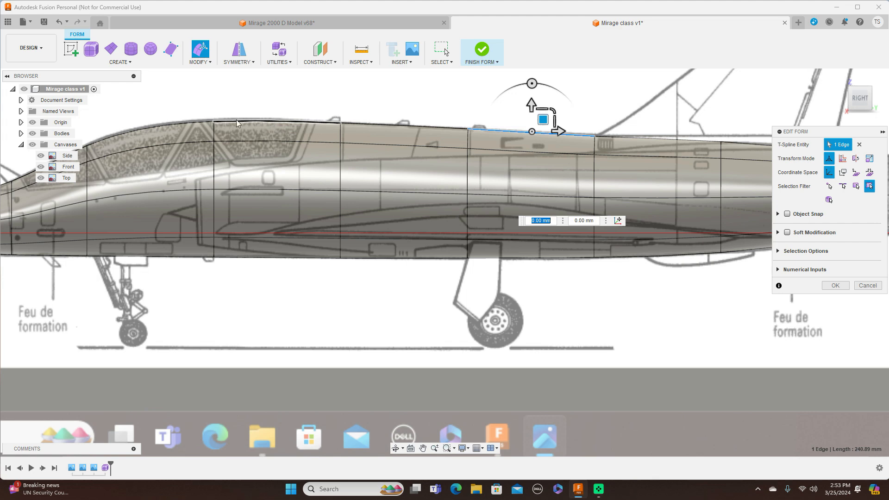
click(213, 122)
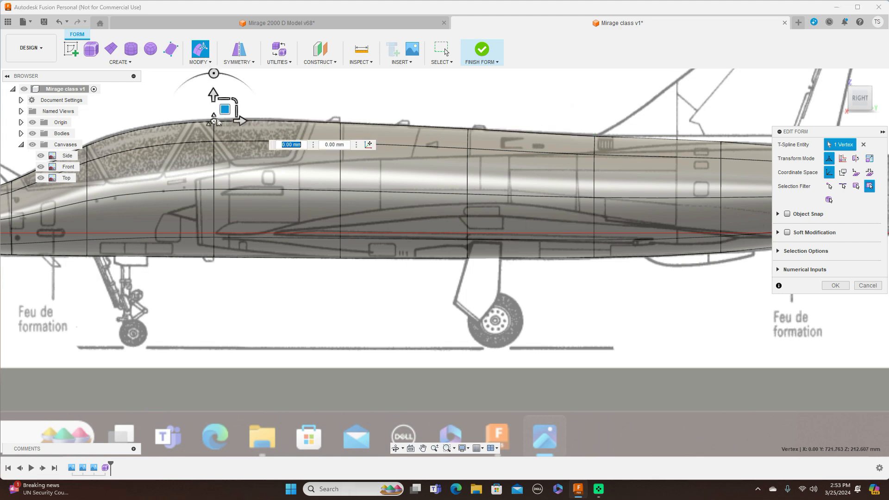
drag(224, 108, 226, 105)
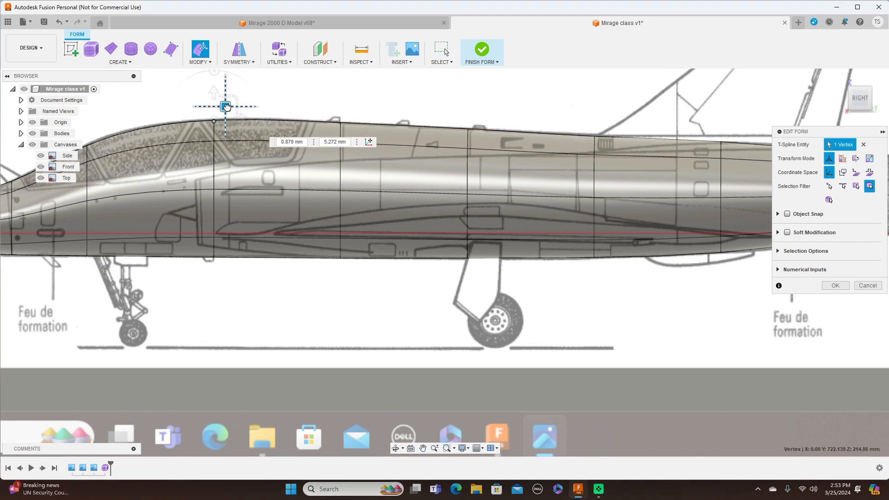
Step: Raise the top centre vertex at the front of the canopy about 6.7 mm onto the Side outline
scroll(312, 165, down, 3)
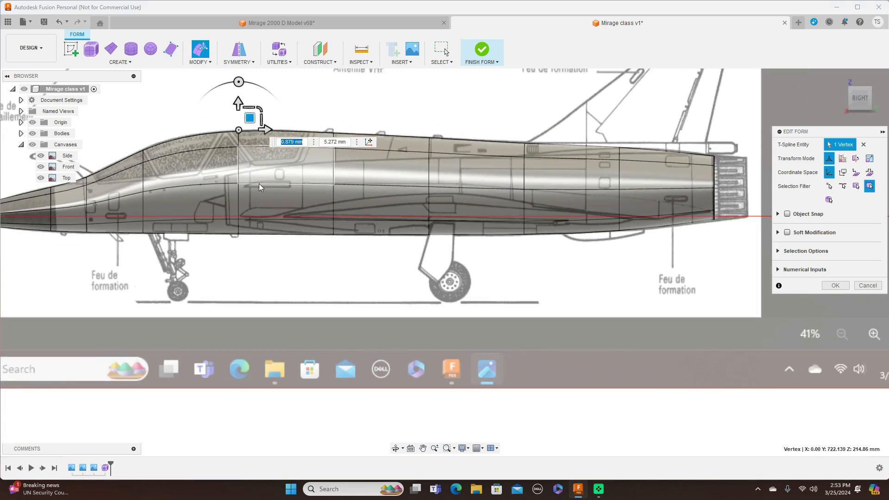
scroll(260, 184, down, 2)
scroll(384, 264, up, 5)
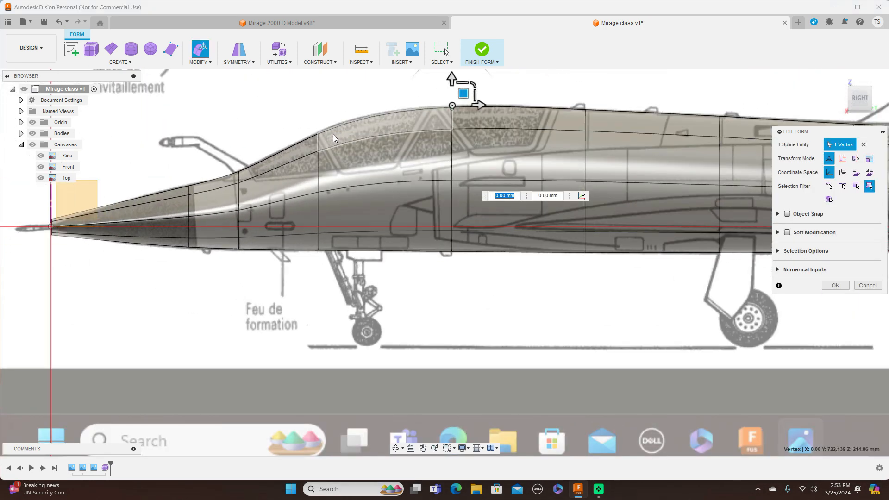
click(319, 134)
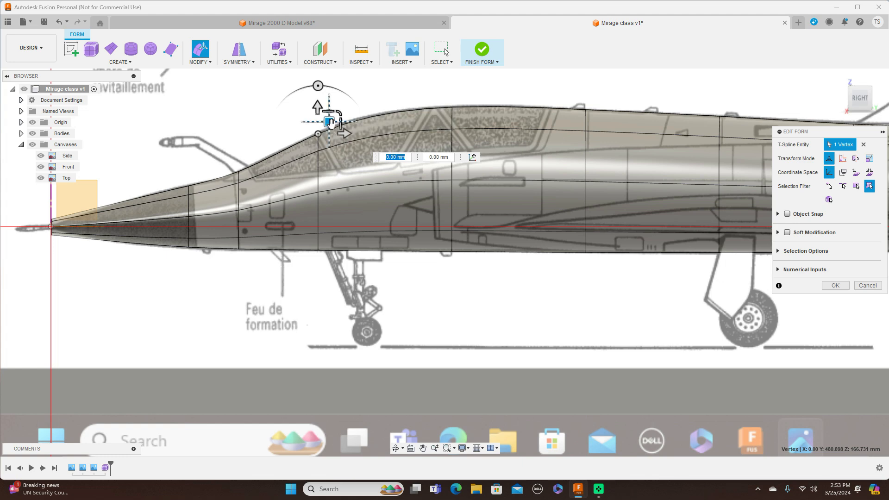
drag(330, 123, 329, 119)
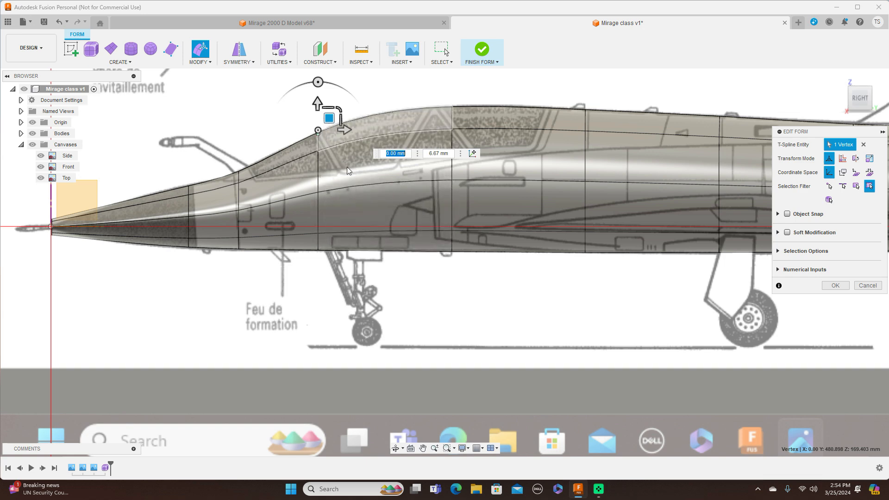
Step: In the top view, narrow the loop at the air intakes to about 0.28 and the front canopy loop to about 0.46
scroll(463, 300, down, 4)
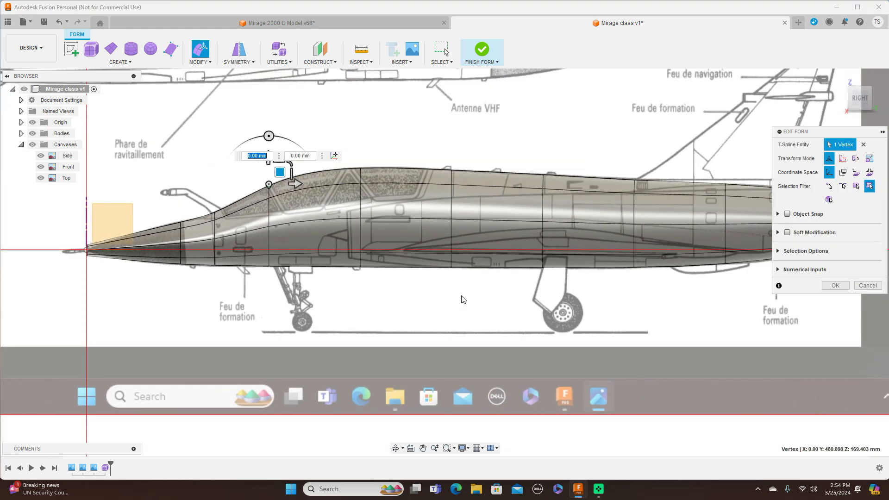
scroll(486, 306, down, 2)
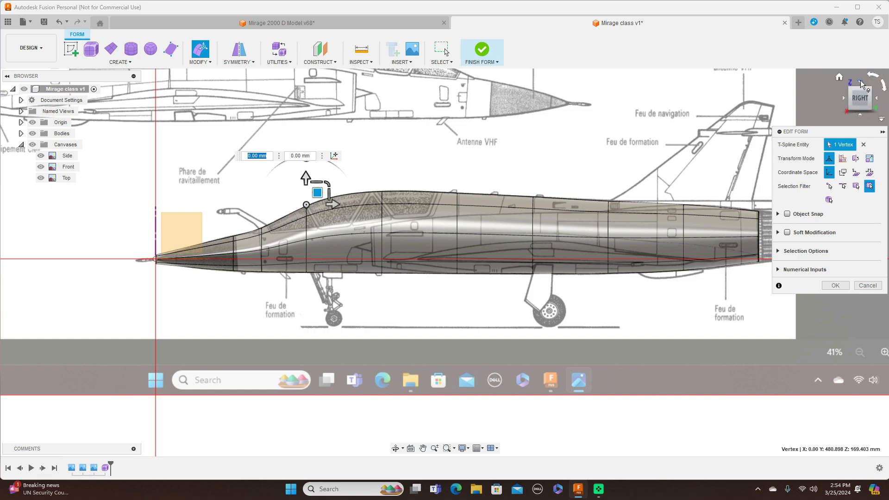
click(861, 83)
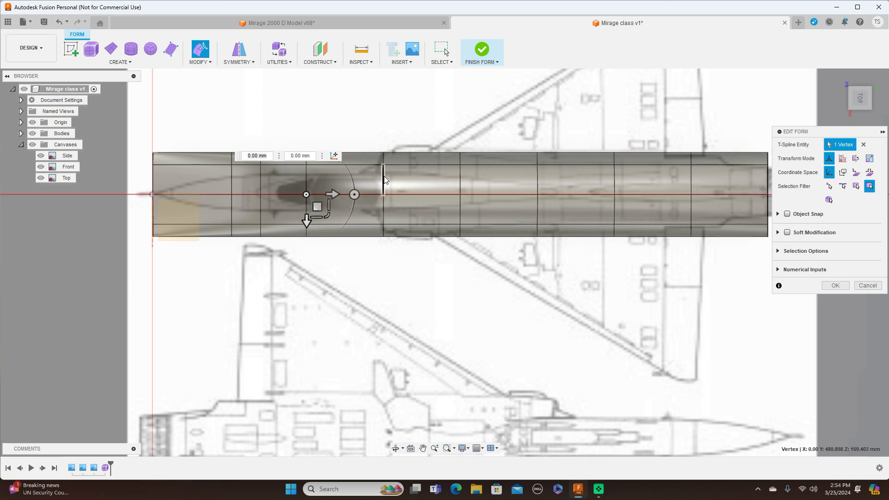
double_click(385, 184)
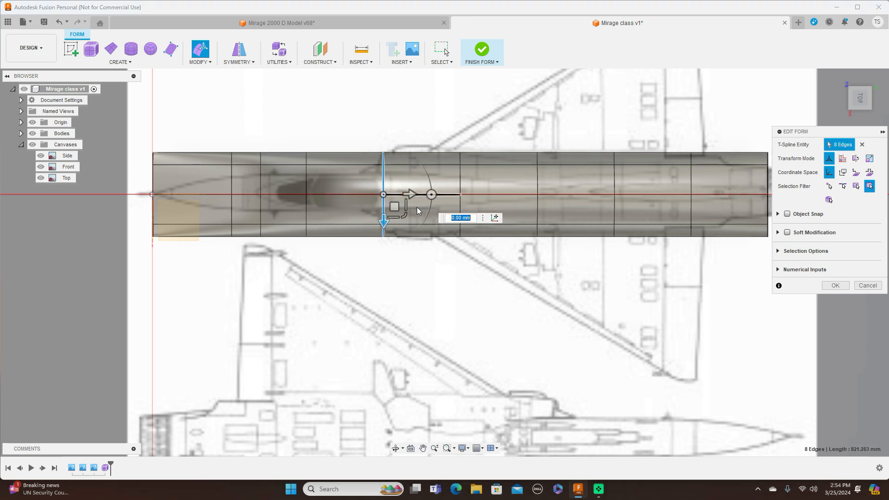
drag(405, 216, 391, 192)
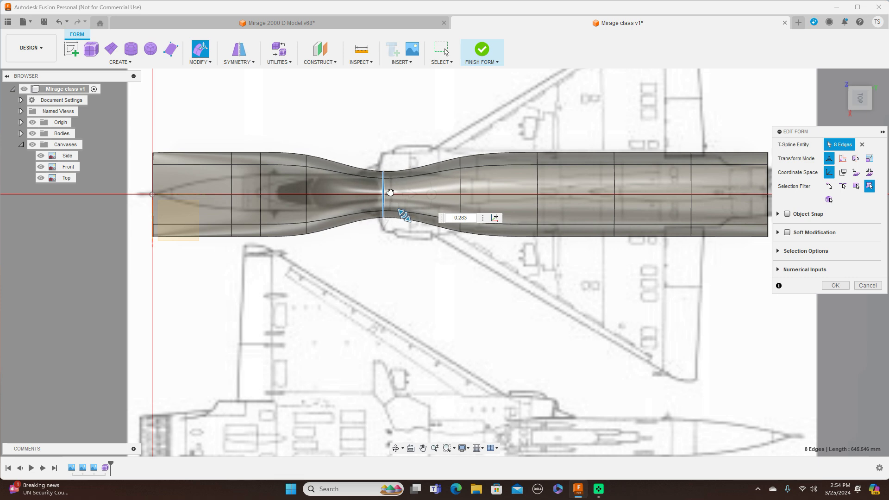
double_click(306, 178)
drag(328, 216, 317, 203)
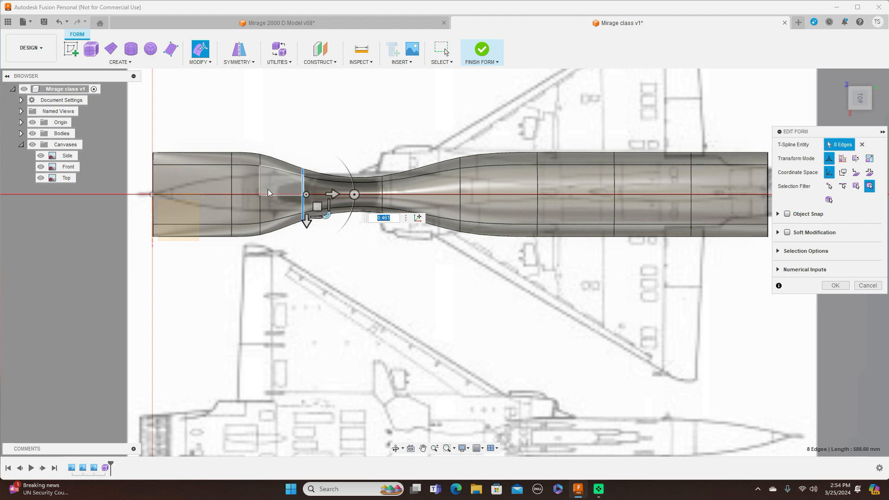
Step: Select the two edge loops behind the nose cone together and narrow them to about 0.48 in the top view
double_click(261, 186)
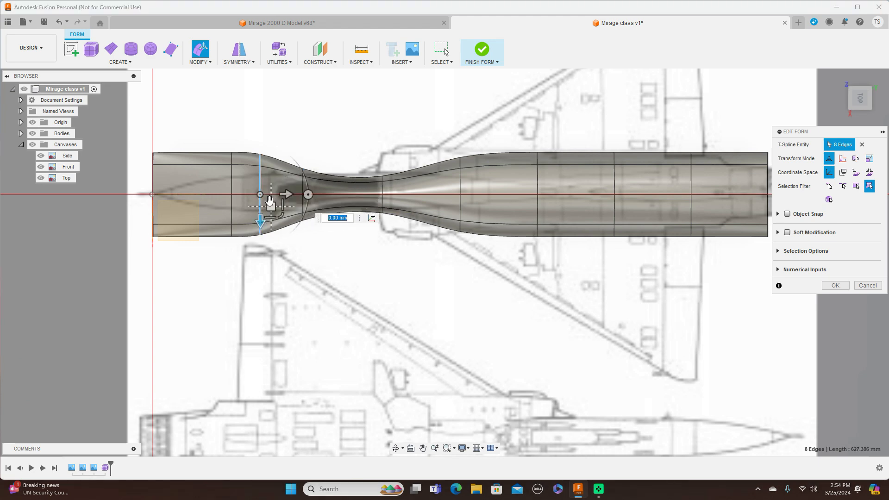
shift+click(232, 176)
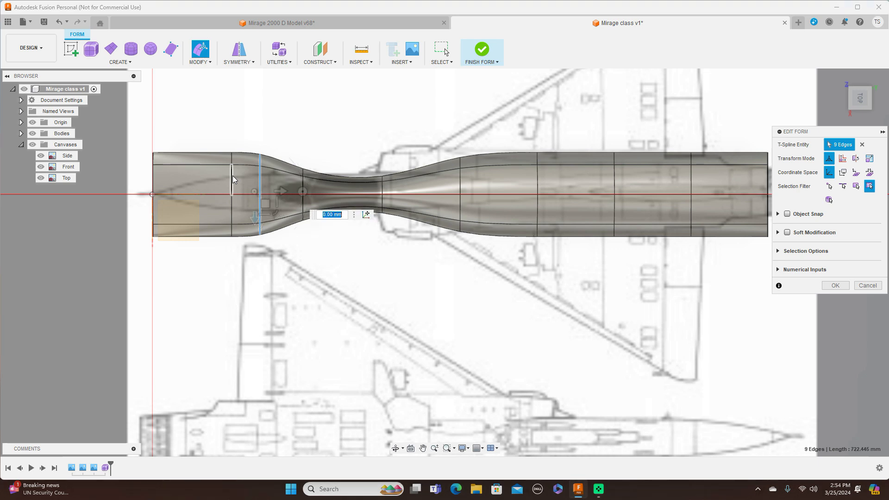
shift+click(231, 201)
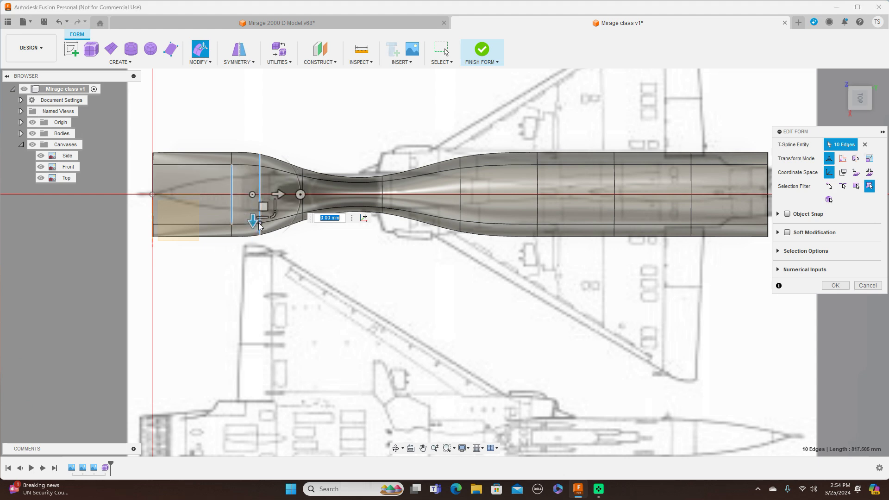
key(Escape)
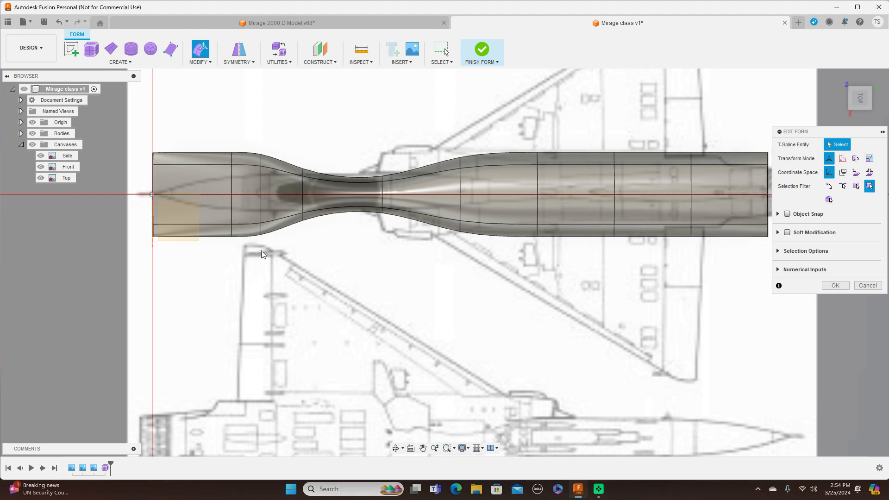
double_click(261, 207)
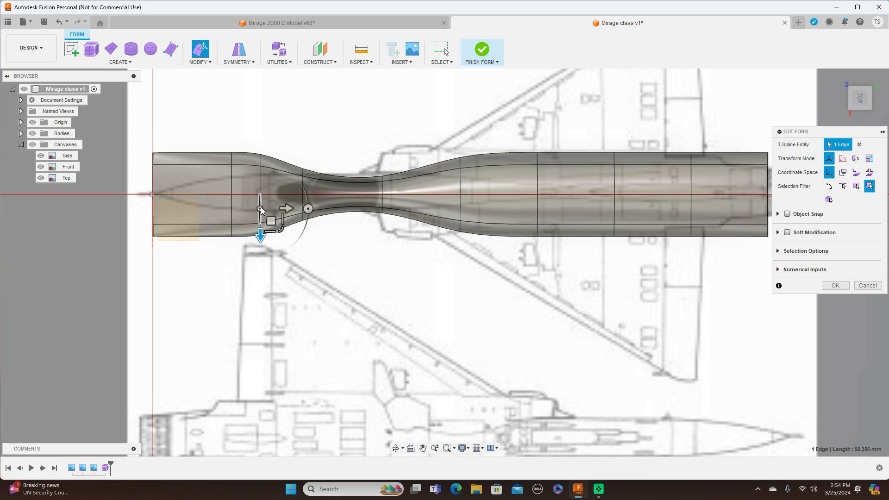
shift+double_click(233, 184)
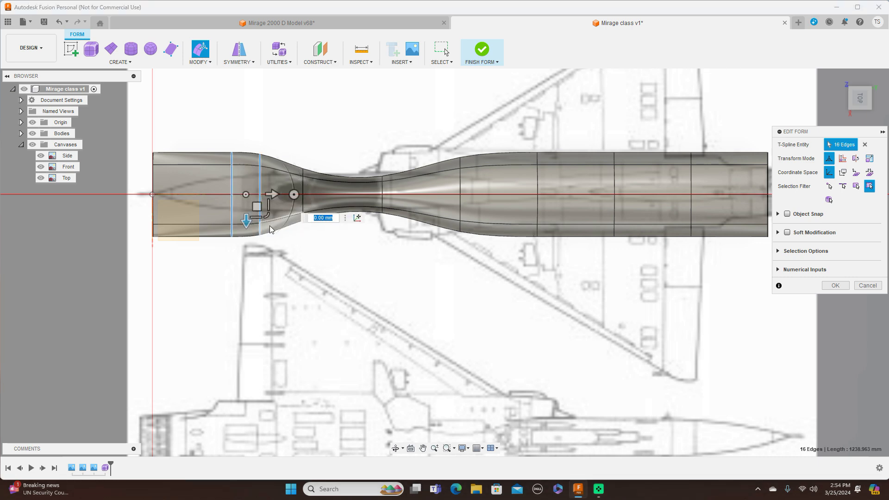
drag(267, 216, 261, 198)
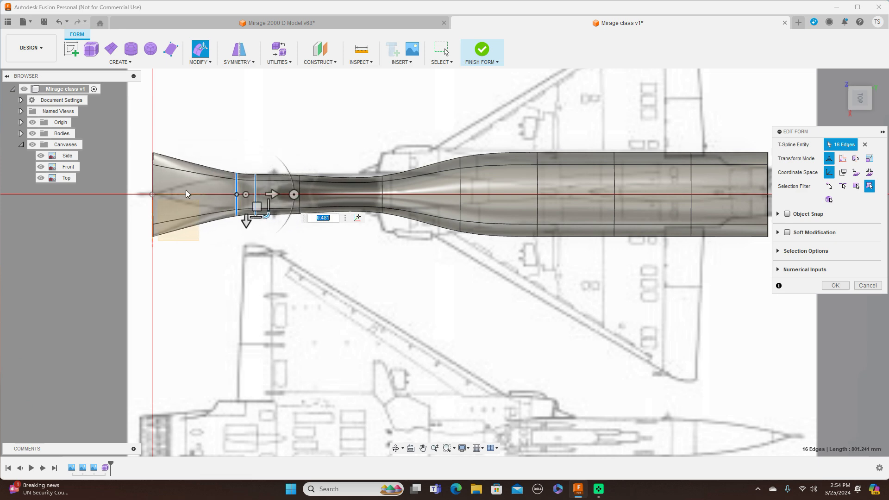
Step: Narrow the nose-tip loop to about 0.11 and the loop at the nose cone's rear to about 0.87 to match the Top canvas
click(154, 175)
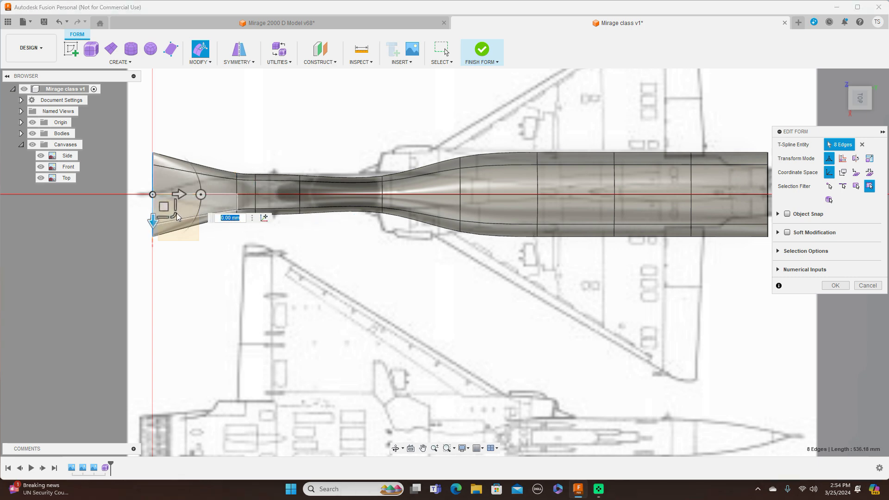
drag(174, 214, 143, 177)
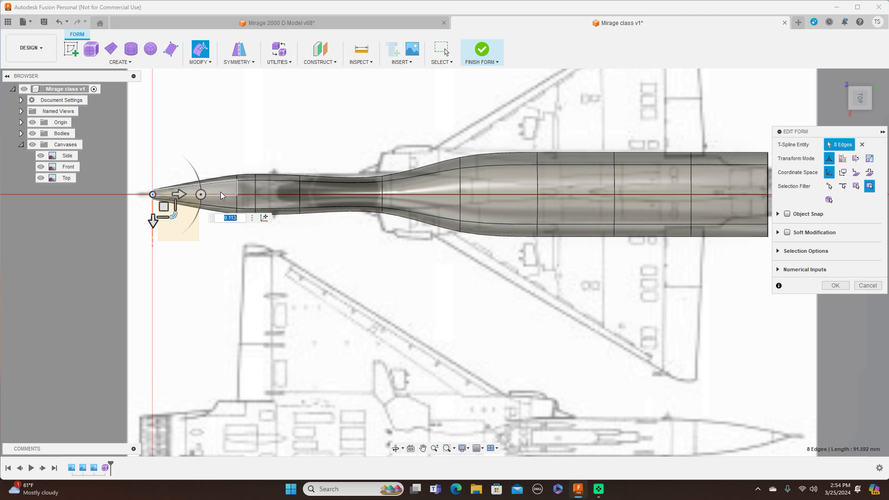
double_click(236, 187)
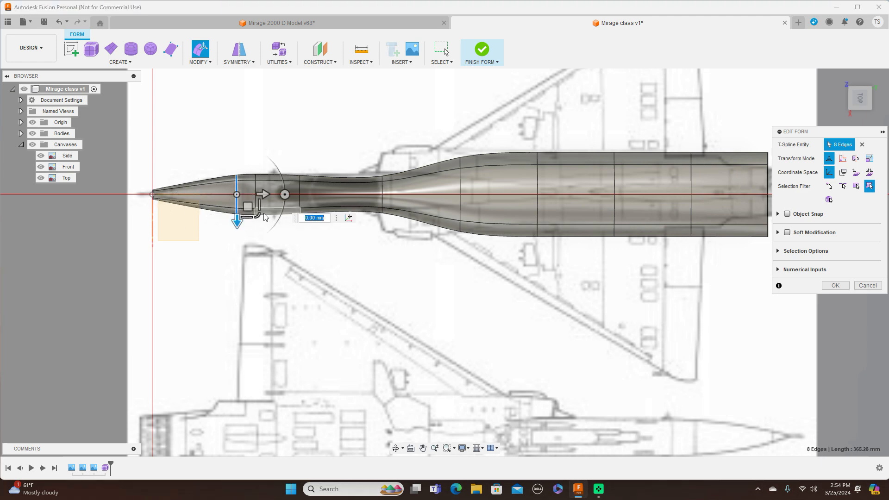
drag(257, 214, 255, 213)
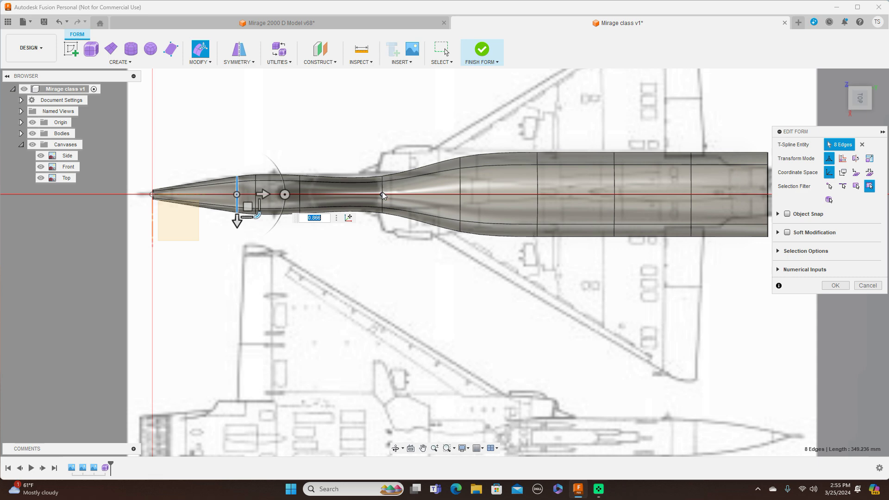
Step: Widen the edge loop at the air intakes to about 1.13 in the top view
scroll(382, 192, up, 2)
double_click(383, 187)
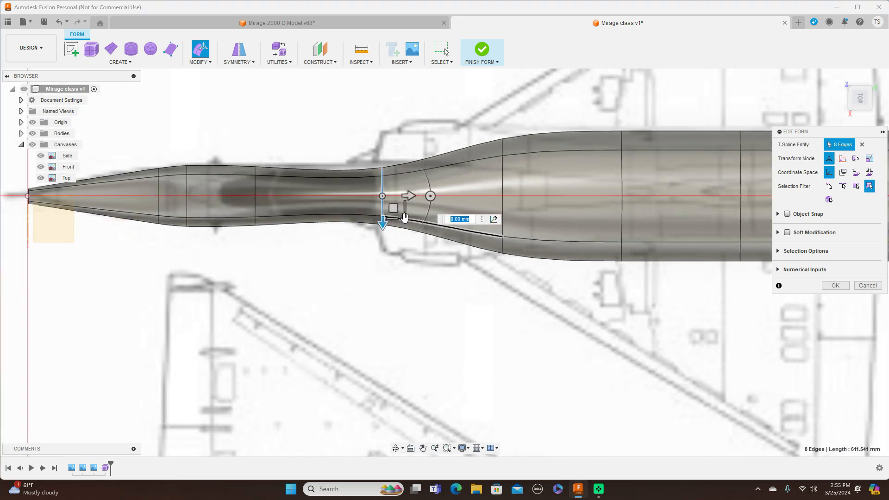
drag(405, 217, 395, 209)
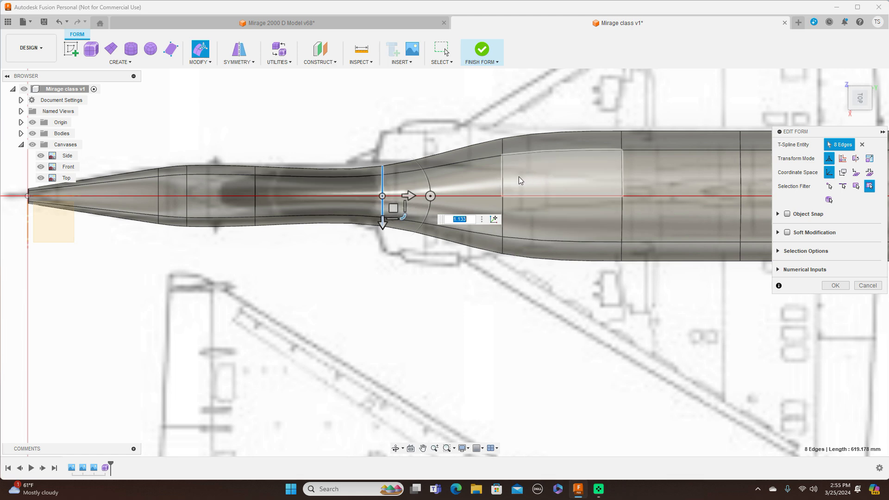
Step: In the top view, narrow the first edge loop behind the air intakes to about 0.42 and narrow the second loop behind them
double_click(503, 182)
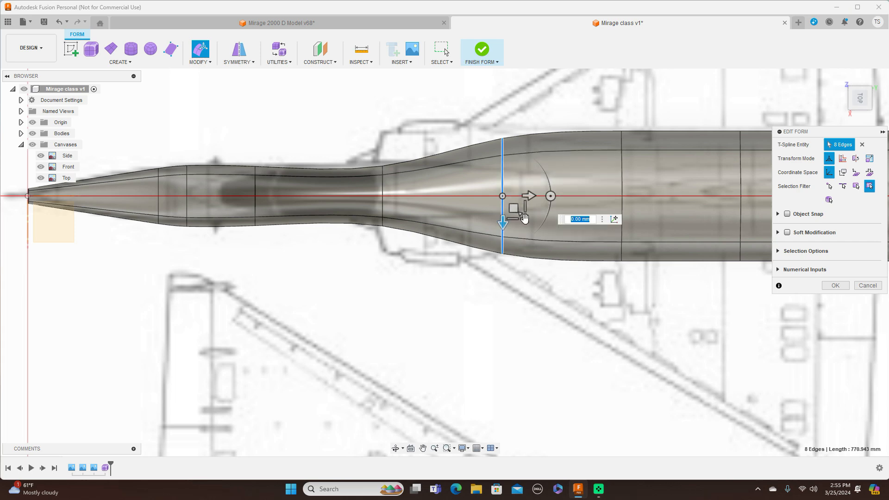
drag(520, 206, 521, 201)
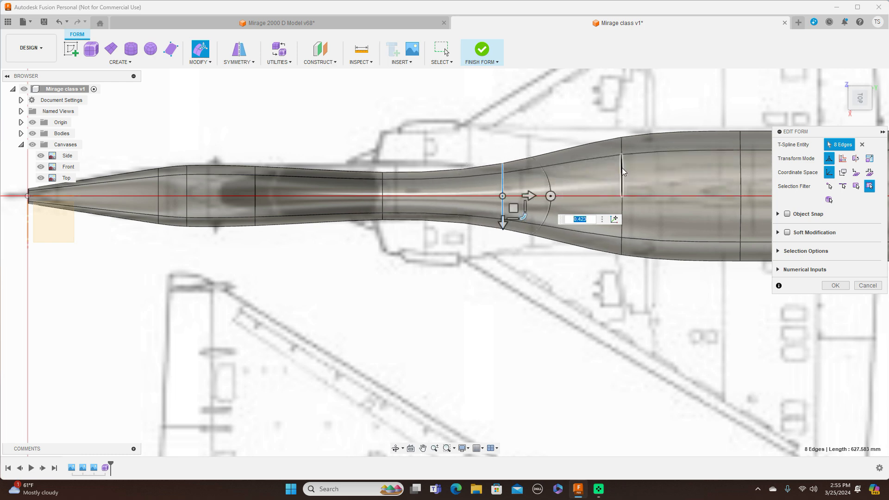
double_click(621, 169)
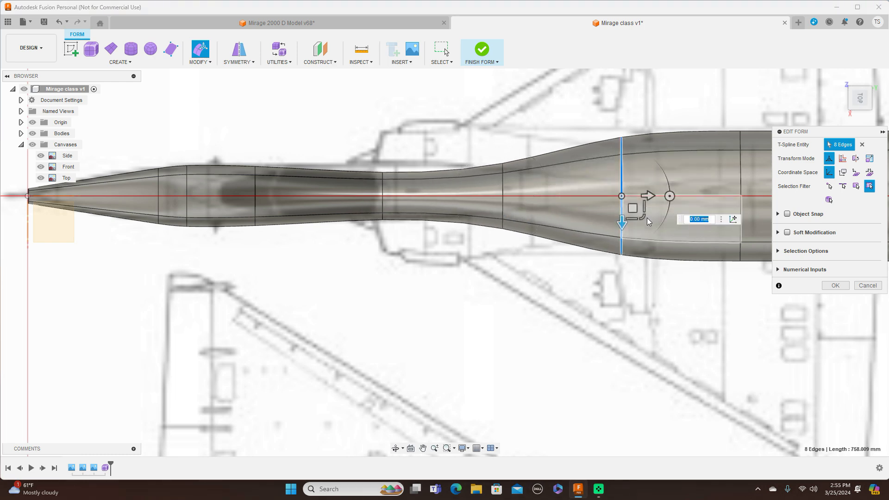
drag(646, 218, 634, 144)
Step: Narrow the third and fourth edge loops behind the air intakes to about 0.2 and 0.25 in the top view
middle_drag(597, 100, 389, 113)
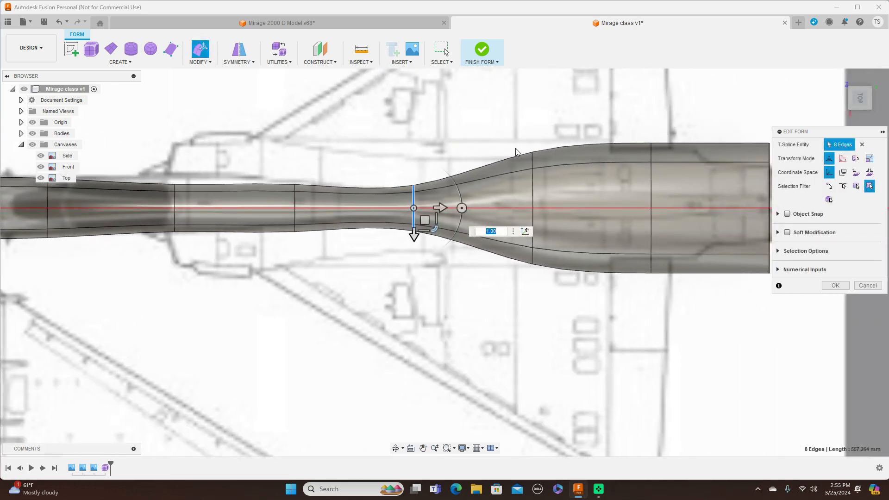
double_click(533, 188)
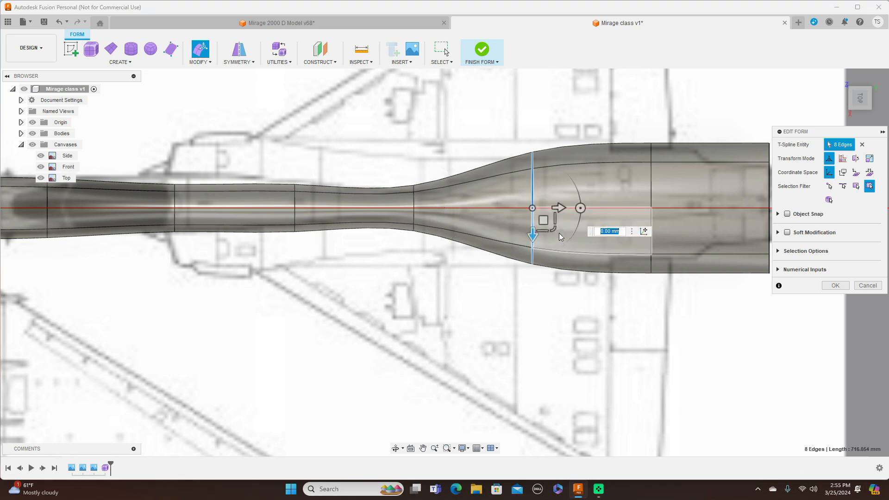
drag(556, 228, 536, 195)
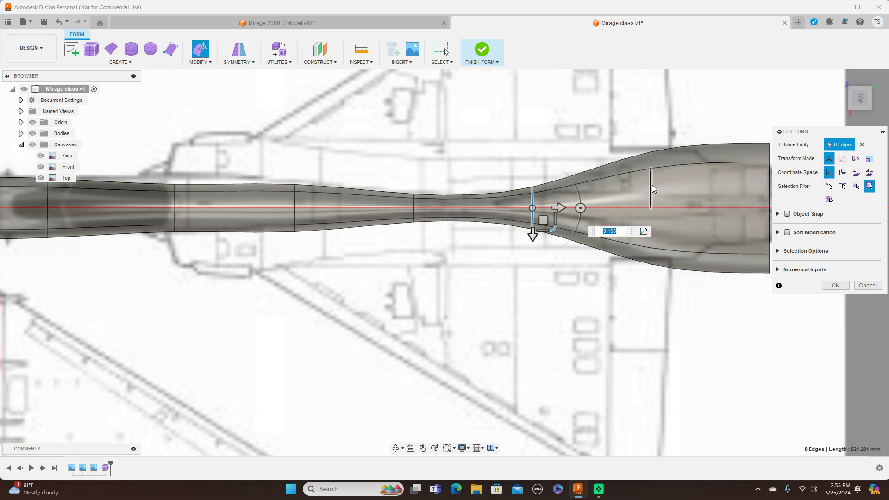
double_click(651, 187)
drag(672, 229, 660, 203)
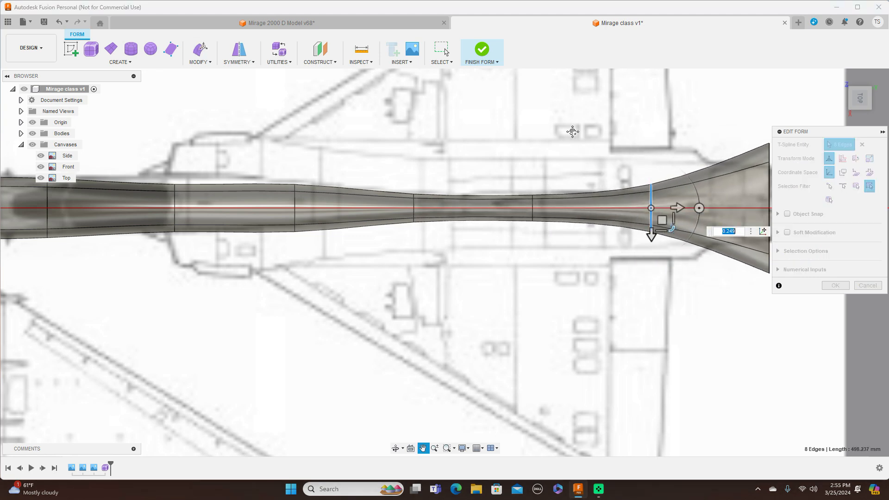
Step: Narrow the open edge loop at the tail end of the fuselage to about 0.12 in the top view
middle_drag(720, 162, 605, 163)
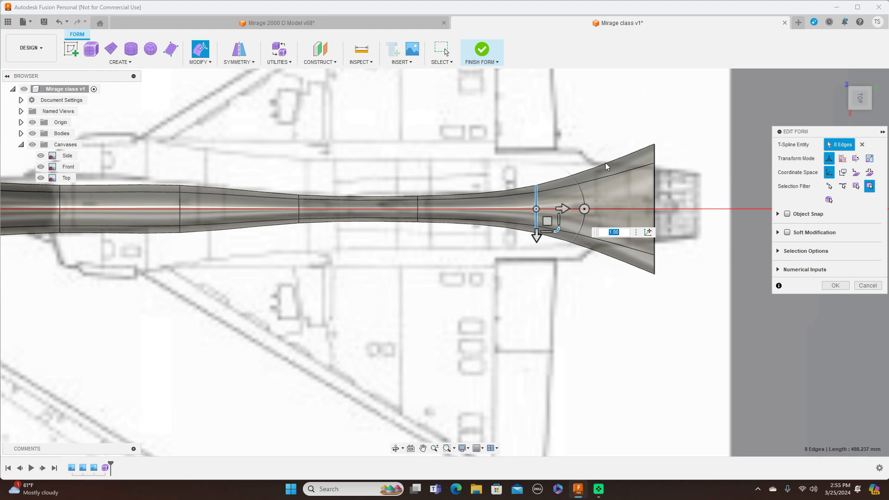
double_click(655, 193)
drag(676, 227, 660, 178)
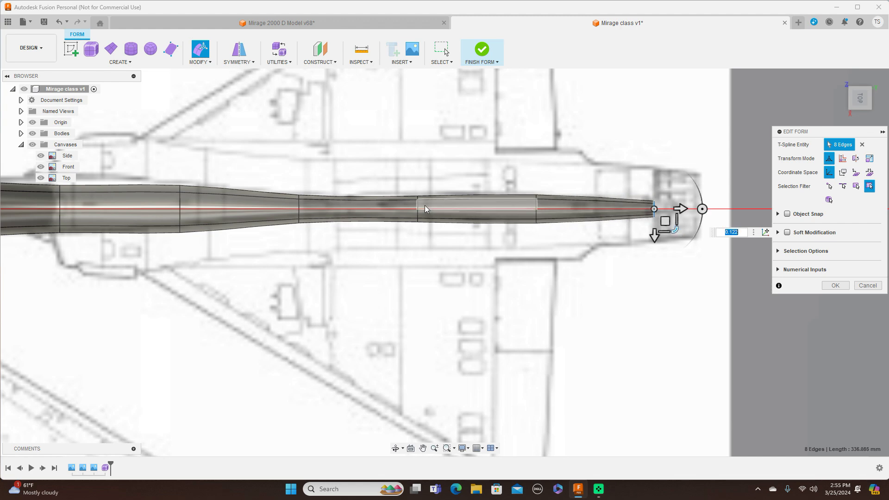
Step: Widen the third edge loop behind the air intakes to about 1.10 and the second one to about 1.24
scroll(419, 205, up, 3)
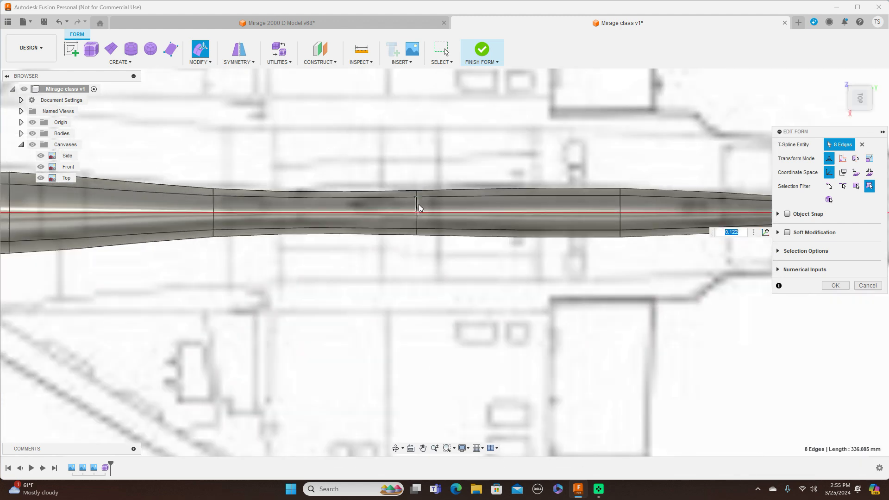
double_click(419, 206)
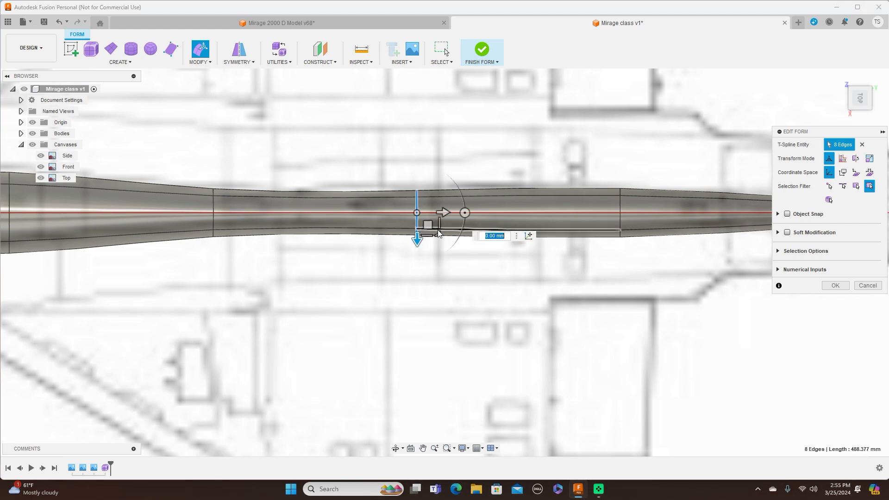
drag(438, 232, 437, 235)
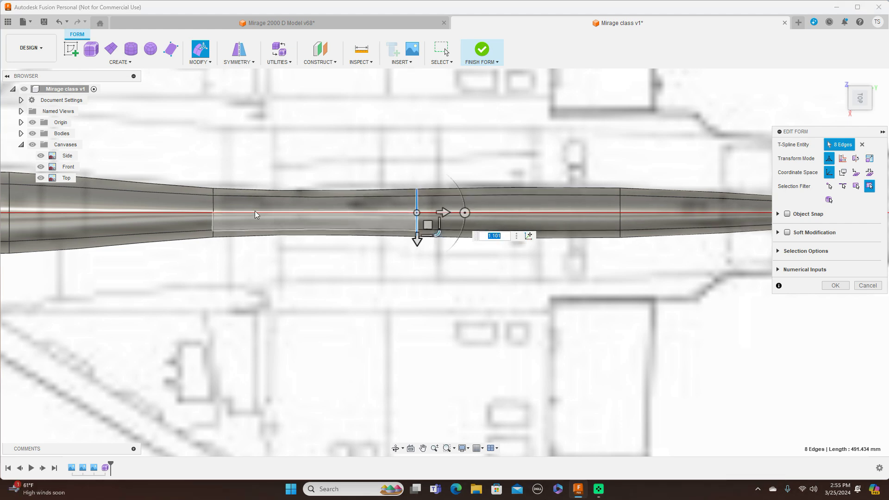
double_click(213, 203)
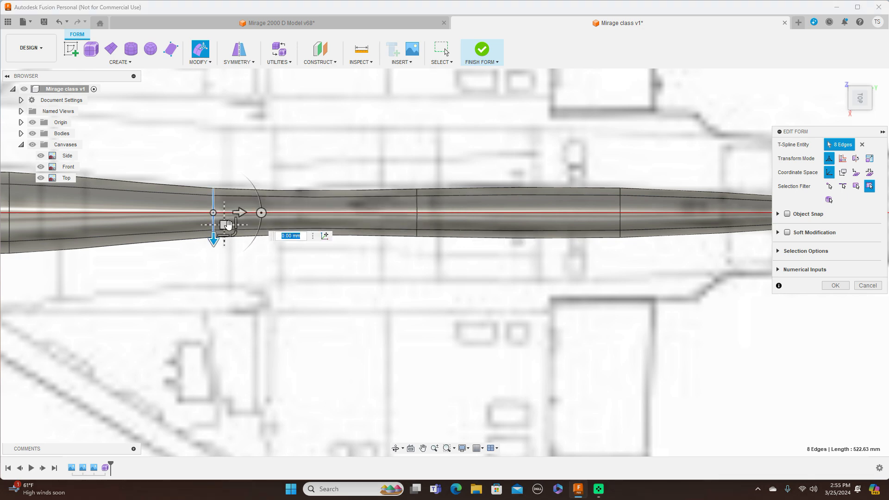
drag(234, 238, 235, 240)
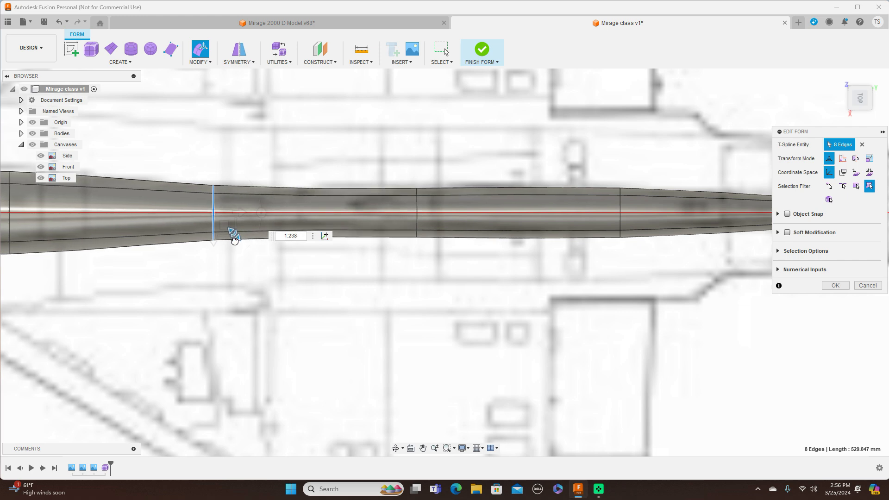
Step: Widen the edge loop at the front of the air intakes to about 1.47 in the top view
scroll(367, 341, down, 4)
scroll(407, 186, down, 1)
middle_drag(440, 172, 678, 160)
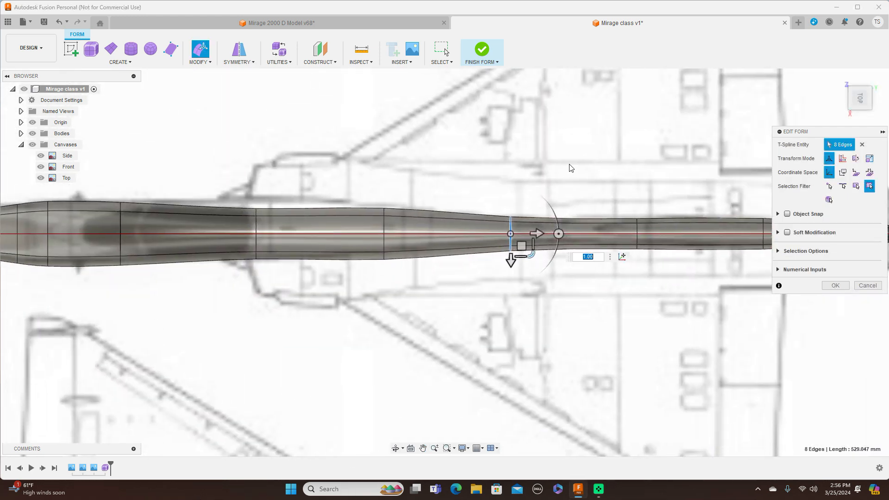
double_click(257, 227)
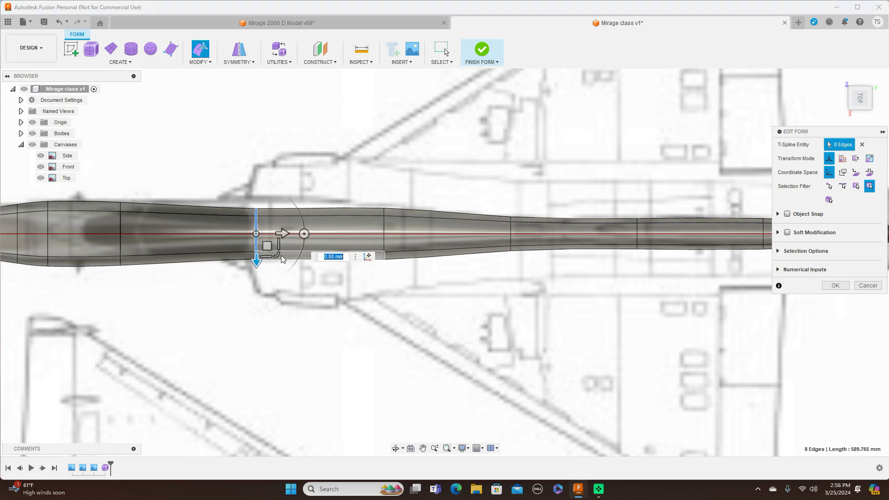
drag(276, 254, 284, 264)
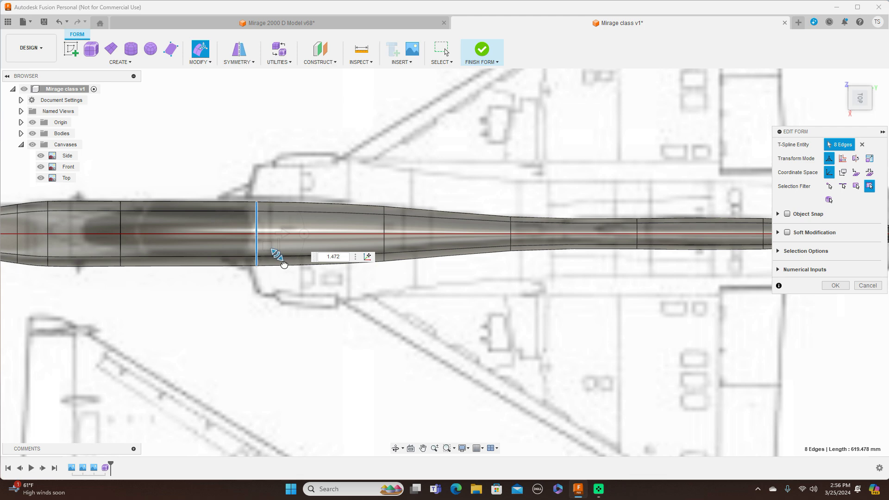
scroll(447, 336, down, 2)
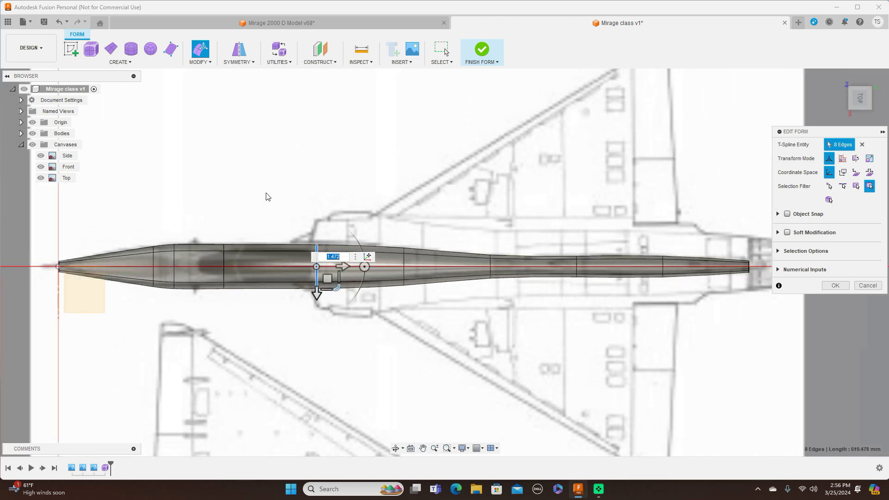
Step: Adjust the width of the loop at the nose cone's rear and narrow the loop just behind it to about 0.94
scroll(267, 193, up, 3)
middle_drag(264, 193, 367, 158)
scroll(365, 160, up, 1)
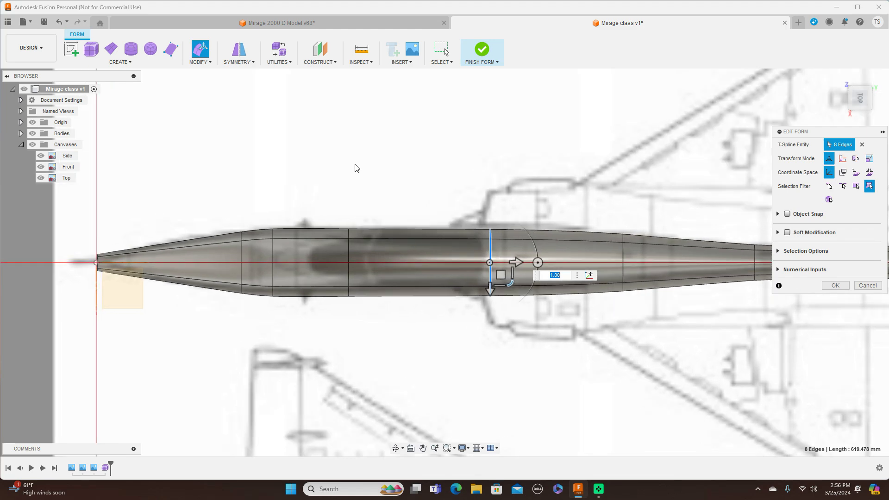
double_click(241, 252)
drag(263, 284, 264, 286)
double_click(273, 257)
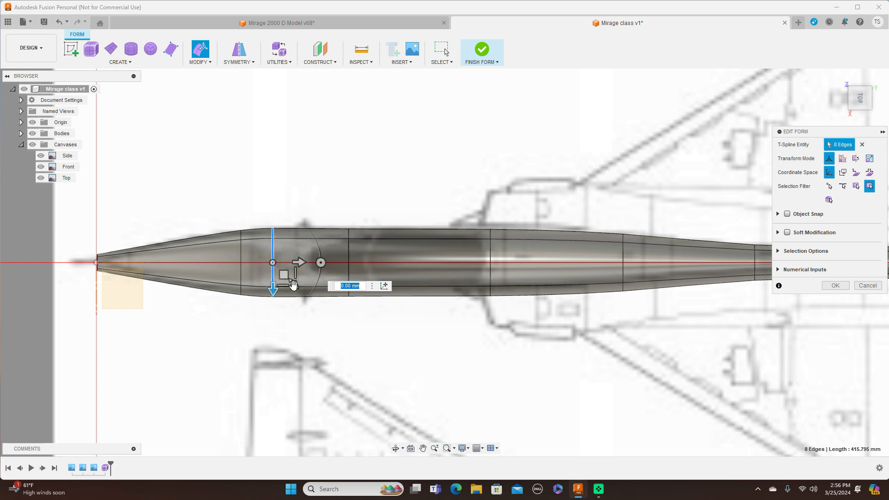
drag(293, 283, 293, 284)
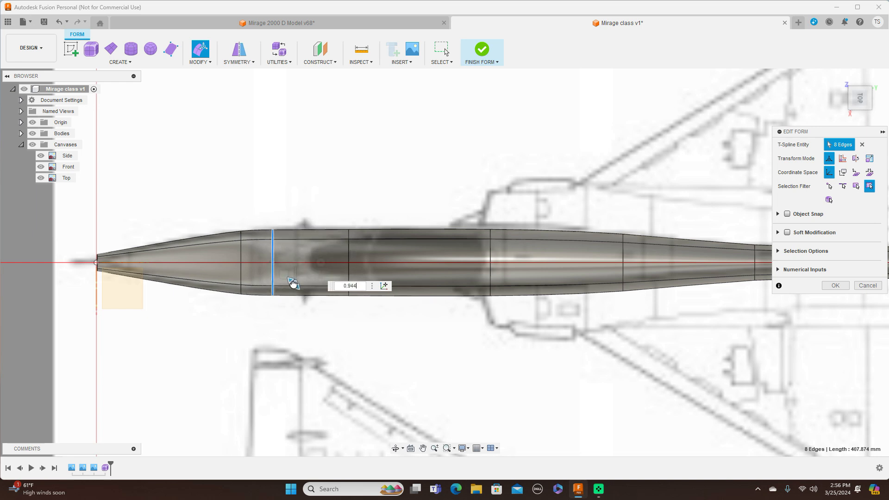
drag(293, 283, 293, 284)
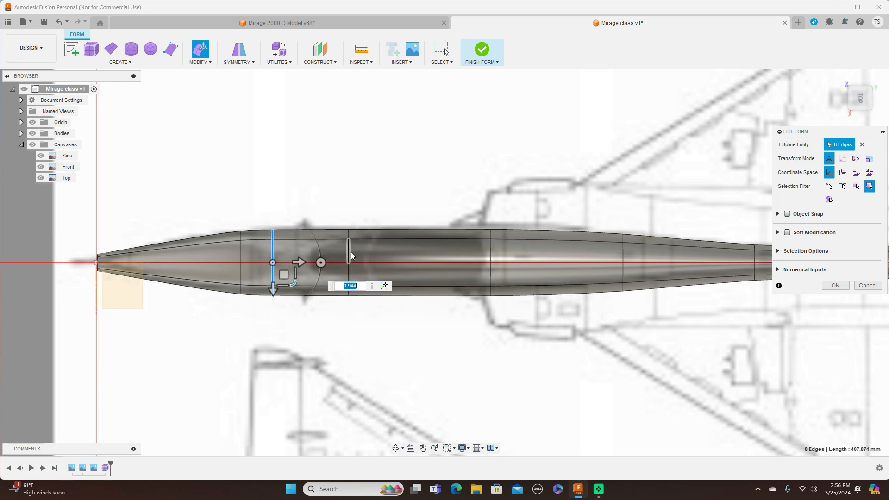
Step: Widen the front canopy loop to about 1.10 and narrow the loop at the nose cone's rear to about 0.94
double_click(350, 256)
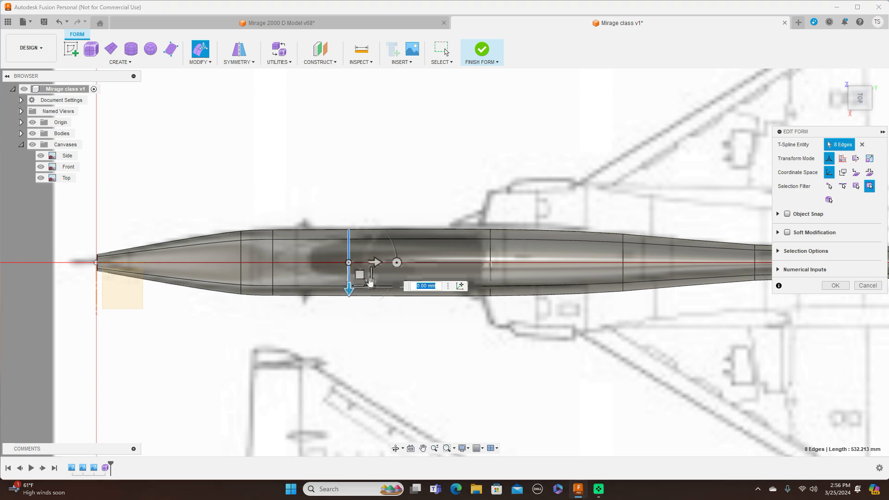
text(1.101)
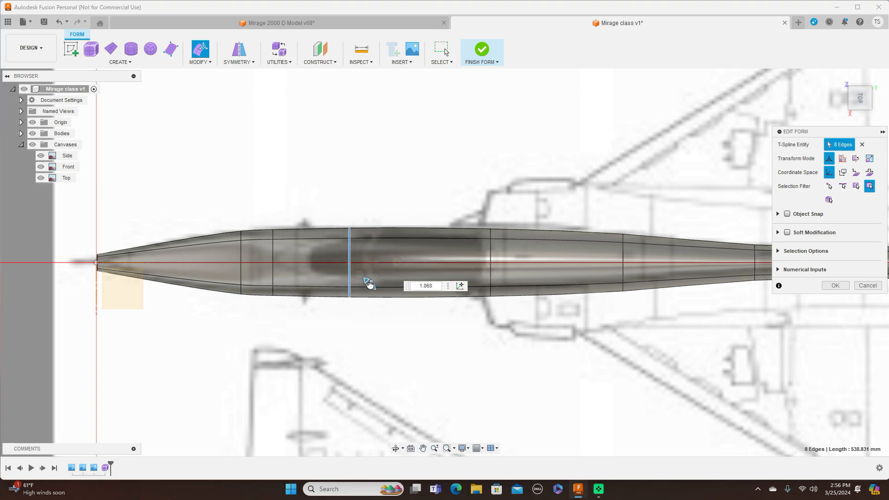
drag(370, 285, 371, 285)
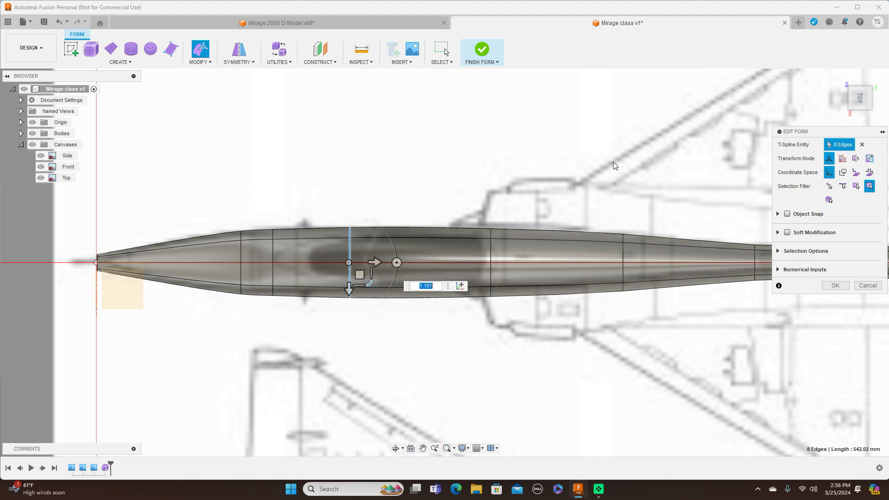
double_click(241, 248)
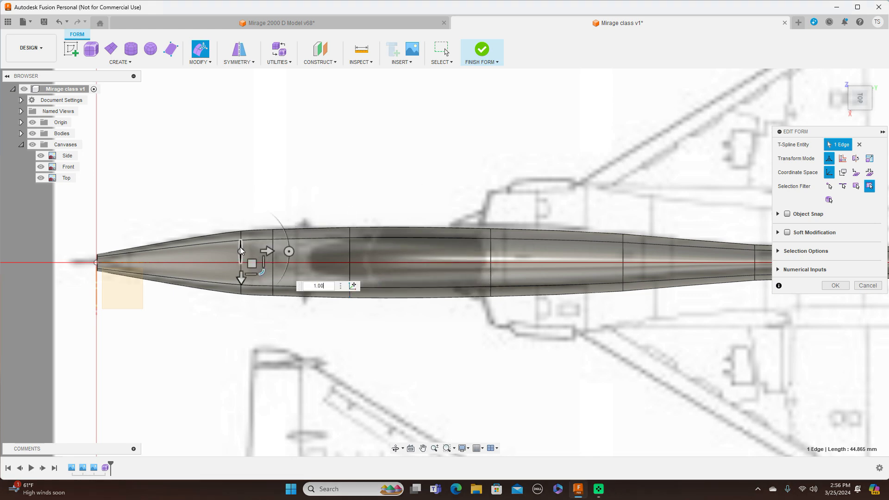
drag(263, 284, 262, 283)
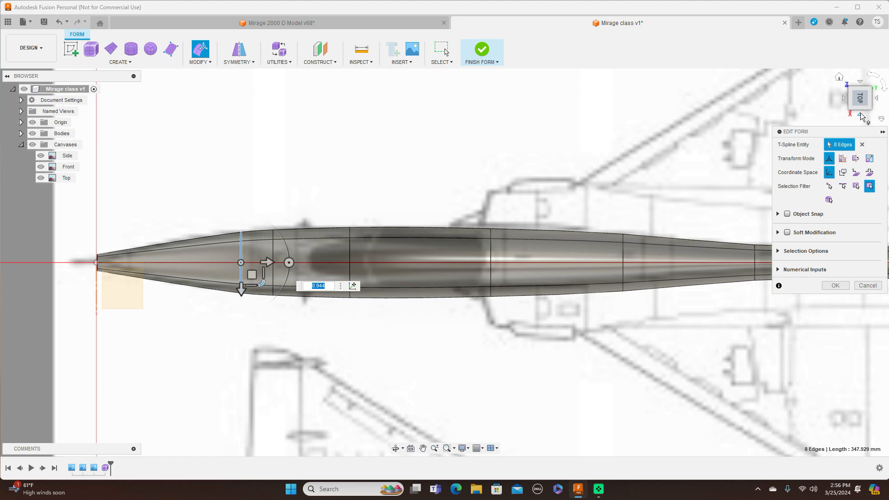
Step: Switch to the right view and scale the front canopy loop down to about 0.94 to match the Side canvas
click(858, 113)
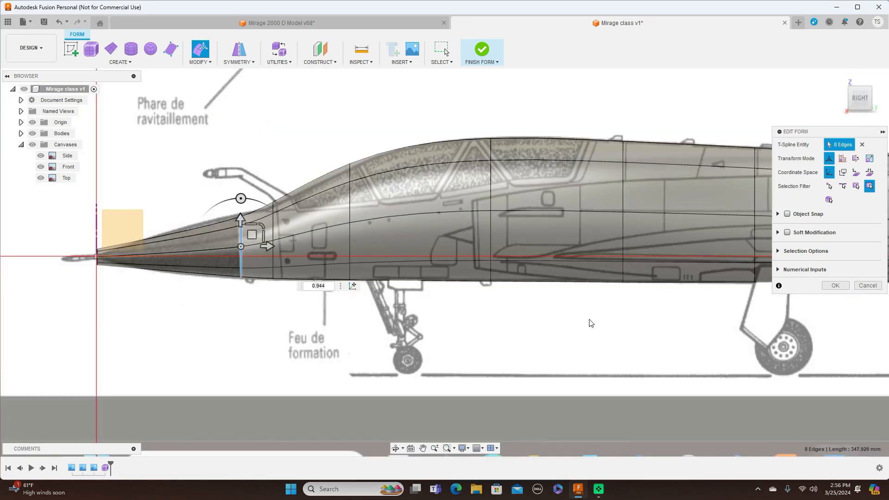
scroll(591, 323, down, 2)
scroll(460, 294, up, 2)
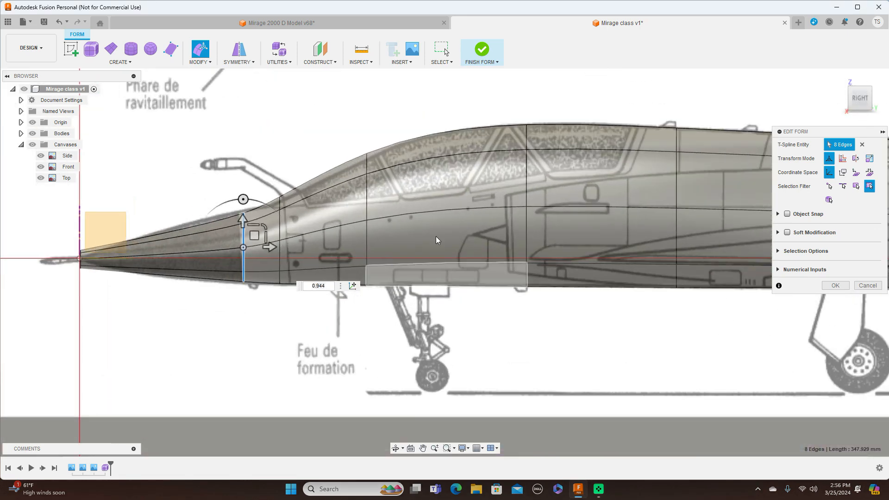
double_click(367, 198)
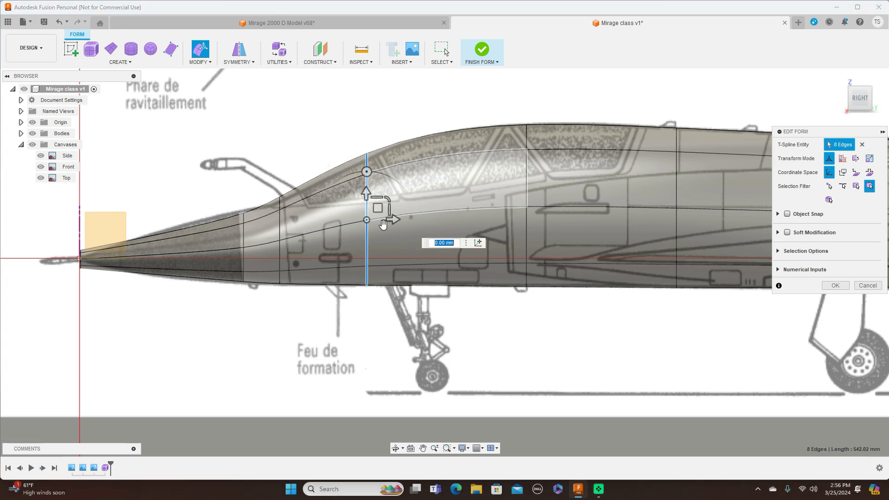
drag(388, 199, 389, 203)
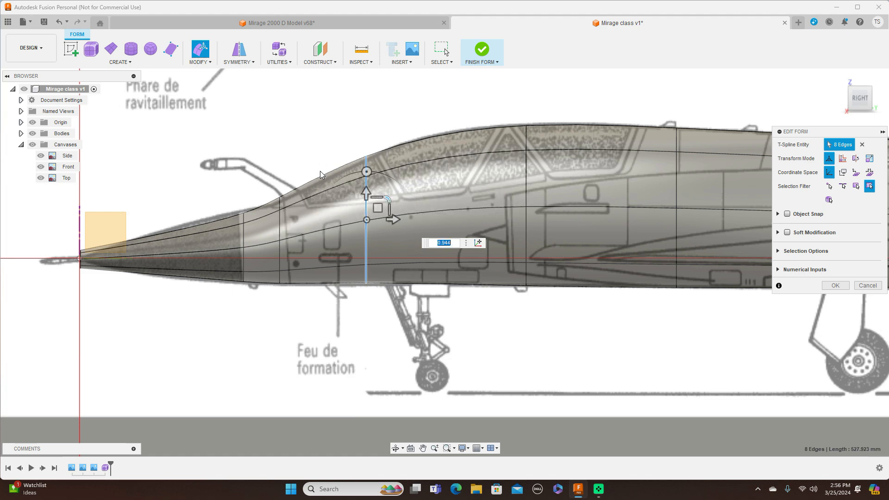
Step: Lower the top edge segment along the front of the canopy by about 3.7 mm to follow the Side canvas outline
click(323, 176)
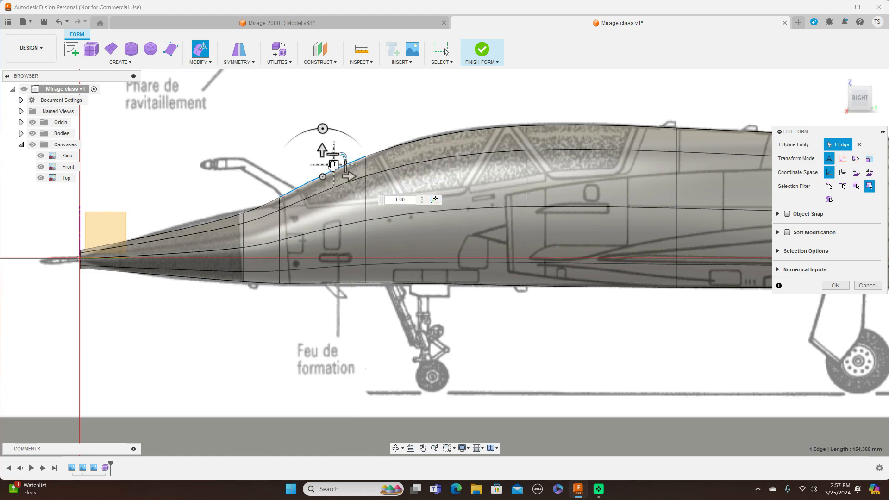
drag(322, 150, 323, 156)
drag(333, 164, 333, 168)
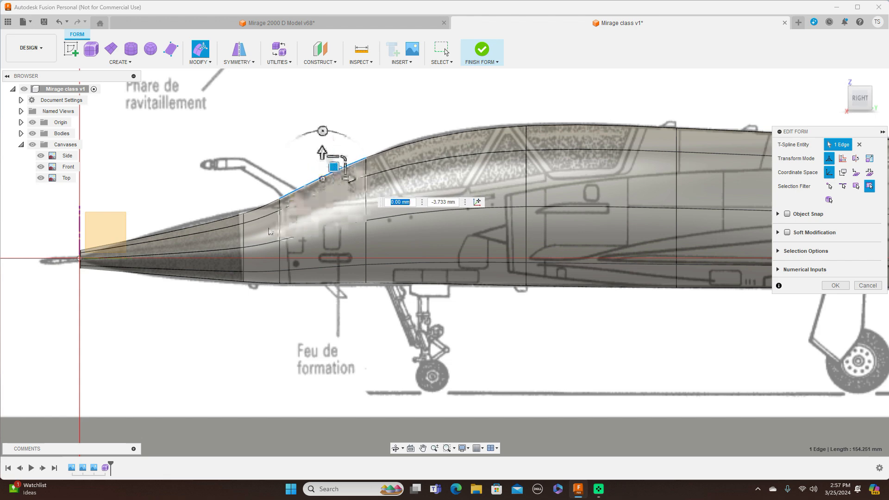
Step: Scale the edge loop at the nose cone's rear up to about 1.22 in the side view
double_click(245, 235)
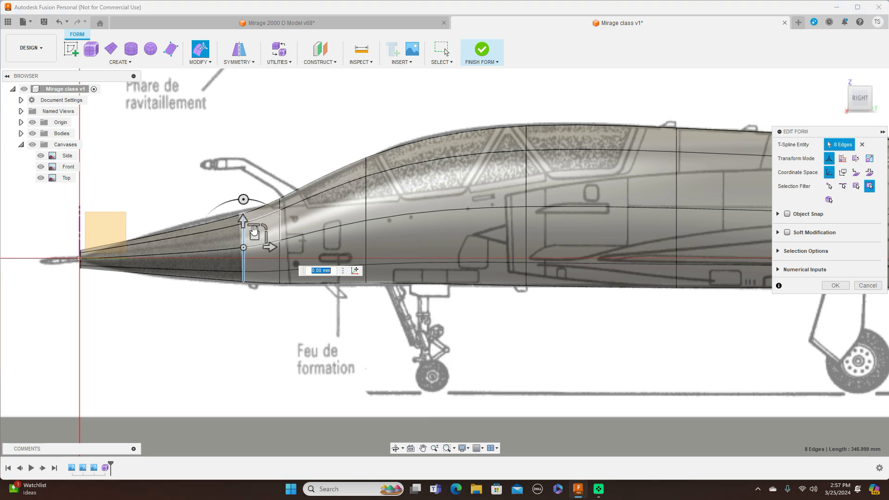
drag(263, 224, 266, 220)
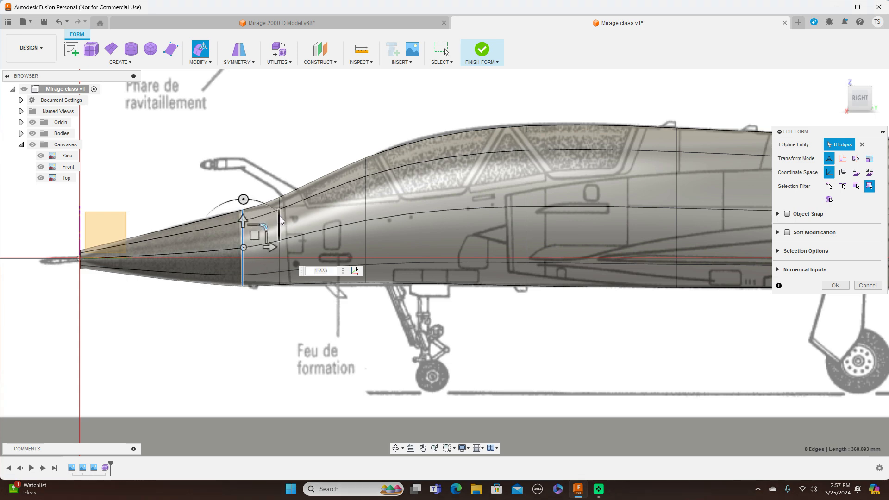
Step: Lower the edge loop just behind the nose cone's rear by about 3 mm to follow the Side canvas
double_click(280, 215)
drag(299, 222, 292, 230)
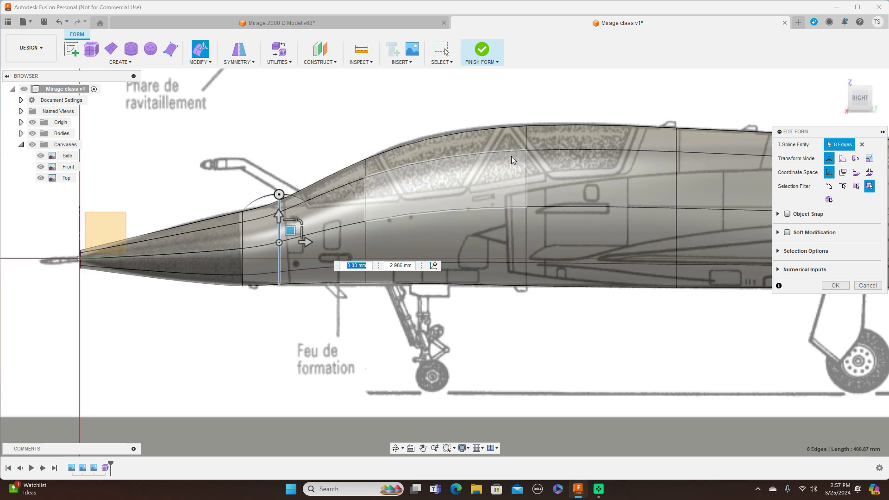
double_click(367, 207)
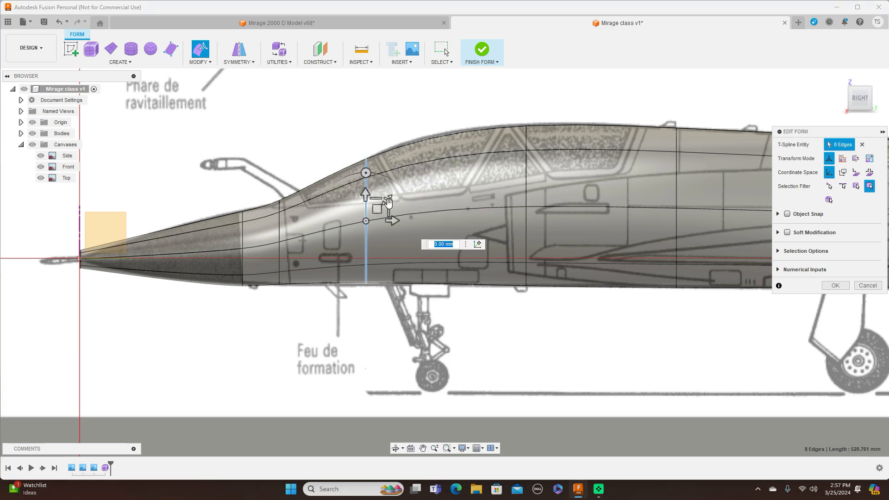
drag(388, 200, 388, 202)
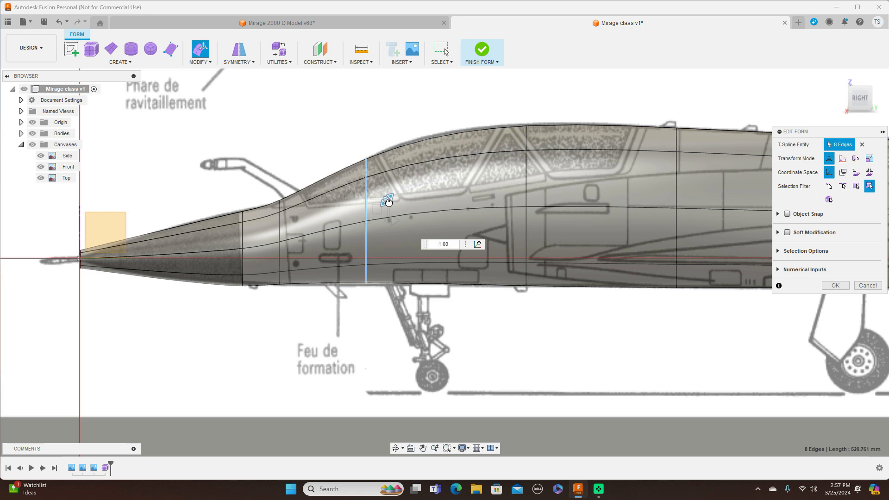
Step: Raise the top canopy edge segment by about 4.5 mm and lower the windshield segment ahead of it by about 3 mm
click(424, 140)
drag(457, 130, 454, 127)
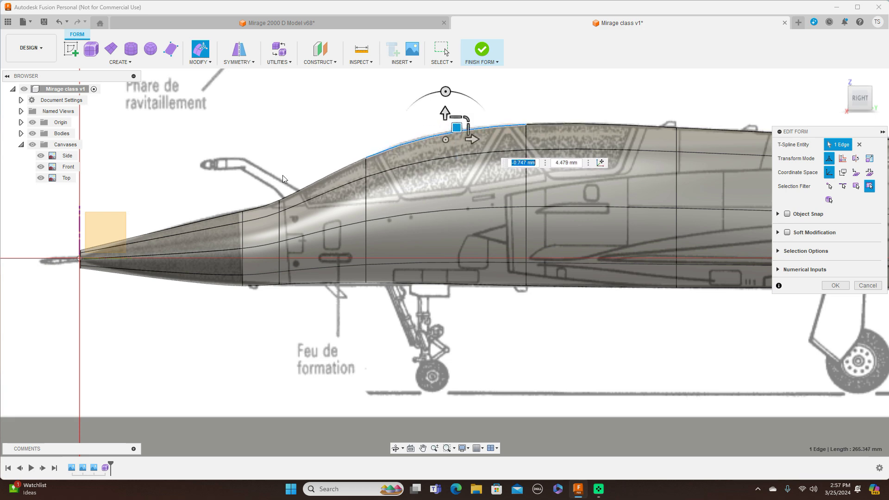
click(321, 178)
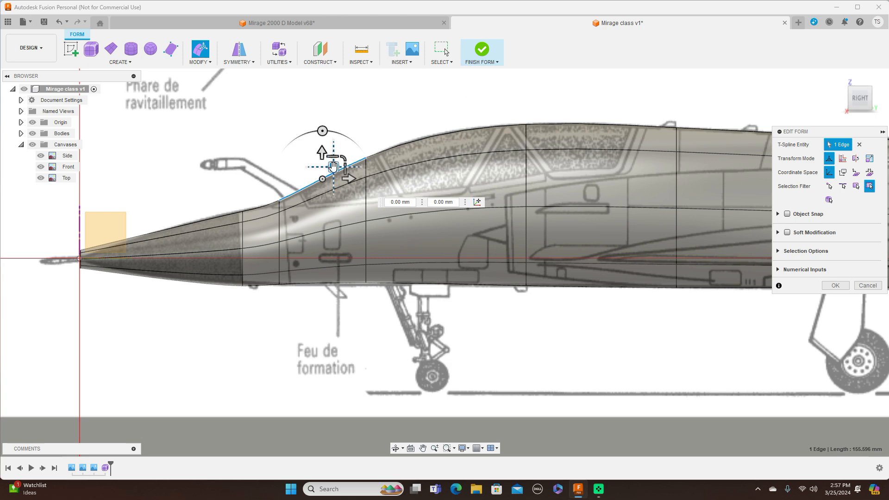
drag(334, 168, 335, 169)
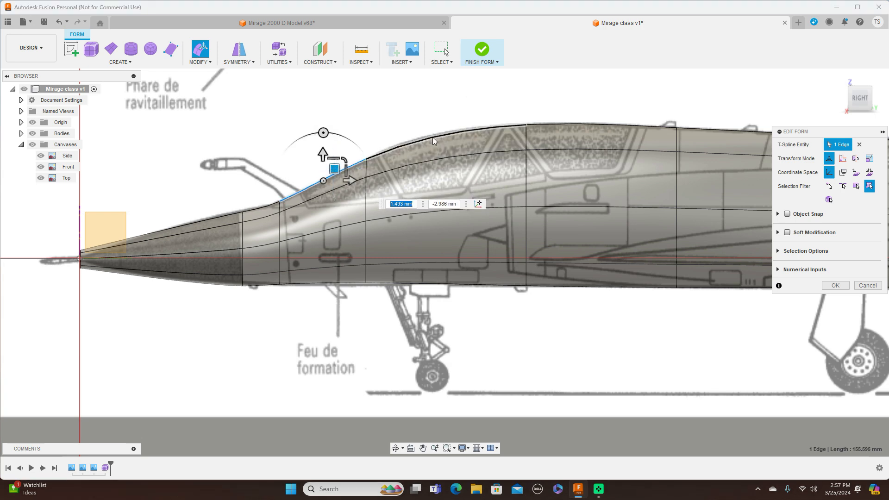
Step: Lower the belly vertex below the front canopy loop by about 5.2 mm and raise the nose cone's bottom edge by about 4.5 mm
click(376, 271)
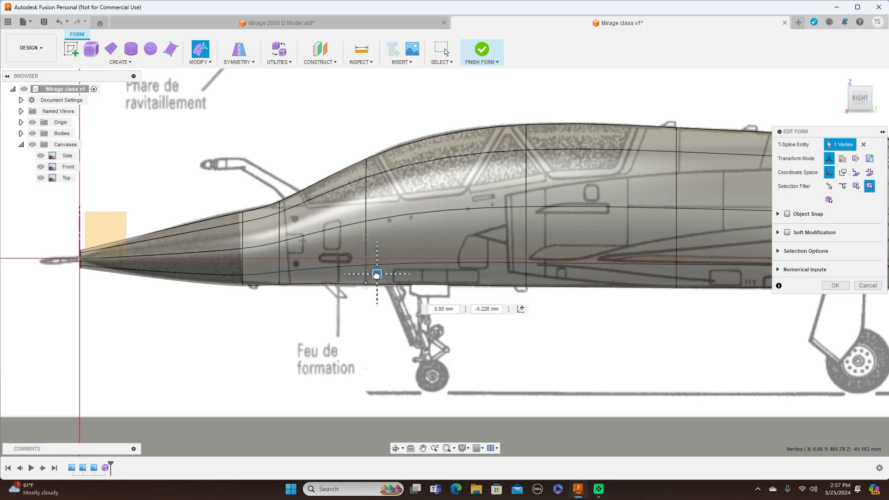
drag(376, 272, 376, 275)
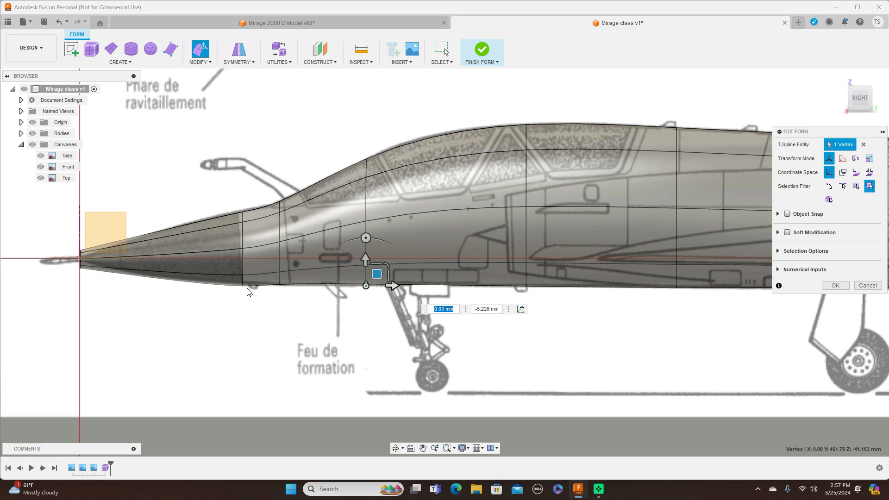
click(227, 284)
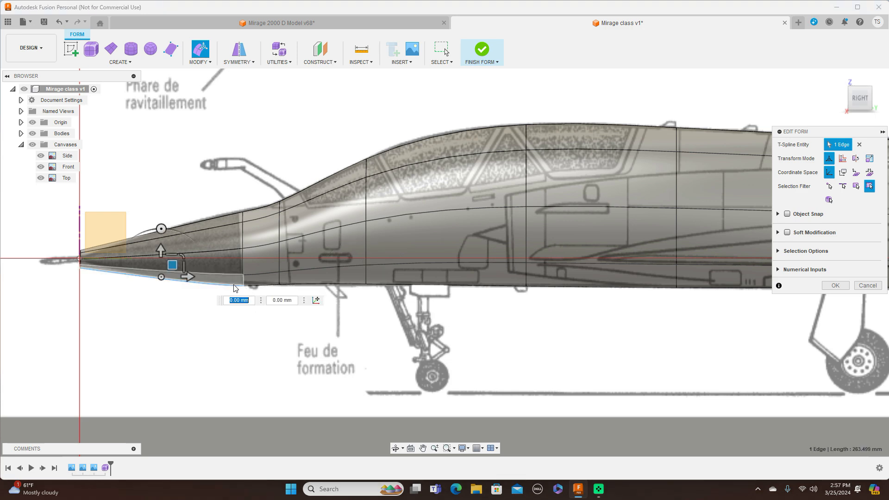
drag(177, 264, 175, 263)
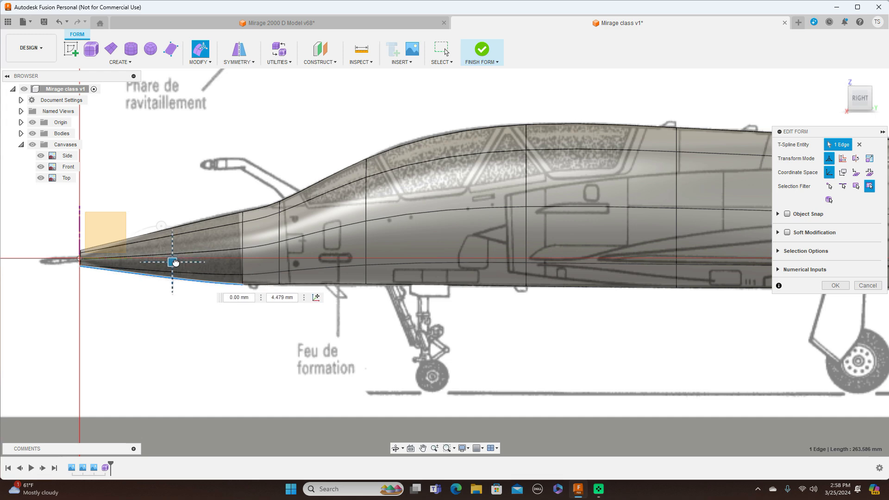
Step: In box display with the canvases hidden, raise the mid-height side vertex on the second loop ahead of the tail end by about 3.2 mm
scroll(423, 315, down, 5)
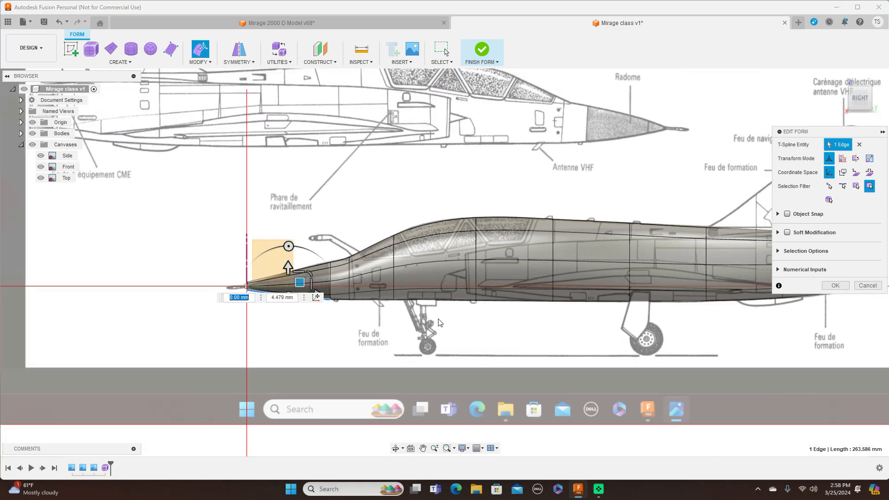
middle_drag(524, 343, 477, 376)
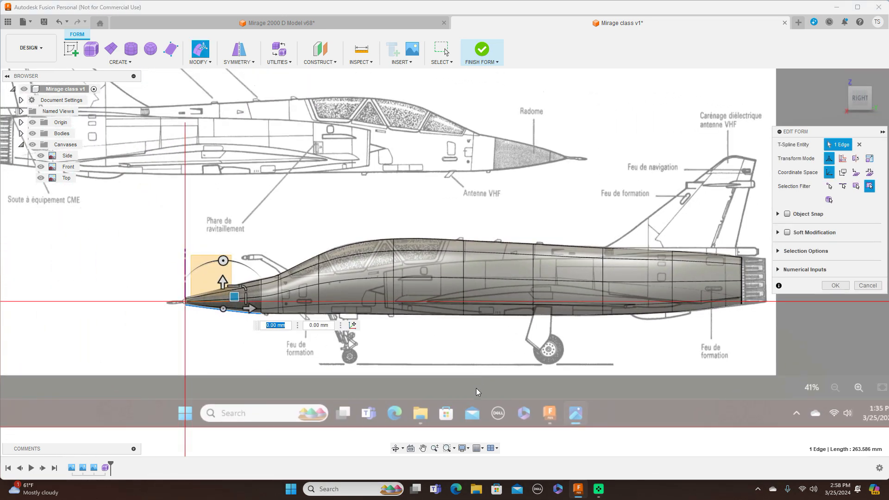
key(ctrl+1)
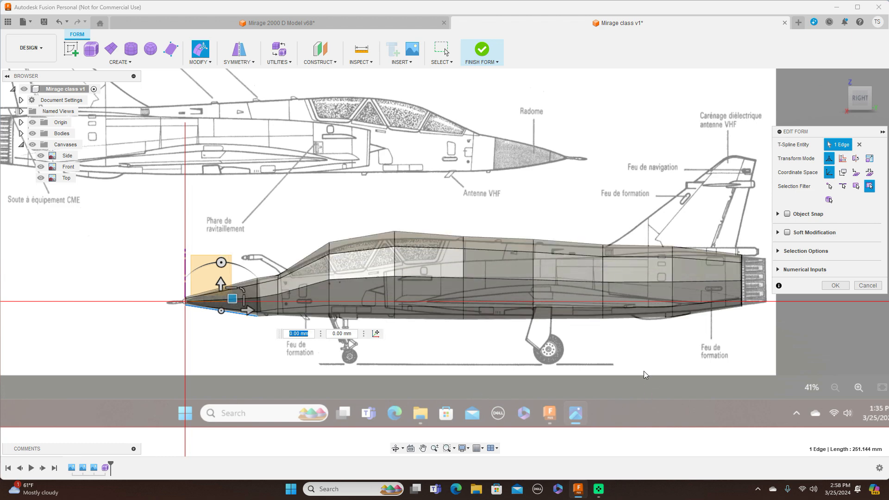
click(33, 145)
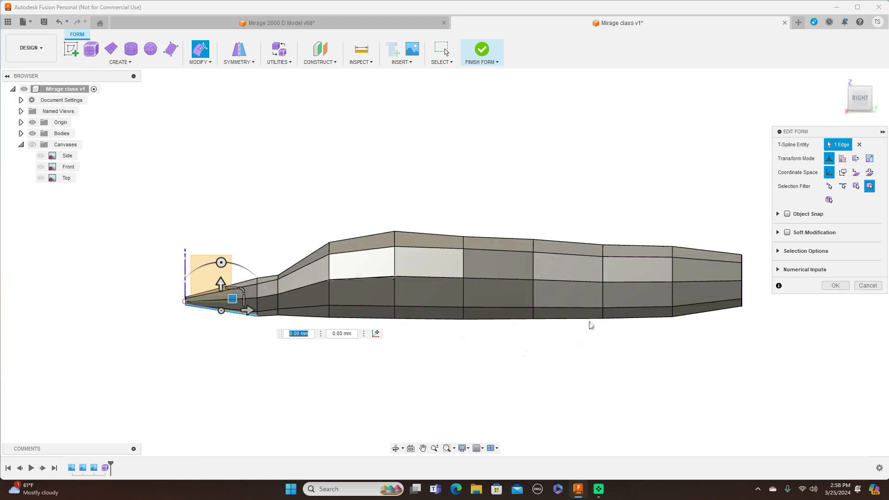
click(602, 257)
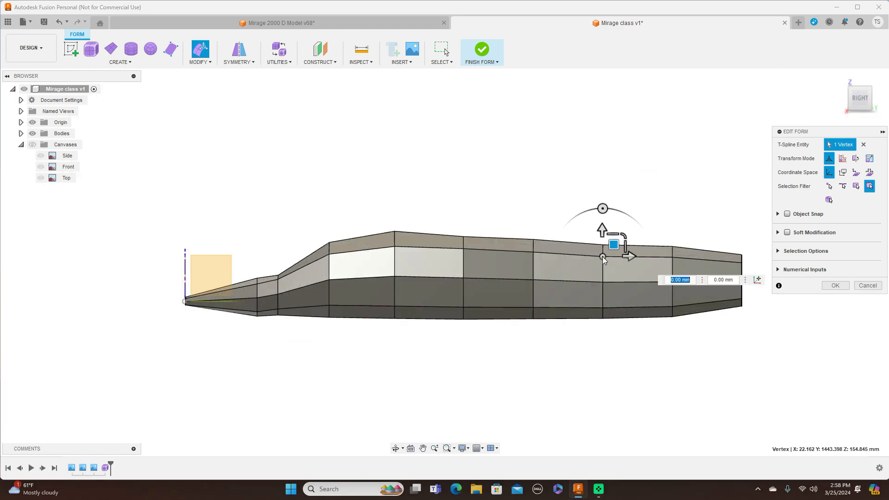
drag(614, 245, 614, 268)
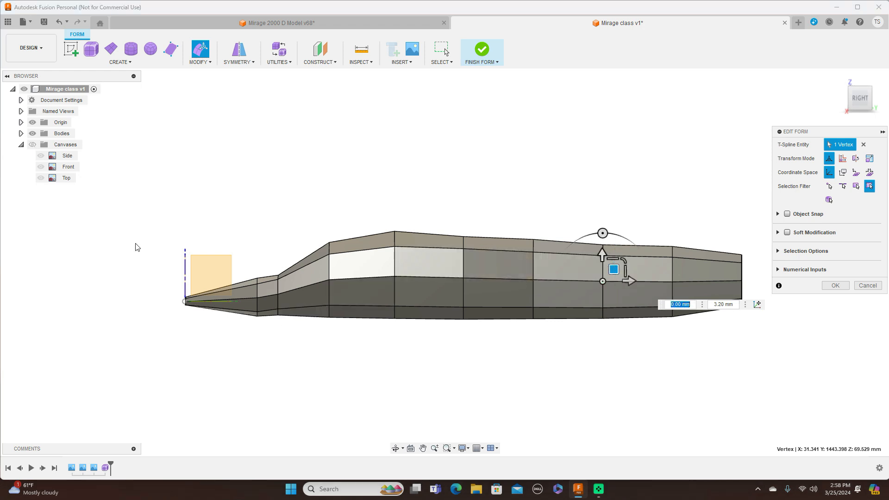
Step: Compare the box form with the Side canvas by toggling the canvases, leaving them hidden, and return to smooth display
click(33, 145)
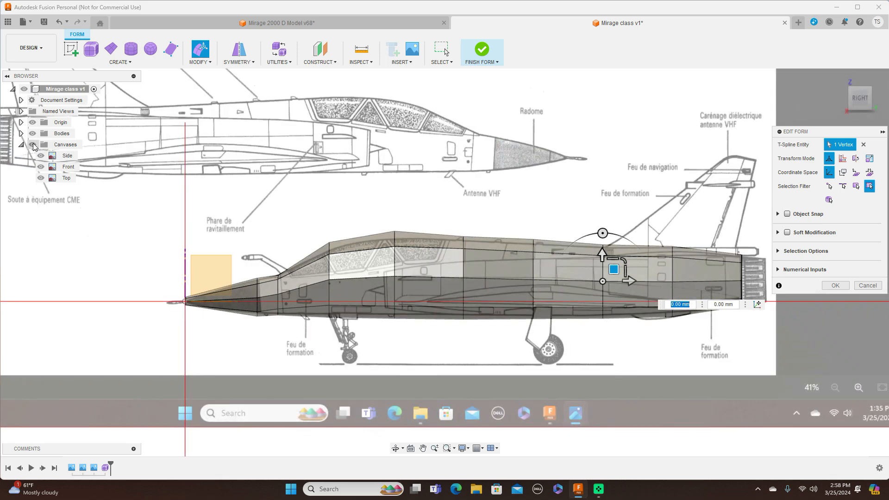
click(32, 145)
click(33, 145)
click(33, 145)
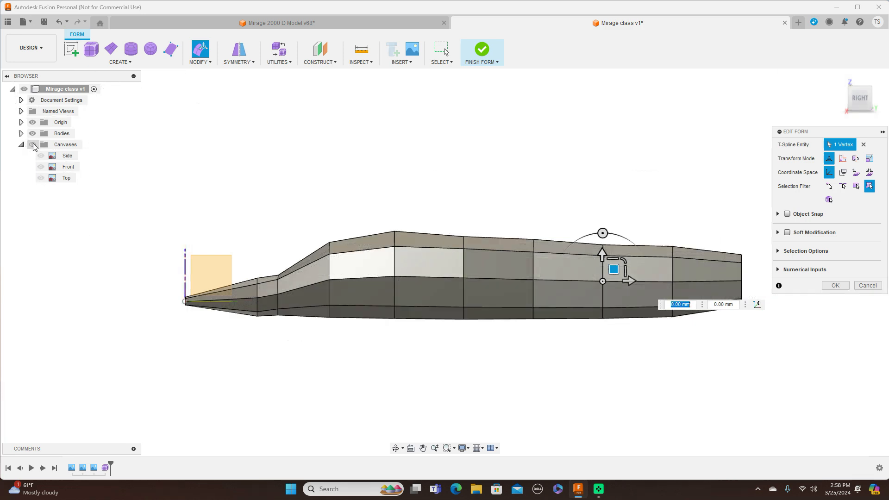
key(alt+3)
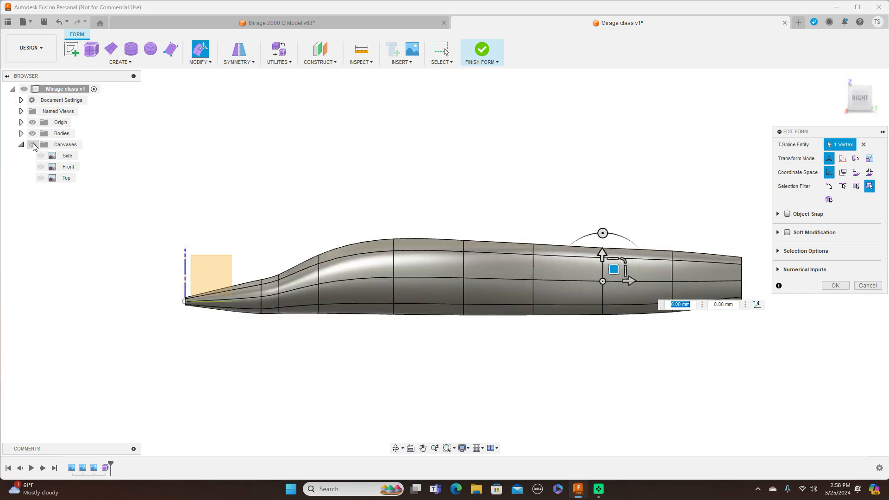
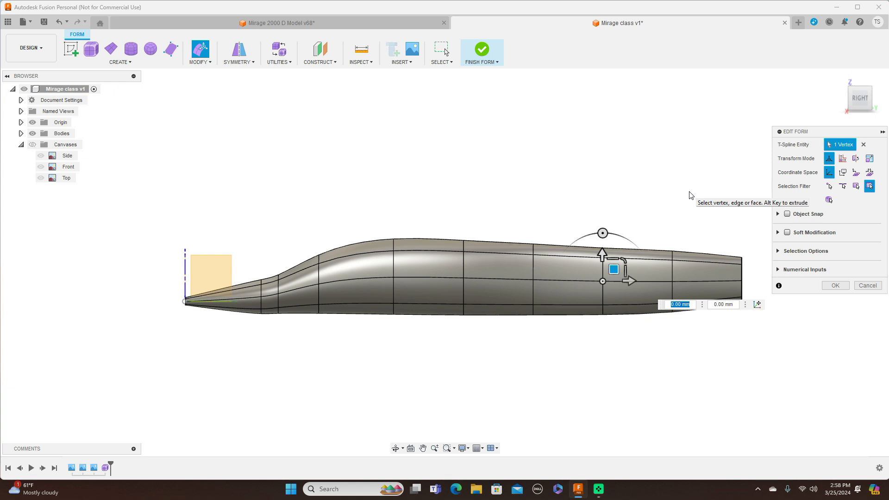
Step: Examine the fuselage in box and smooth display and from the top and right views
key(ctrl+1)
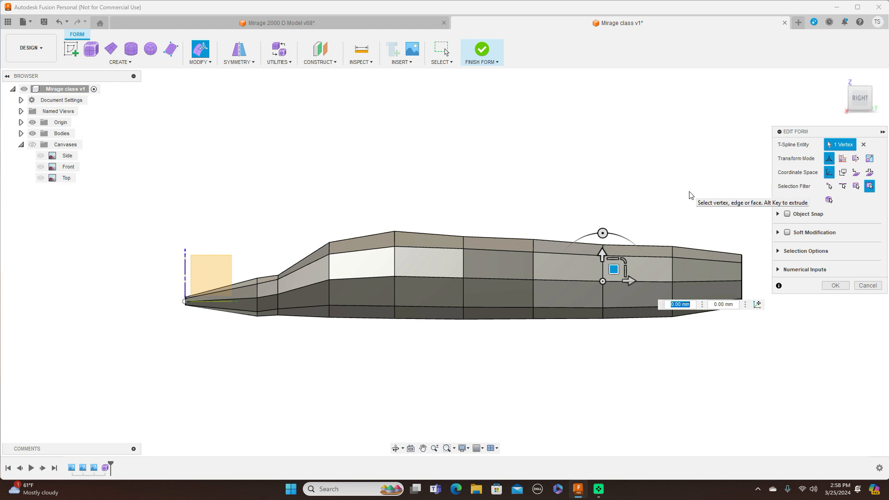
key(alt+3)
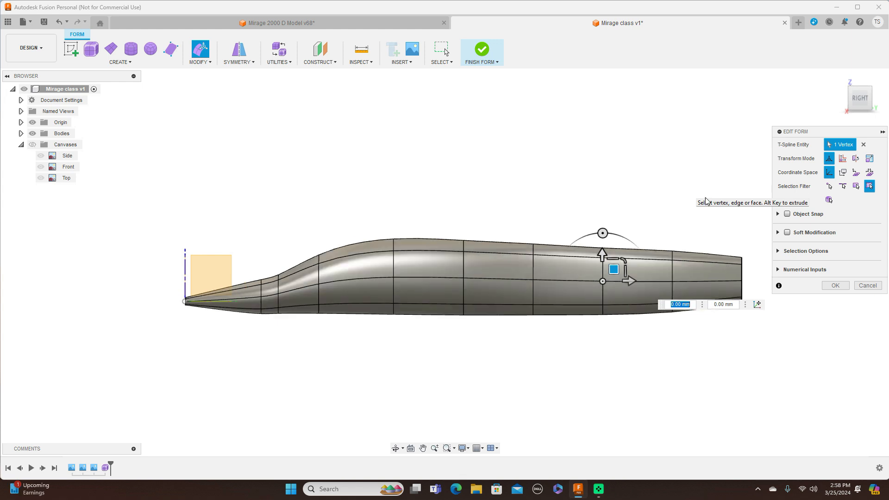
middle_drag(647, 169, 561, 168)
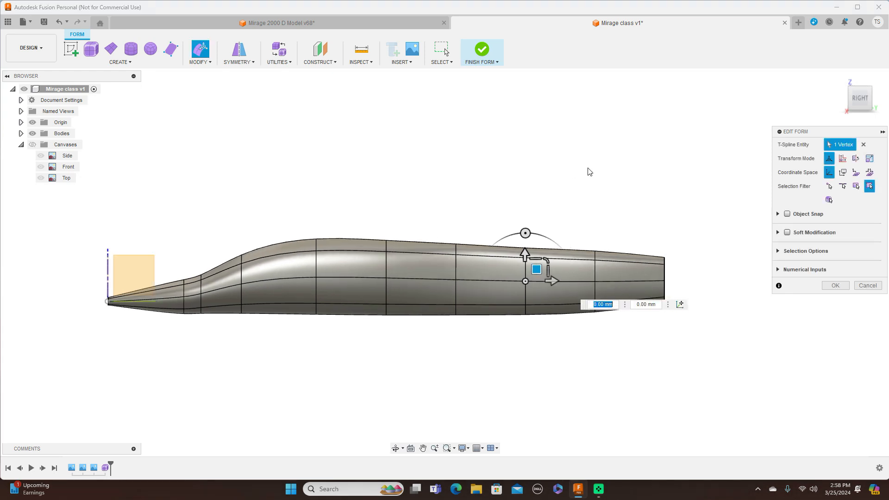
click(861, 86)
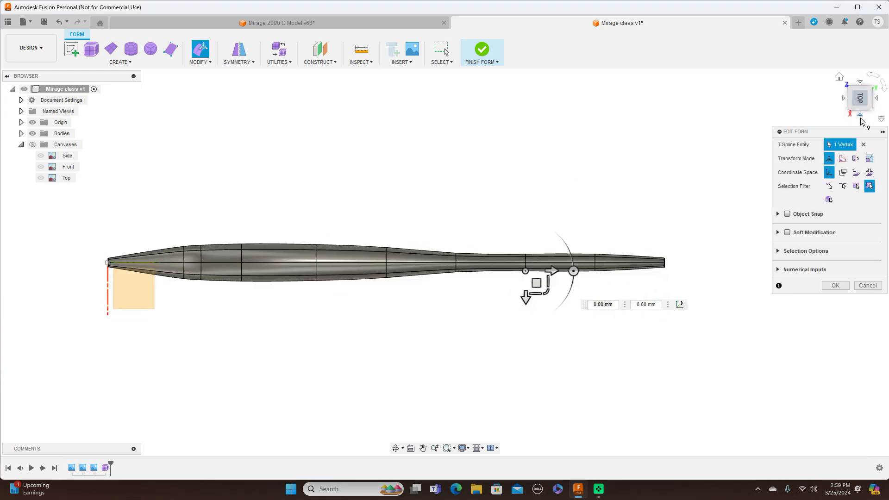
click(860, 116)
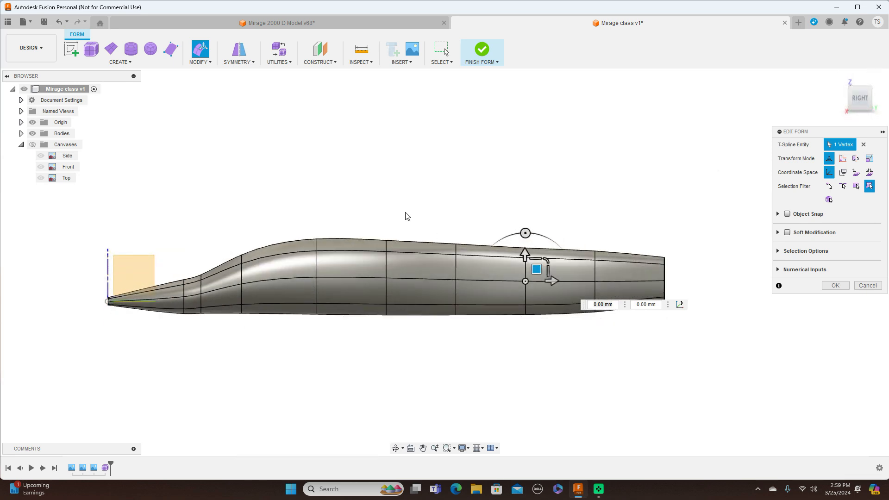
scroll(405, 213, up, 1)
middle_drag(428, 184, 560, 149)
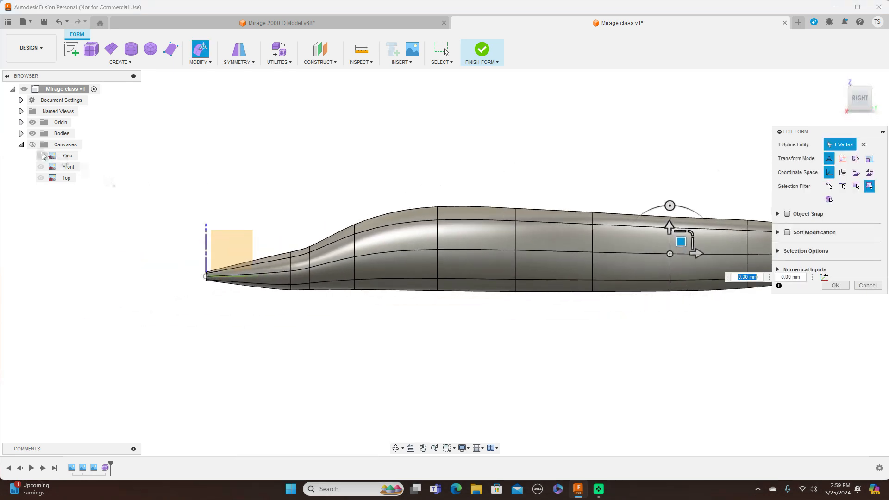
Step: Show the canvases and compare the fuselage outline with the Side canvas by toggling the bodies' visibility
click(33, 144)
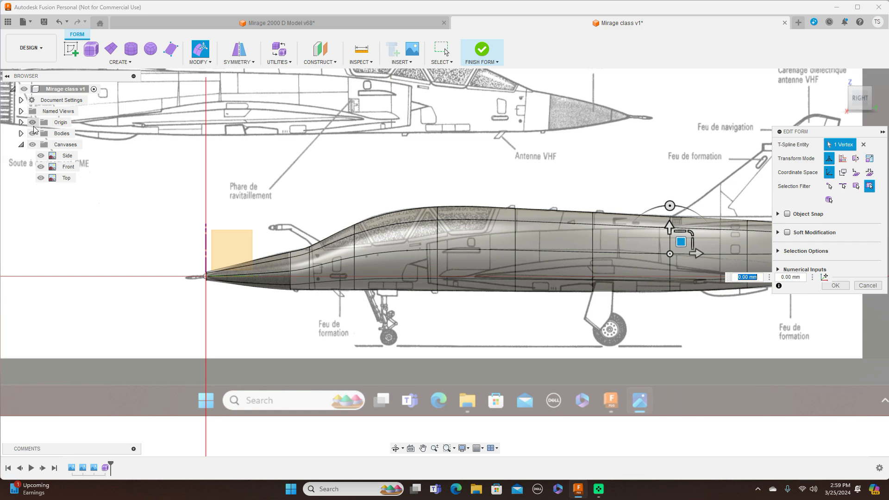
click(33, 134)
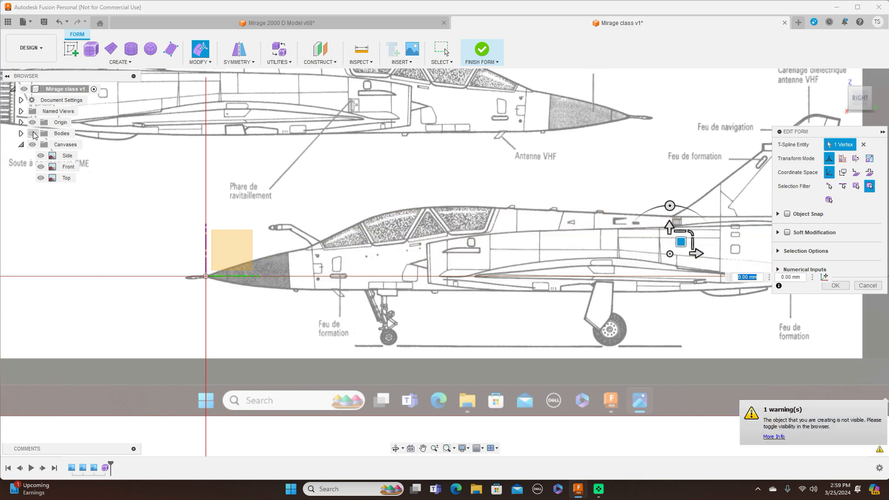
click(33, 133)
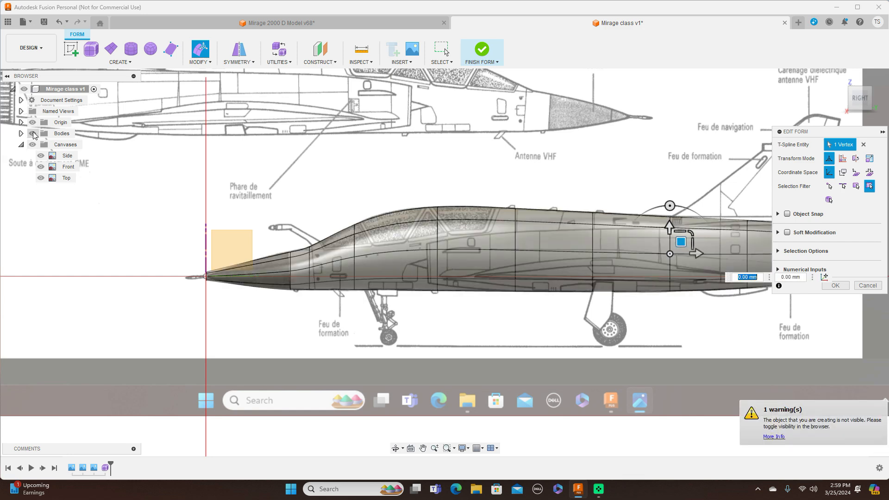
click(33, 134)
click(33, 134)
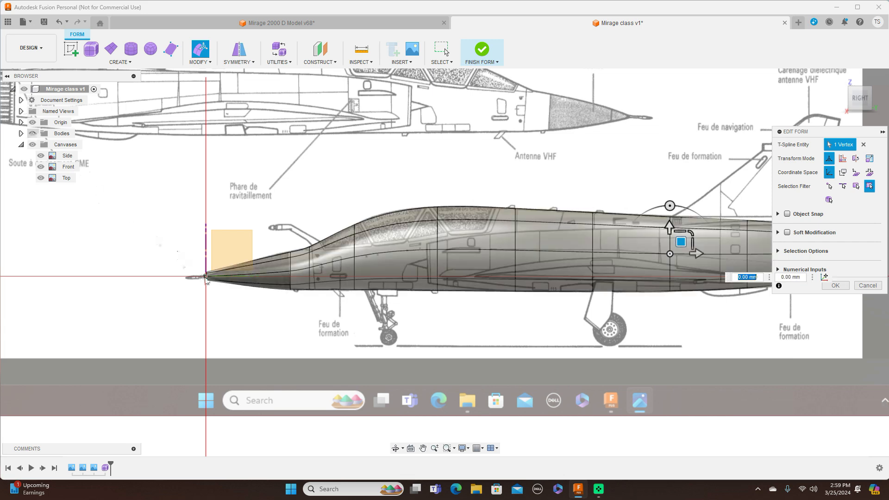
Step: Raise the bottom vertex of the nose cone's base loop by about 11.1 mm and check the shape with the canvases toggled
scroll(206, 278, up, 3)
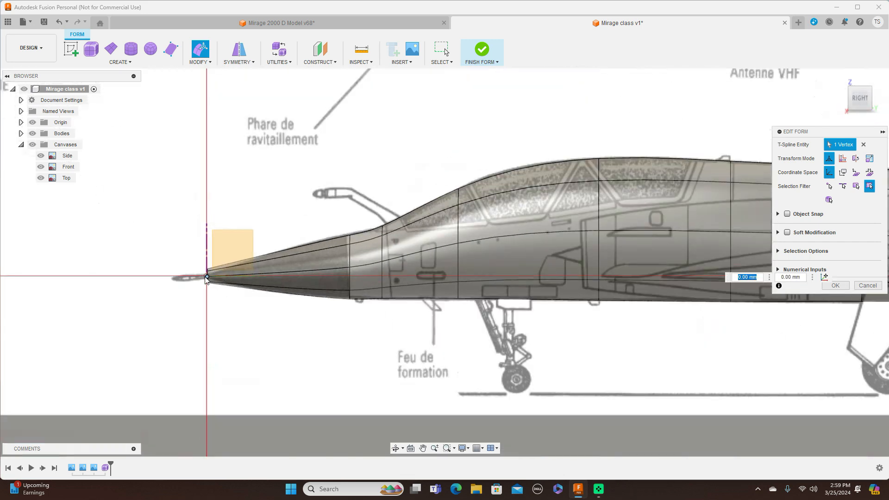
click(351, 299)
drag(359, 288, 360, 281)
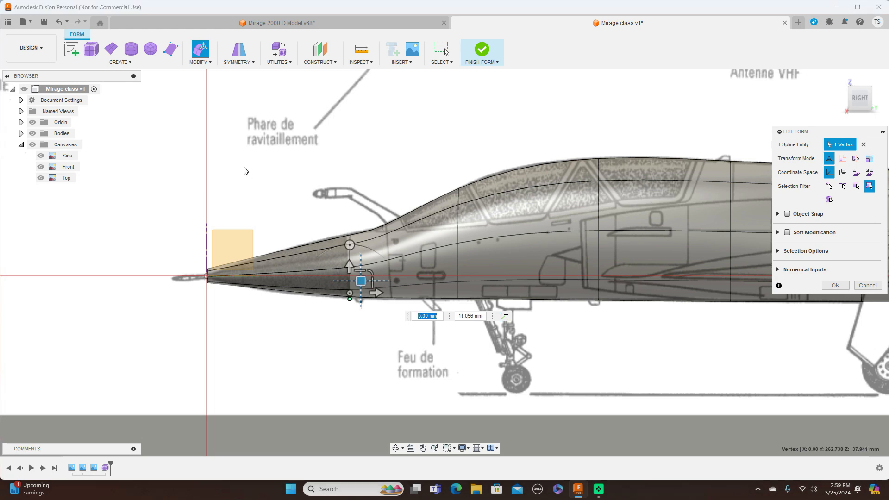
click(33, 144)
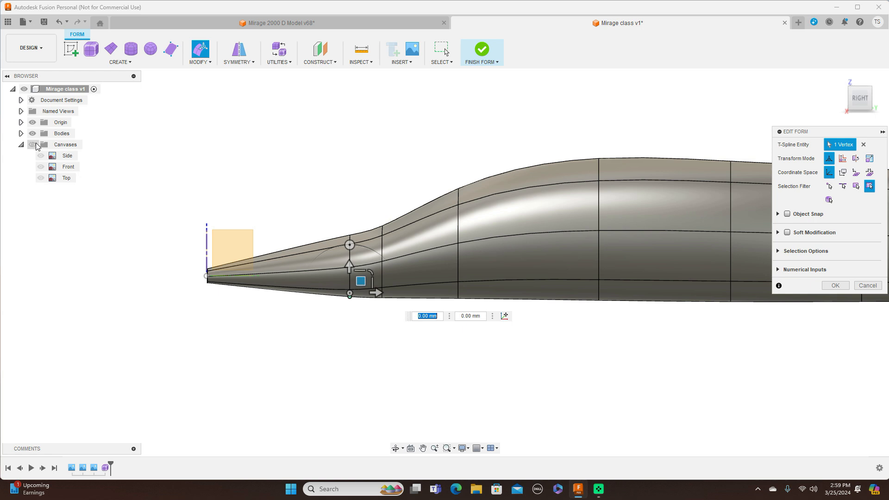
click(36, 145)
Step: Raise the belly edge segment directly behind the nose cone by about 1.9 mm
scroll(310, 243, up, 2)
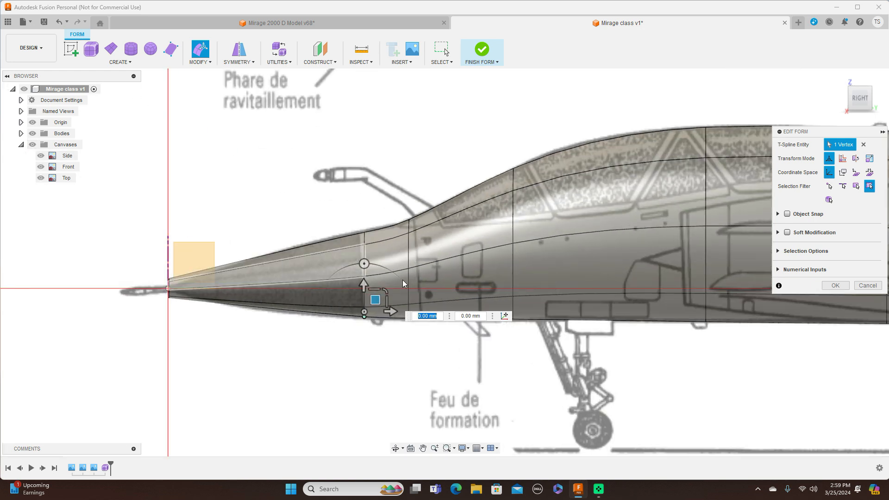
click(387, 318)
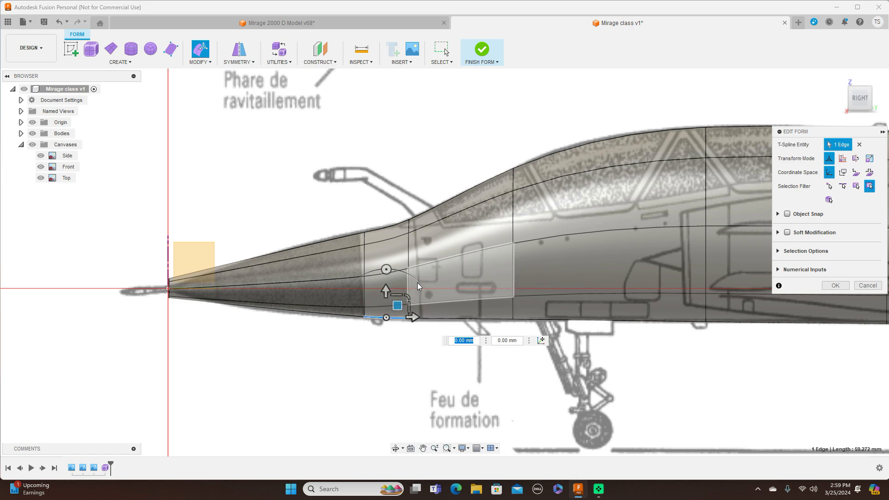
drag(397, 306, 397, 303)
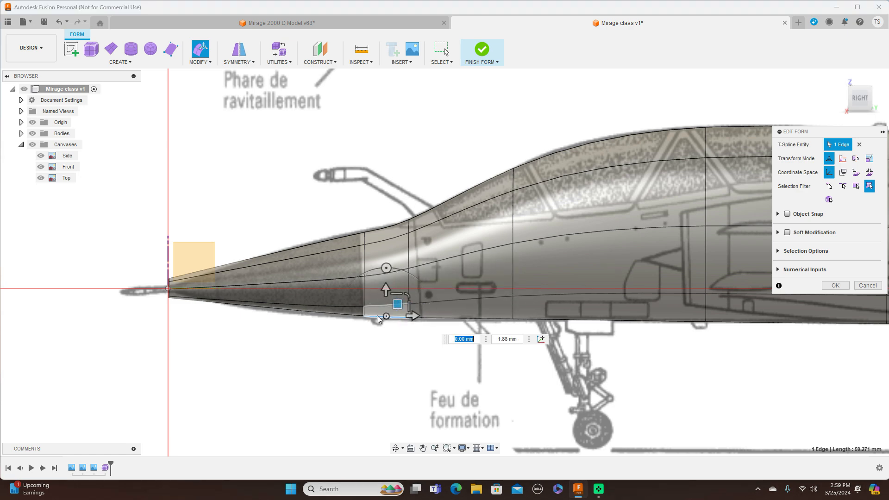
Step: Adjust the nose cone's bottom edge with a -5 degree rotation, a move of about 0.6 mm aft and 3.1 mm up, and a 5 degree rotation
click(352, 315)
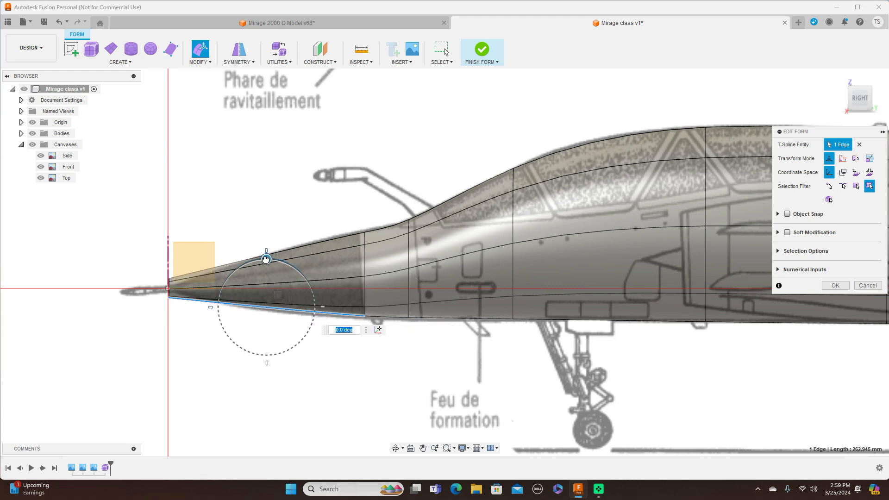
drag(267, 259, 270, 259)
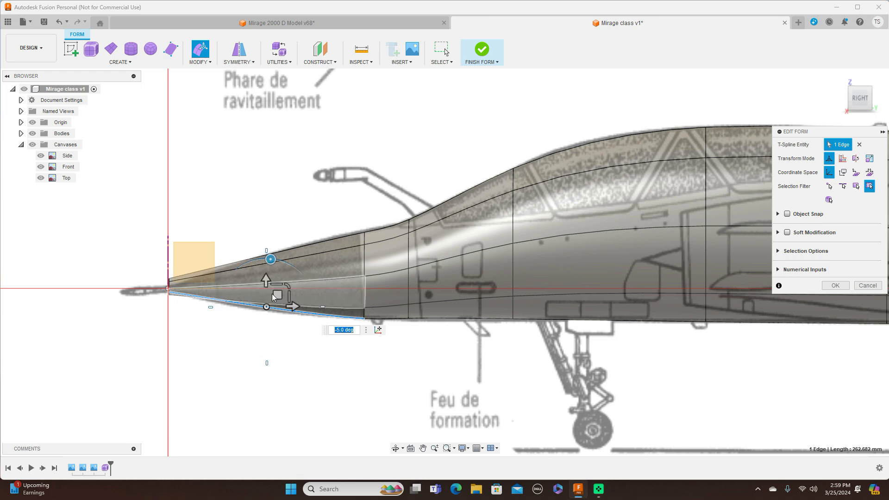
drag(277, 295, 278, 293)
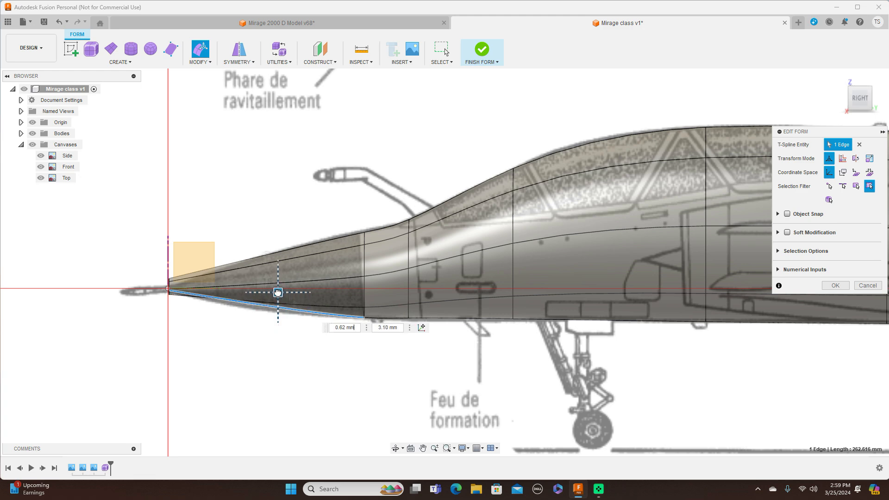
drag(268, 257, 264, 259)
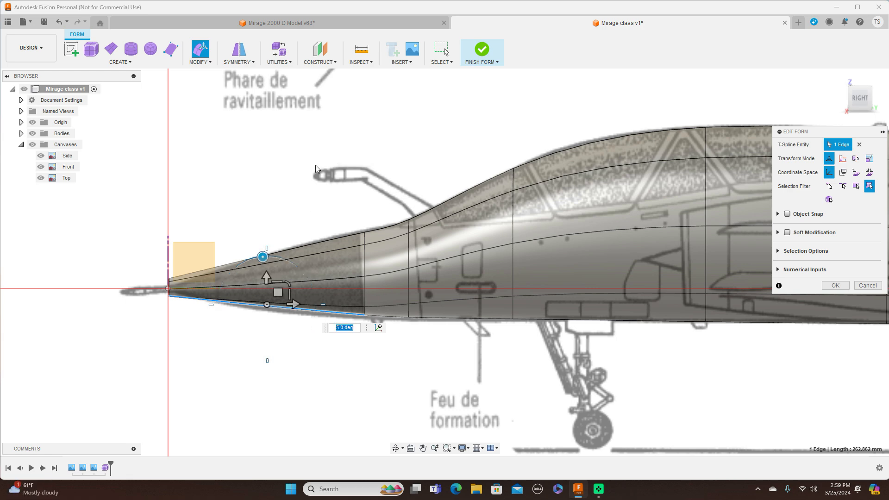
Step: Insert an edge loop ahead of the nose cone's base loop with Exact mode, Single side and insert location 0.464
double_click(366, 261)
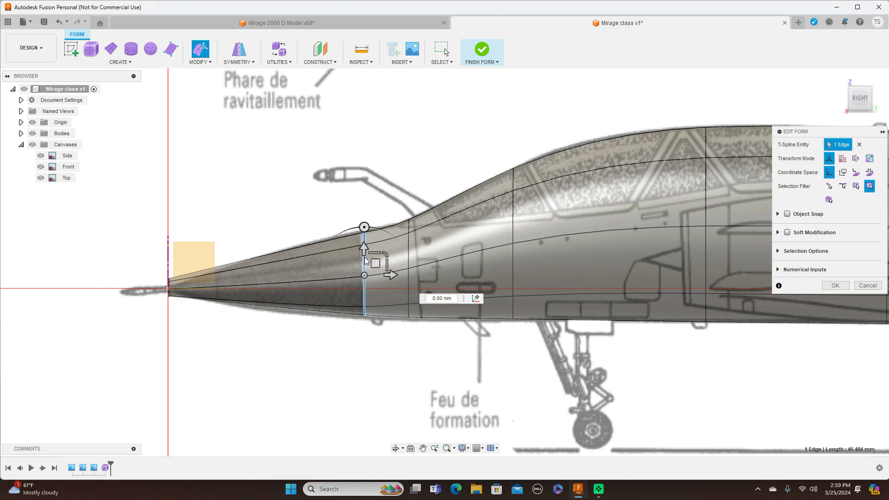
click(211, 63)
click(216, 91)
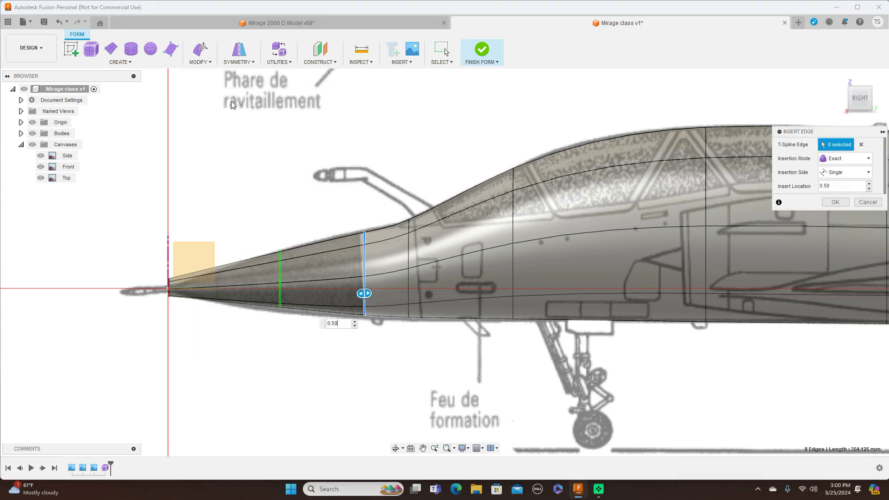
drag(366, 294, 372, 294)
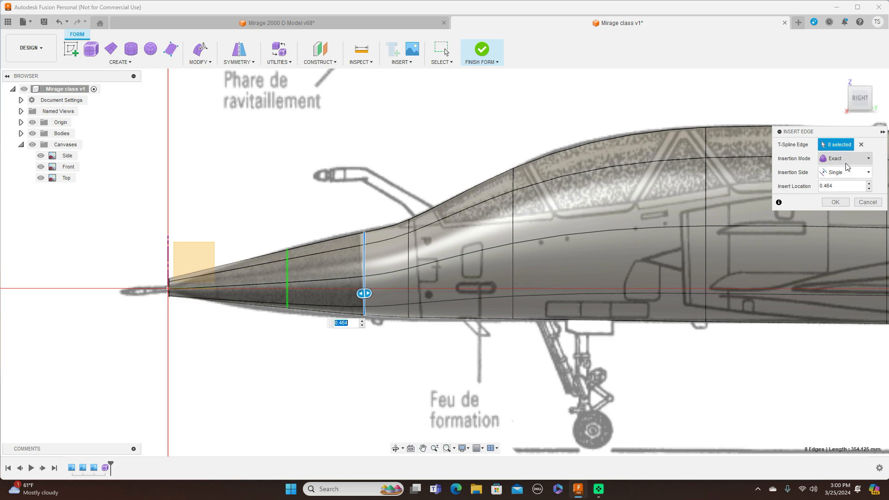
click(840, 204)
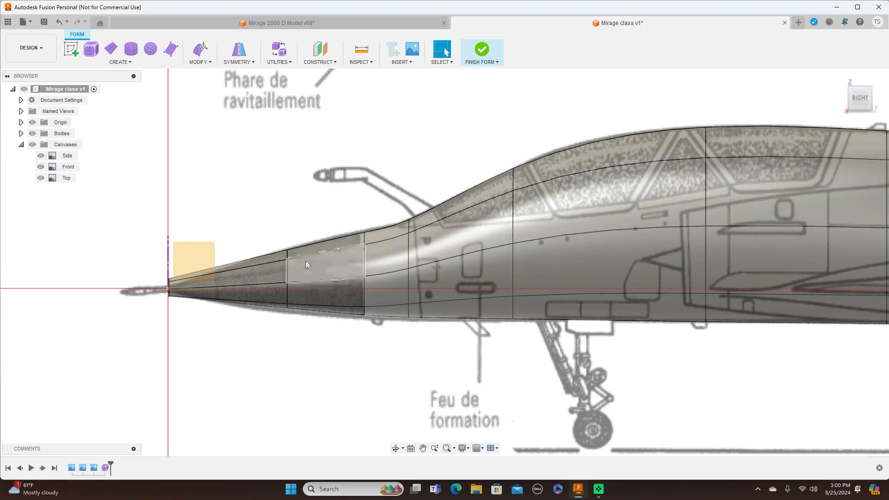
Step: Edit the inserted mid-nose loop, enlarging it slightly and lowering it by about 6.2 mm to match the Side canvas
double_click(287, 277)
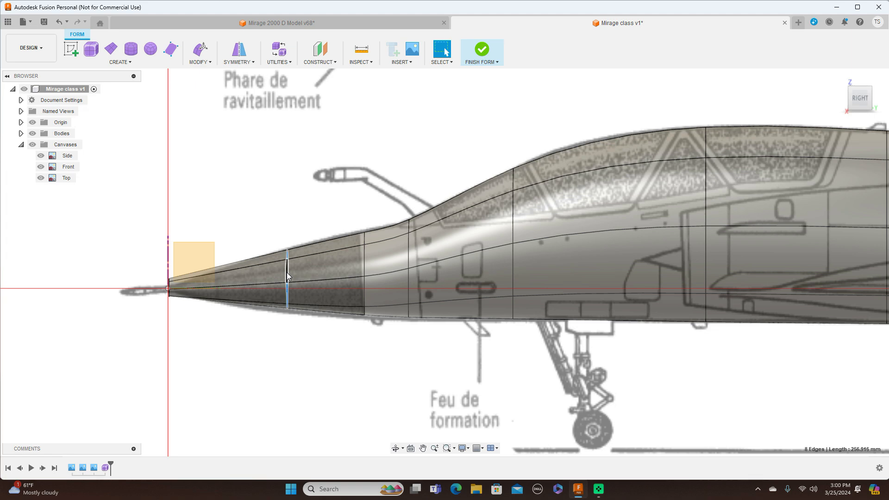
right_click(287, 277)
click(306, 256)
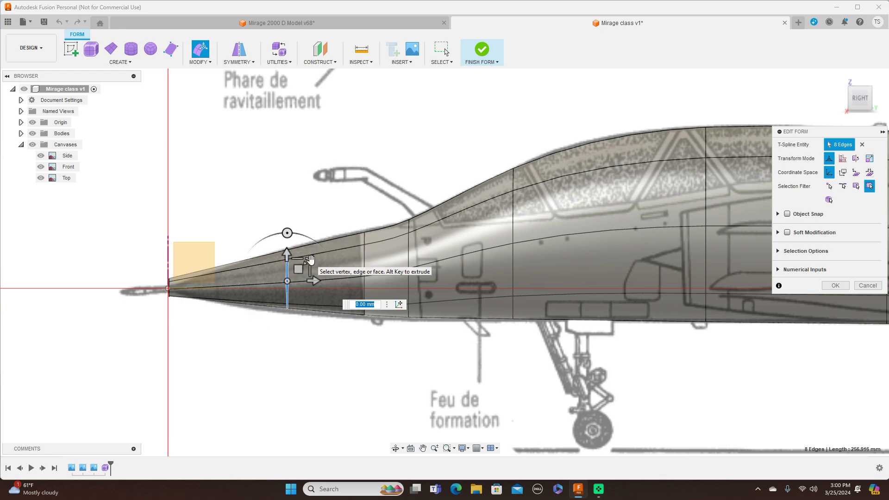
drag(308, 260, 299, 274)
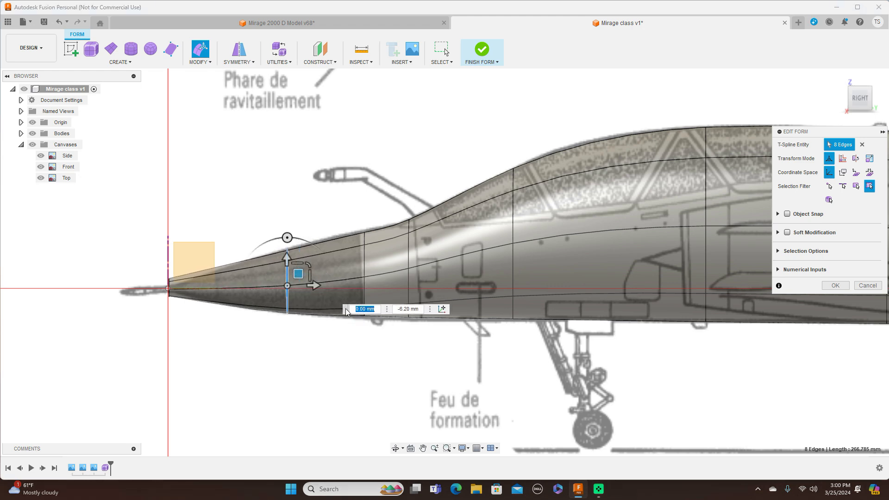
Step: Scale the nose cone's base loop in the side plane by 1.068 and raise the mid-nose loop's top vertex by about 2.5 mm
double_click(365, 265)
drag(385, 253, 384, 256)
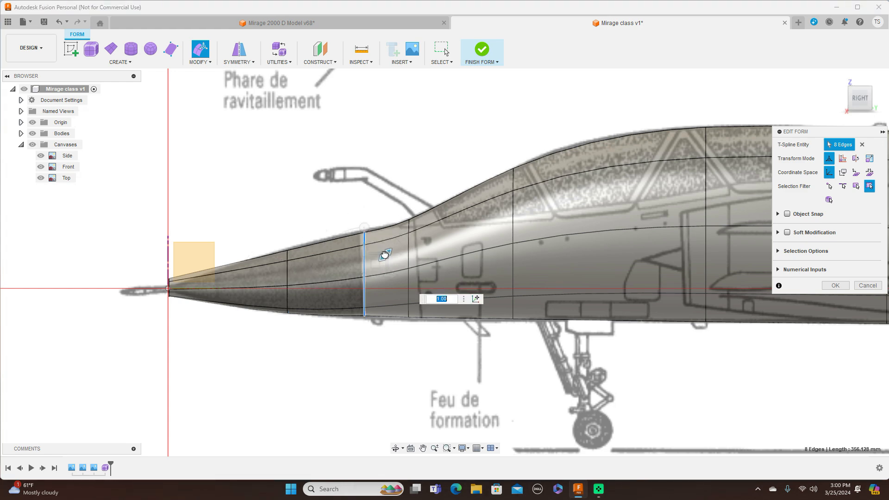
text(1.068)
key(Return)
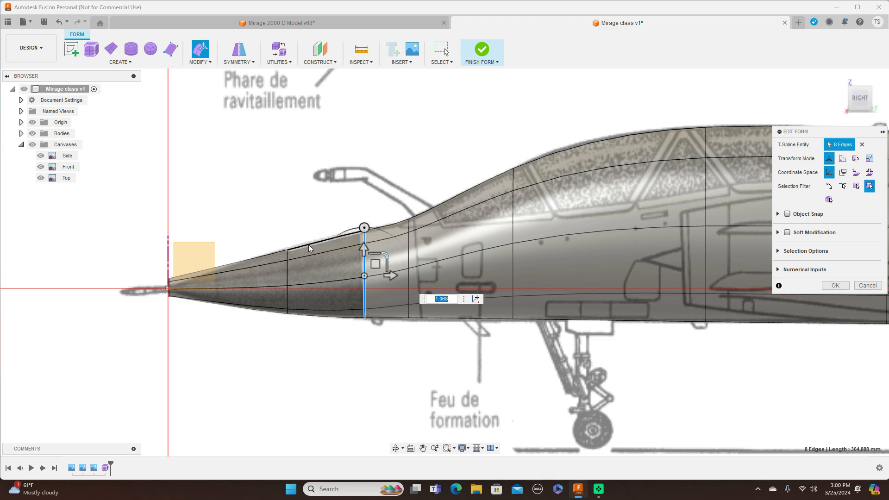
click(287, 250)
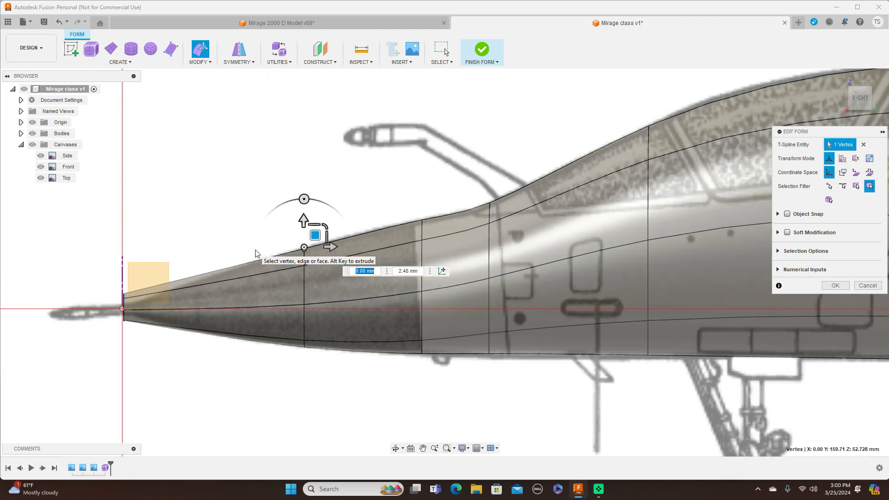
Step: Scale the open loop at the nose tip down by a factor of about 0.709 in the side plane
scroll(130, 298, up, 3)
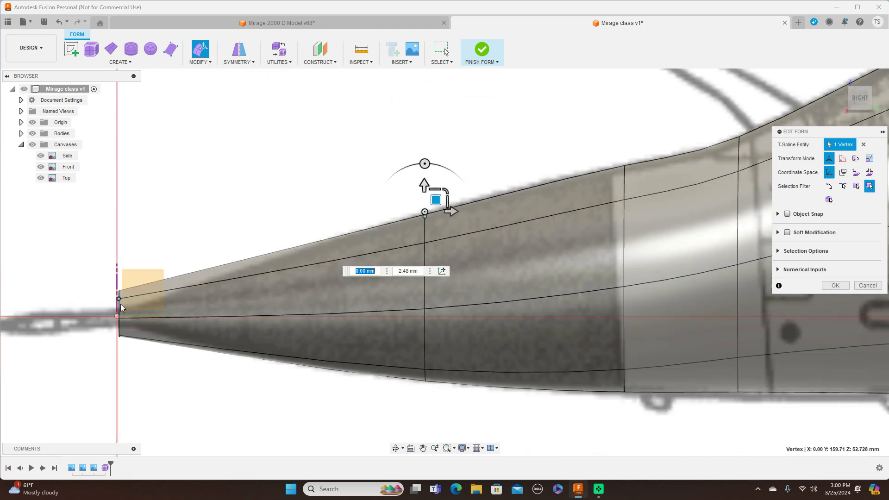
double_click(133, 299)
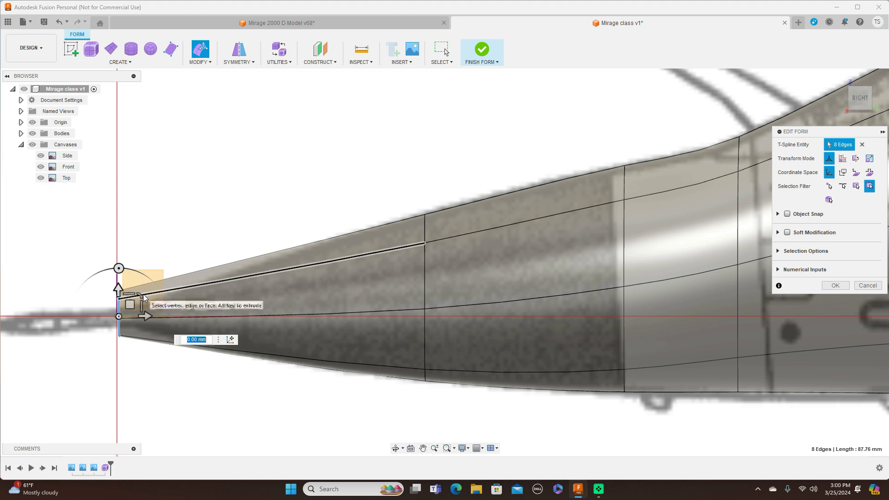
drag(142, 295, 133, 302)
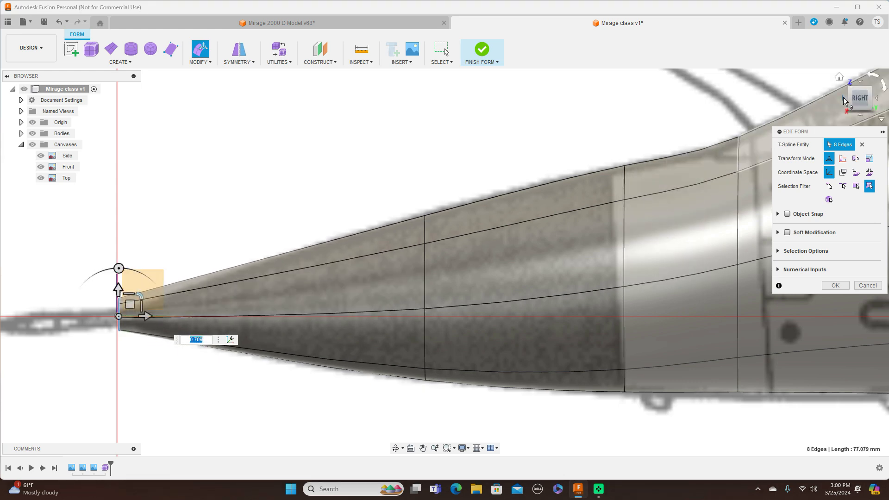
Step: Move the nose tip loop's two side vertices inward against the Front canvas, the +X one by about 4.1 mm
click(842, 98)
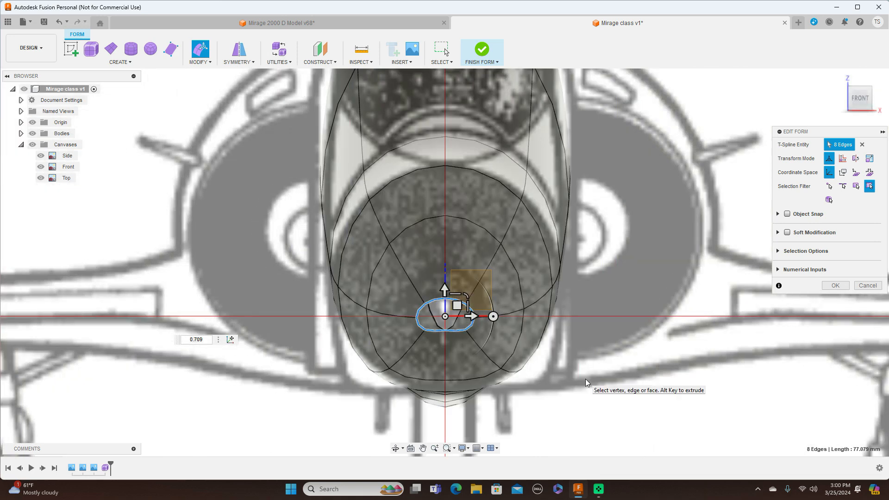
scroll(585, 379, down, 3)
middle_drag(629, 390, 636, 297)
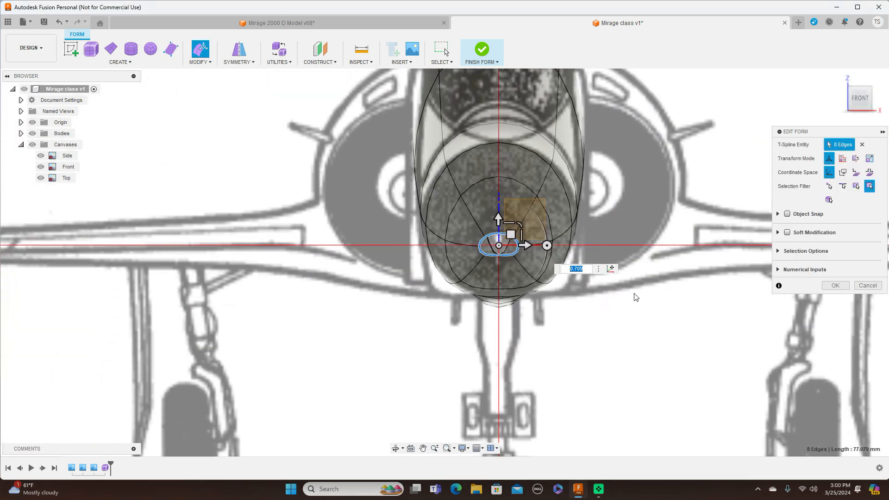
scroll(636, 297, up, 2)
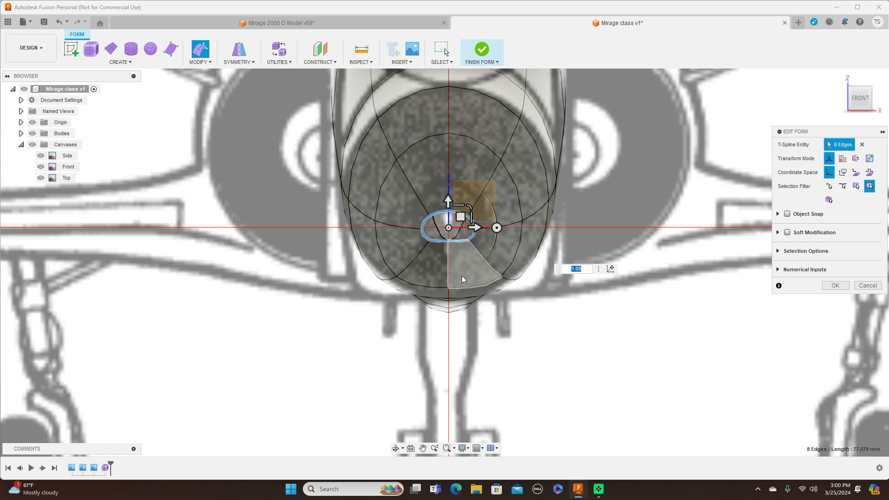
scroll(462, 274, up, 3)
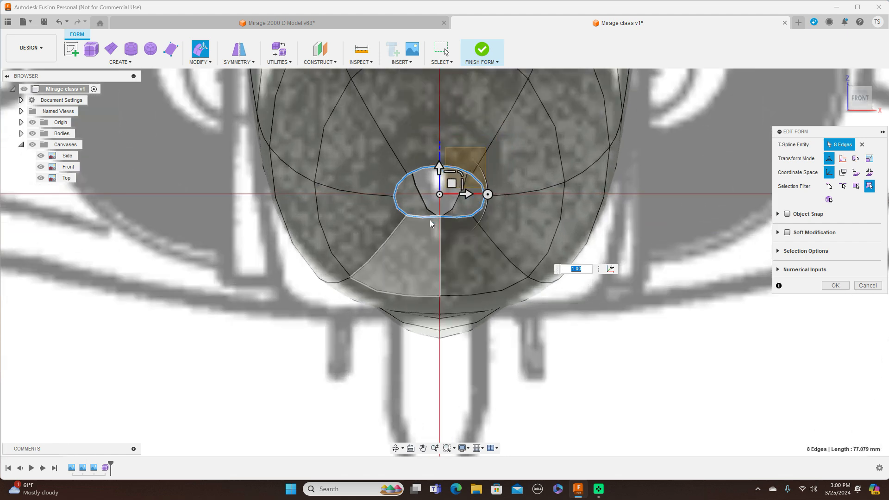
click(395, 198)
drag(407, 185, 480, 185)
click(485, 197)
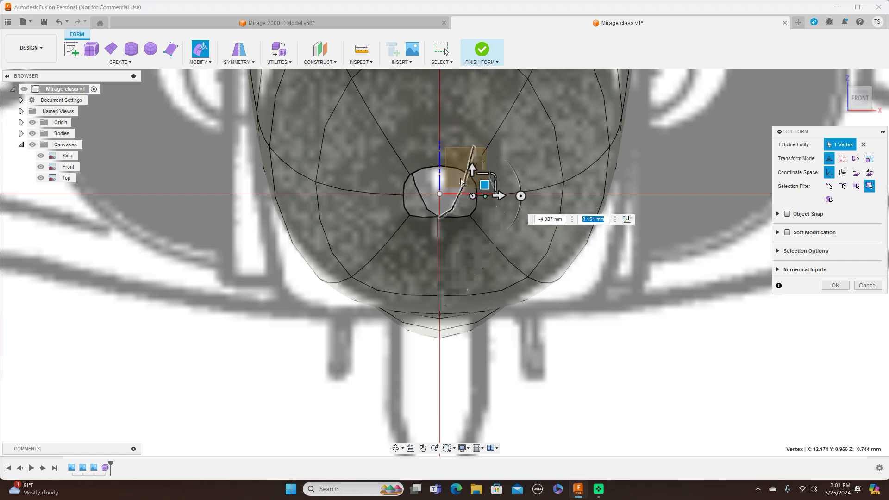
Step: Move the nose tip loop's two upper side edges inward by about 1.8 mm and 1.7 mm in the front plane
click(406, 191)
drag(422, 174, 425, 175)
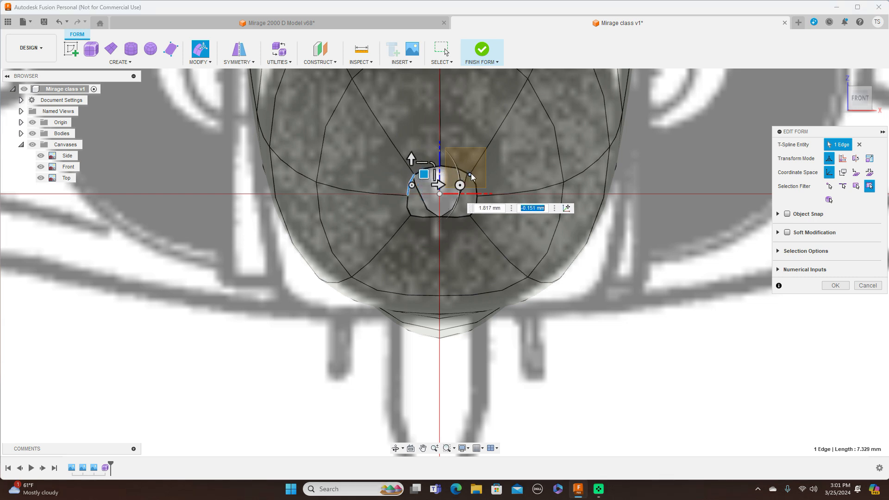
click(475, 187)
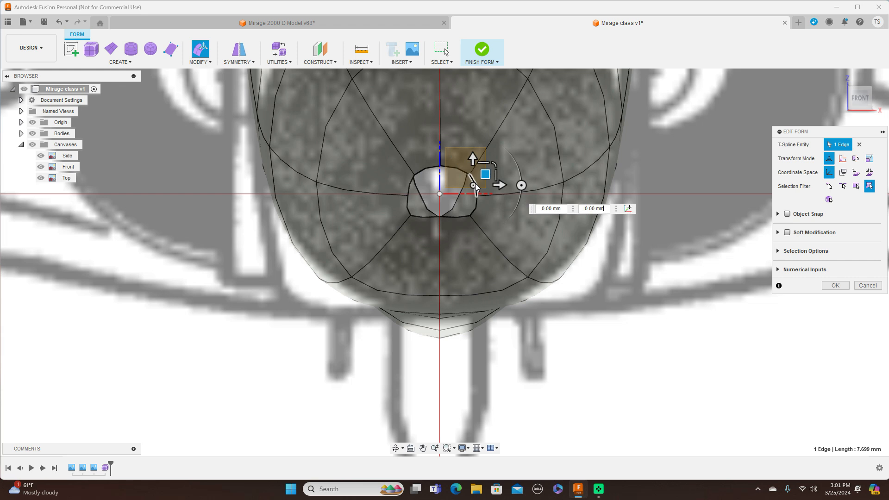
drag(485, 174, 481, 173)
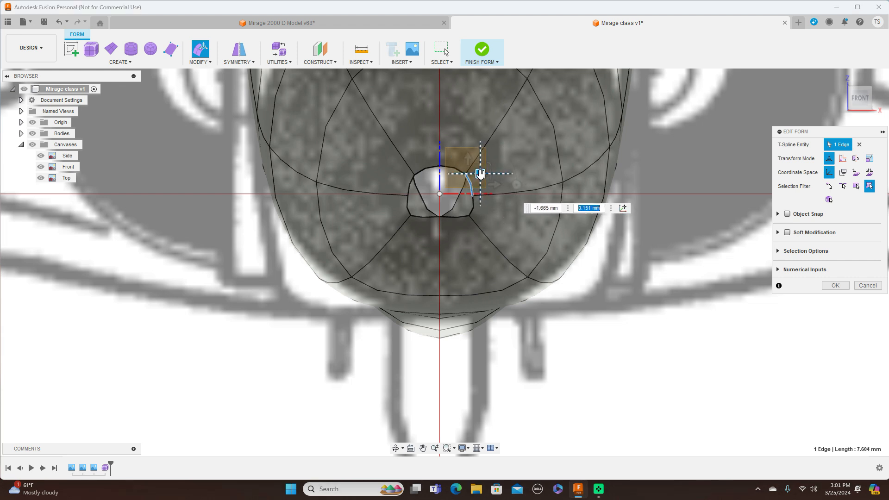
Step: Move the nose tip loop's two lower side edges inward by about 1.8 mm and 1.5 mm in the front plane
click(409, 213)
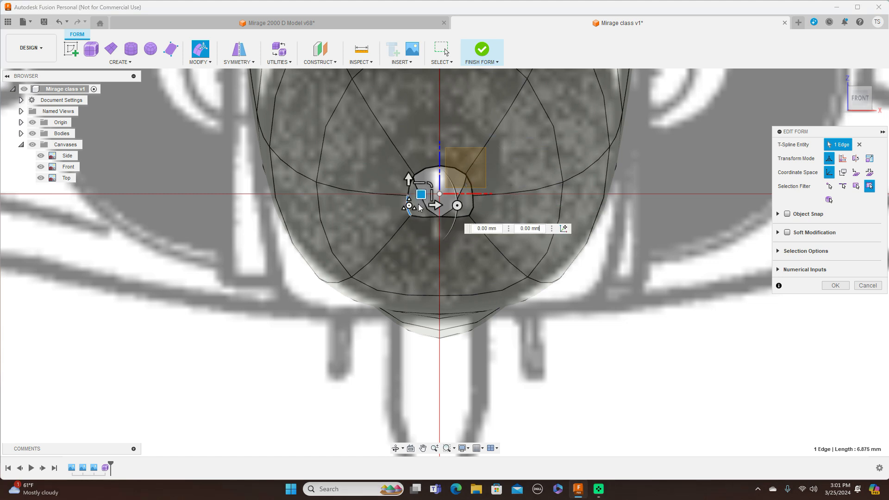
drag(421, 194, 427, 195)
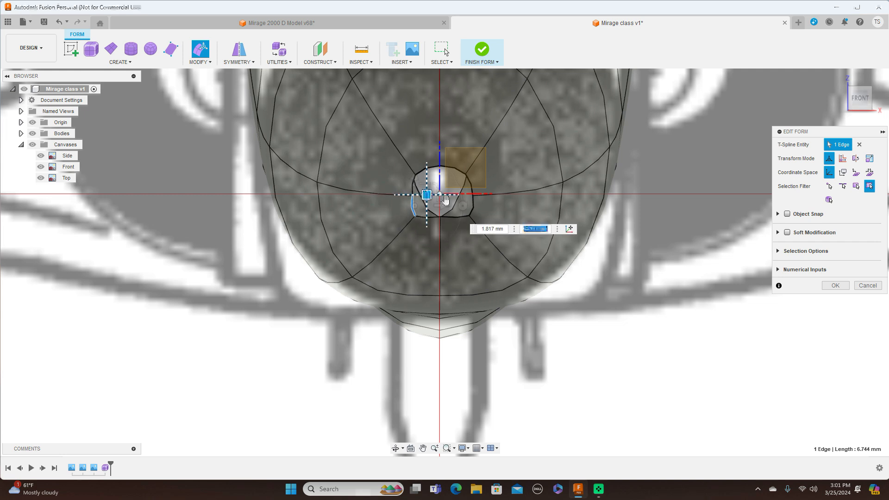
click(471, 211)
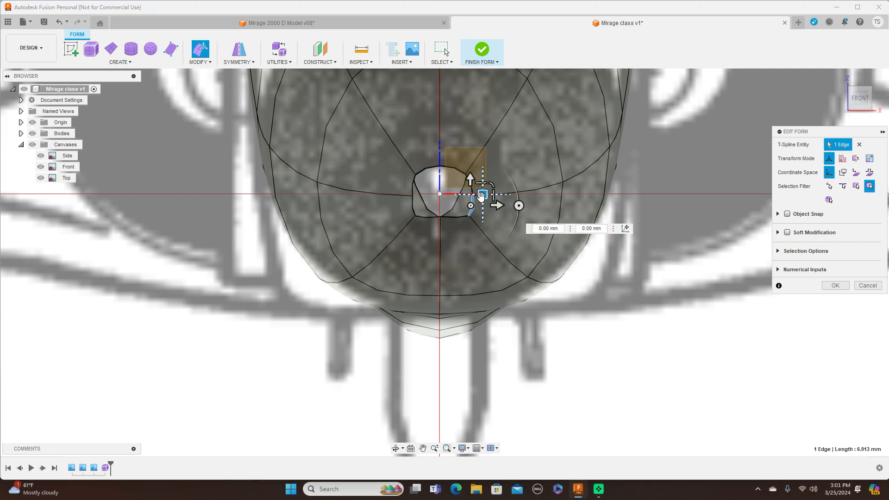
drag(478, 195, 476, 195)
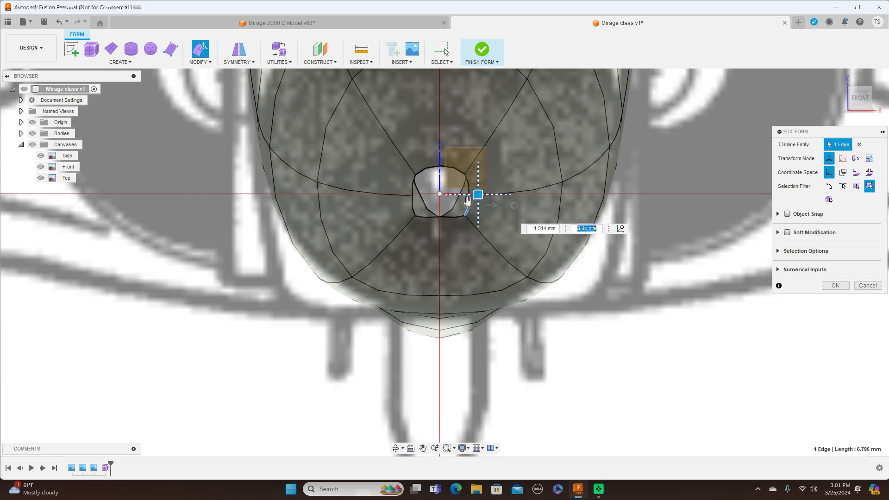
Step: Lower the nose tip loop's bottom vertex by about 5.45 mm to round out the opening
click(440, 216)
drag(450, 203, 454, 221)
scroll(461, 217, up, 2)
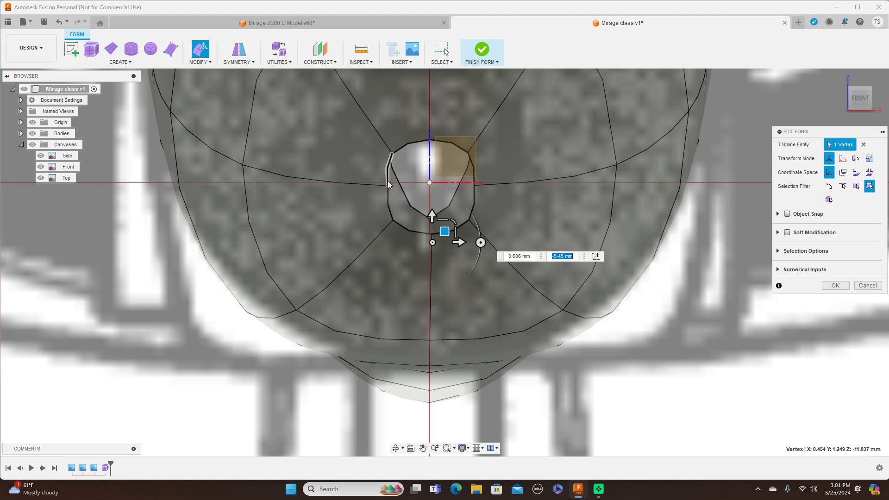
Step: Scale the whole nose tip loop down in the side plane to fit the tip outline on the Side canvas
scroll(542, 190, down, 2)
double_click(448, 154)
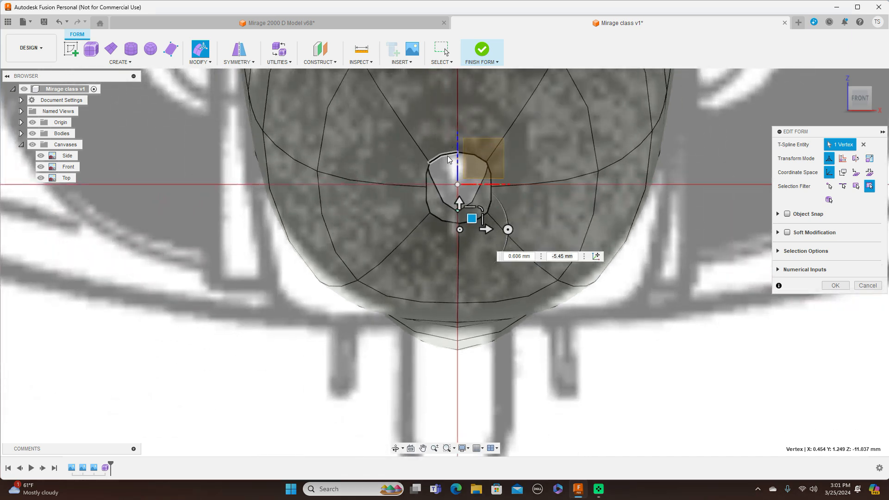
click(879, 101)
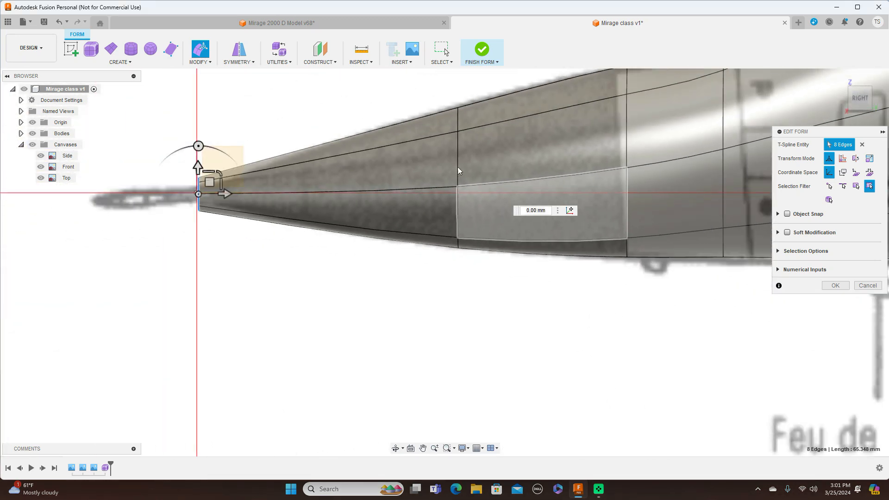
scroll(289, 253, up, 2)
middle_drag(289, 254, 345, 310)
scroll(335, 274, up, 1)
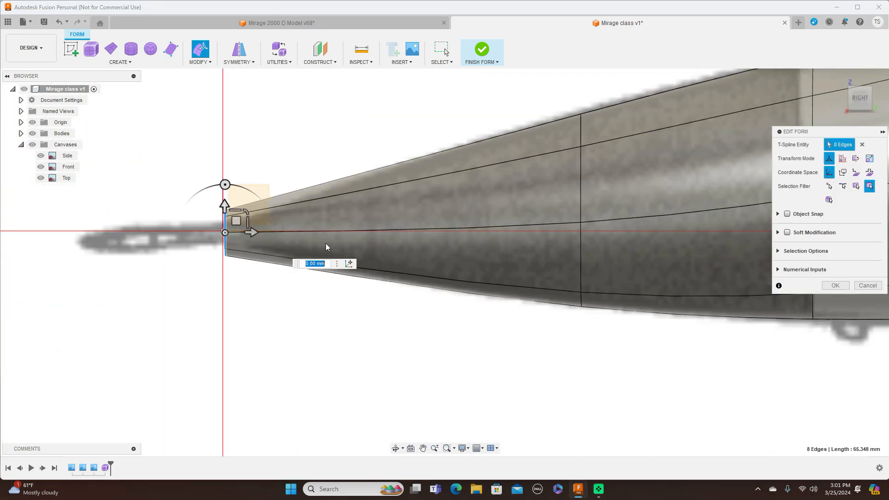
drag(243, 213, 240, 218)
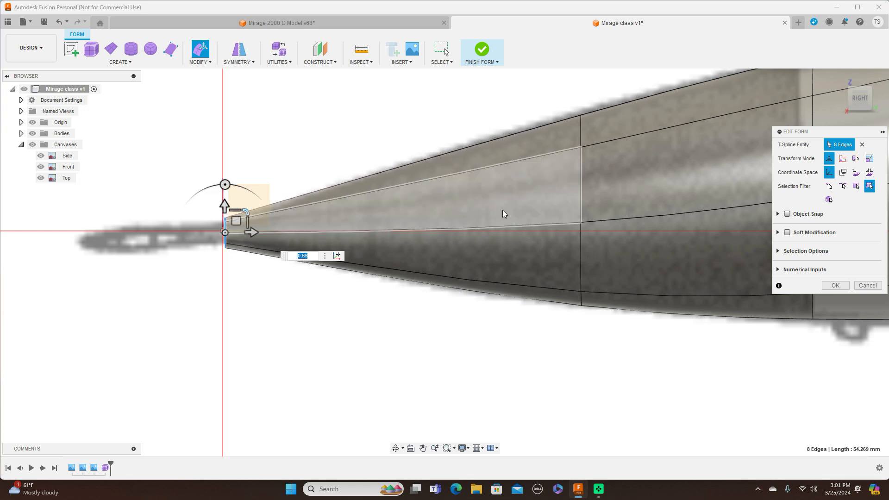
Step: Scale the mid-nose loop up slightly in the side plane to match the Side canvas
double_click(581, 186)
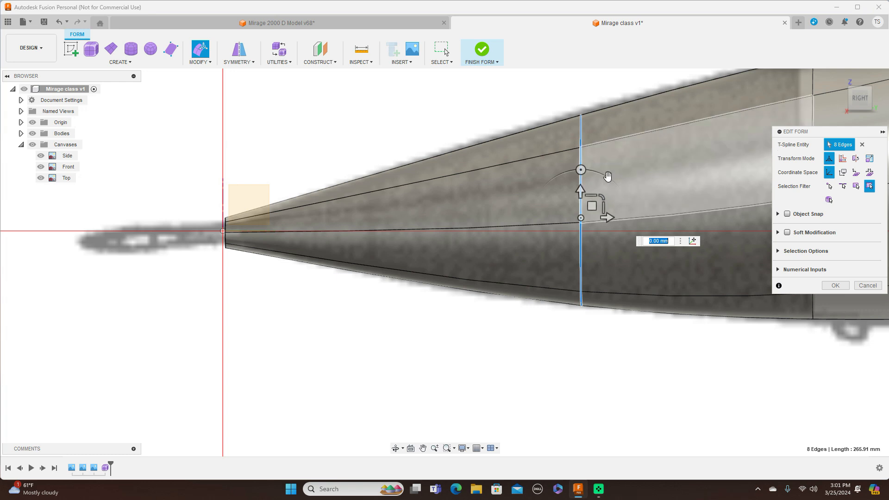
drag(606, 199, 592, 205)
scroll(705, 375, down, 3)
Step: Lower the top edge just behind the nose cone's base loop by about 0.8 mm to follow the Side canvas
middle_drag(705, 375, 421, 347)
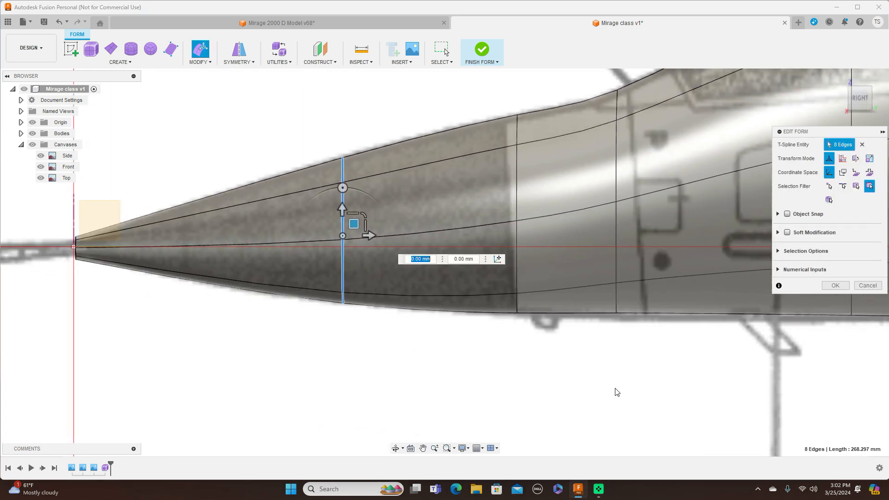
middle_drag(591, 391, 513, 395)
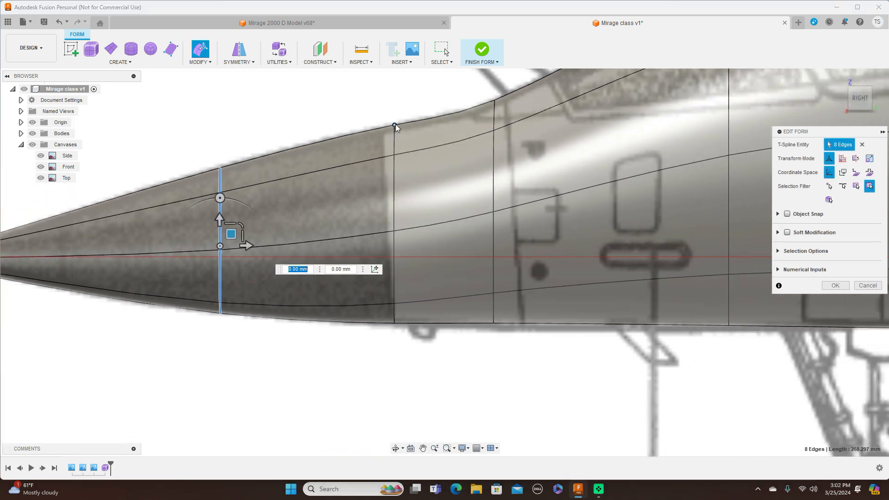
click(433, 119)
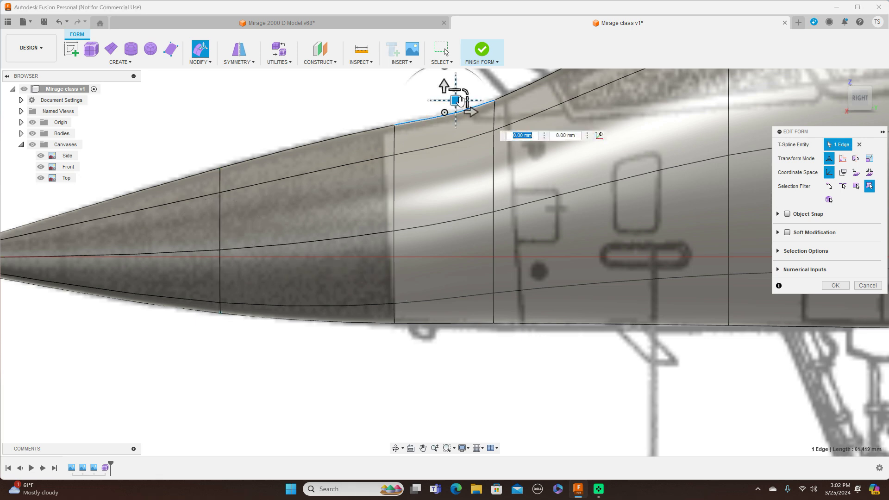
drag(457, 100, 456, 103)
Step: Lower the bottom vertex of the first loop behind the nose cone by about 1.05 mm and the belly edge behind it by about 2.1 mm
scroll(529, 300, down, 5)
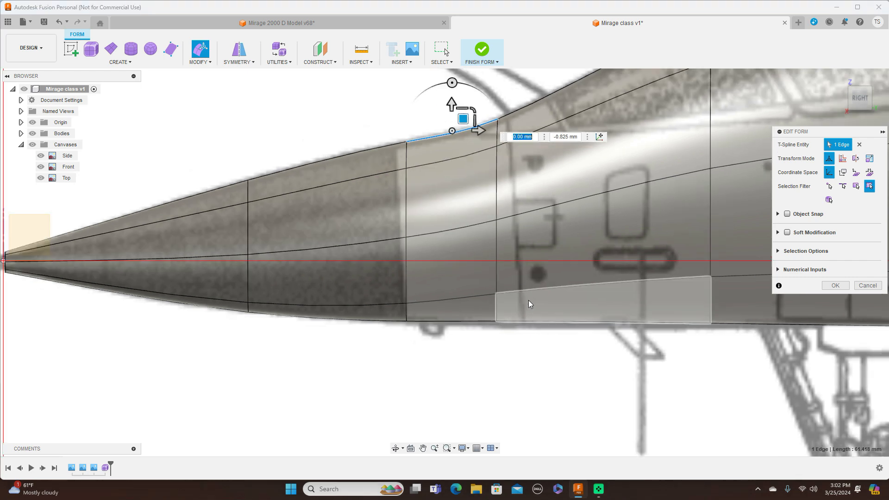
middle_drag(730, 357, 491, 378)
scroll(493, 376, down, 1)
scroll(493, 368, up, 1)
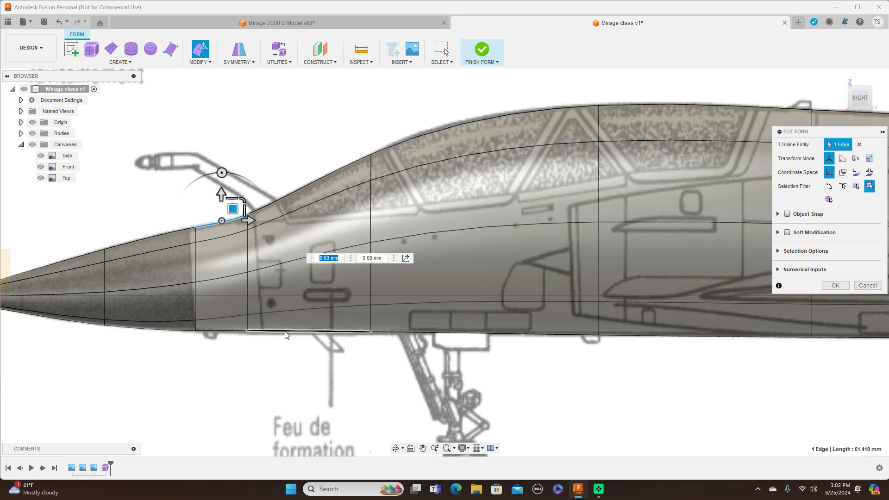
click(247, 331)
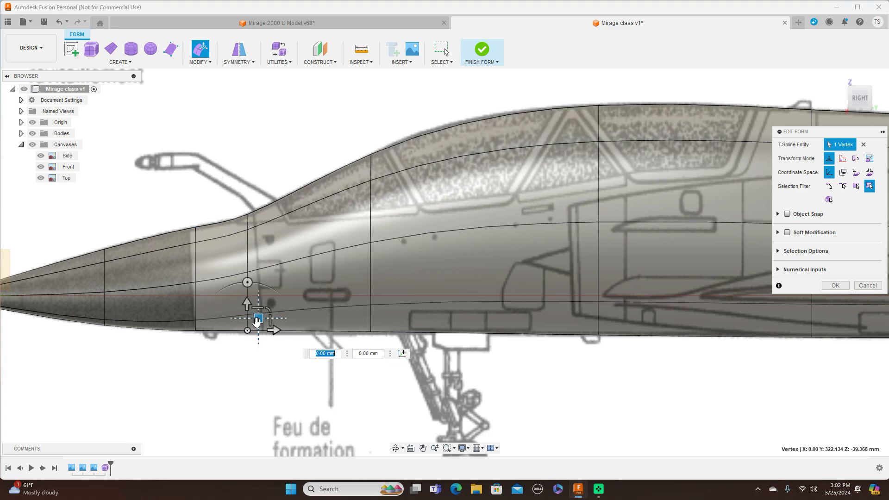
drag(258, 319, 258, 321)
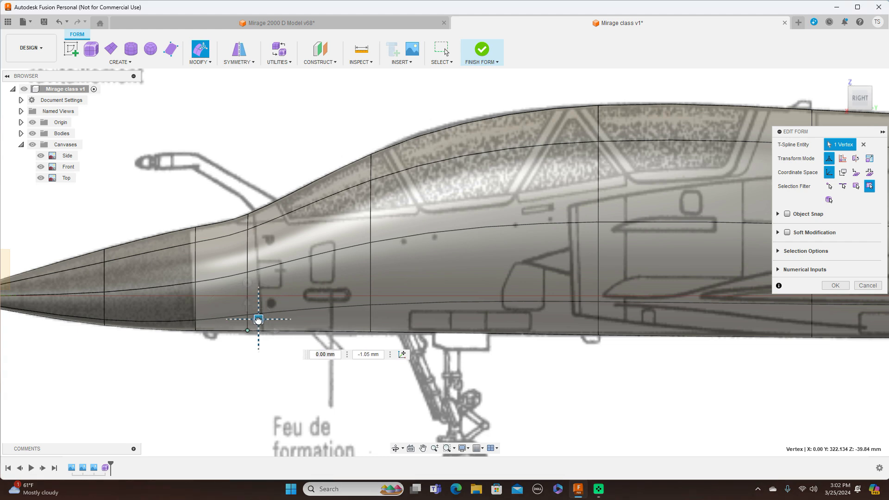
click(299, 332)
drag(320, 319, 318, 320)
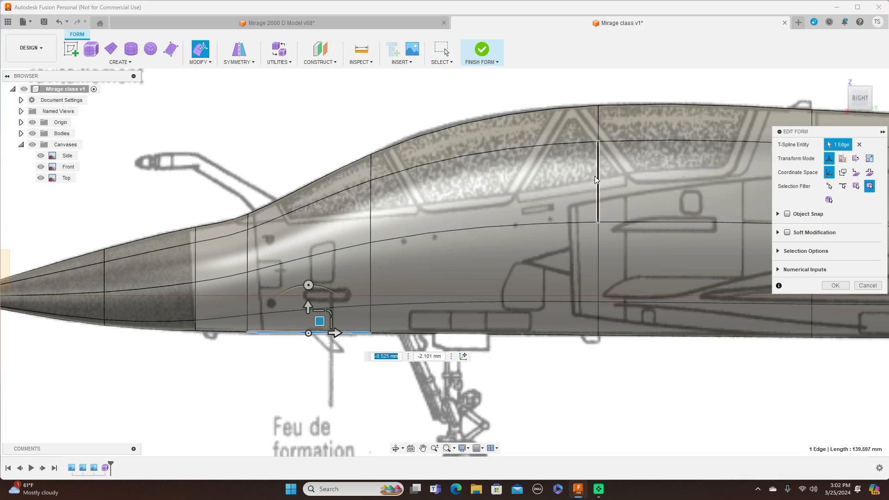
Step: Insert an edge loop behind the windshield loop with Exact mode, Single side and insert location -0.30
double_click(372, 212)
click(210, 63)
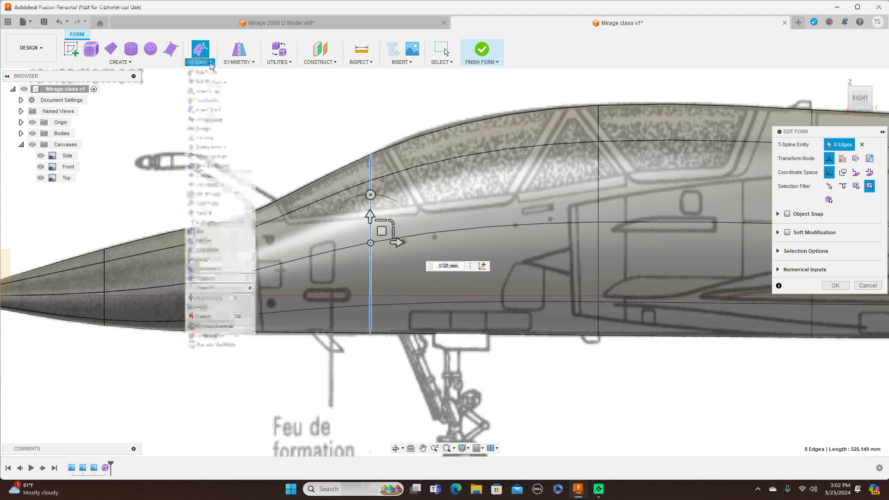
click(215, 91)
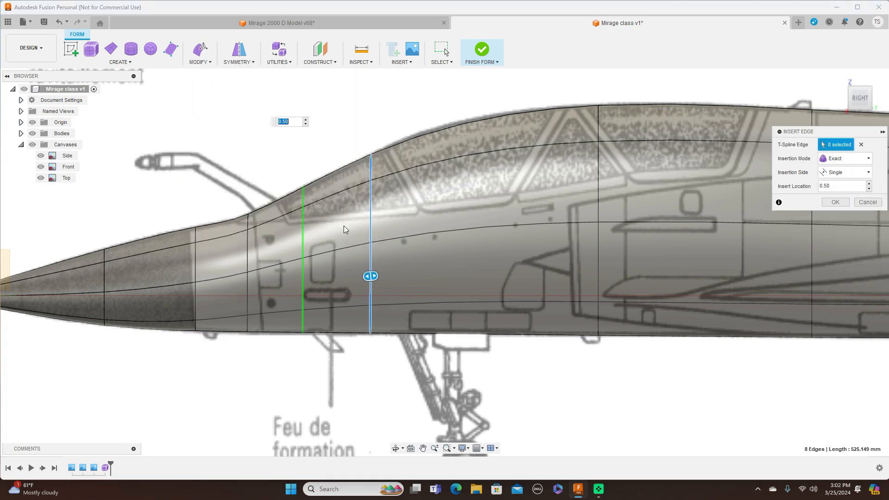
drag(373, 276, 509, 267)
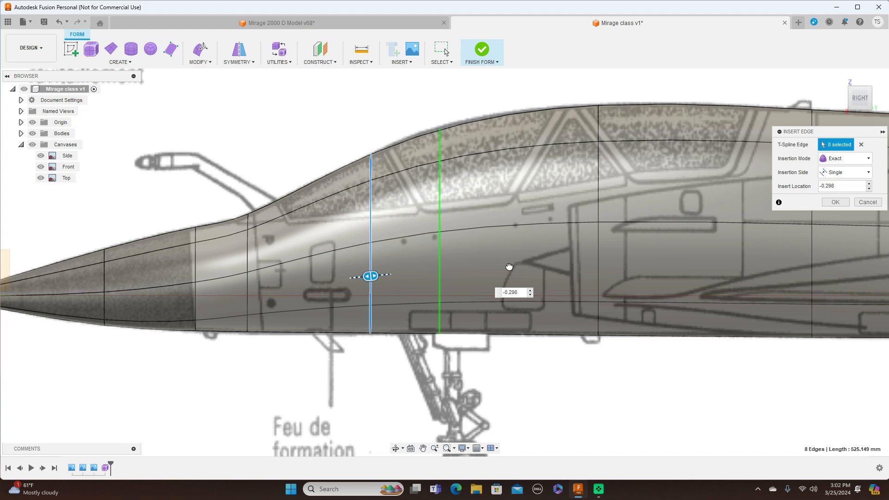
click(836, 202)
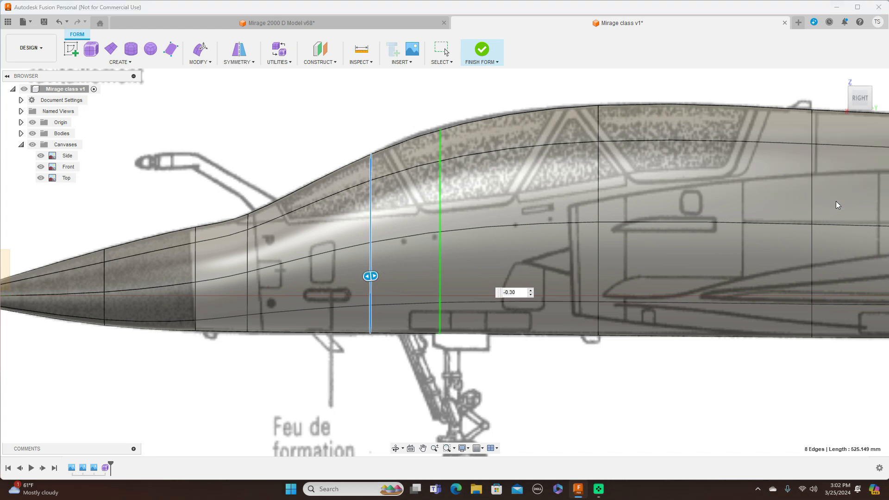
Step: Edit the inserted canopy loop, raising it by about 2.6 mm to meet the canopy outline on the Side canvas
double_click(440, 204)
right_click(440, 204)
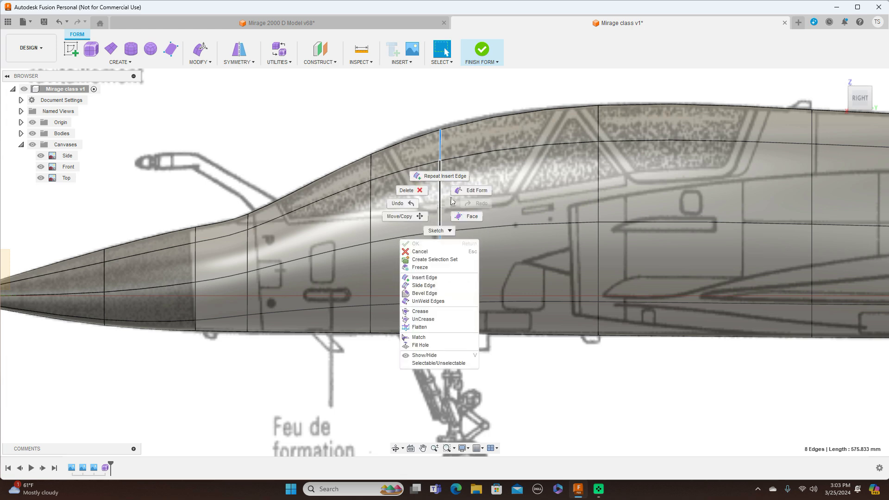
click(477, 190)
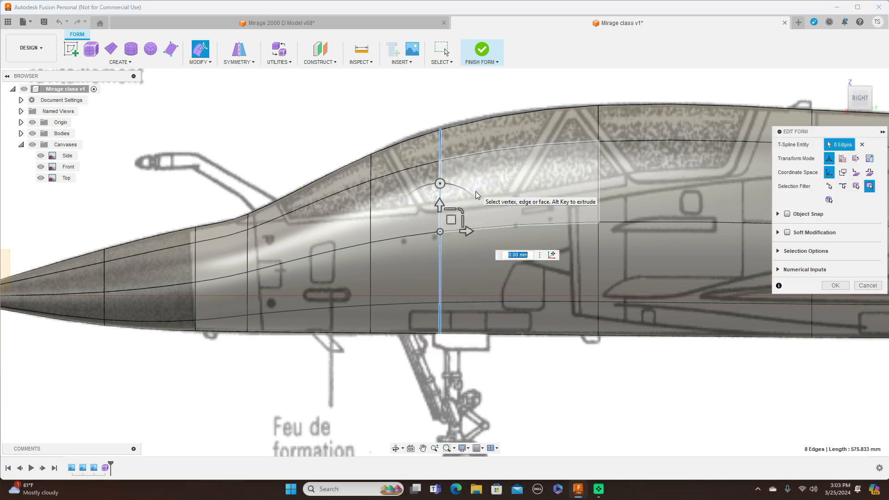
drag(453, 221, 453, 219)
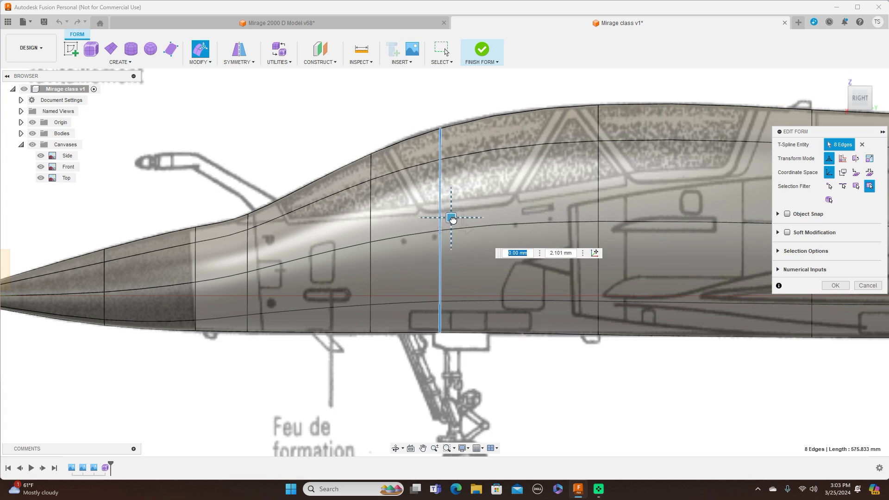
drag(453, 219, 453, 219)
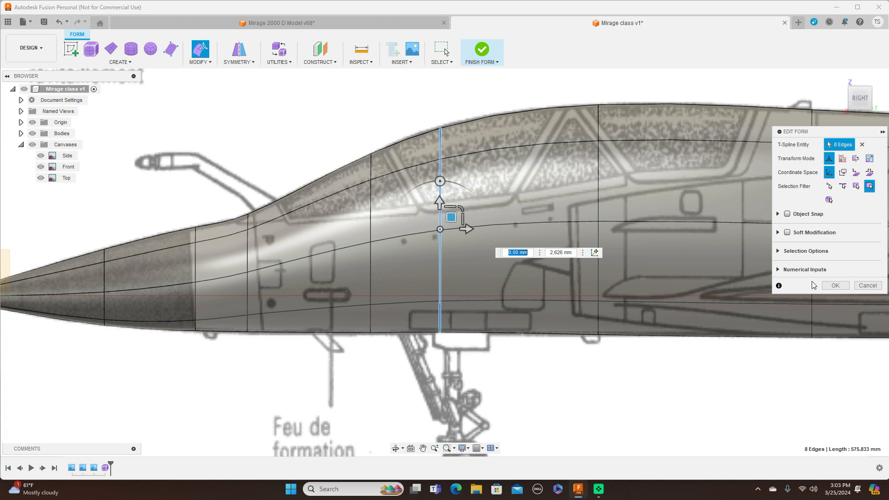
scroll(343, 234, up, 1)
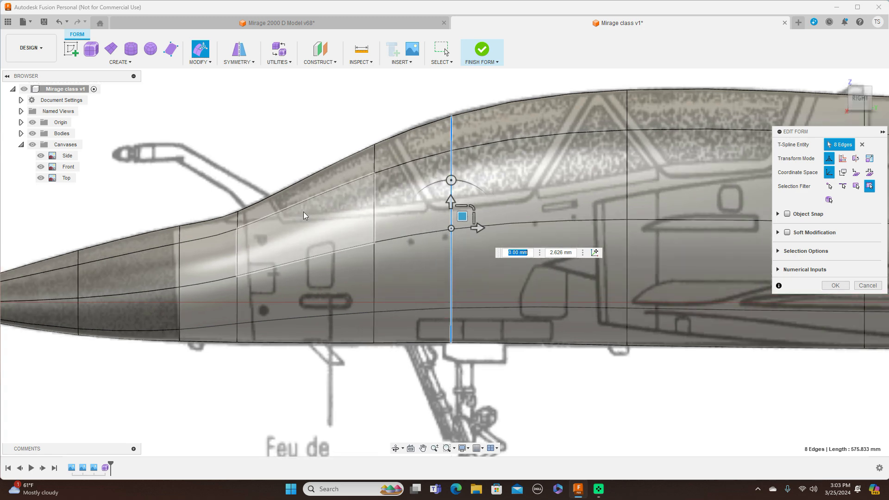
Step: Lower the top vertex at the windshield base by about 1.4 mm and raise the top vertex of the inserted canopy loop by about 1.9 mm
click(237, 211)
drag(249, 200, 248, 202)
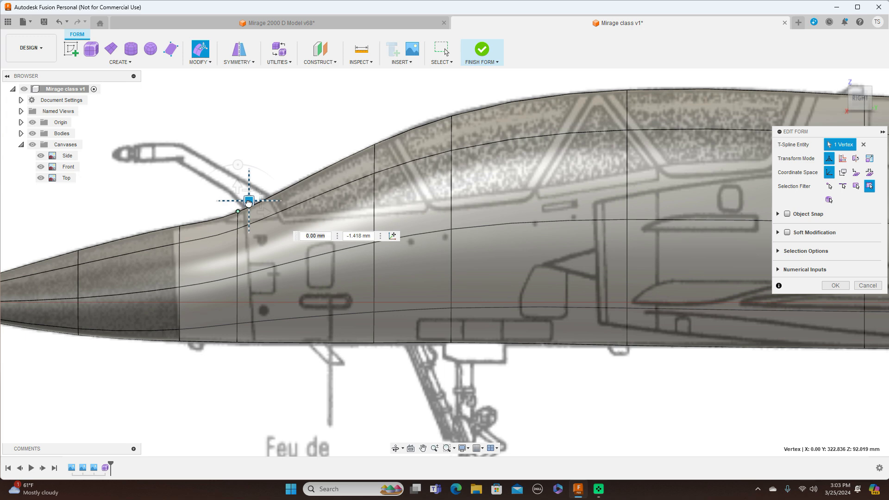
drag(249, 202, 249, 202)
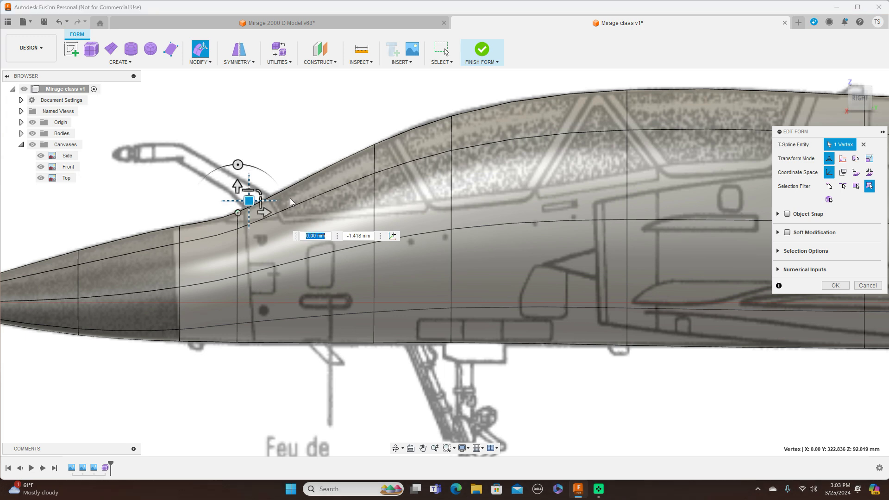
click(452, 116)
drag(465, 104, 466, 103)
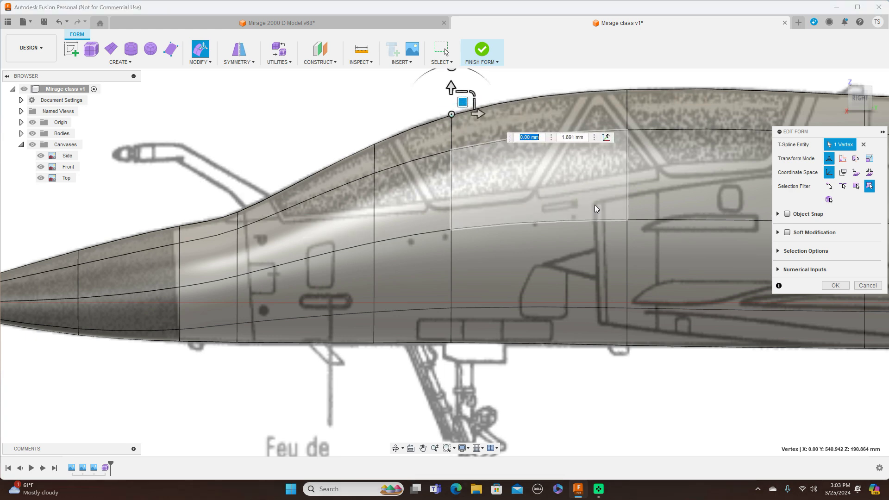
Step: Toggle the visibility of the bodies and canvases to compare the form's outline with the Side canvas
scroll(595, 205, down, 3)
scroll(711, 362, down, 2)
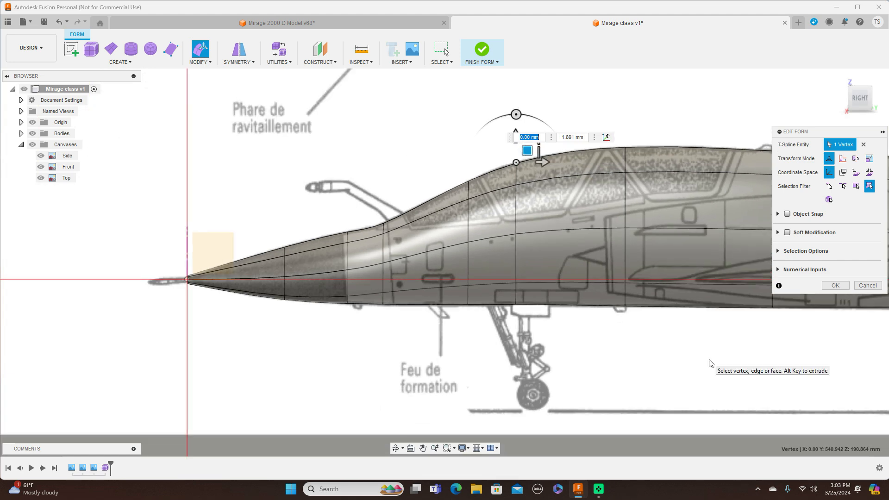
click(33, 134)
click(34, 134)
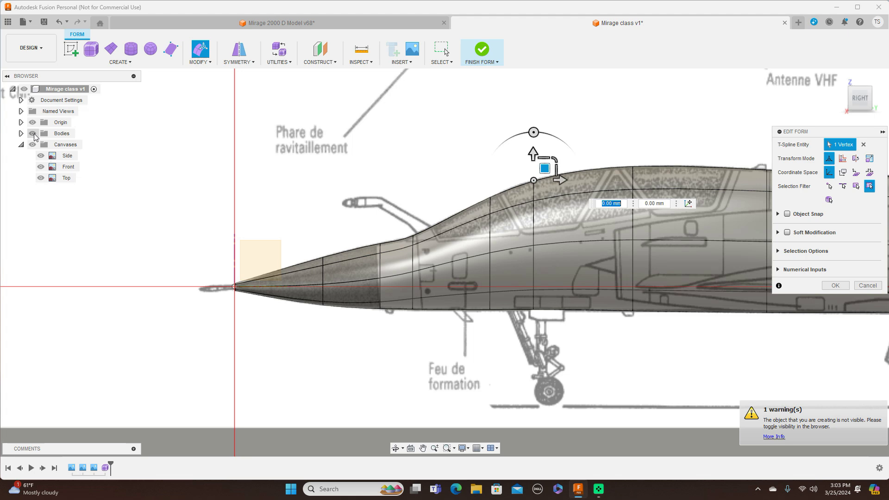
click(33, 145)
click(33, 145)
click(34, 145)
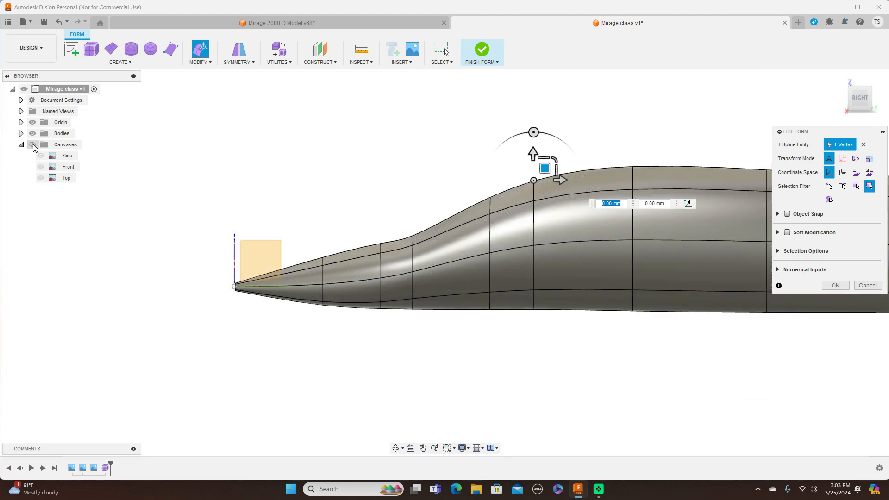
click(33, 146)
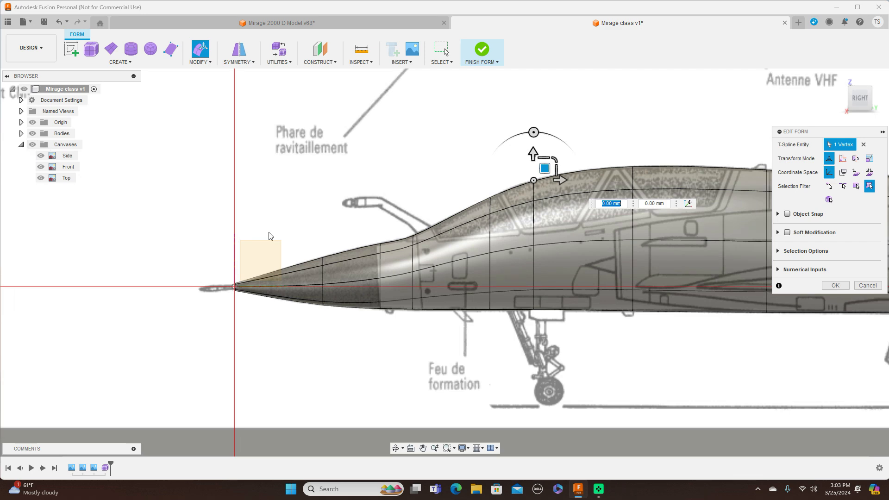
Step: Lower the top vertex of the nose cone's base loop by about 2.2 mm to follow the Side canvas
scroll(273, 237, up, 2)
middle_drag(362, 182, 272, 184)
scroll(271, 184, up, 1)
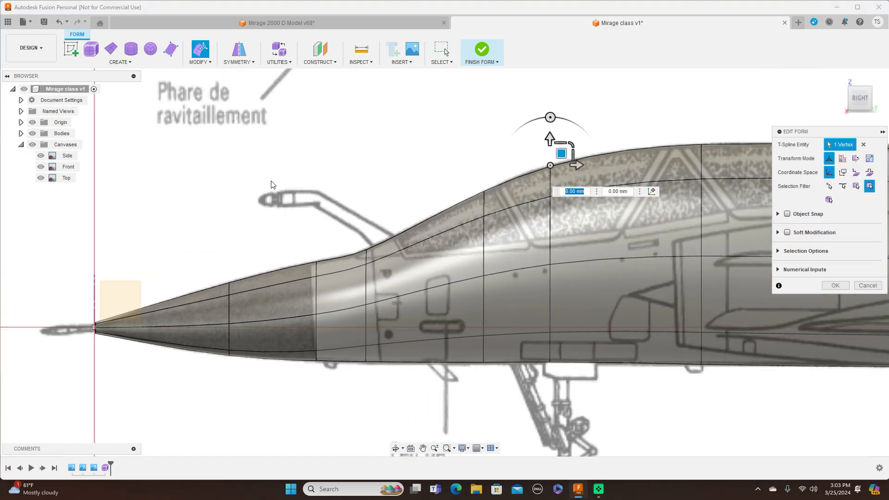
click(316, 262)
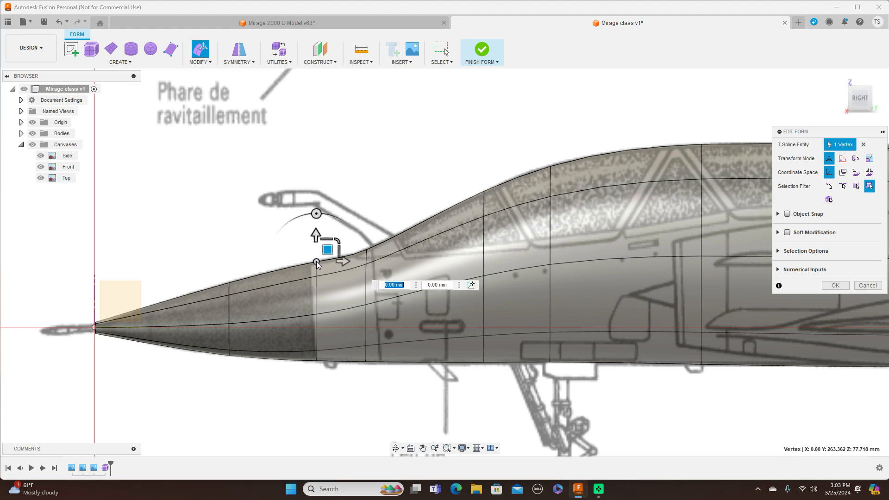
drag(326, 250, 326, 250)
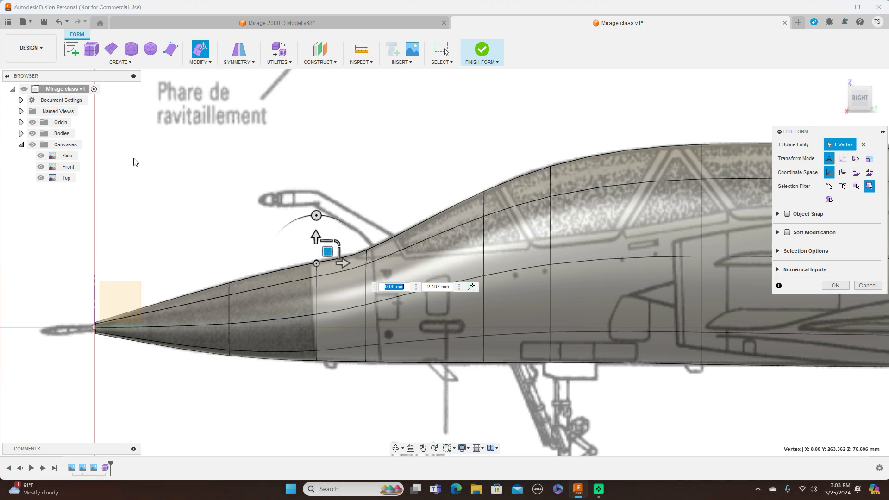
Step: Examine the upper outline between the nose cone and windshield with the canvases hidden and shown
click(33, 145)
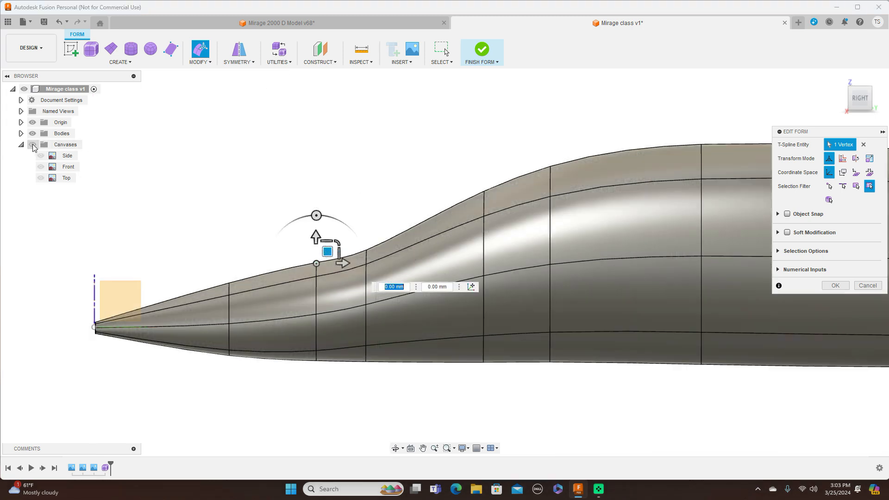
click(33, 145)
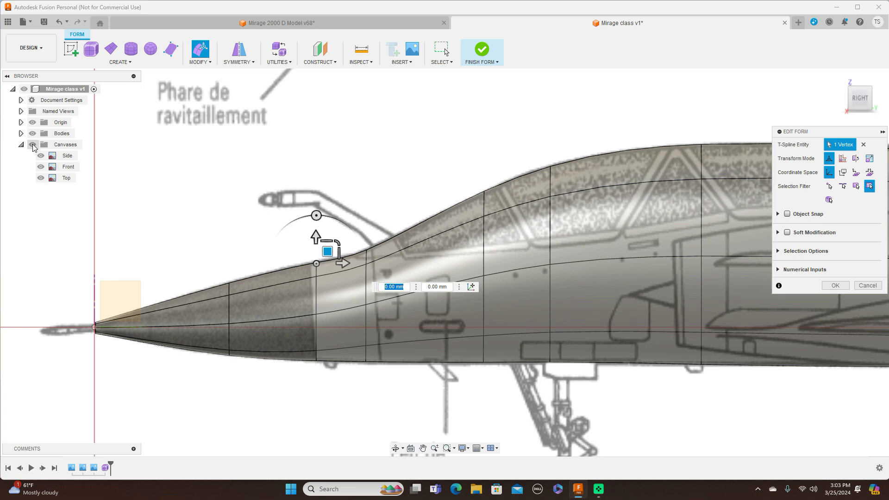
click(33, 145)
click(33, 145)
scroll(313, 191, up, 1)
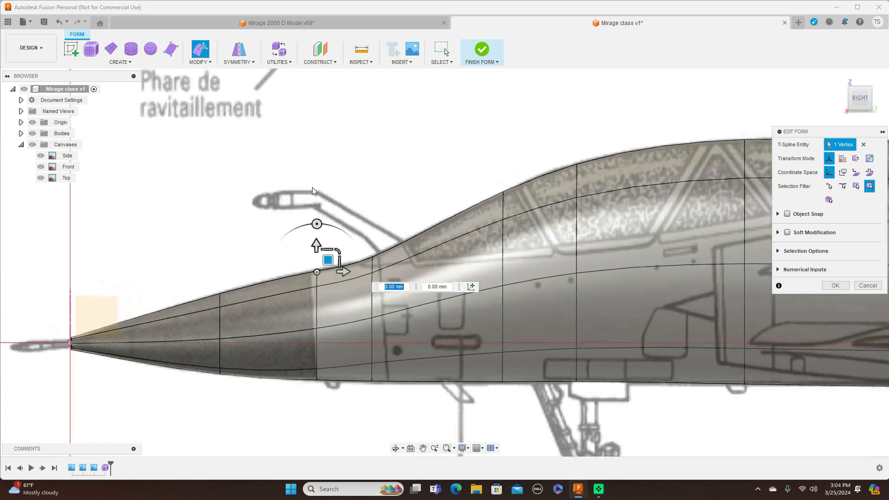
scroll(313, 187, up, 1)
middle_drag(408, 179, 418, 130)
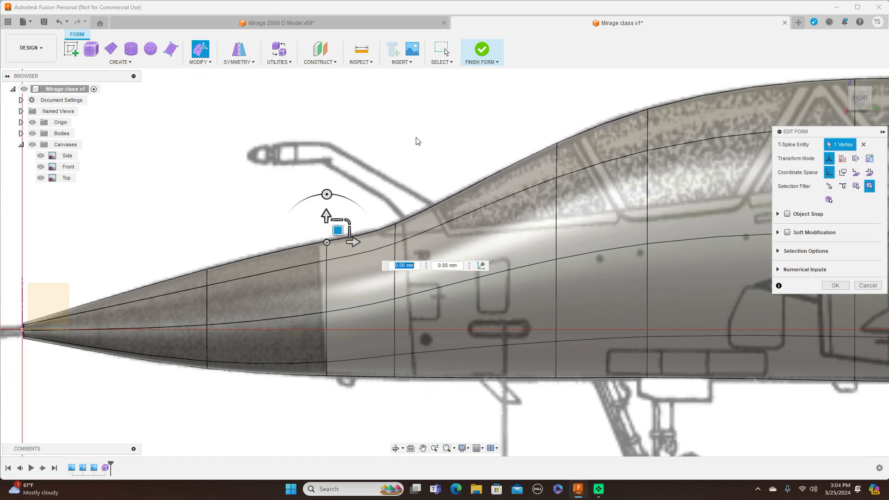
click(395, 224)
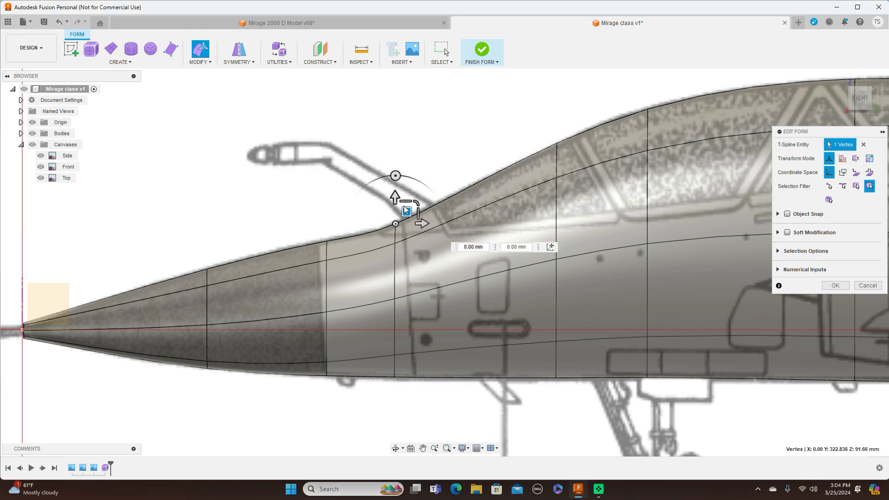
click(404, 209)
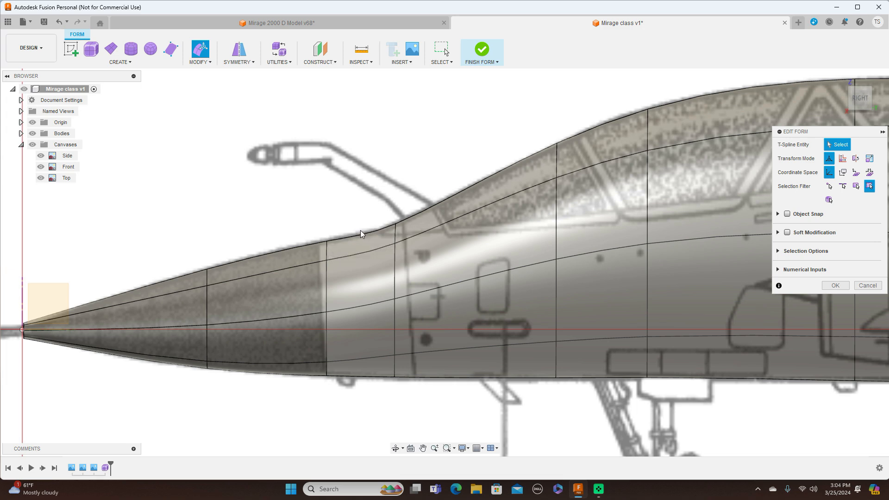
Step: Insert an edge loop ahead of the windshield base loop with Exact mode, Single side and insert location -0.42
double_click(396, 277)
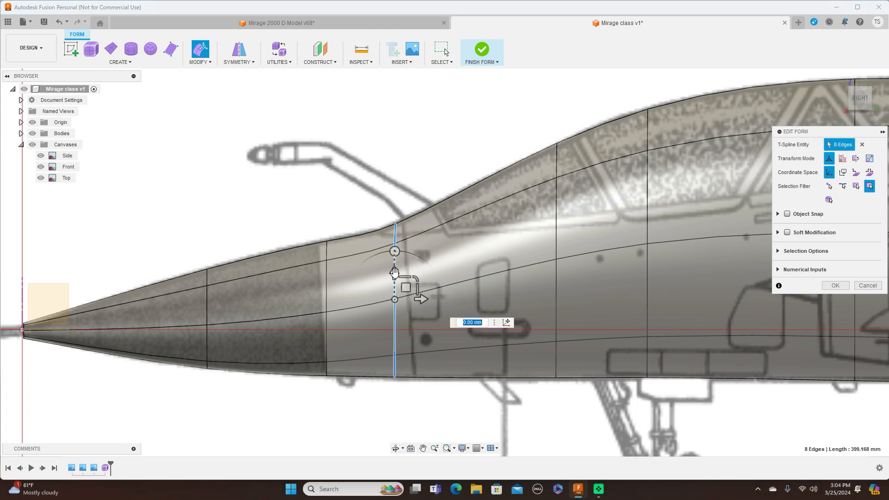
click(206, 62)
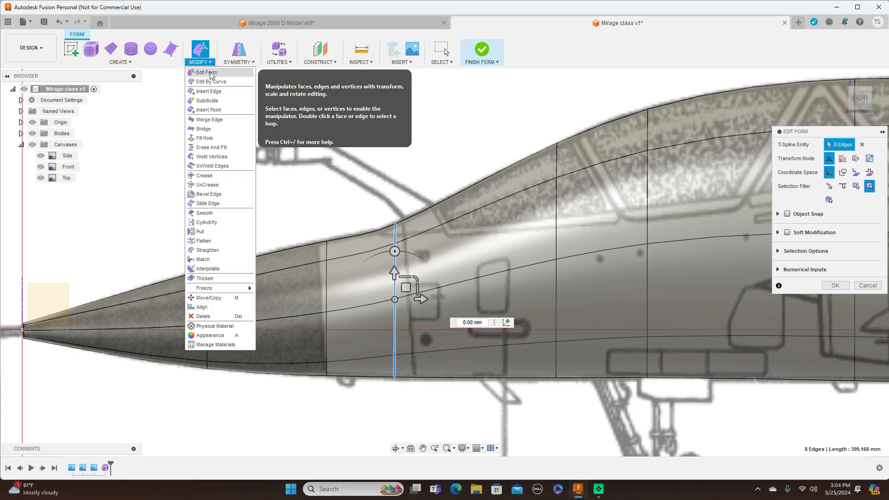
click(211, 92)
drag(389, 330, 275, 349)
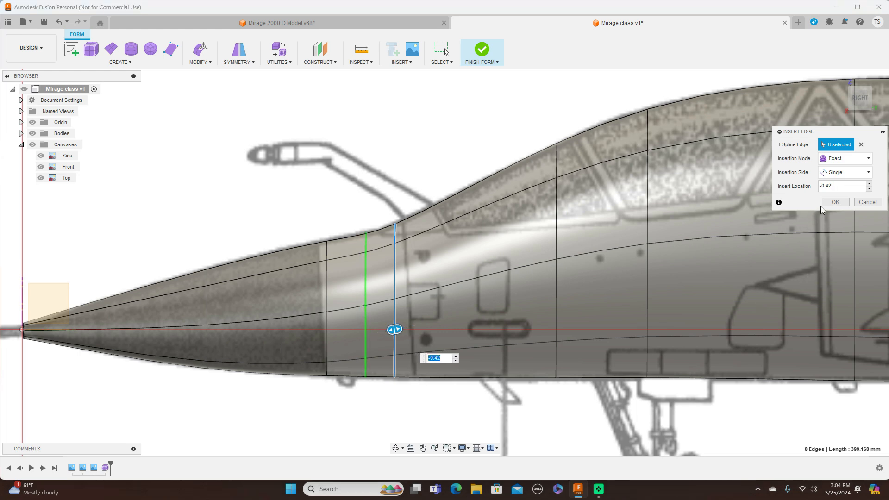
click(835, 203)
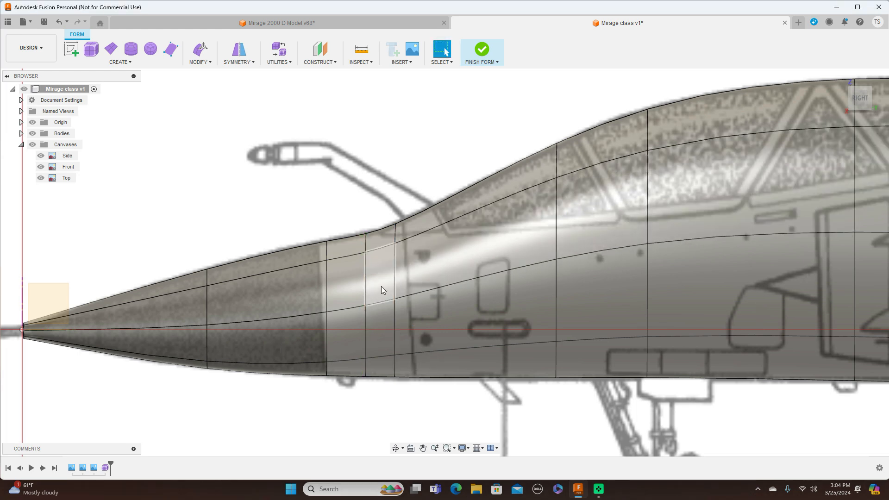
Step: Edit the loop inserted ahead of the windshield base, raising it by about 1.2 mm
double_click(367, 285)
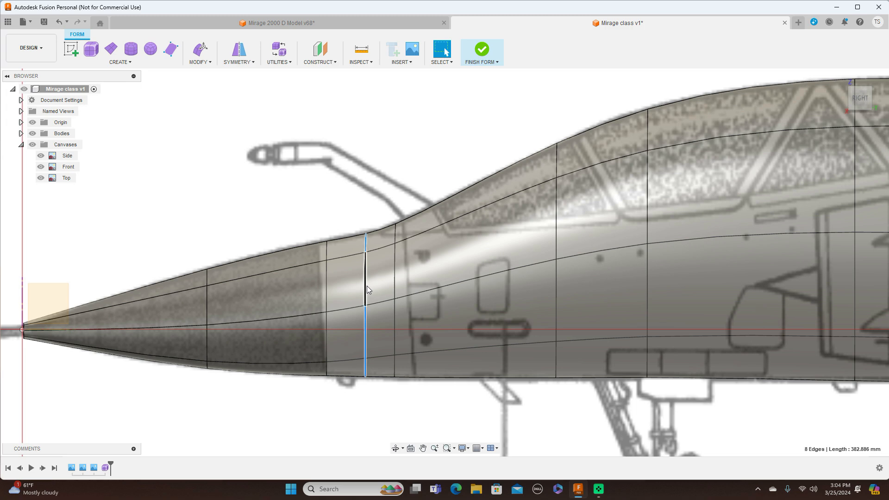
right_click(366, 286)
click(396, 274)
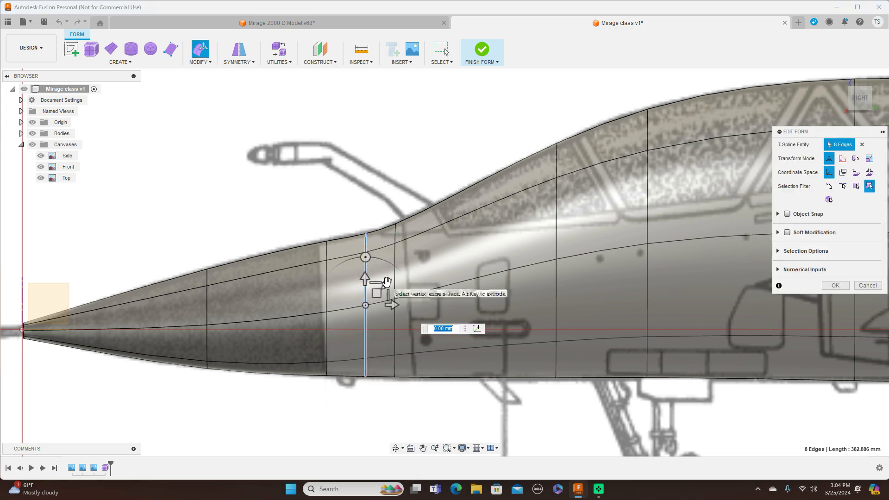
drag(389, 281, 387, 284)
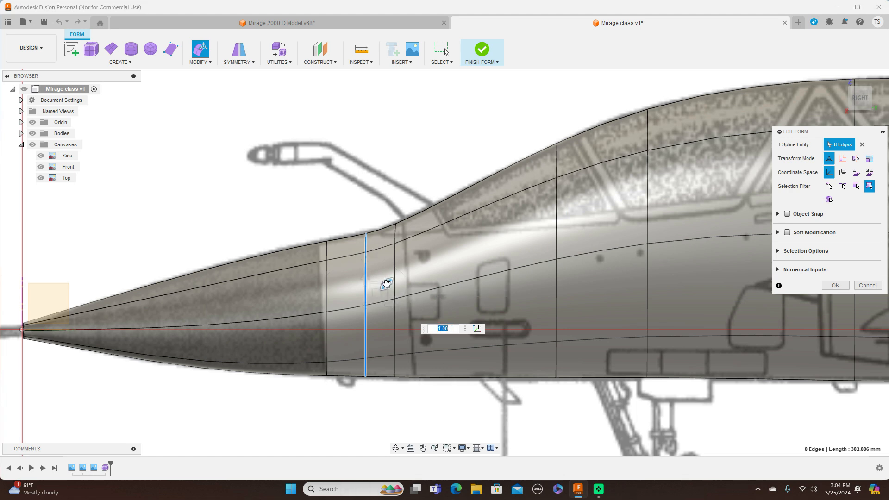
drag(386, 283, 376, 292)
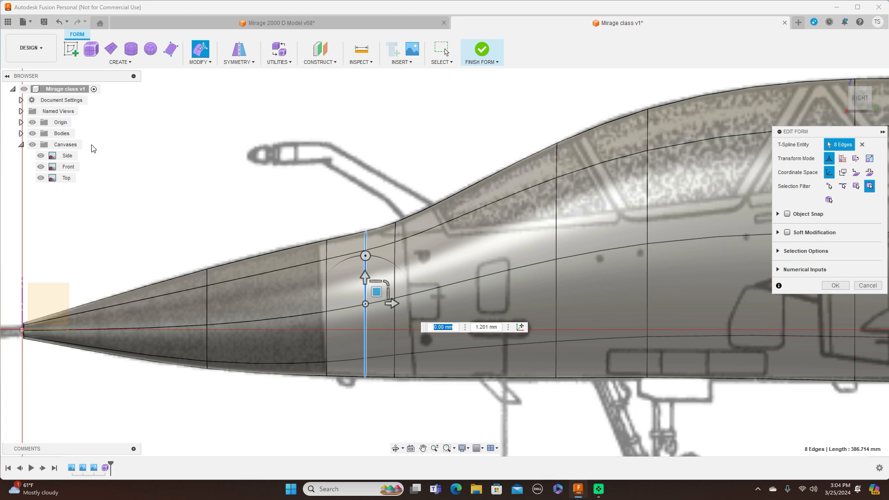
Step: Hide the canvases and switch the fuselage form to box display
click(32, 144)
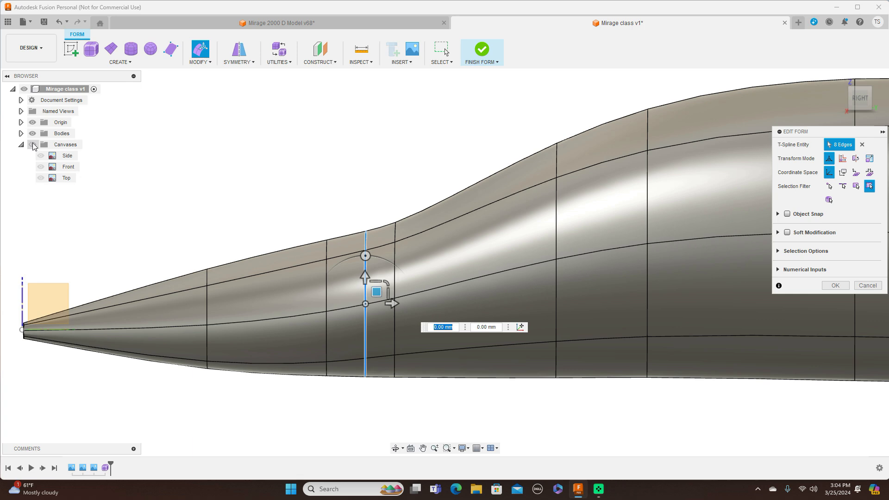
click(33, 145)
click(32, 145)
click(32, 145)
click(32, 145)
scroll(255, 119, down, 4)
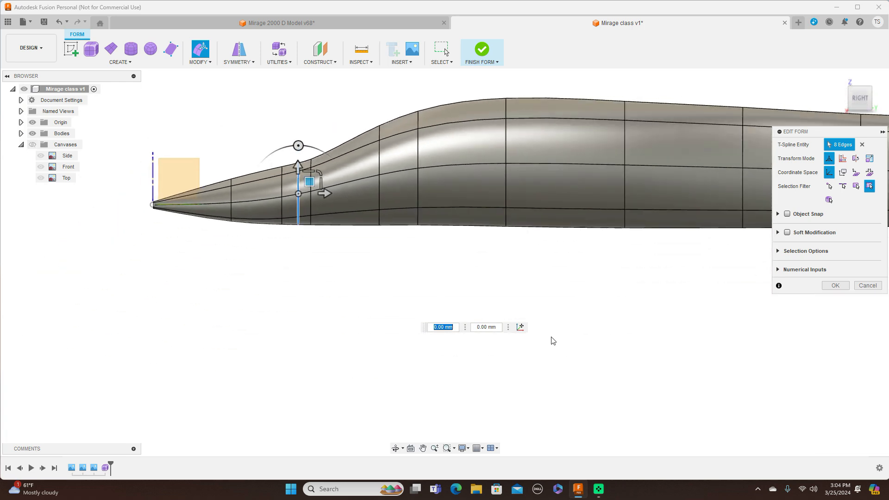
middle_drag(540, 319, 374, 340)
scroll(519, 371, down, 4)
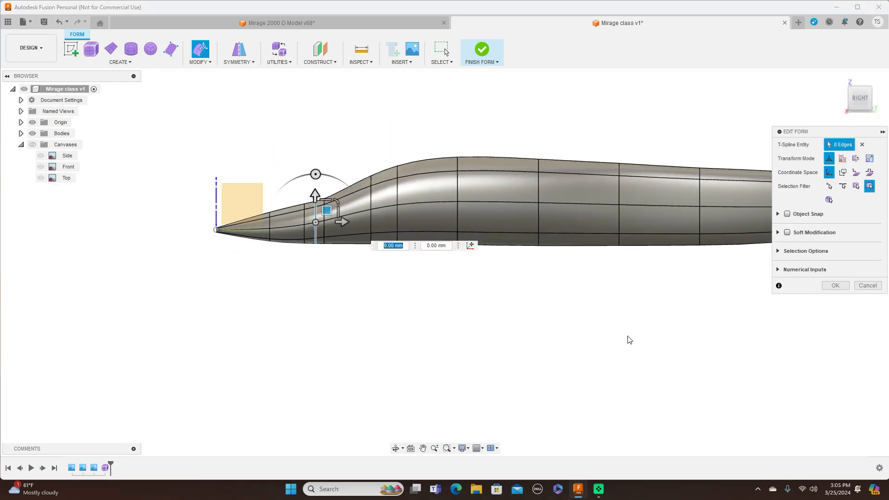
key(alt+1)
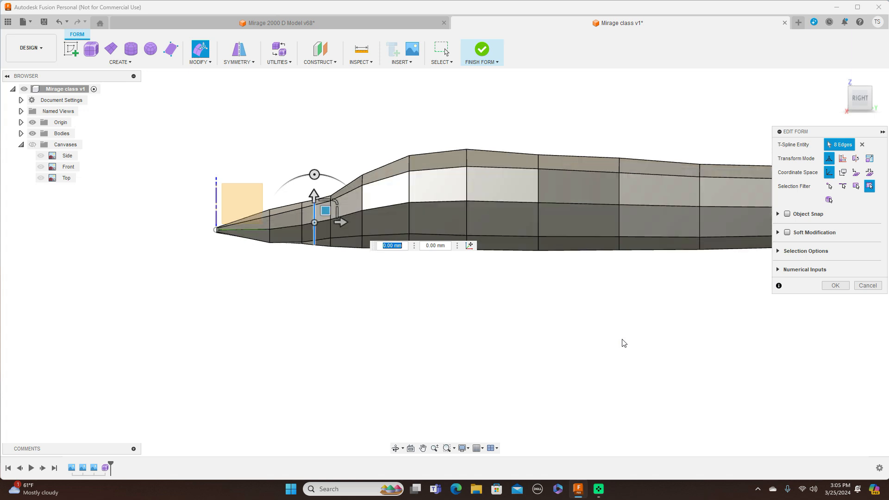
Step: Raise the upper side vertex two loops ahead of the tail end by about 2.5 mm and lower the preceding loop's top vertex by about 2.5 mm
middle_drag(650, 331, 482, 334)
scroll(485, 338, down, 2)
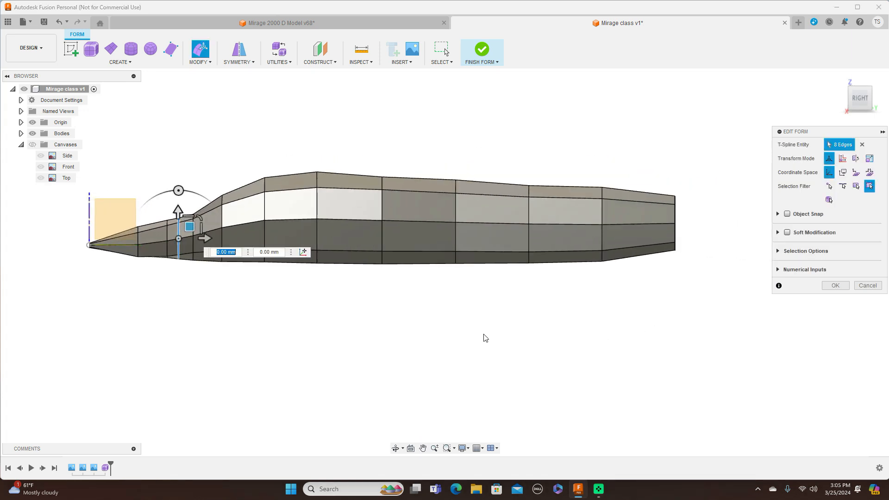
scroll(504, 334, up, 2)
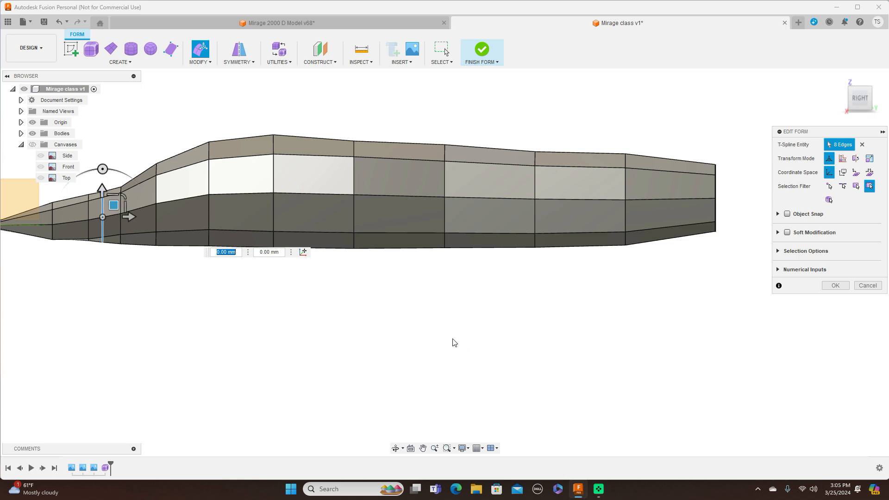
middle_drag(423, 342, 548, 348)
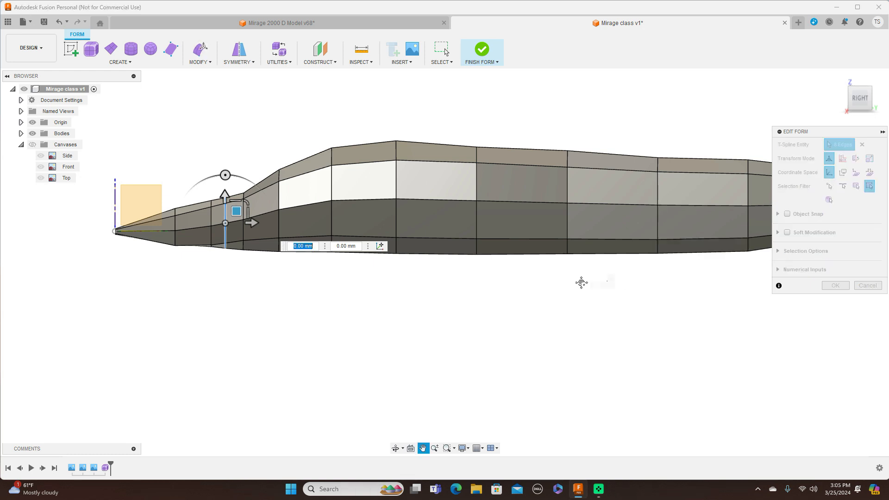
middle_drag(590, 282, 558, 274)
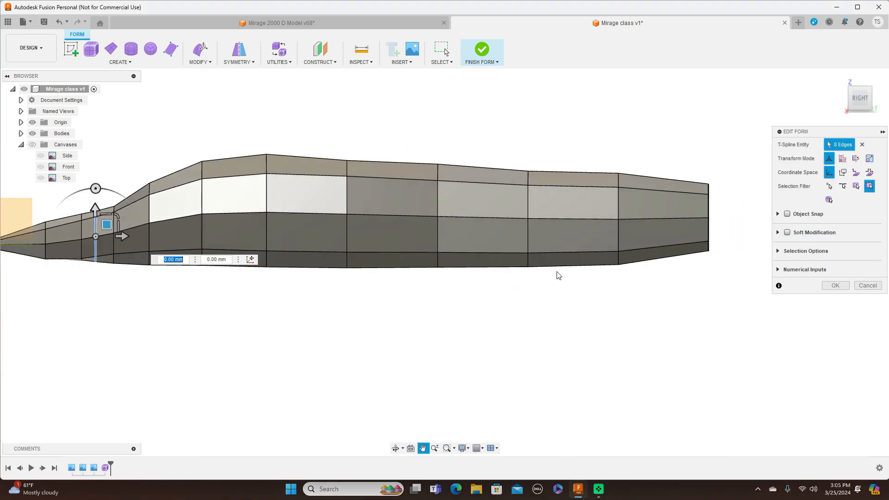
click(528, 185)
drag(540, 173, 540, 173)
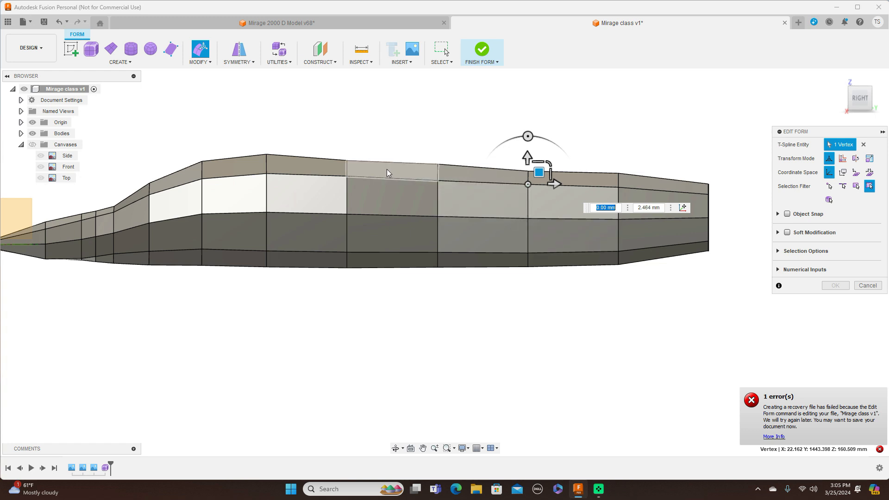
click(438, 164)
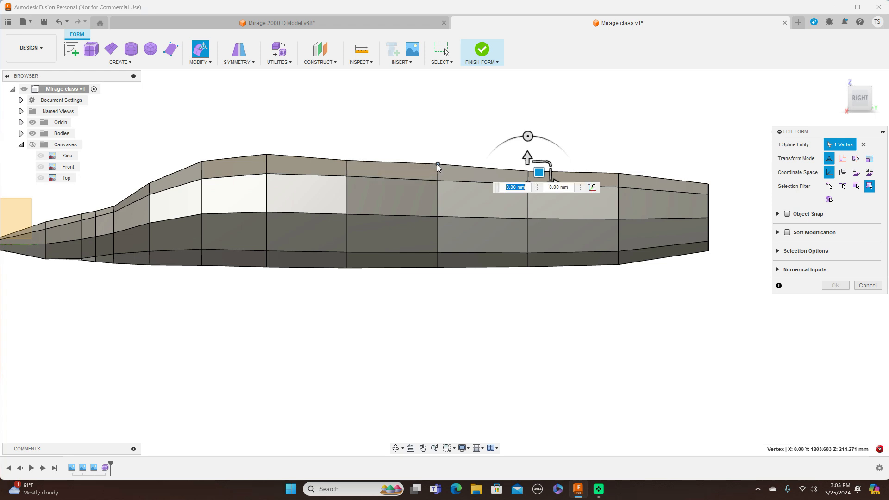
drag(450, 153, 452, 154)
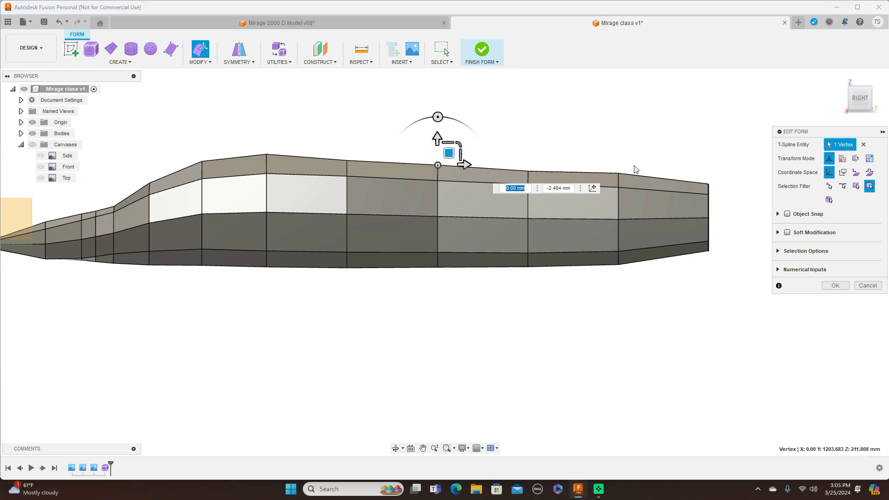
Step: Switch the fuselage form from box display back to smooth display and finish the vertex edit
scroll(637, 169, down, 4)
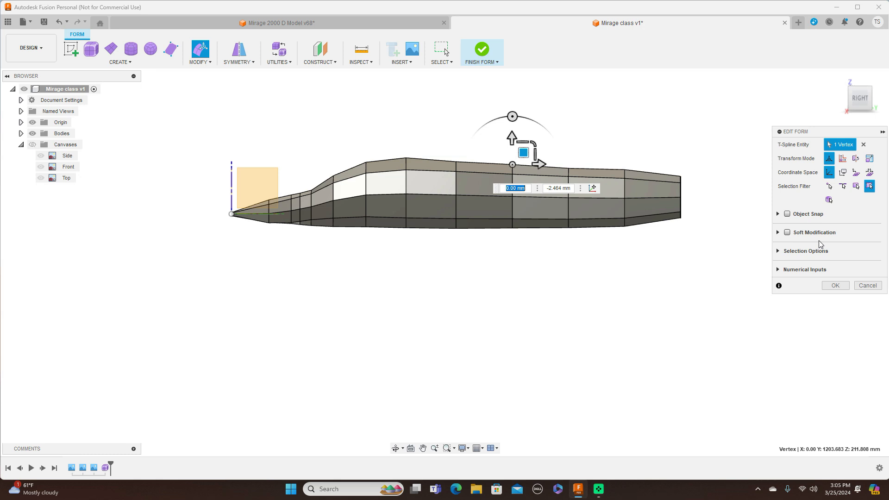
key(alt+3)
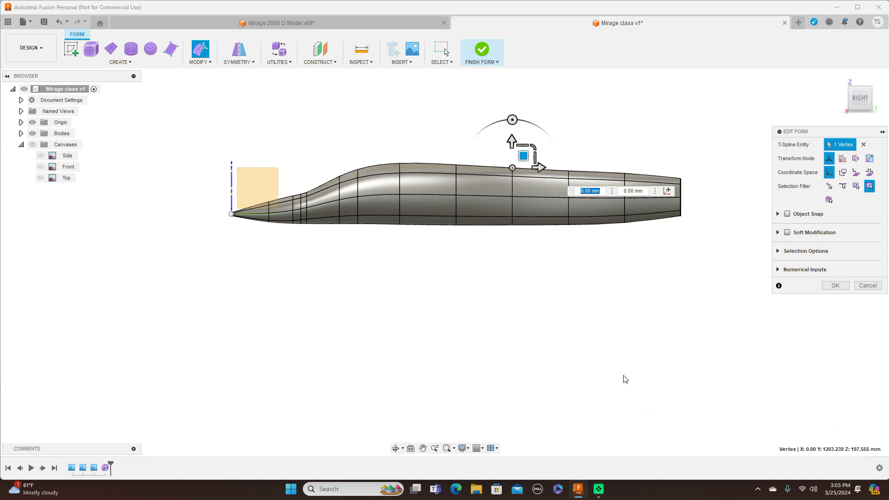
scroll(623, 376, up, 3)
scroll(631, 364, down, 3)
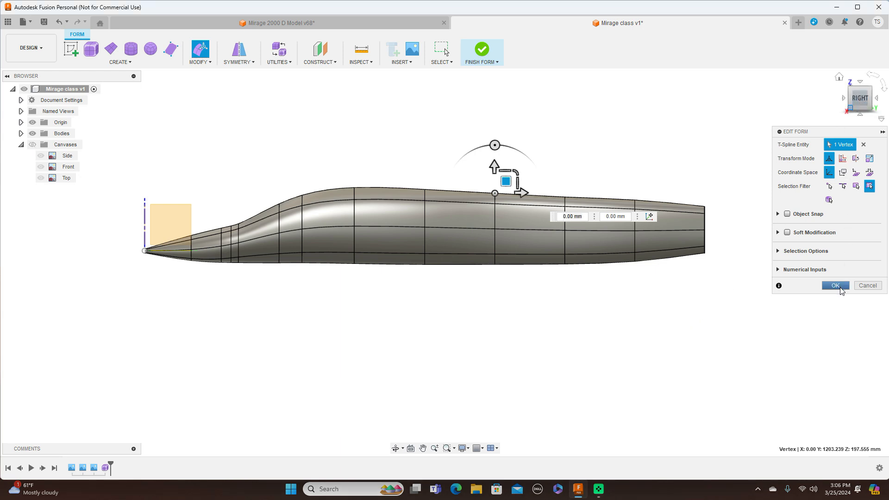
click(836, 286)
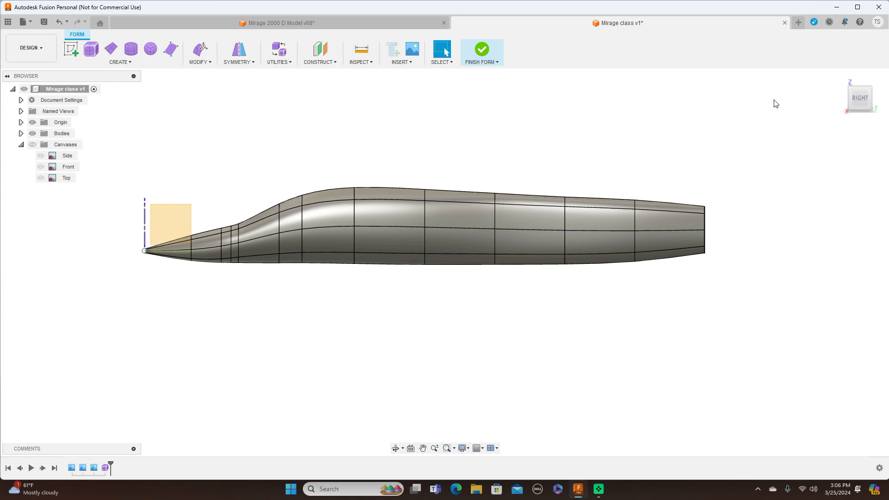
Step: Set the display to shaded without edges, hide the origin, and finish the form
key(alt+3)
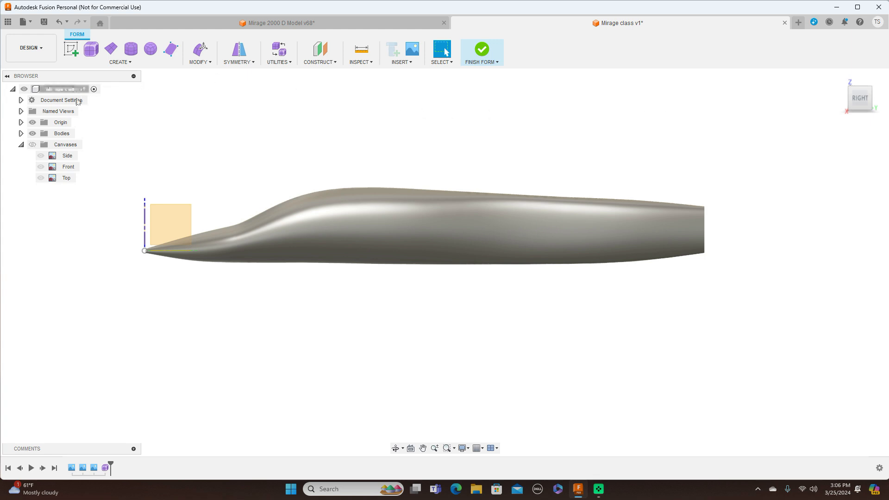
click(33, 123)
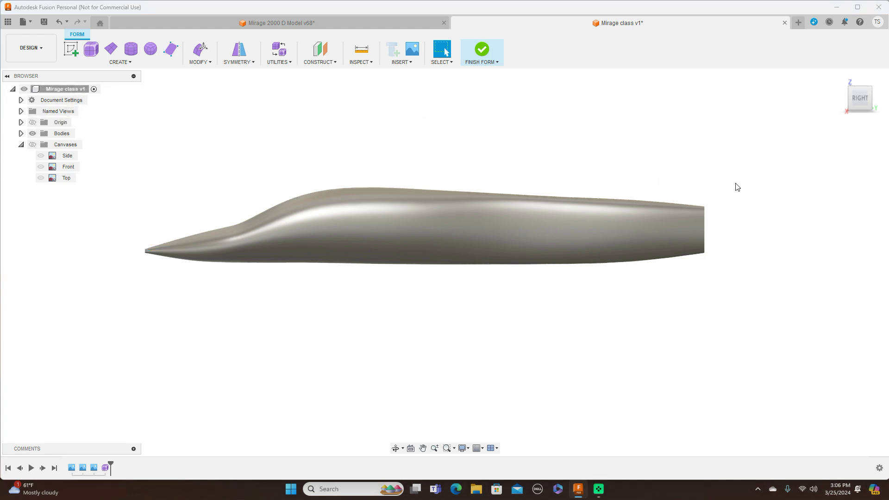
click(496, 62)
click(496, 72)
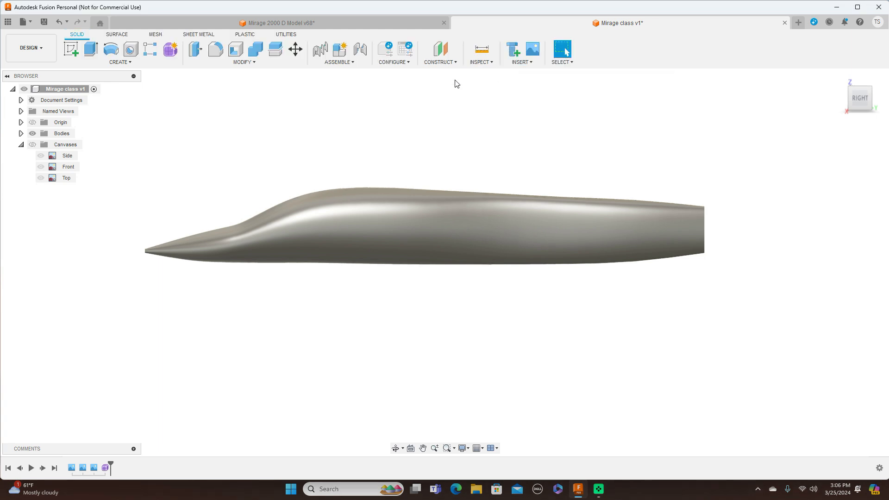
Step: Create a zebra analysis of the fuselage body with horizontal stripes and 20 repeats
click(487, 62)
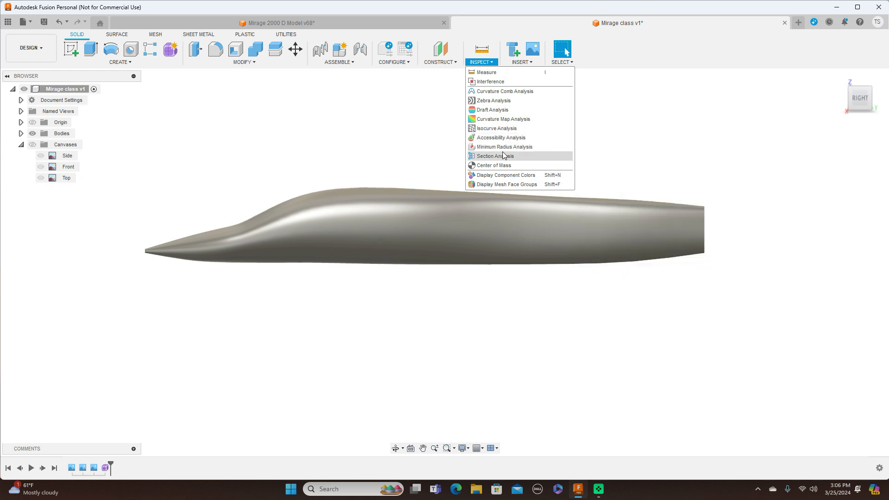
click(509, 102)
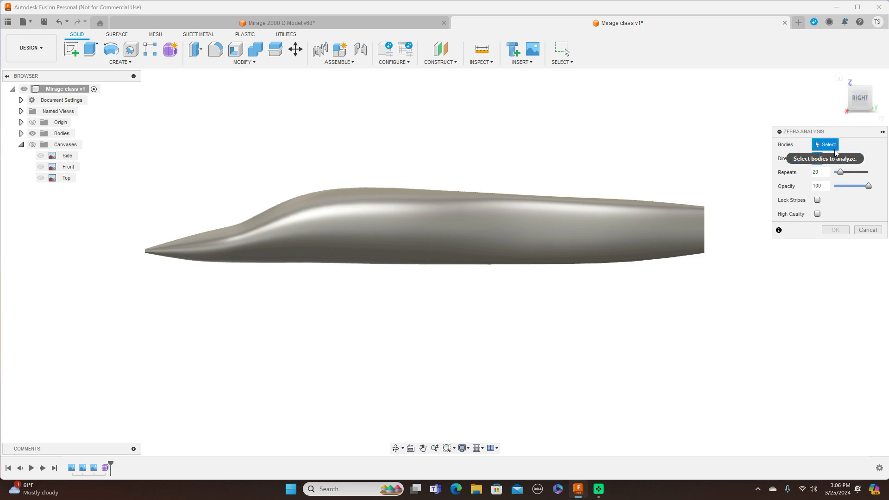
click(548, 220)
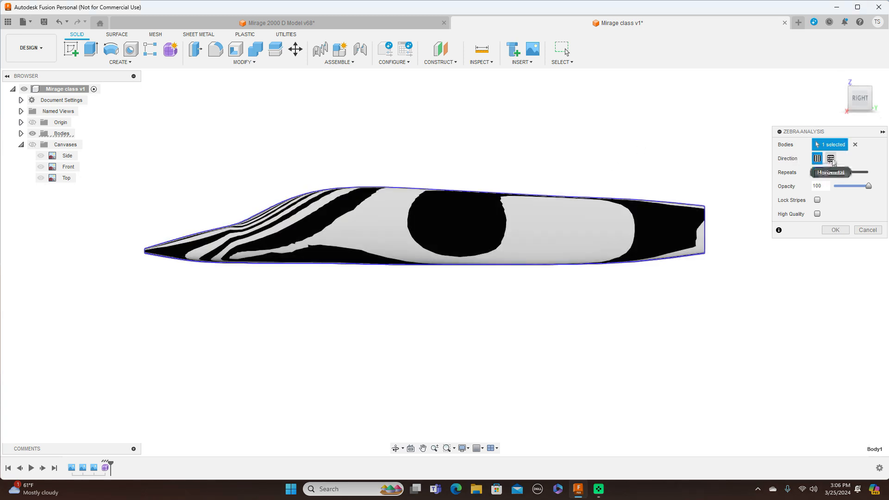
click(831, 158)
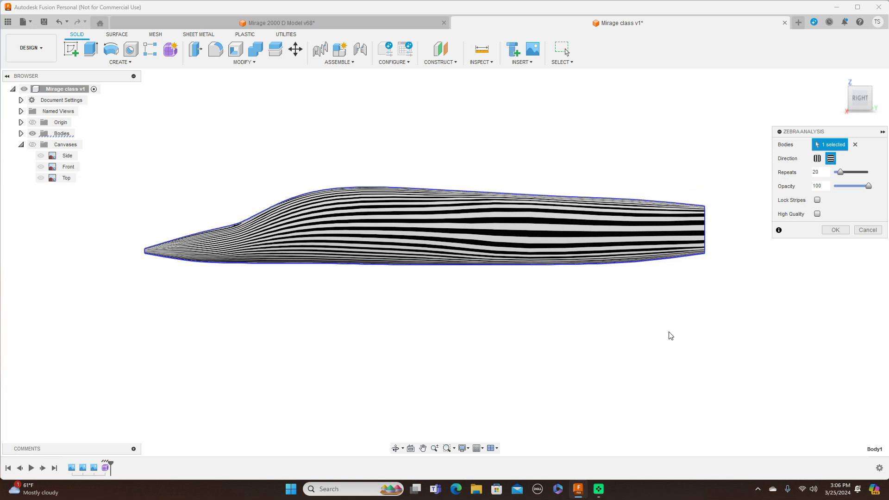
scroll(662, 339, up, 1)
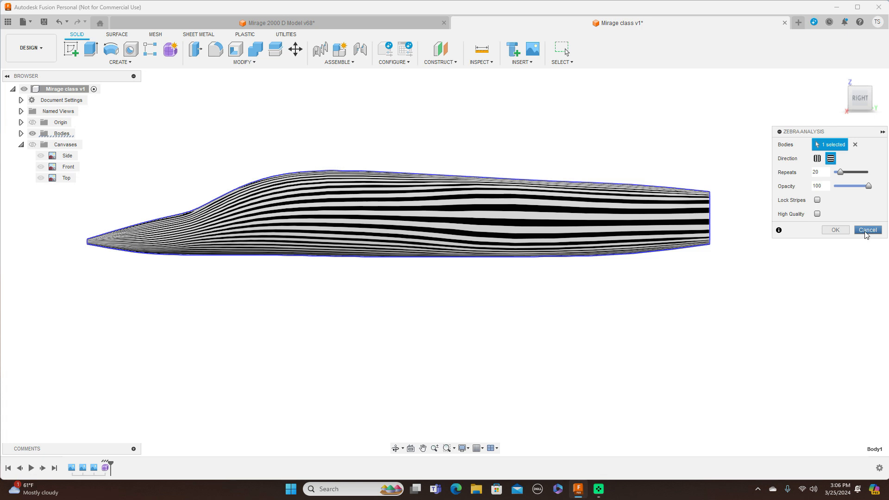
click(836, 230)
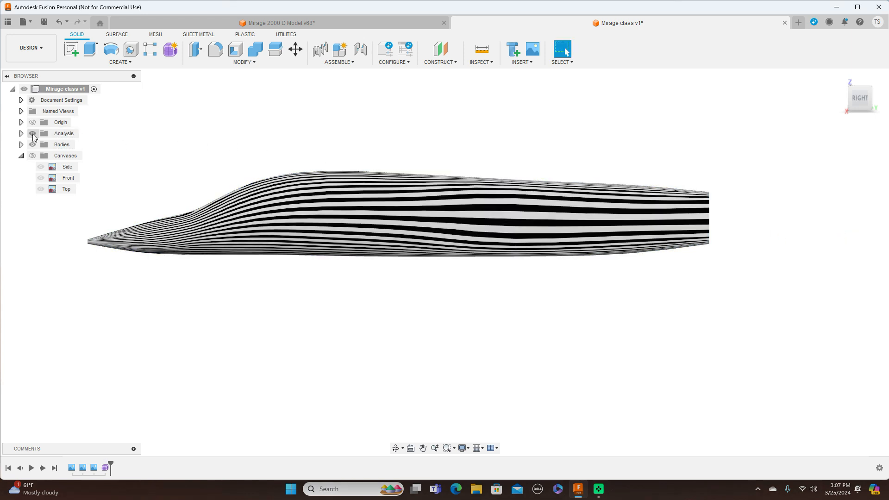
Step: Toggle the zebra analysis to compare the surface with and without stripes, leaving the analysis hidden
click(33, 134)
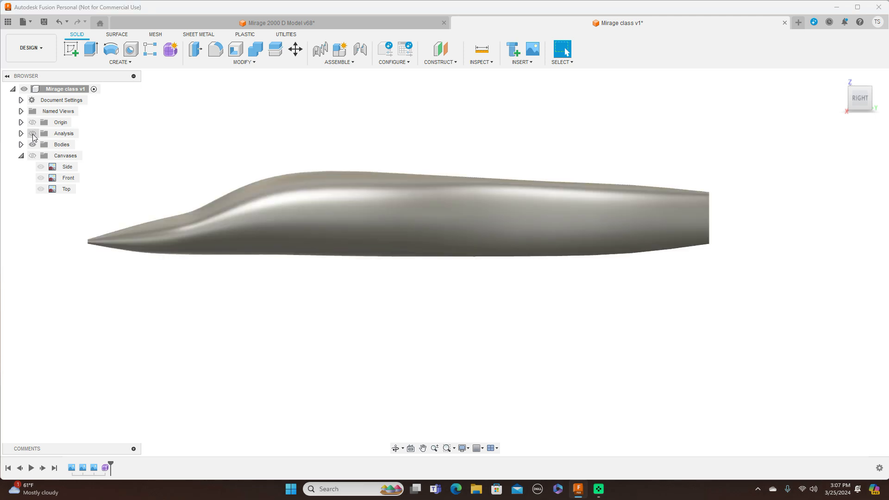
click(33, 134)
click(33, 134)
middle_drag(262, 151, 330, 170)
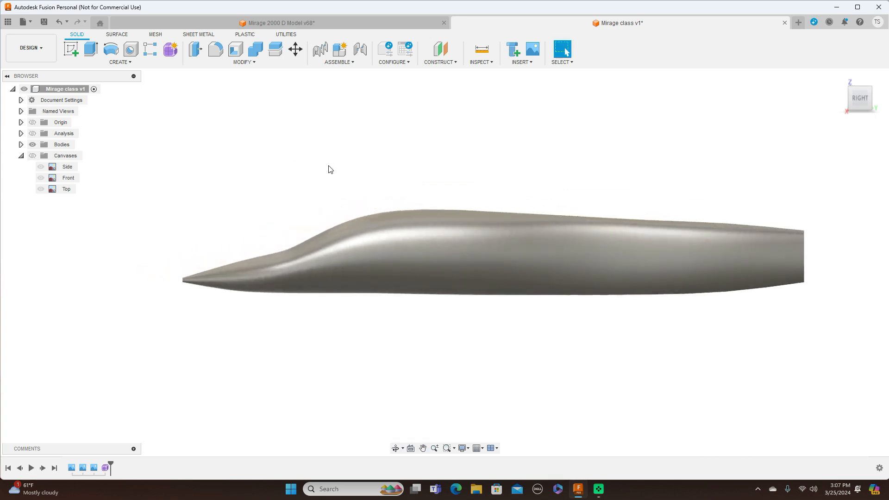
Step: Compare the finished aircraft in the Mirage 2000 D Model document with its canvases, and close that document without saving
mouse_move(856, 95)
click(355, 26)
scroll(530, 167, up, 3)
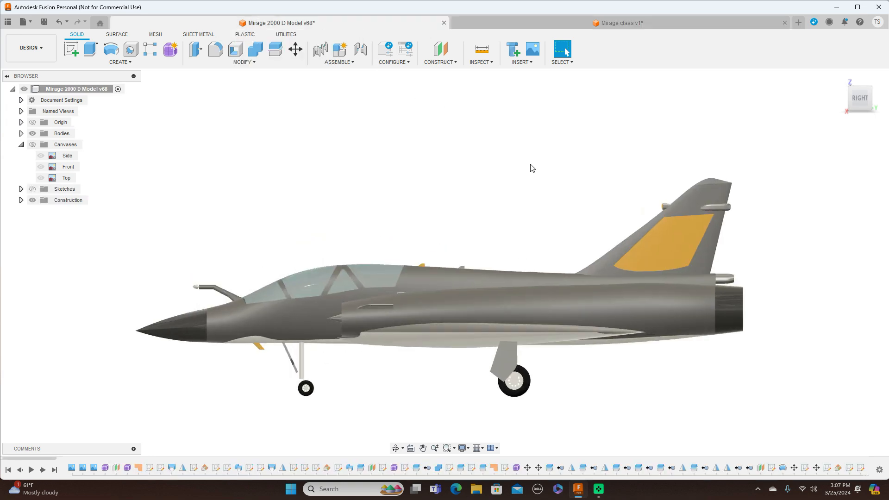
middle_drag(542, 191, 557, 134)
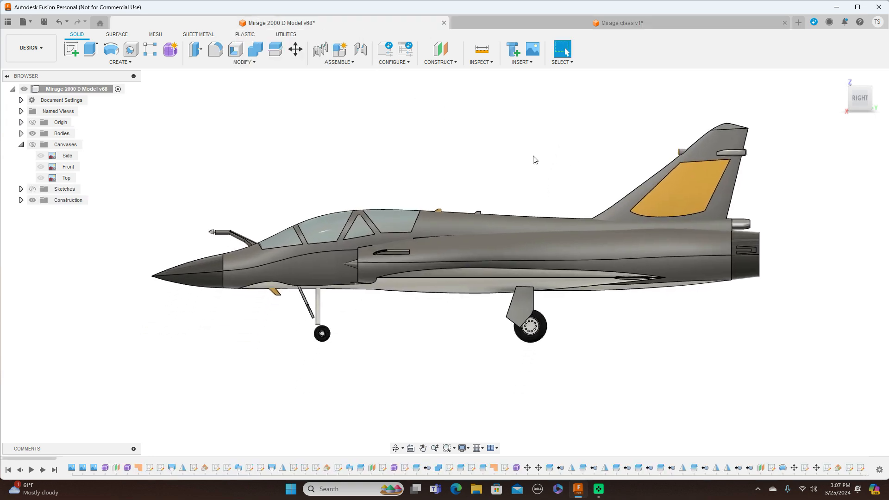
scroll(631, 147, up, 1)
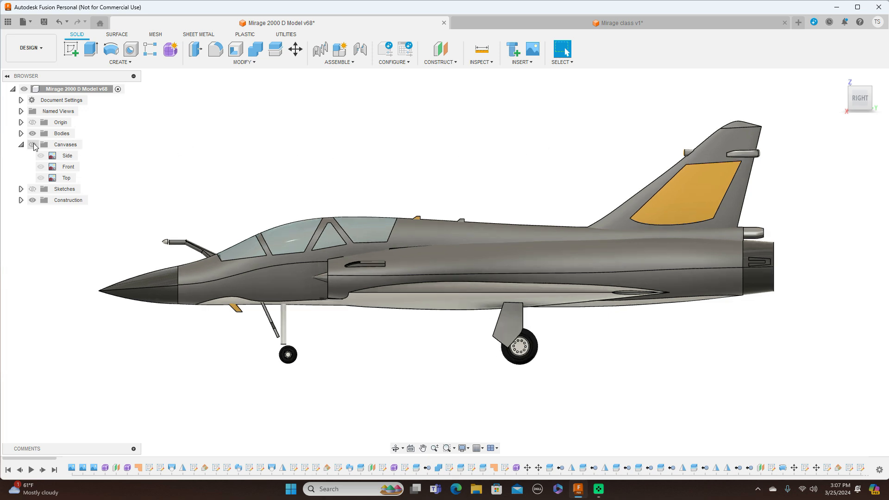
click(33, 145)
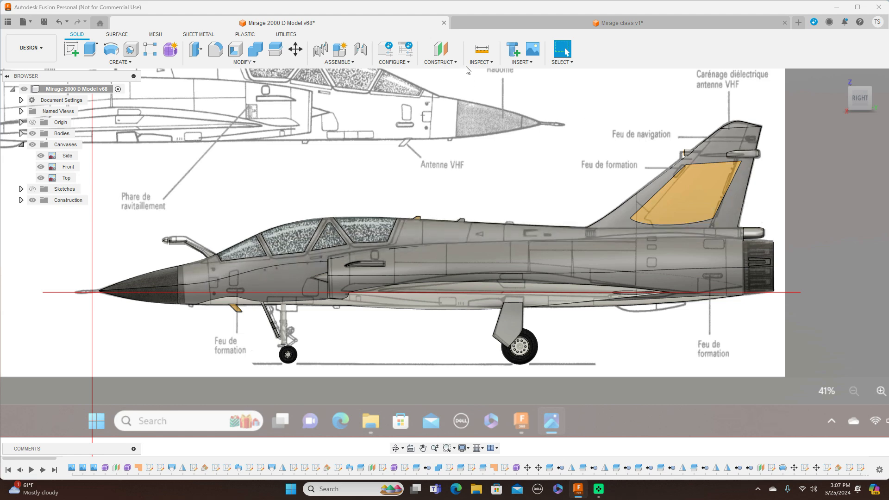
click(445, 24)
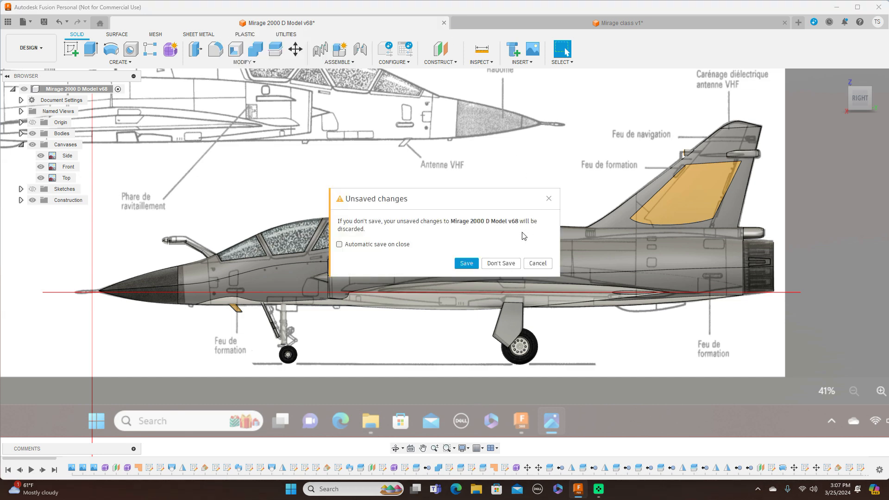
click(501, 263)
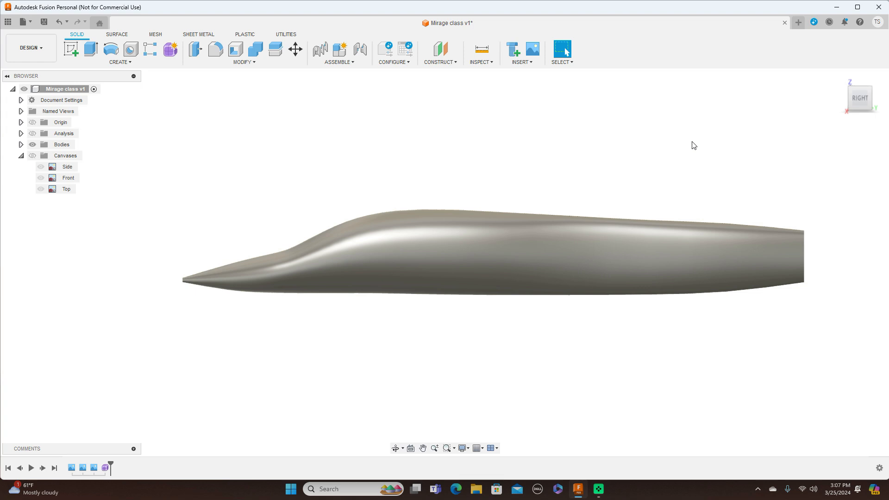
Step: Show the canvases and compare the fuselage's nose outline with the blueprint in the top view
click(861, 83)
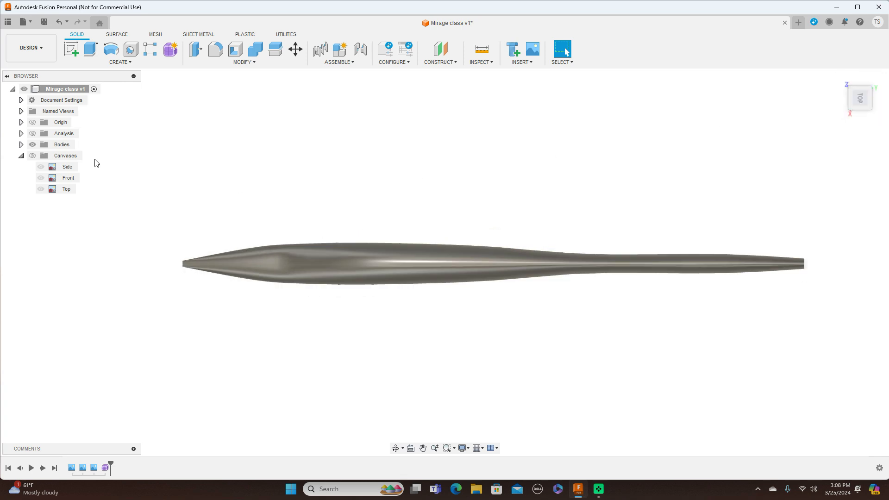
click(33, 156)
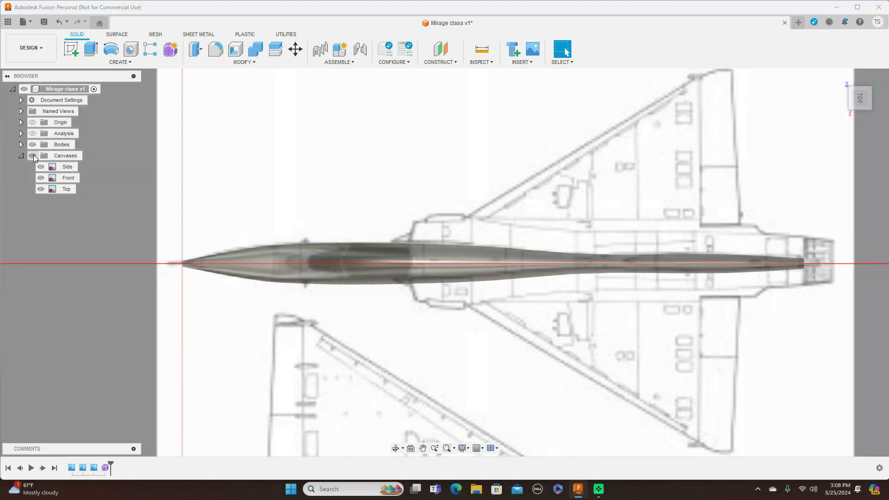
scroll(258, 228, up, 2)
middle_drag(315, 212, 341, 176)
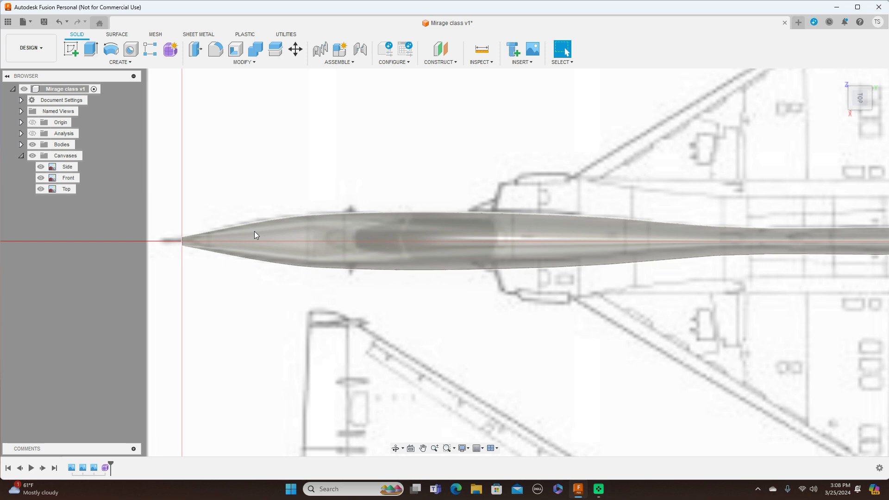
Step: Reopen the fuselage form for editing and scale up the first edge loop behind the nose tip to match the top canvas
right_click(106, 468)
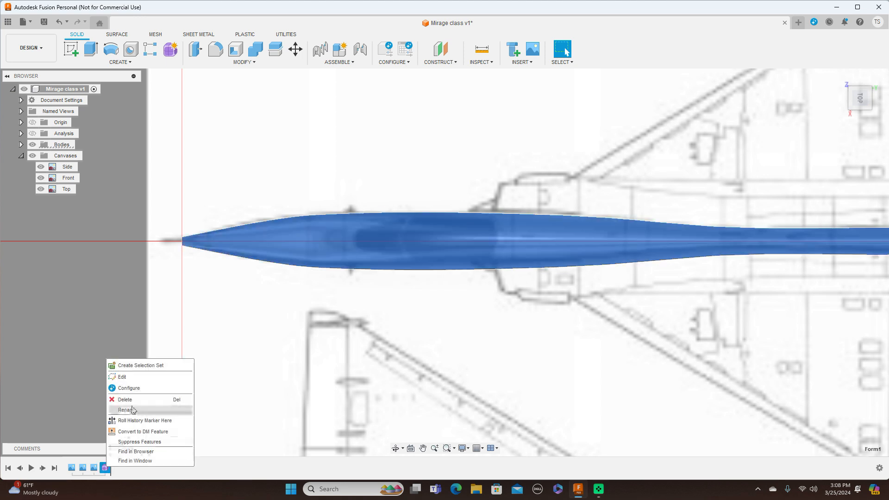
click(134, 378)
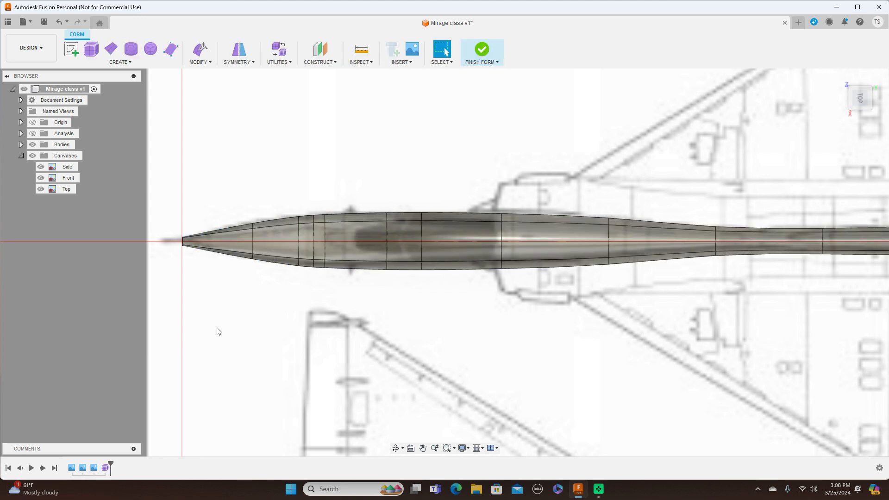
scroll(222, 324, up, 1)
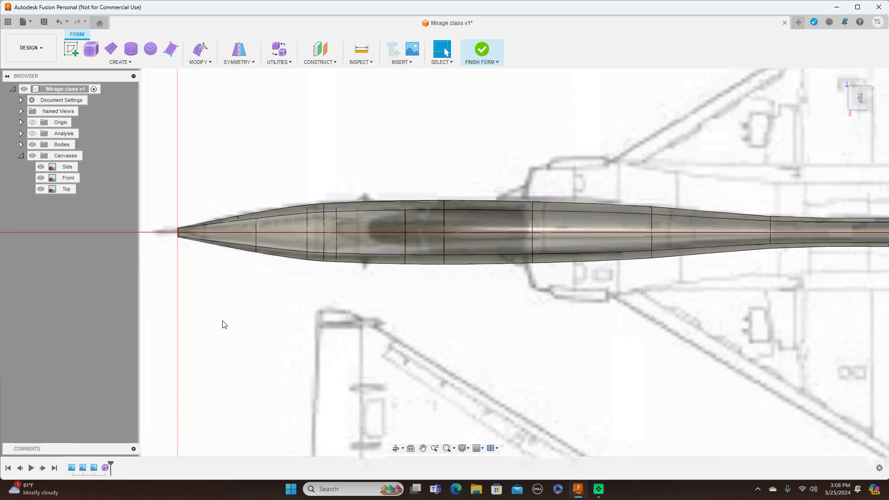
double_click(258, 224)
right_click(258, 224)
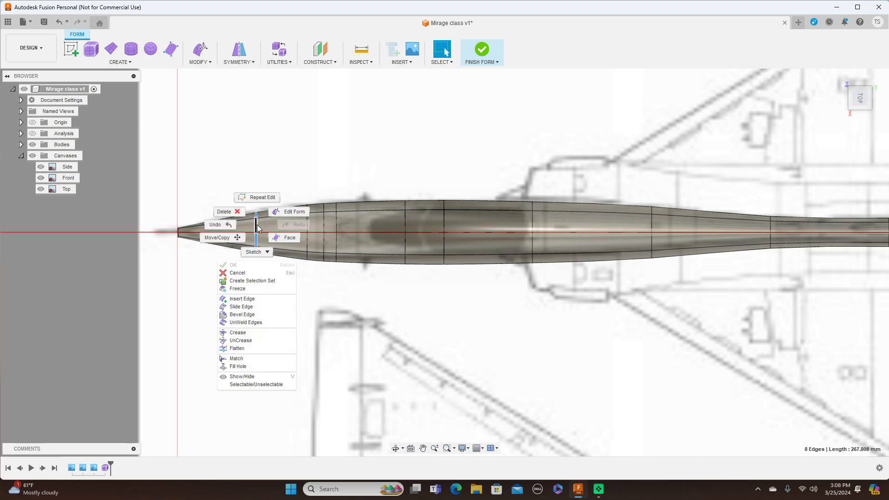
click(285, 213)
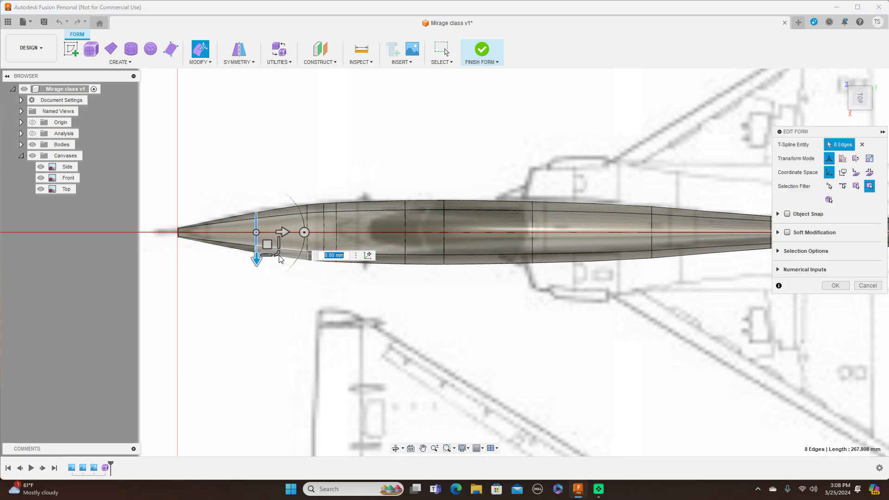
drag(277, 254, 279, 253)
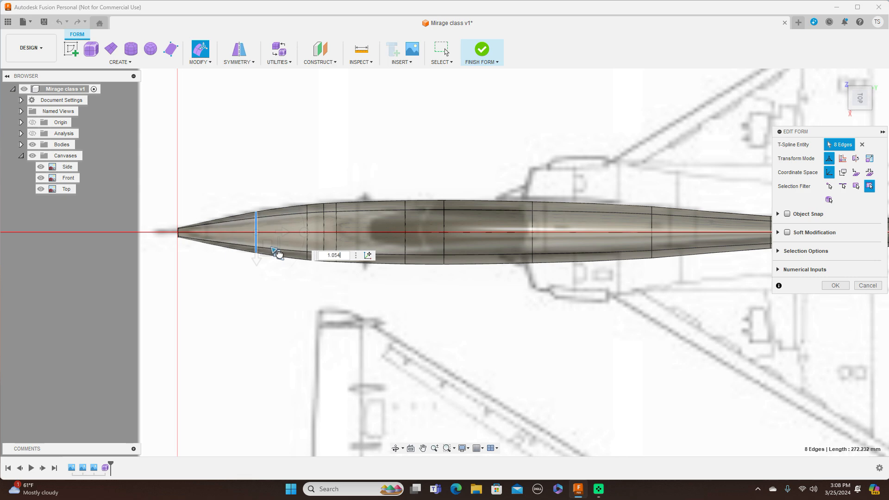
drag(280, 254, 280, 254)
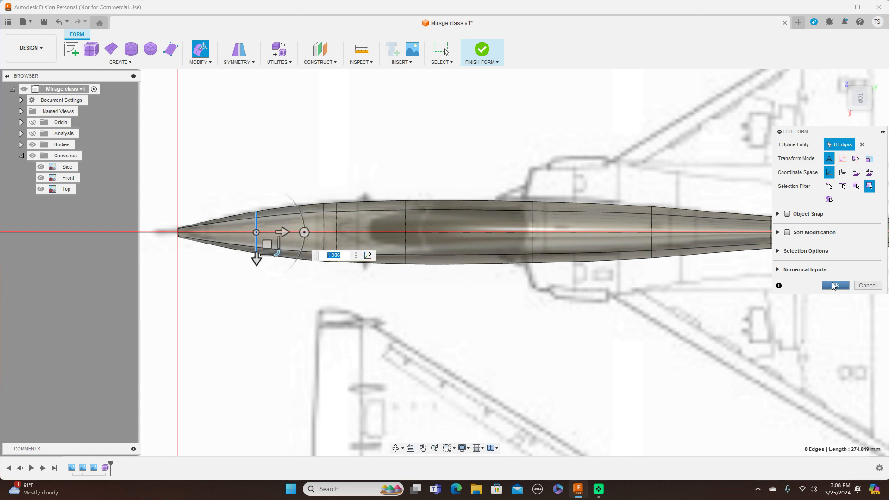
click(835, 286)
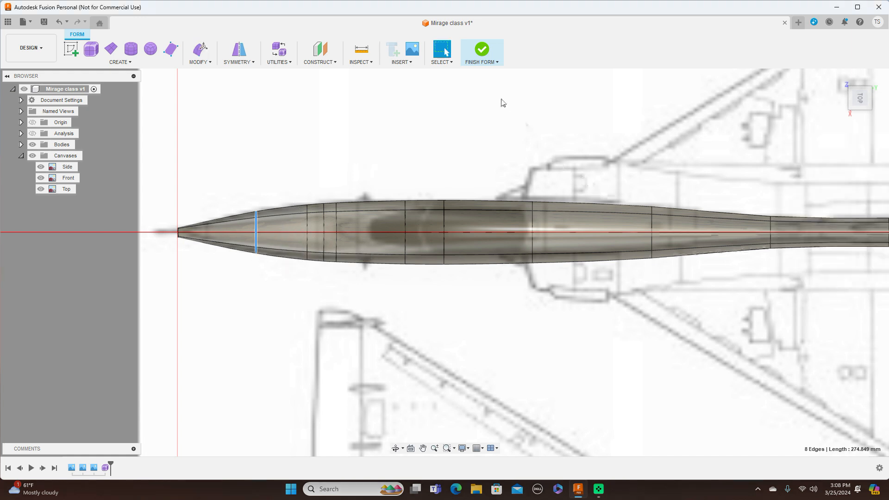
Step: Finish the fuselage form and return to the solid modelling workspace
click(494, 63)
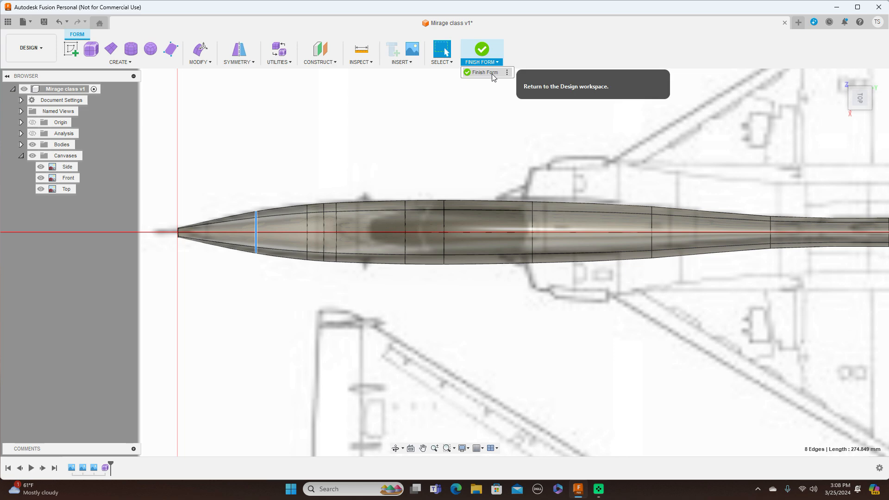
click(485, 73)
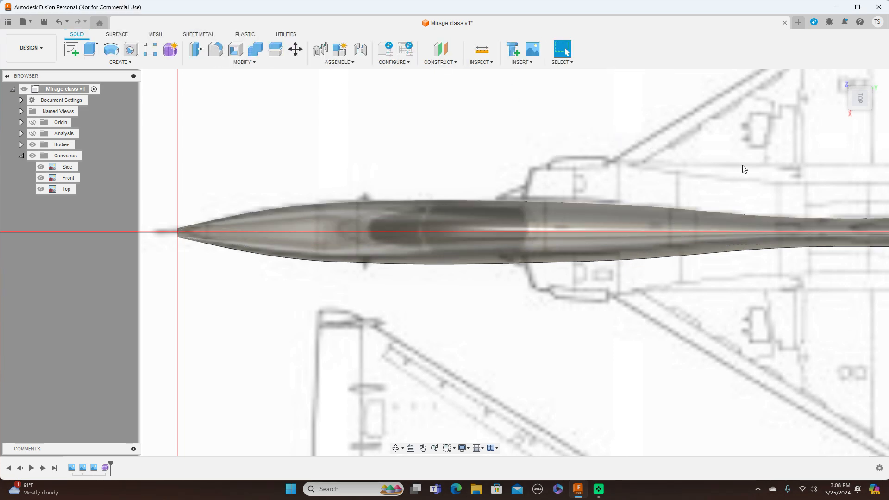
mouse_move(862, 116)
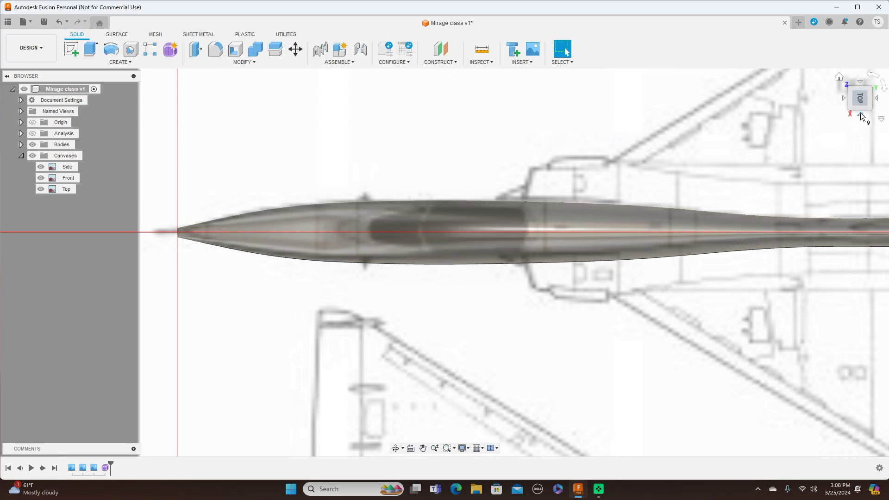
Step: Compare the fuselage's outline with the side and top canvases along its full length from nose to exhaust
click(862, 116)
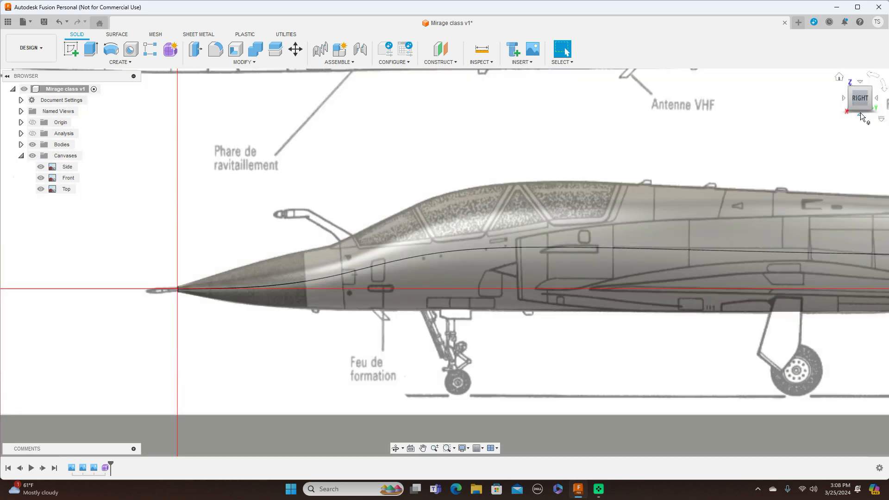
middle_drag(709, 137, 546, 129)
scroll(636, 132, down, 2)
middle_drag(649, 130, 555, 140)
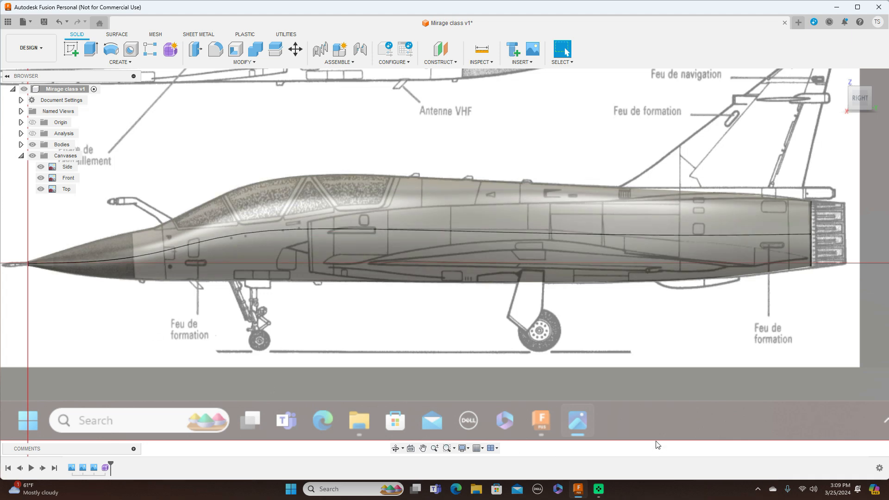
mouse_move(860, 81)
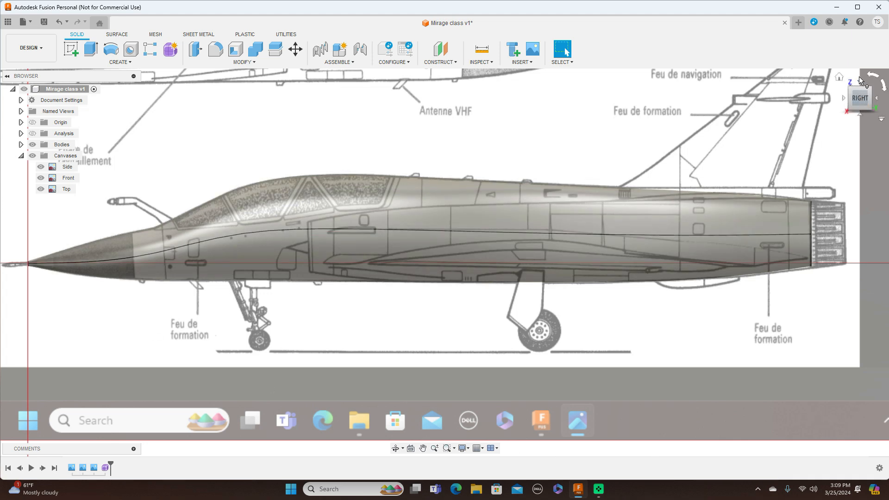
click(860, 83)
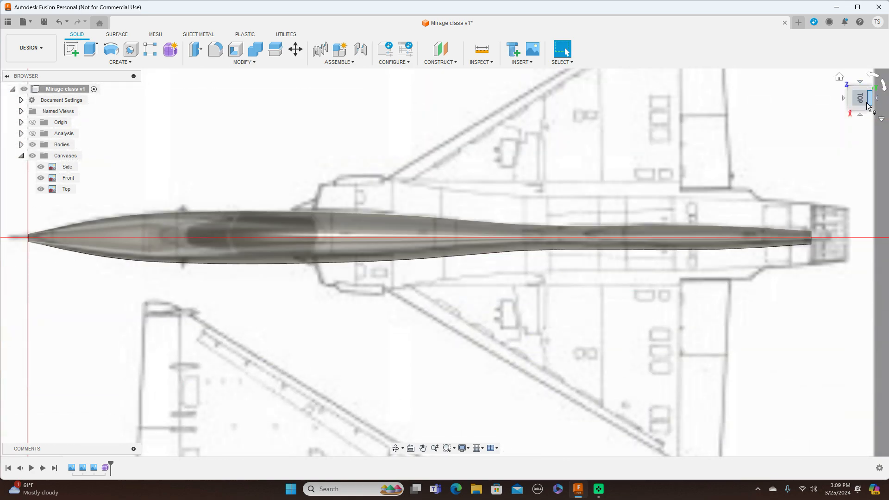
click(860, 114)
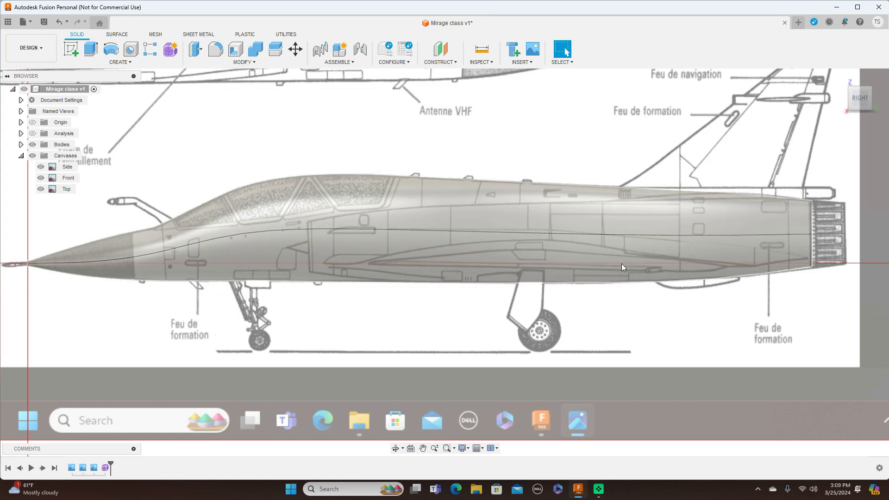
Step: Save the Mirage class design with the version description User Saved
scroll(623, 264, down, 3)
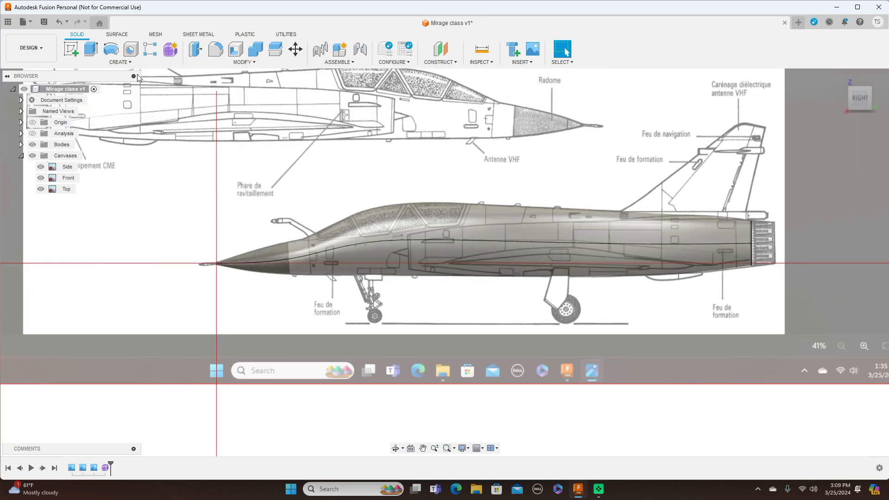
click(43, 24)
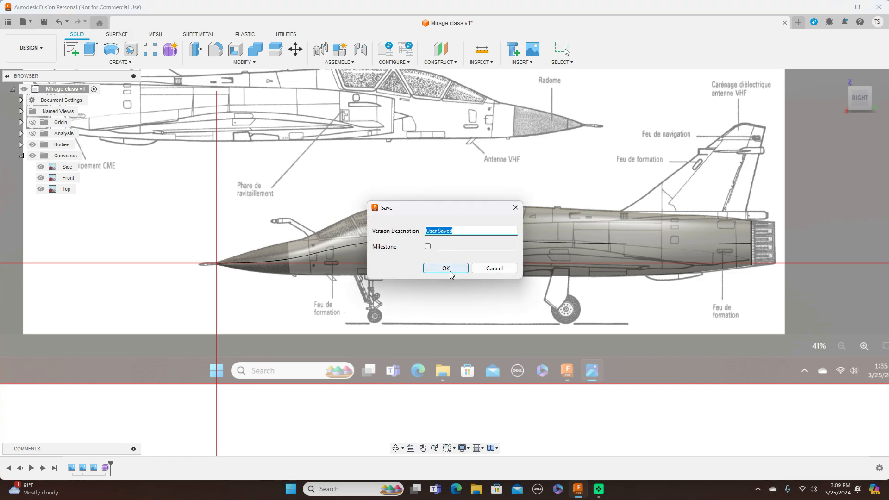
click(450, 272)
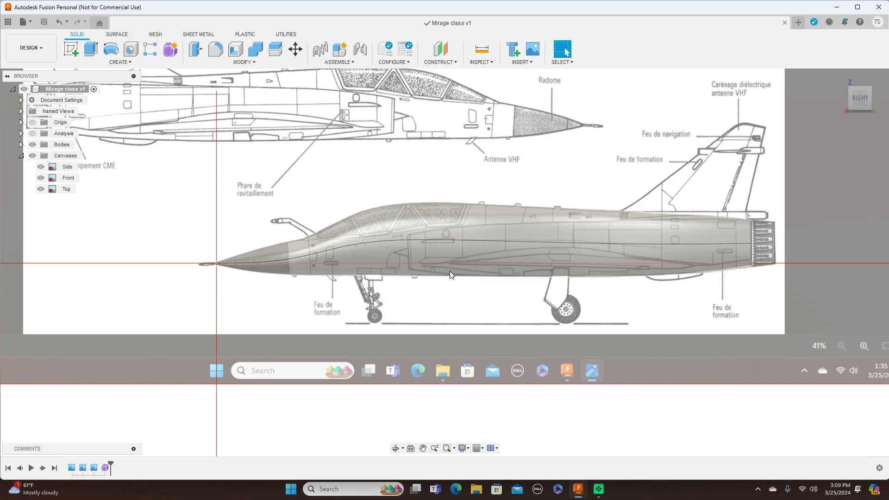
Step: Show the origin geometry and choose the XZ plane at the nose tip as the reference for an offset plane
scroll(450, 271, up, 2)
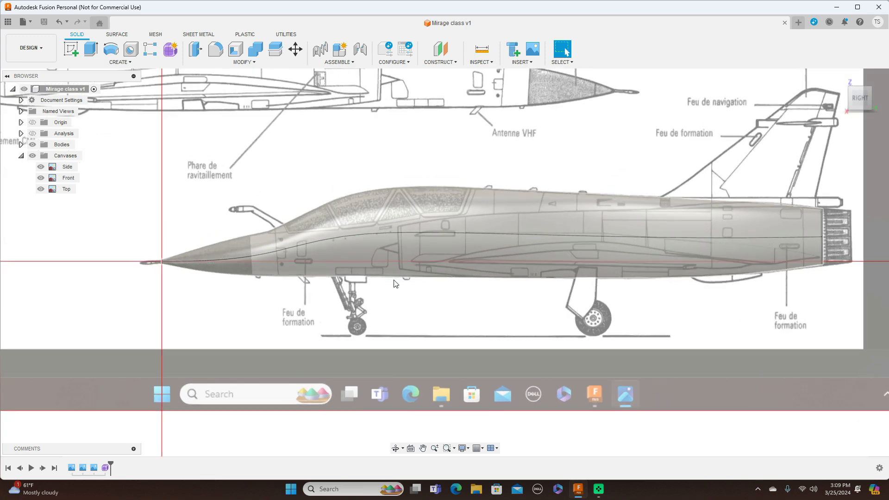
click(33, 123)
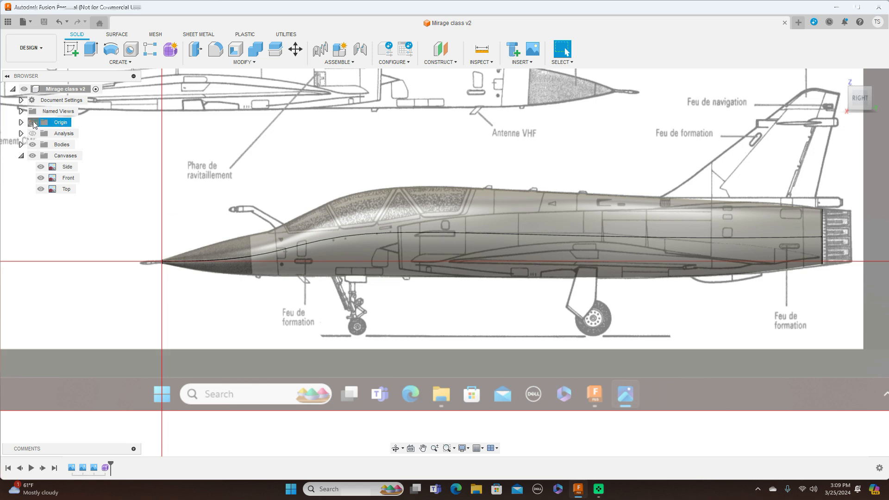
click(456, 64)
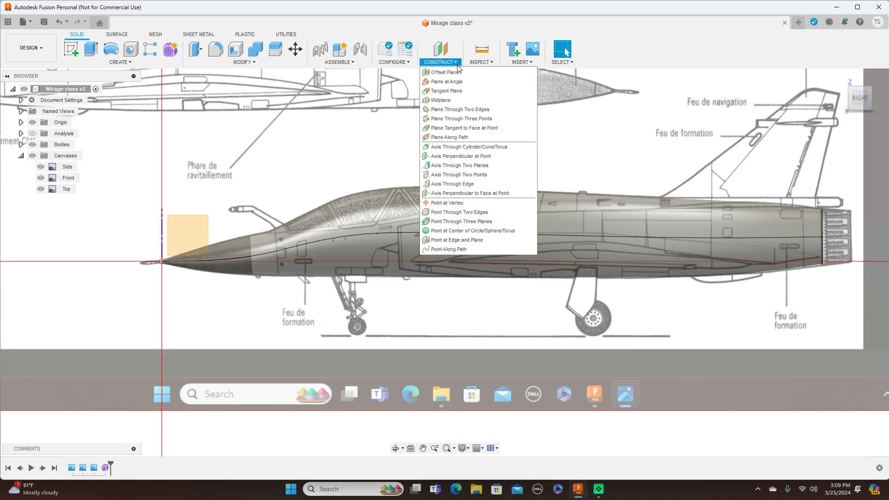
click(445, 73)
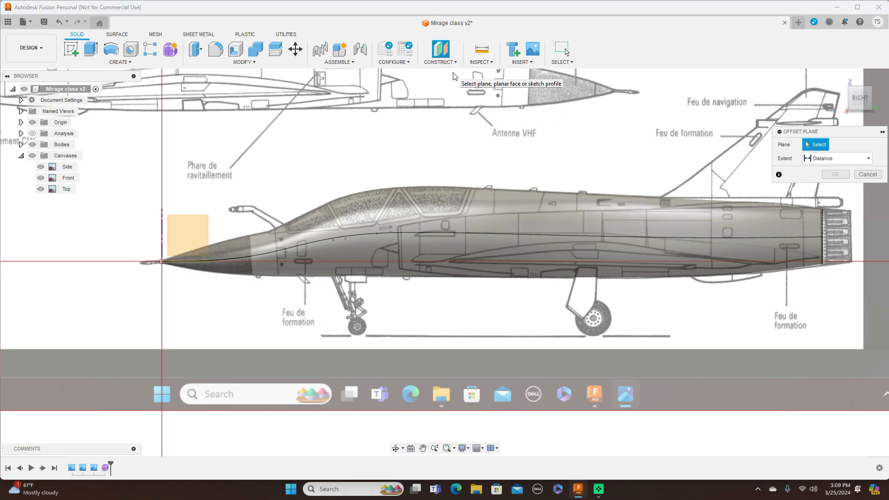
click(162, 235)
Step: Try the plane offset at 625 mm below the cockpit and at 1625 mm on the rear fuselage
drag(170, 255, 388, 291)
scroll(388, 293, up, 2)
middle_drag(426, 302, 326, 341)
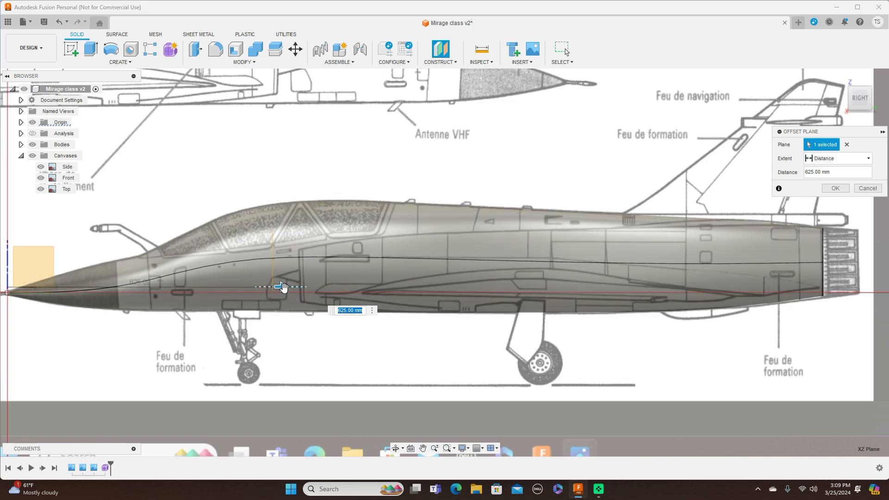
drag(284, 287, 705, 304)
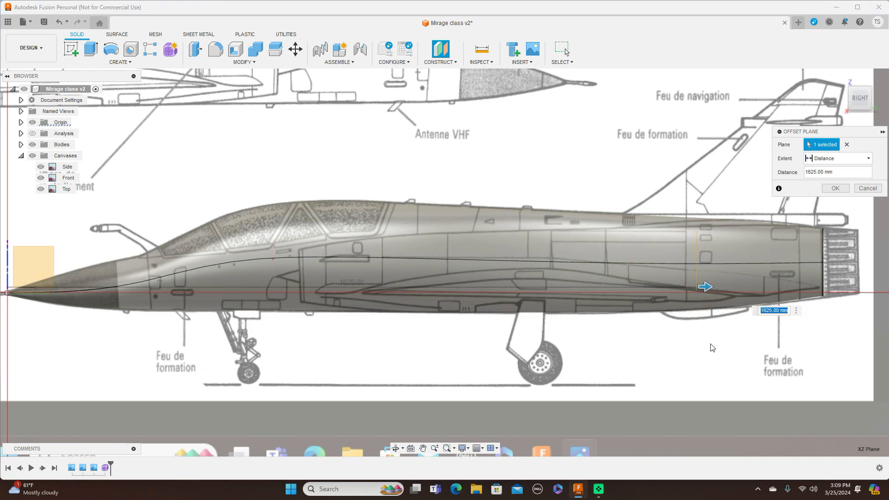
scroll(711, 348, down, 2)
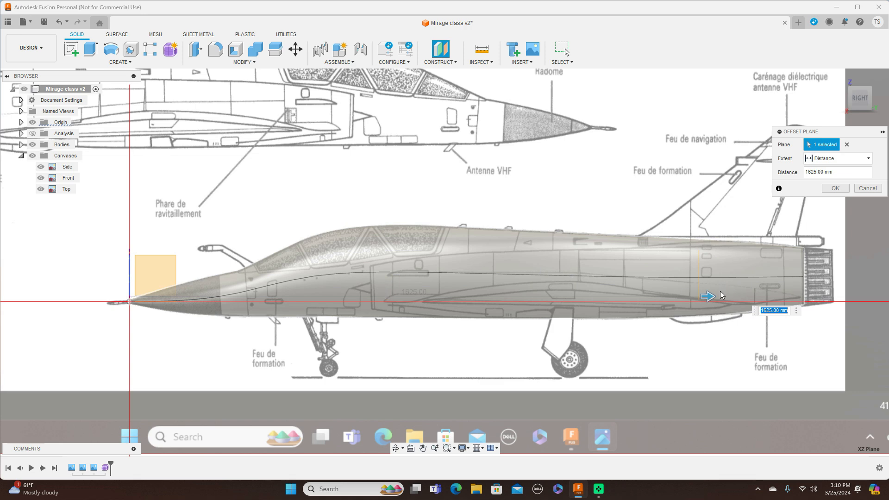
Step: Set the plane's offset to 690 mm at the air intake's front edge on the side canvas and create it
drag(709, 297, 384, 308)
scroll(385, 308, up, 4)
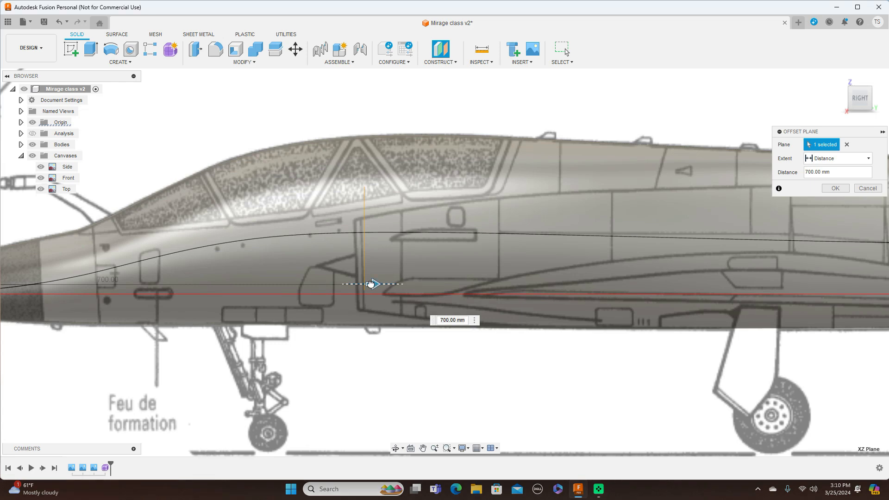
drag(371, 284, 365, 284)
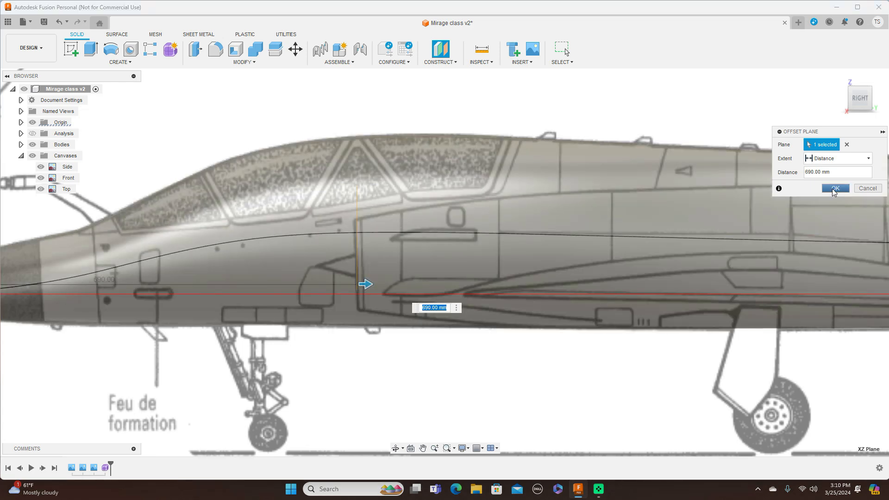
click(834, 188)
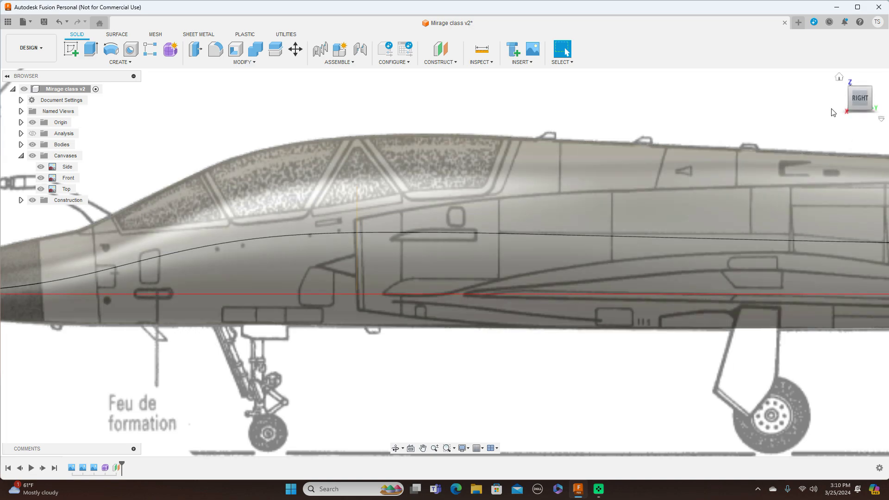
Step: Create a form and draw a cylinder about 280 mm in diameter on the offset plane, centred between the air intakes
drag(850, 100, 877, 102)
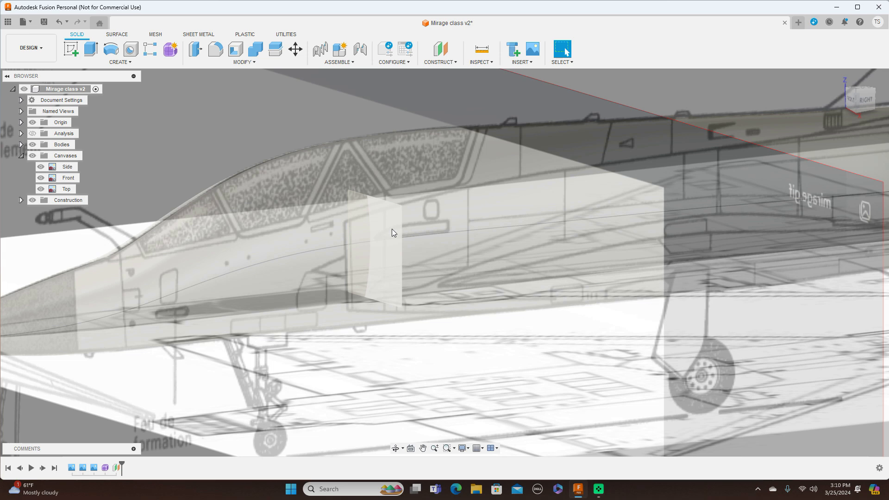
click(171, 51)
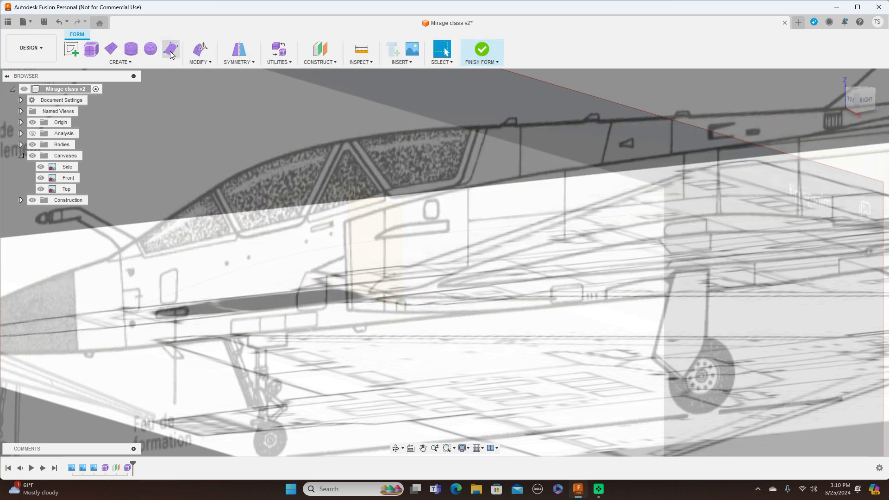
click(131, 51)
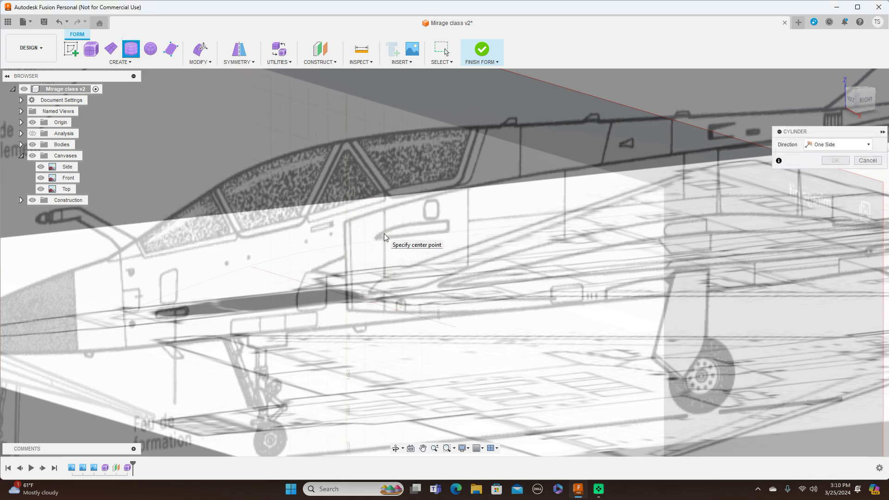
click(852, 102)
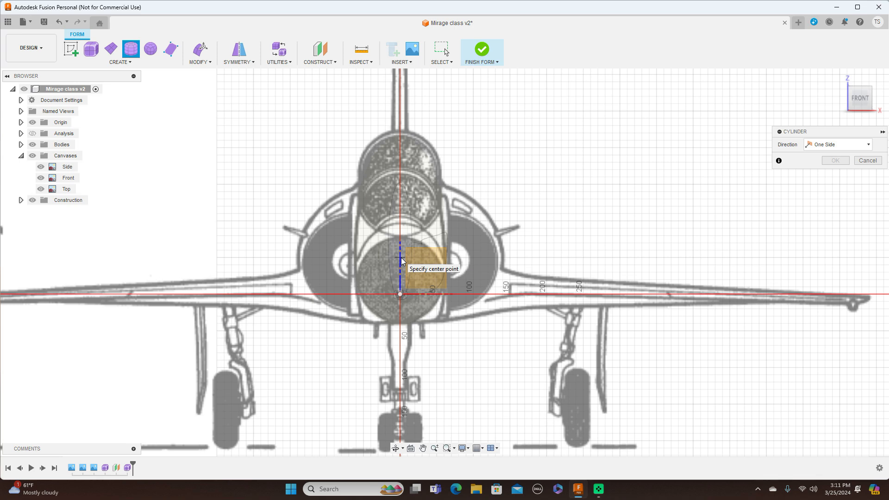
click(400, 294)
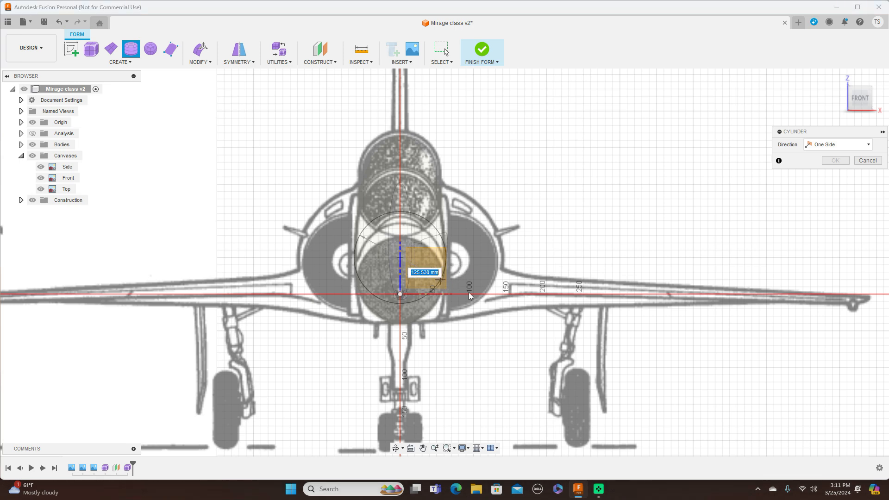
click(493, 304)
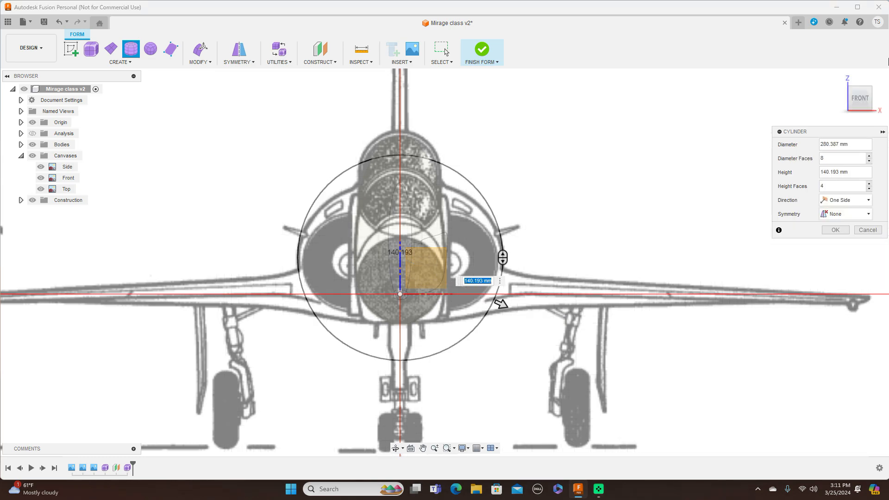
Step: Extend the cylinder rearward to a height of 1320 mm, reaching the engine nozzle on the side canvas
click(881, 99)
scroll(565, 212, down, 5)
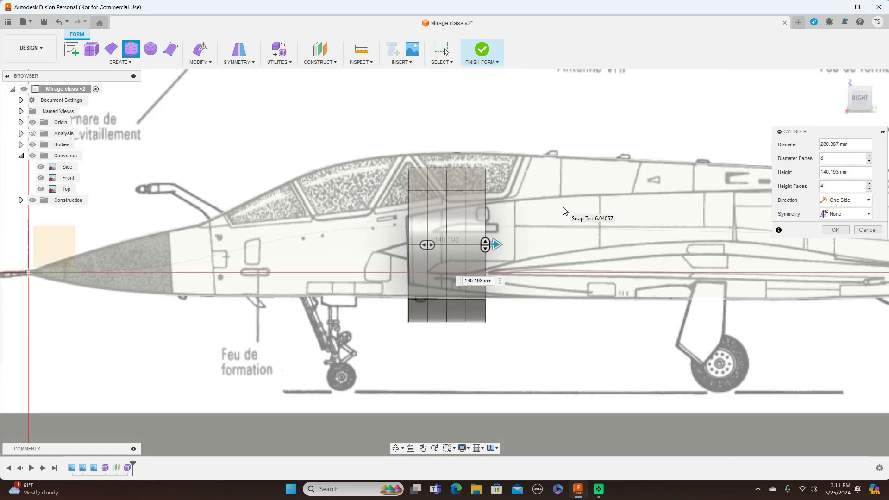
middle_drag(487, 174, 235, 175)
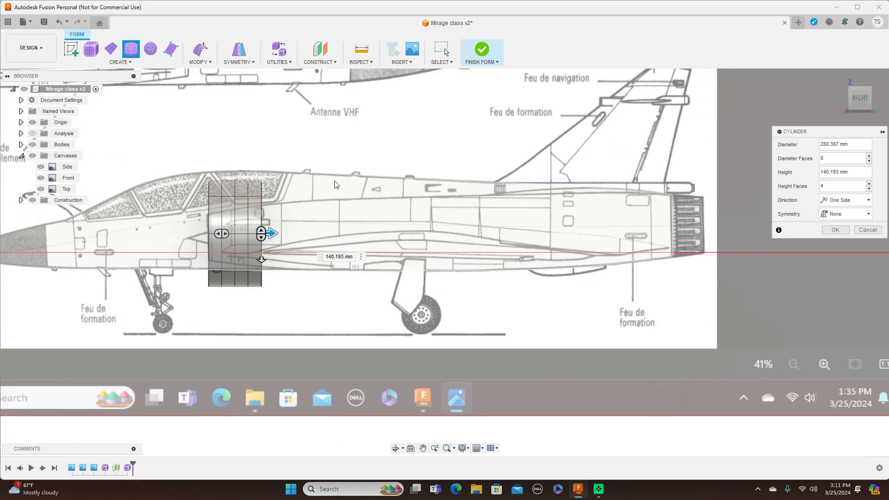
drag(272, 231, 703, 252)
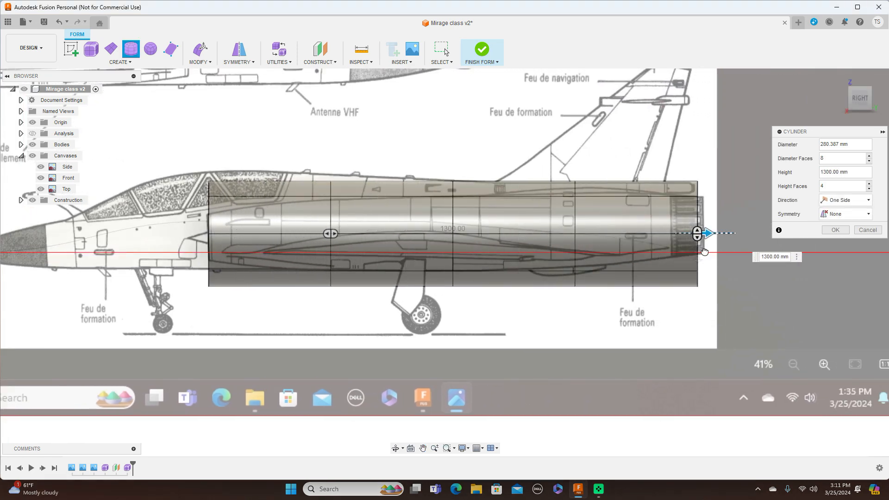
scroll(750, 259, up, 4)
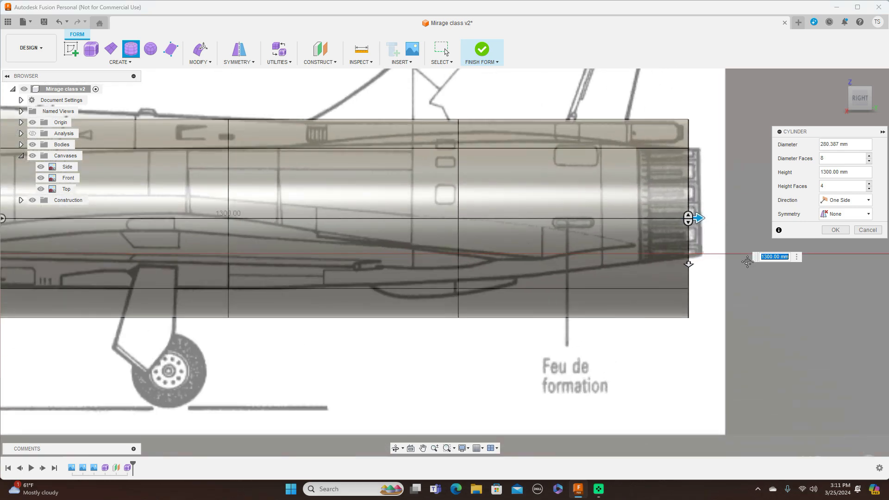
scroll(613, 276, up, 3)
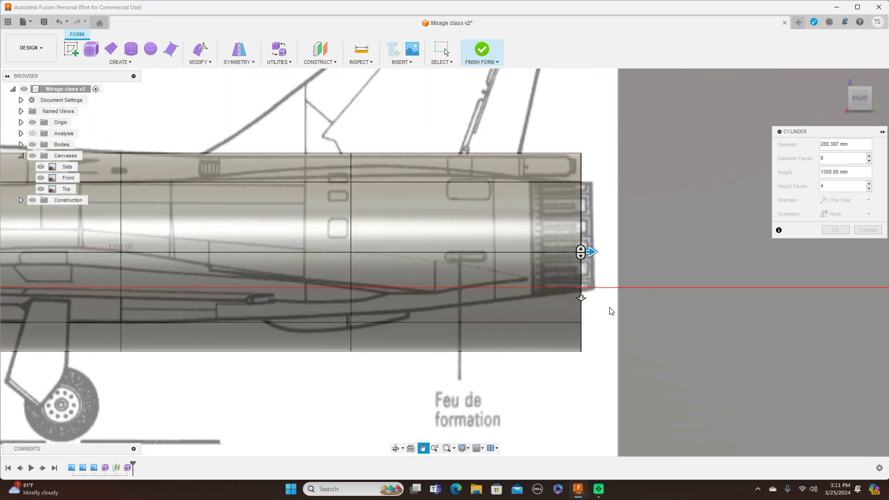
drag(575, 249, 596, 249)
scroll(625, 265, down, 5)
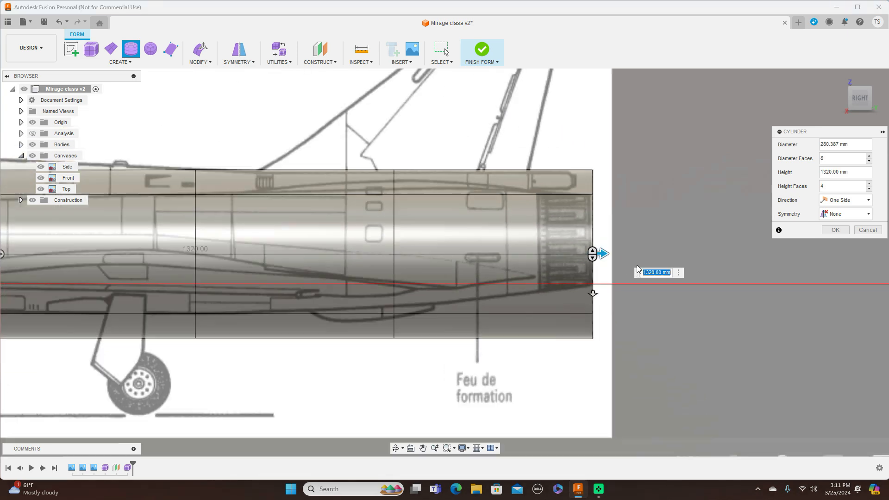
scroll(646, 270, down, 2)
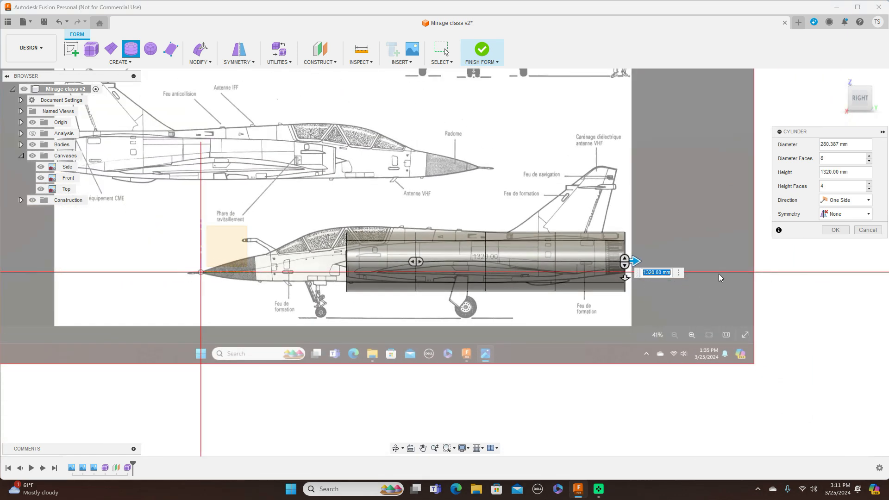
Step: Set the cylinder's height faces to 8 and create it
scroll(749, 281, up, 2)
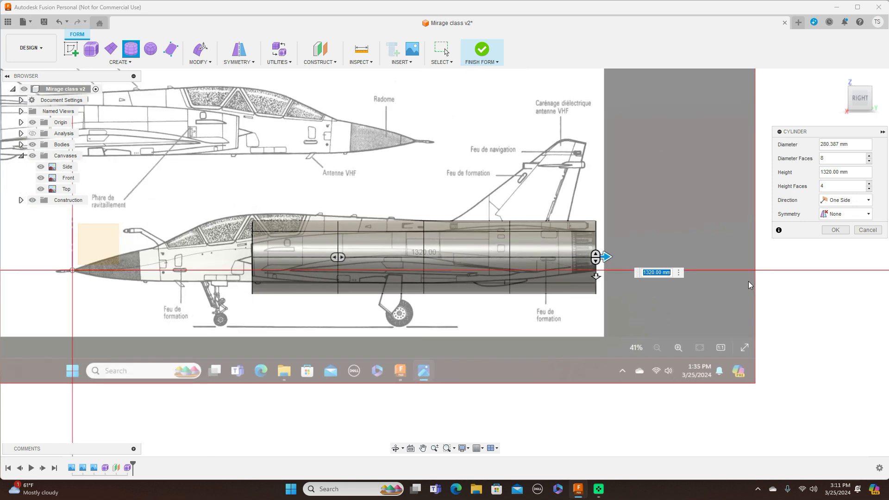
click(870, 183)
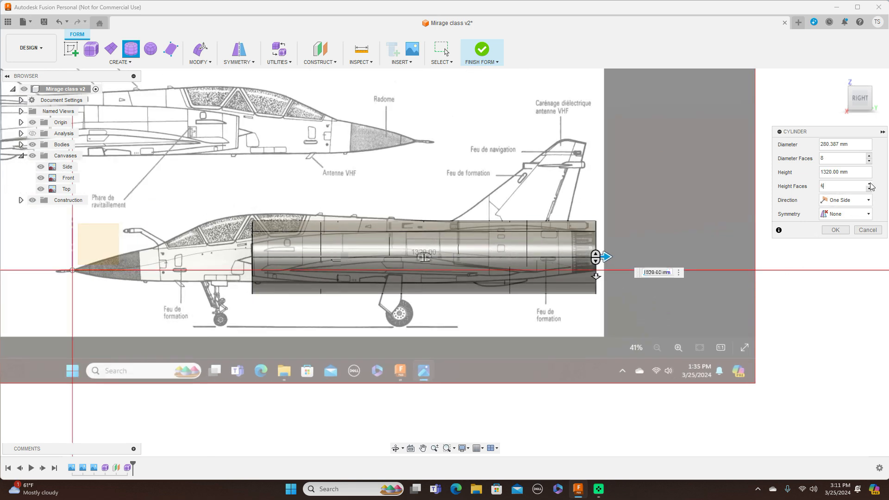
click(870, 184)
click(870, 184)
click(870, 184)
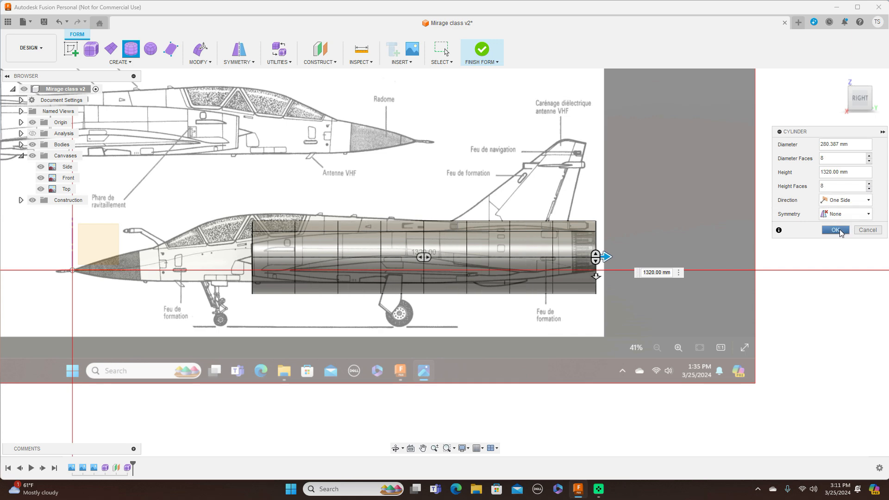
click(836, 230)
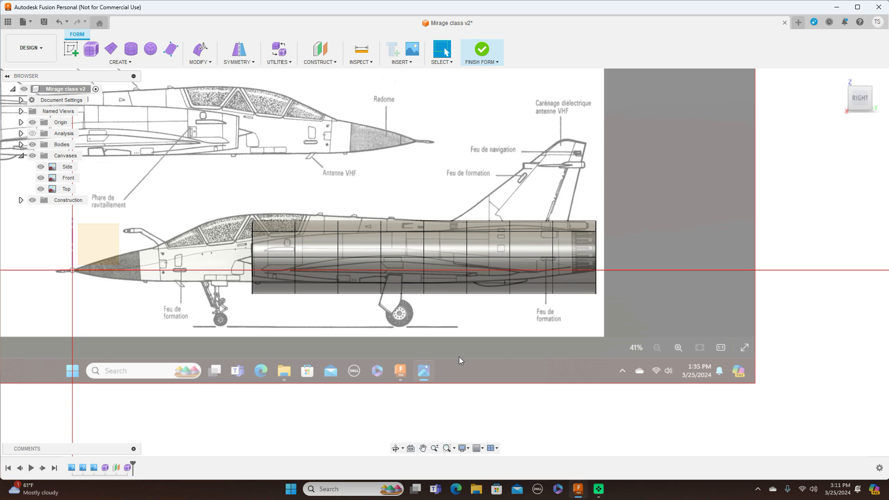
Step: Shrink the cylinder's front edge loop with Edit Form and lower it about 4.4 mm to match the air intake on the side canvas
scroll(460, 357, up, 3)
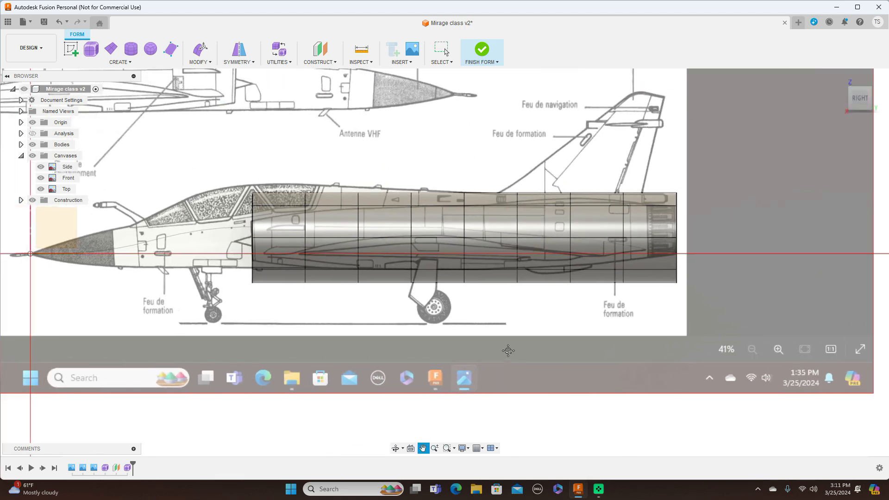
double_click(296, 223)
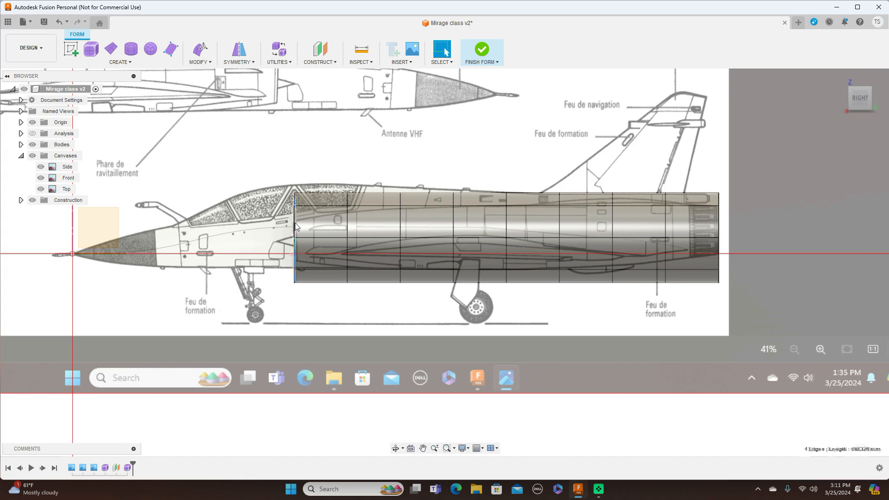
right_click(296, 223)
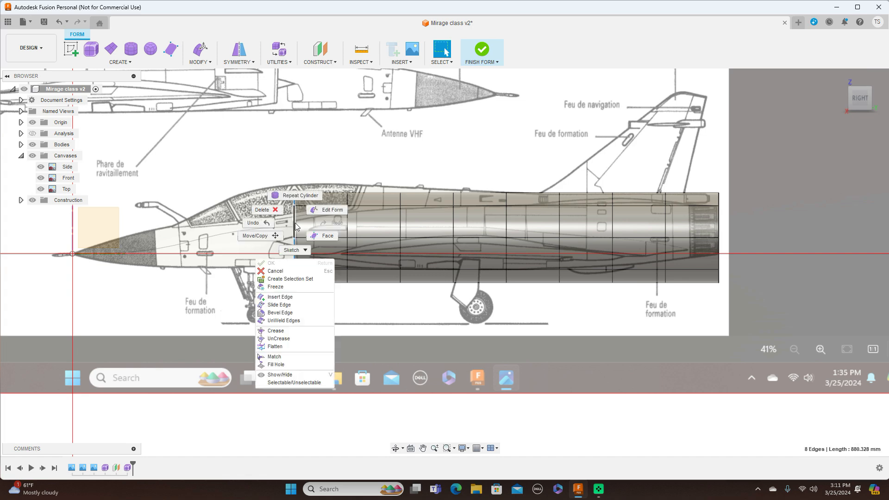
click(327, 209)
scroll(320, 235, up, 2)
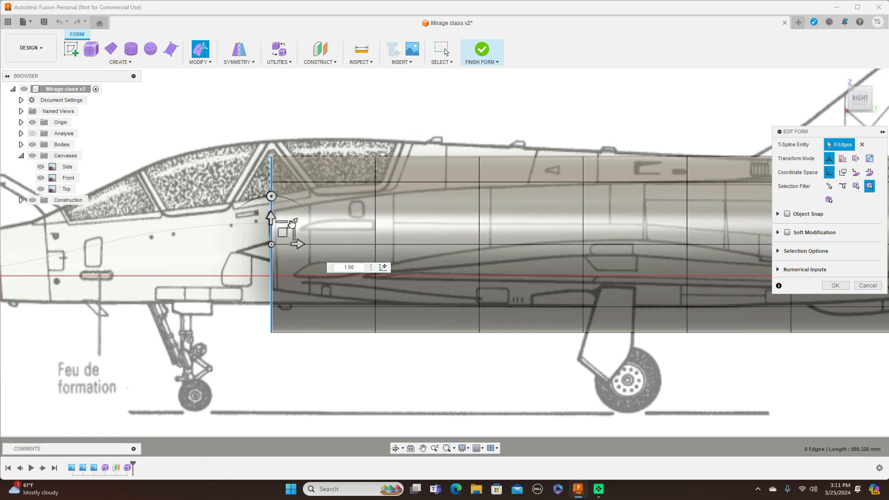
mouse_move(292, 224)
mouse_down()
mouse_move(277, 231)
mouse_move(283, 237)
mouse_up()
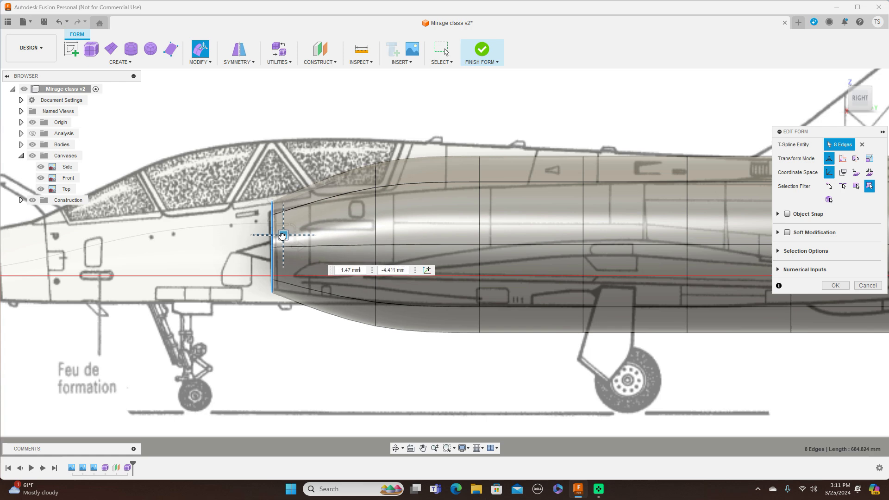
Step: Scale down the second, third and fourth edge loops from the front to follow the intake body outline on the side canvas
double_click(375, 222)
drag(396, 221, 386, 234)
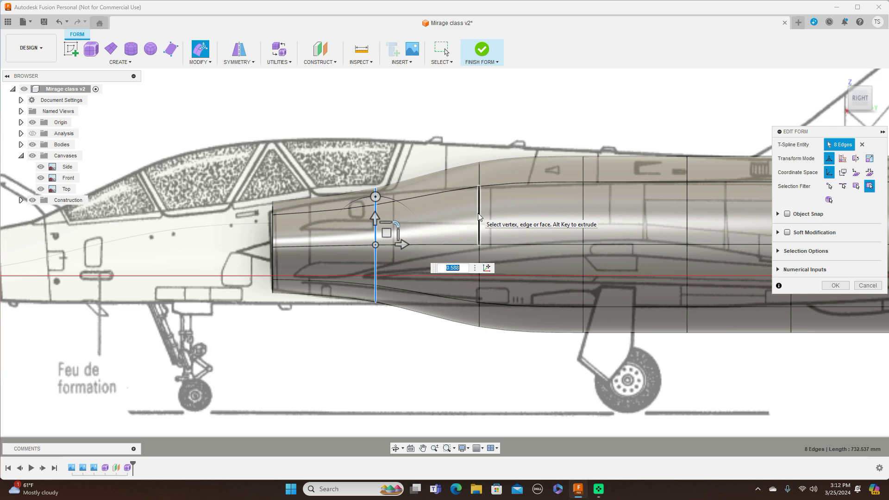
double_click(479, 217)
drag(503, 224, 493, 230)
double_click(584, 218)
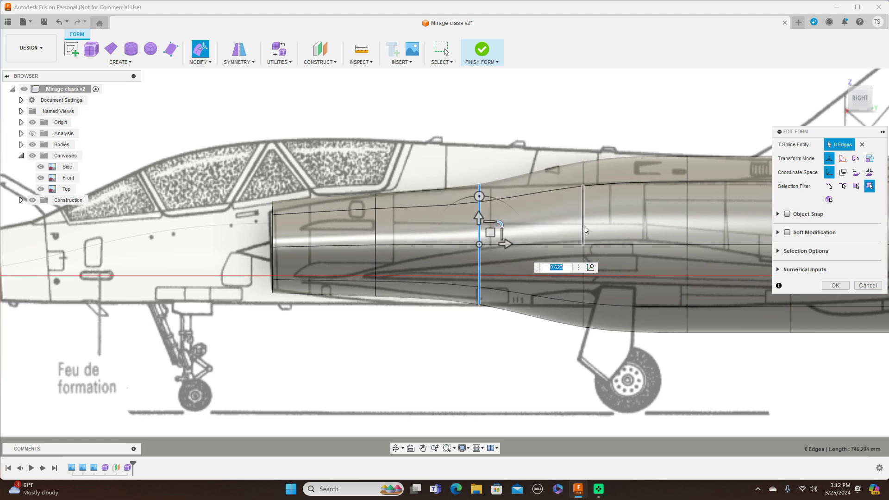
drag(603, 224, 598, 229)
Step: Scale down the fifth, sixth and seventh edge loops to continue the body outline toward the tail
middle_drag(651, 218, 411, 227)
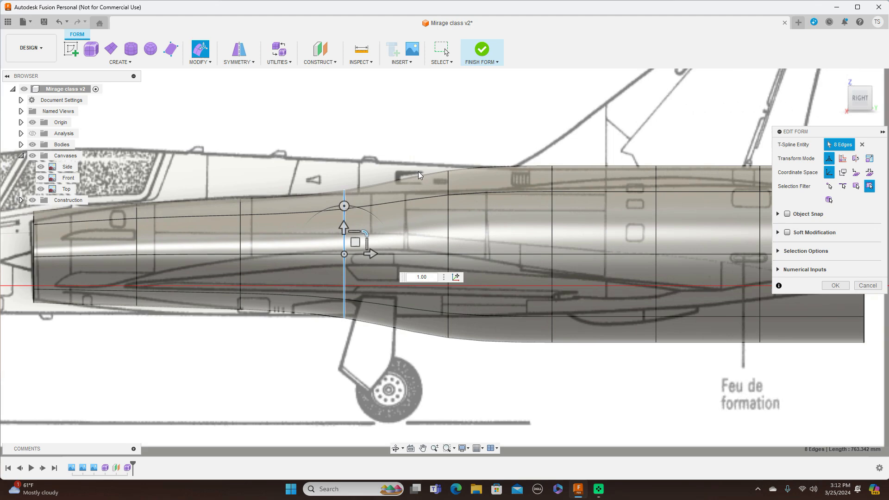
double_click(449, 217)
drag(471, 233, 463, 239)
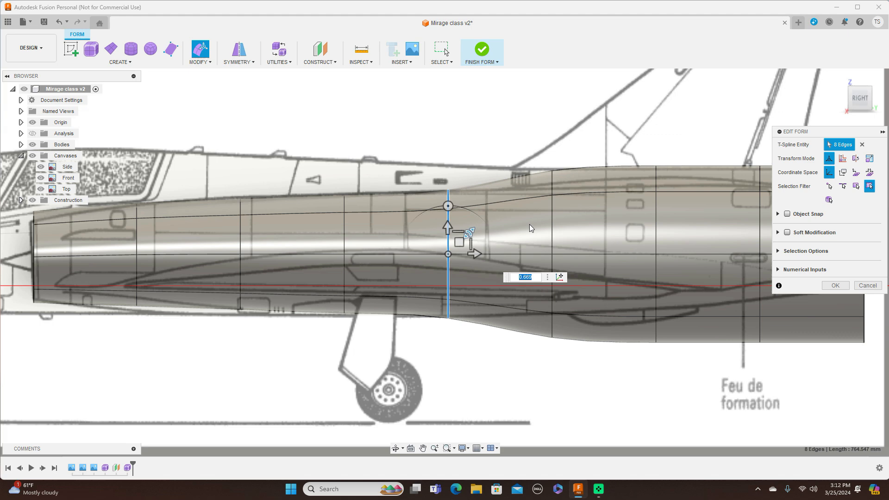
double_click(552, 216)
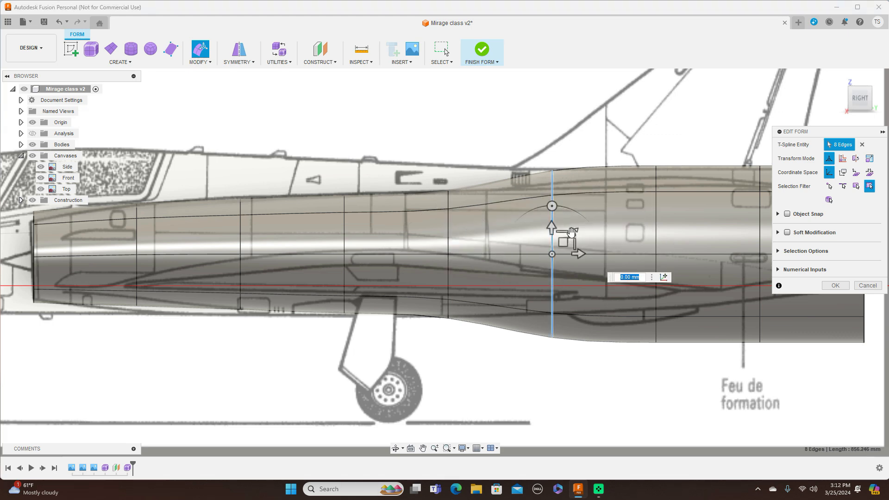
drag(573, 233, 560, 235)
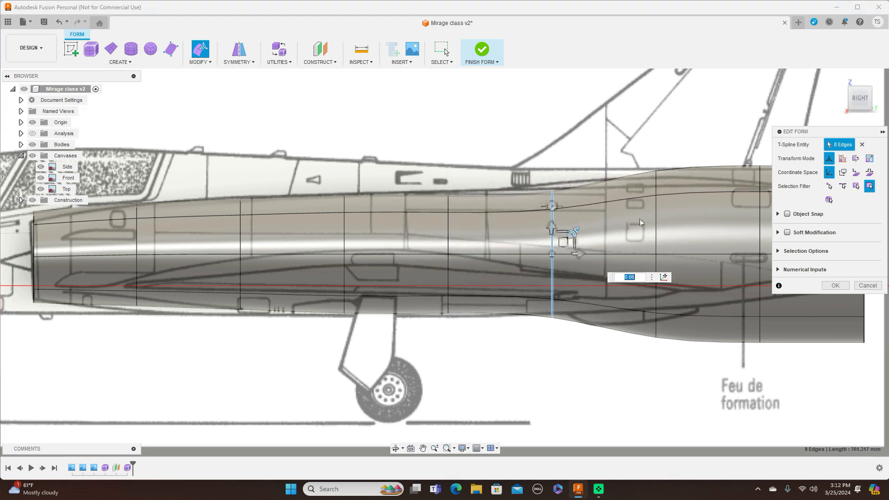
double_click(657, 215)
drag(677, 232, 670, 236)
Step: Scale down the eighth edge loop, then shrink and reposition the rear edge loop to fit the engine nozzle
middle_drag(641, 125, 477, 142)
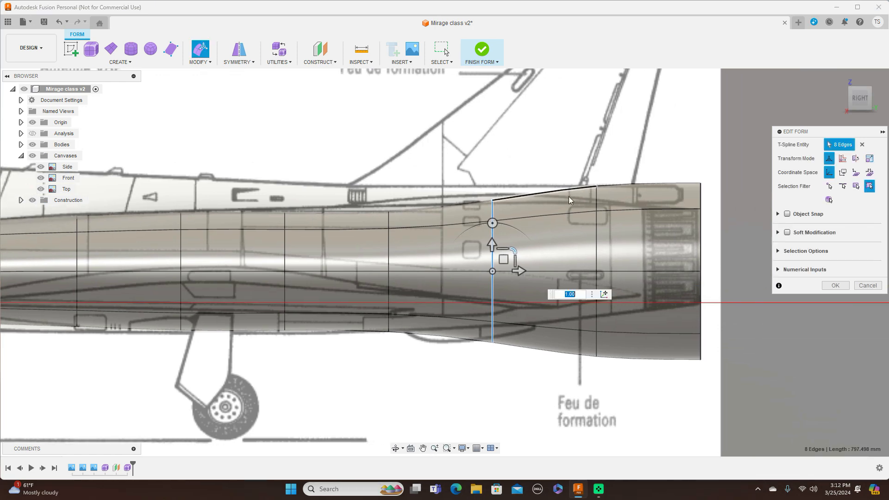
double_click(597, 229)
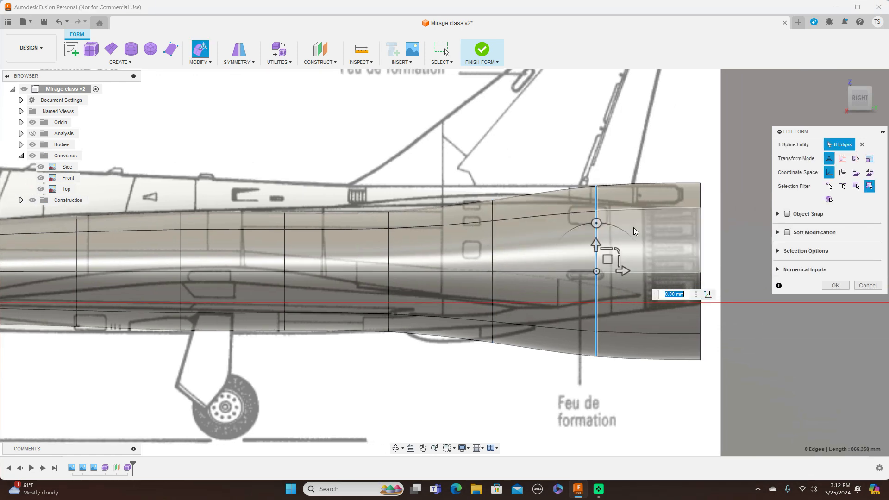
mouse_move(617, 251)
mouse_down()
mouse_move(605, 255)
mouse_move(619, 253)
mouse_up()
double_click(700, 231)
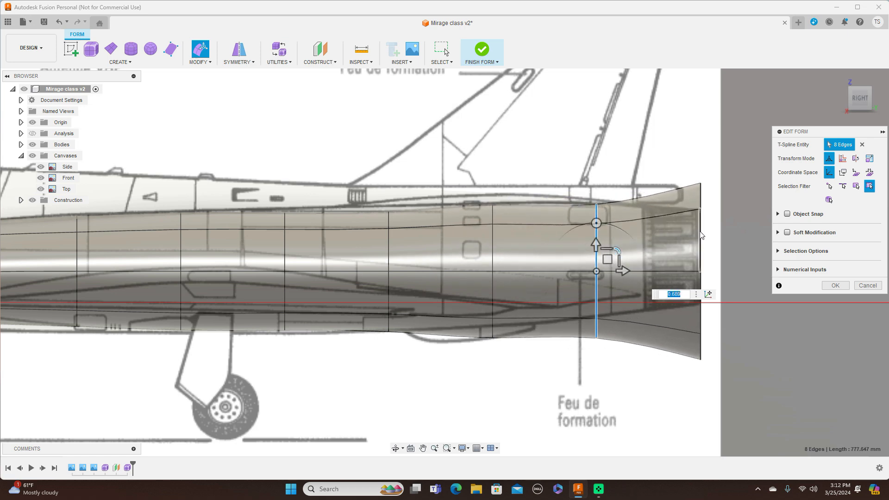
mouse_move(722, 248)
mouse_down()
mouse_move(710, 255)
mouse_move(720, 240)
mouse_move(711, 244)
mouse_up()
Step: Raise the eighth edge loop about 5.9 mm and readjust the seventh and sixth loops to the rear underside and top outlines
double_click(597, 249)
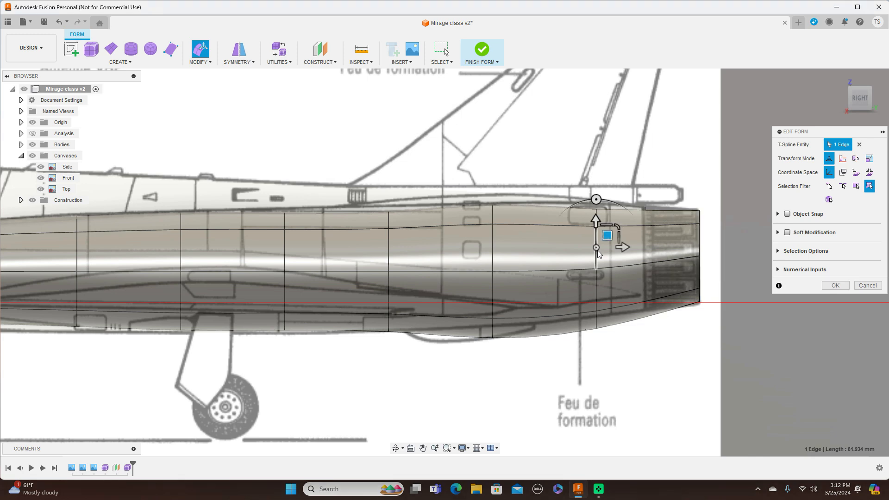
mouse_move(608, 254)
mouse_down()
mouse_move(617, 240)
mouse_move(608, 246)
mouse_up()
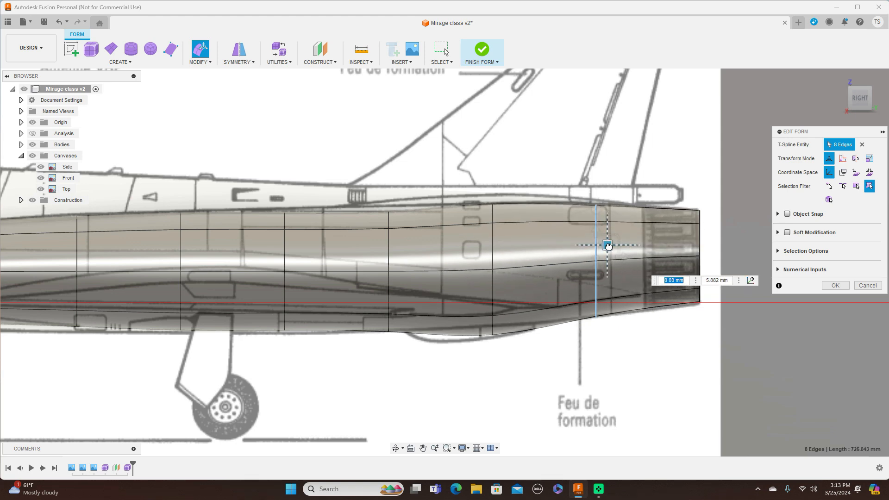
double_click(494, 247)
drag(504, 256, 511, 246)
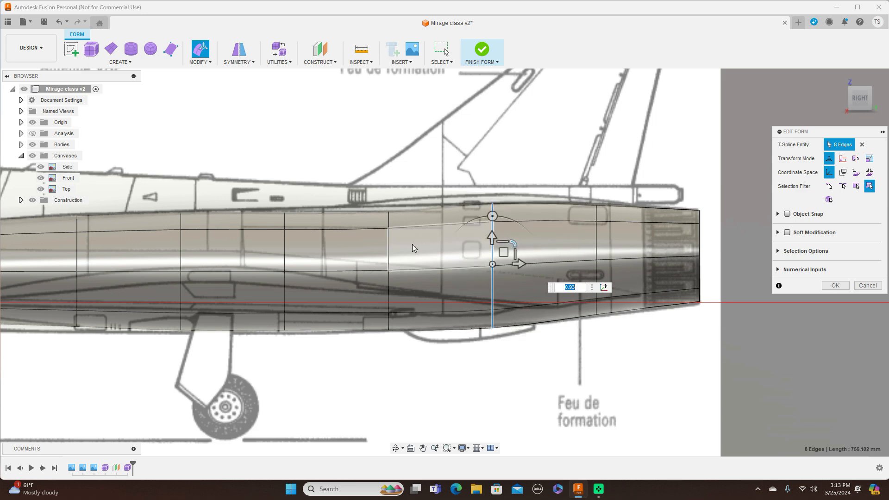
double_click(389, 250)
drag(399, 258, 412, 246)
Step: Scale the fifth edge loop by 1.025 and the third edge loop by 1.068 to fit the side outline
scroll(412, 306, down, 2)
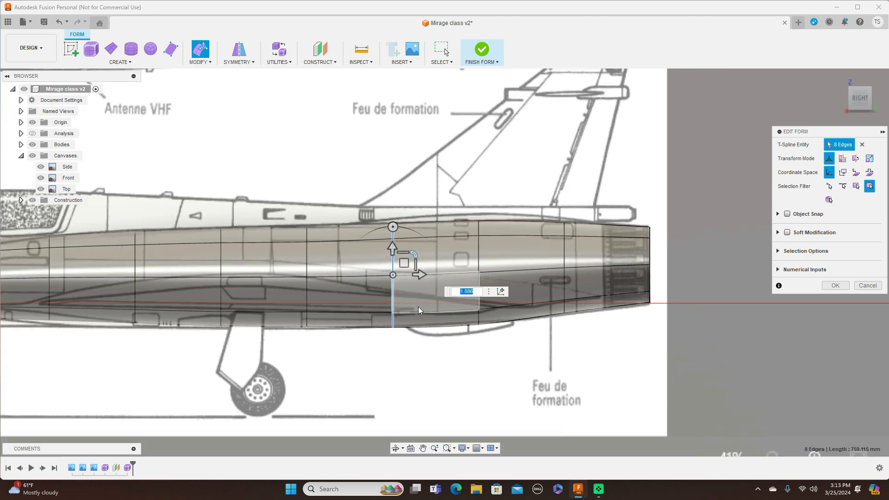
middle_drag(390, 361, 502, 347)
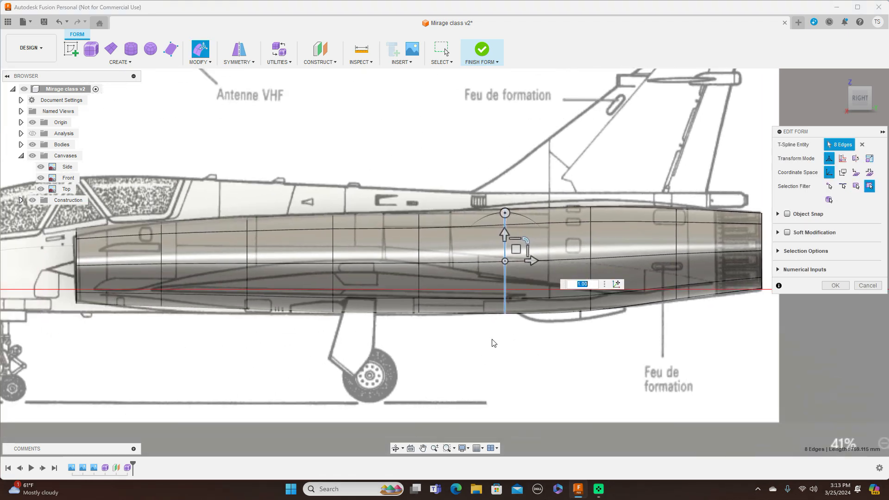
double_click(419, 238)
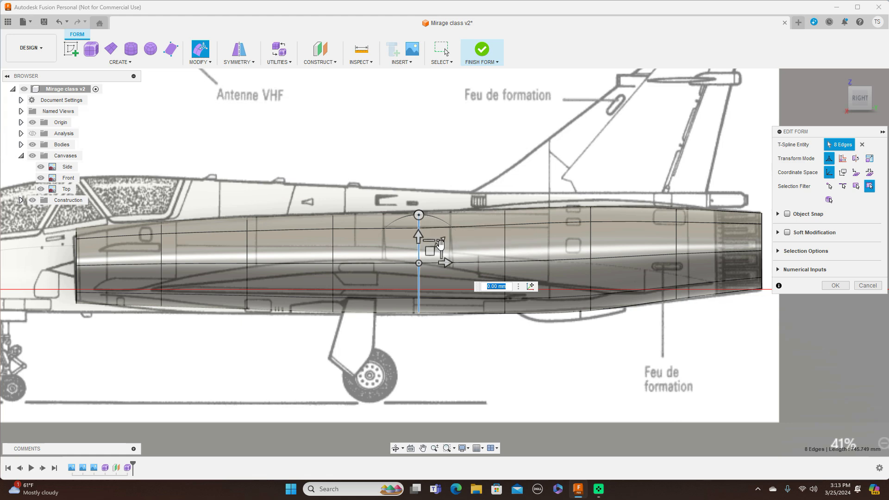
text(1.025)
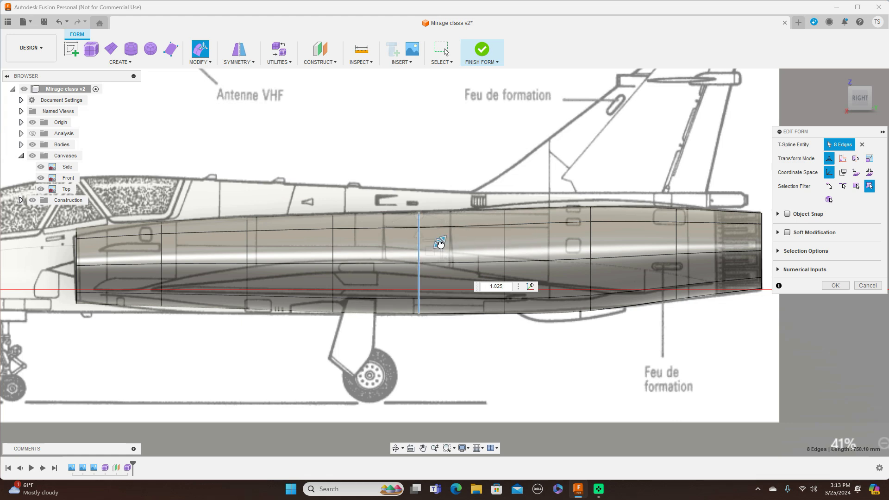
double_click(249, 241)
drag(273, 243, 270, 241)
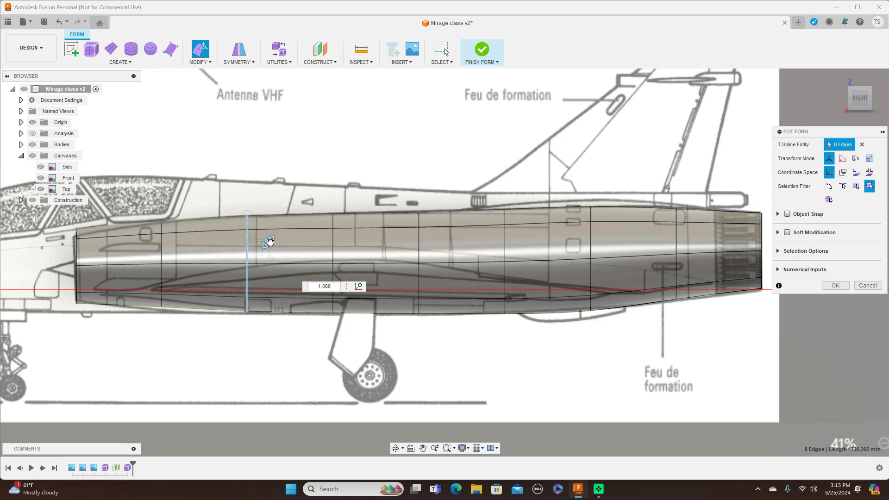
Step: Lower the second edge loop about 8 mm and the front edge loop about 5.25 mm to match the intake outline
double_click(160, 246)
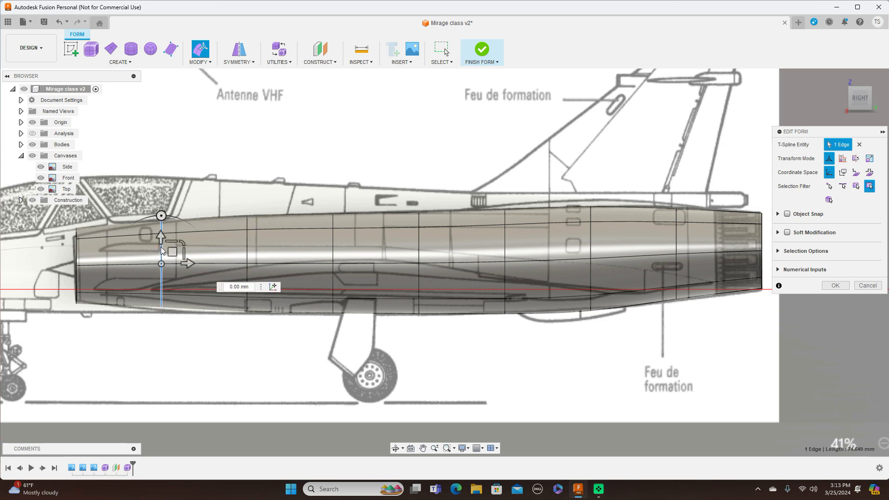
drag(175, 253, 173, 256)
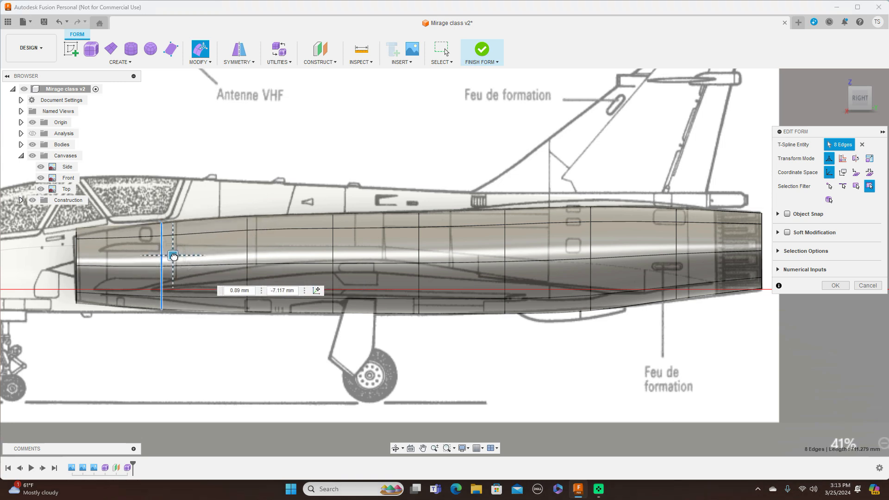
scroll(119, 212, up, 3)
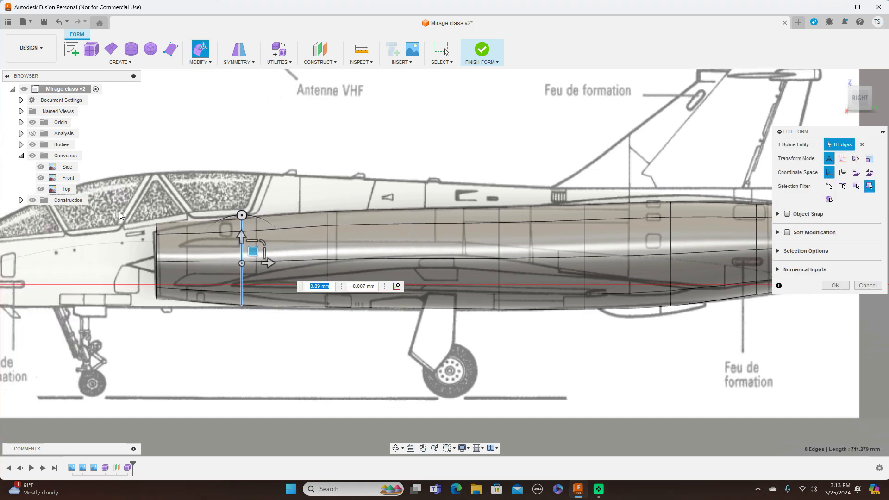
double_click(184, 245)
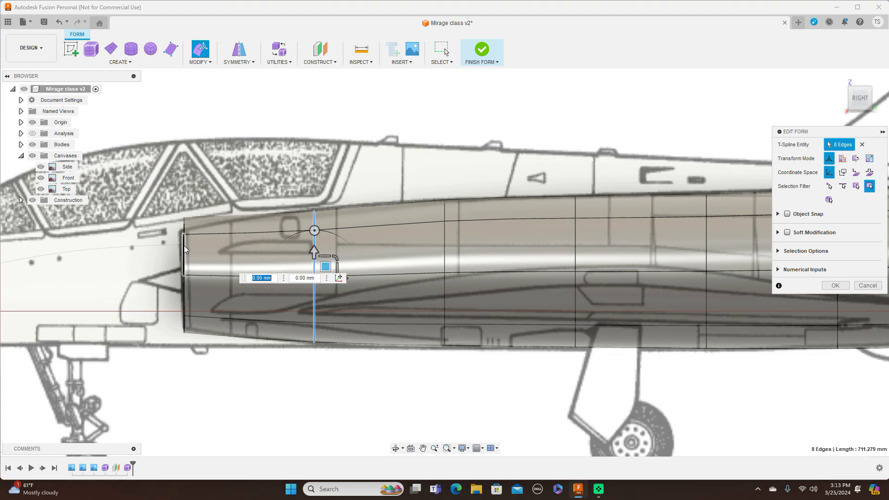
drag(191, 248, 196, 267)
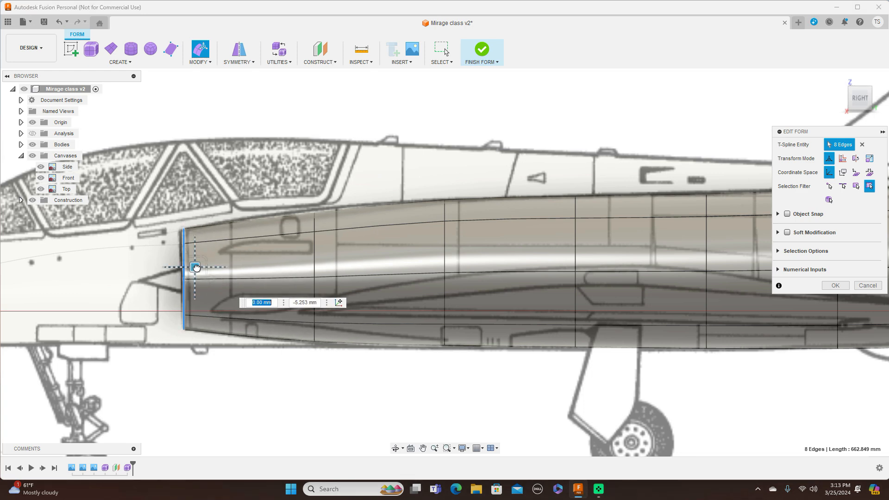
Step: Fine-tune the second edge loop's size and raise it about 1.75 mm, then lower the third loop about 0.6 mm and adjust its size
double_click(315, 246)
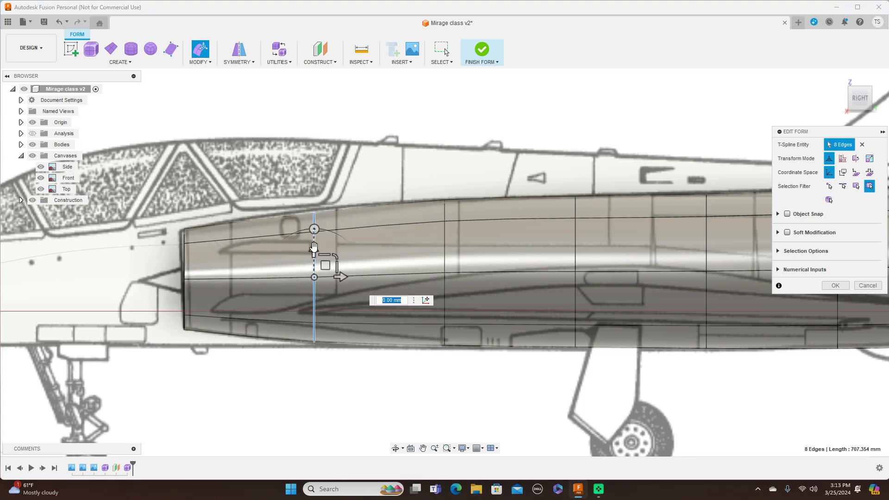
drag(336, 256, 326, 264)
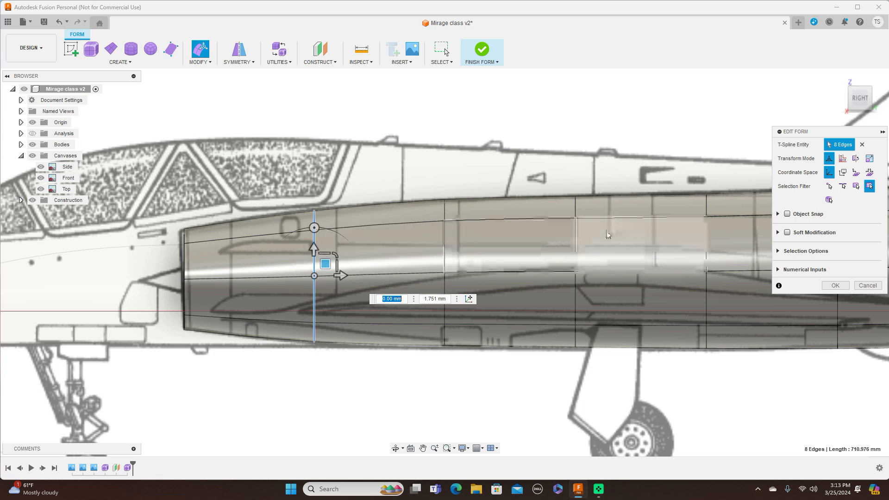
double_click(445, 258)
drag(455, 260, 455, 263)
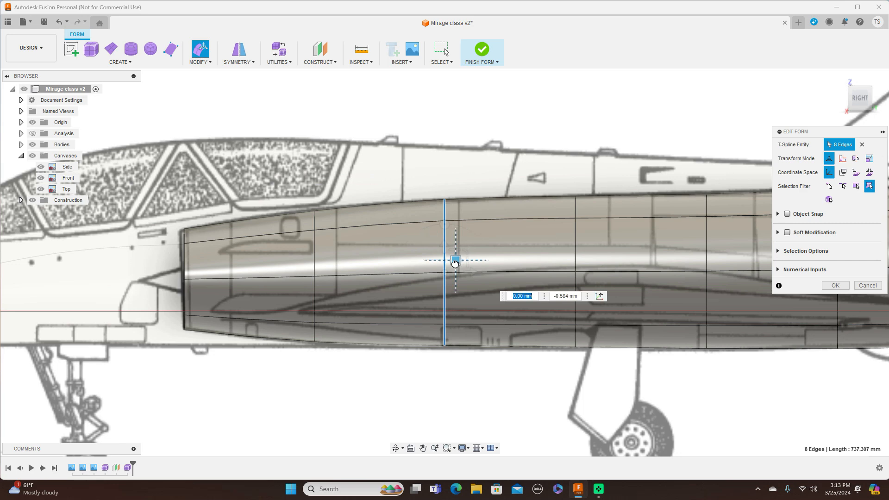
drag(475, 246, 477, 244)
Step: Scale the fifth edge loop by about 1.025 to fit the fuselage outline in the side view
middle_drag(564, 130, 429, 122)
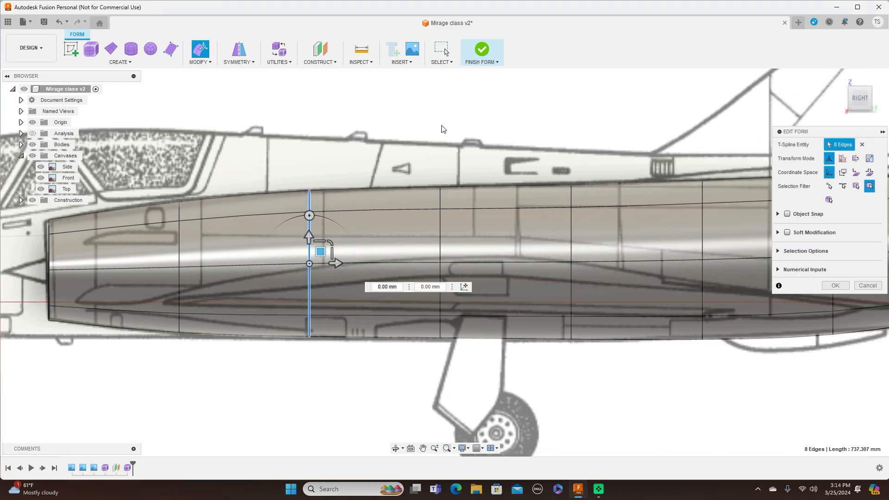
double_click(571, 230)
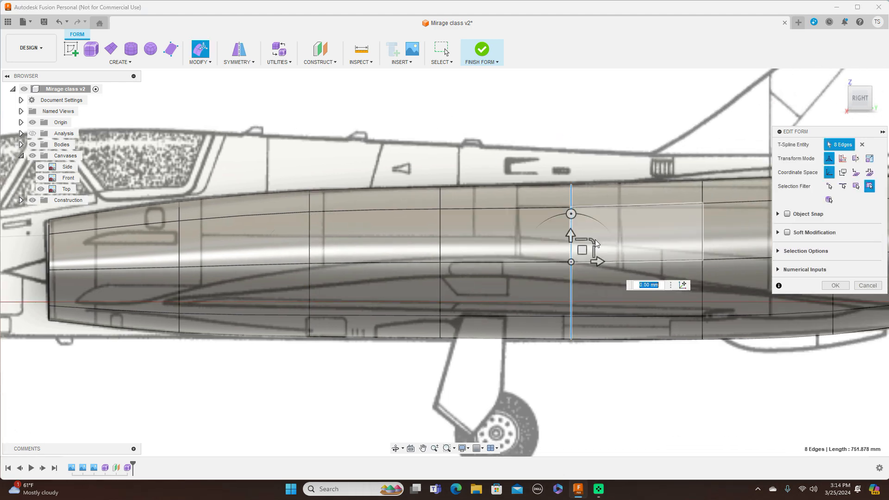
drag(596, 240, 592, 240)
text(1.025)
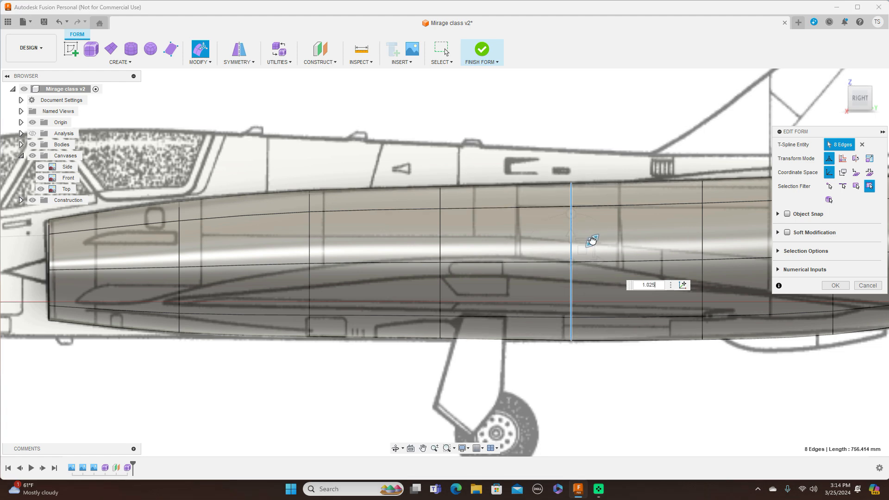
double_click(441, 247)
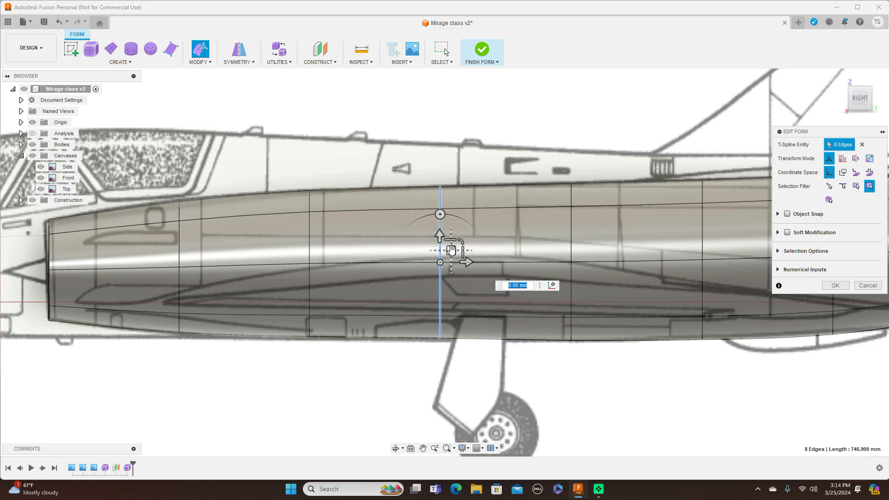
Step: In the top view, narrow the rear edge loop to a scale of about 0.525 and narrow the eighth edge loop to match the tail outline
scroll(524, 262, down, 5)
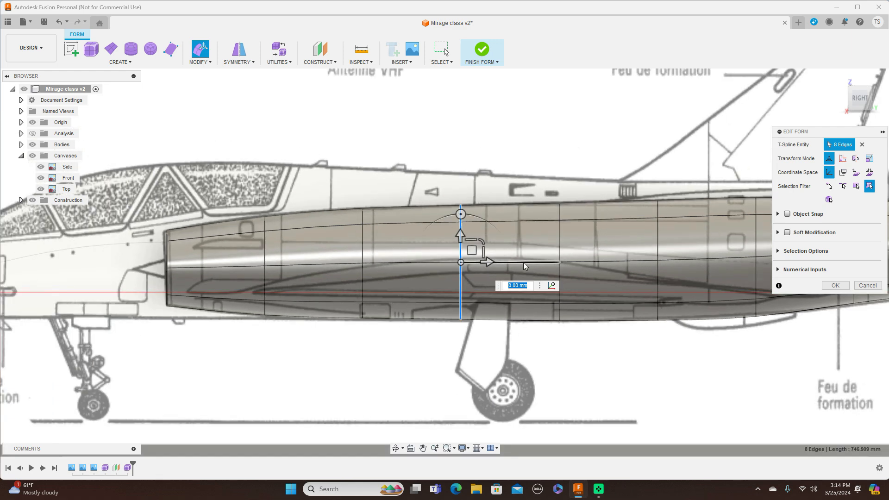
scroll(634, 165, down, 1)
middle_drag(618, 162, 510, 157)
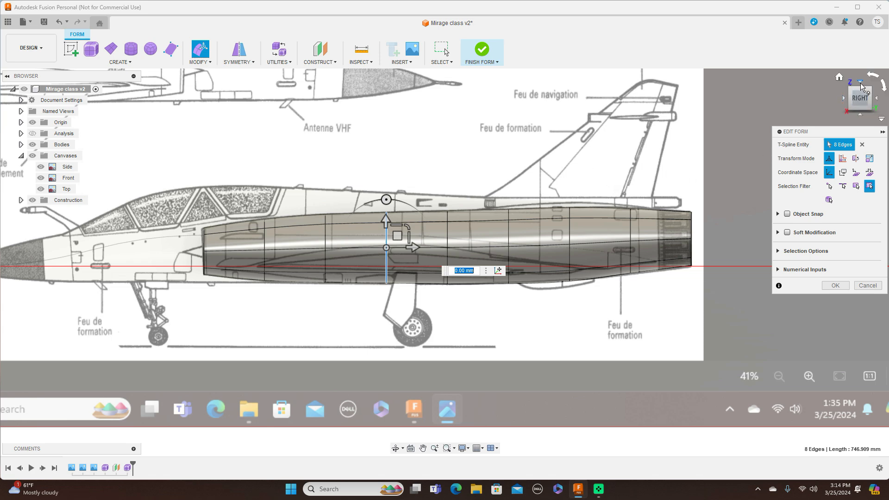
click(861, 85)
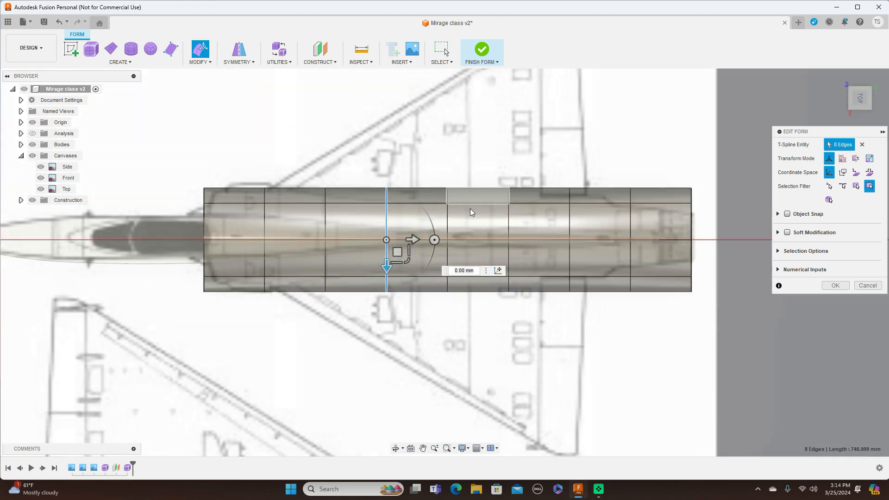
double_click(692, 222)
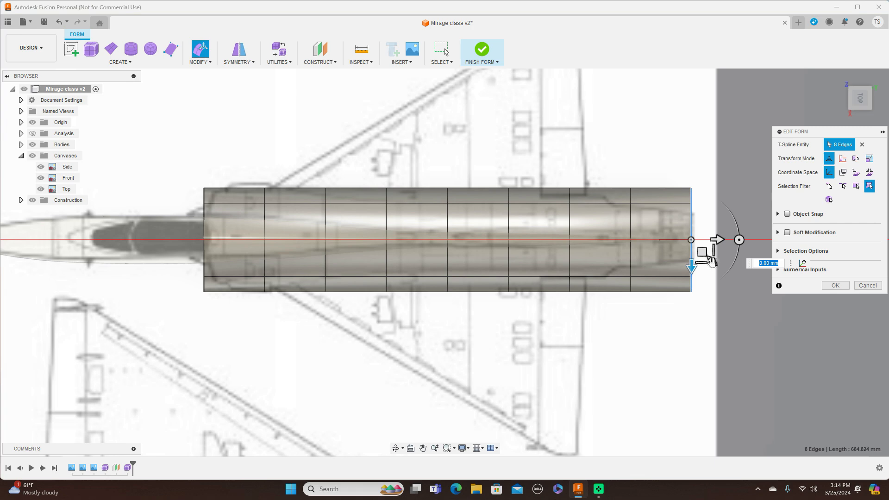
drag(712, 261, 707, 249)
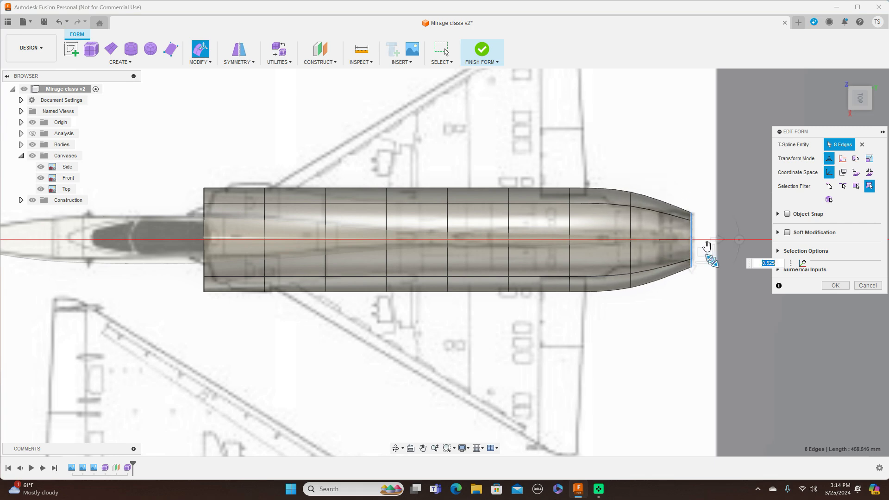
click(631, 223)
double_click(631, 226)
drag(652, 258, 648, 249)
Step: Narrow the seventh edge loop and scale the sixth to about 0.7 to follow the rear fuselage width in the top view
double_click(570, 234)
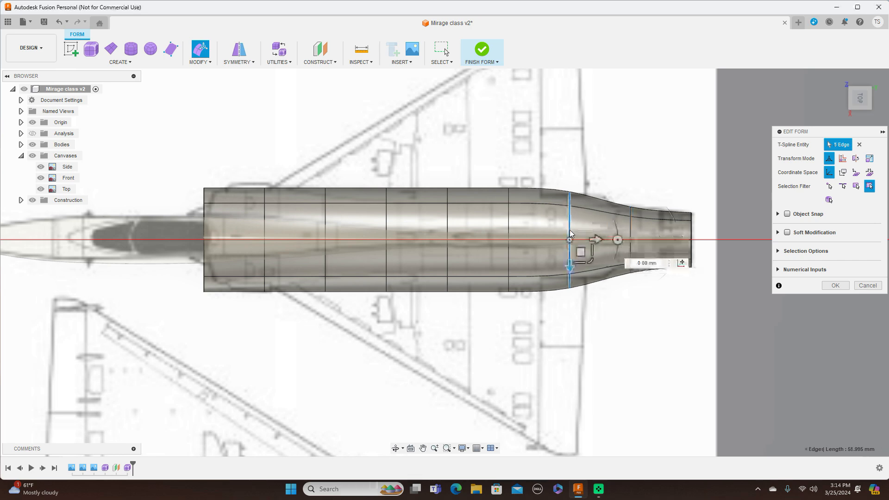
mouse_move(595, 262)
mouse_down()
mouse_move(580, 240)
mouse_move(594, 261)
mouse_up()
double_click(510, 229)
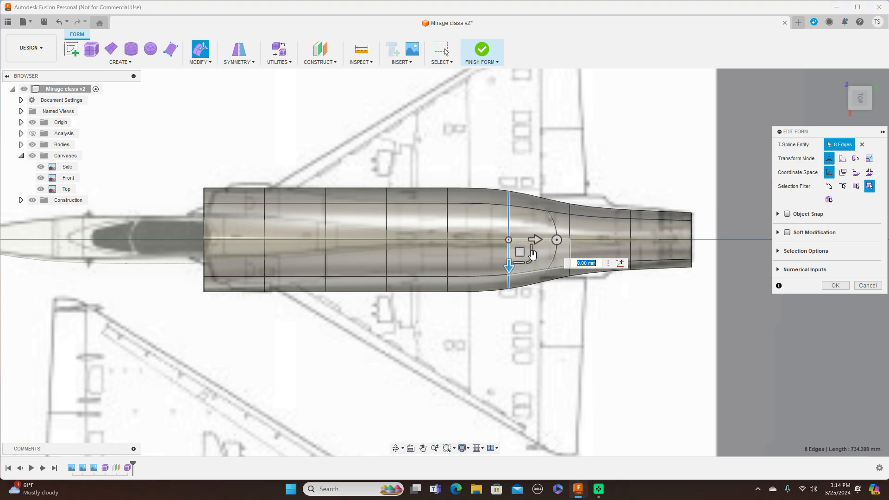
mouse_move(530, 261)
mouse_down()
mouse_move(520, 249)
mouse_move(528, 258)
mouse_up()
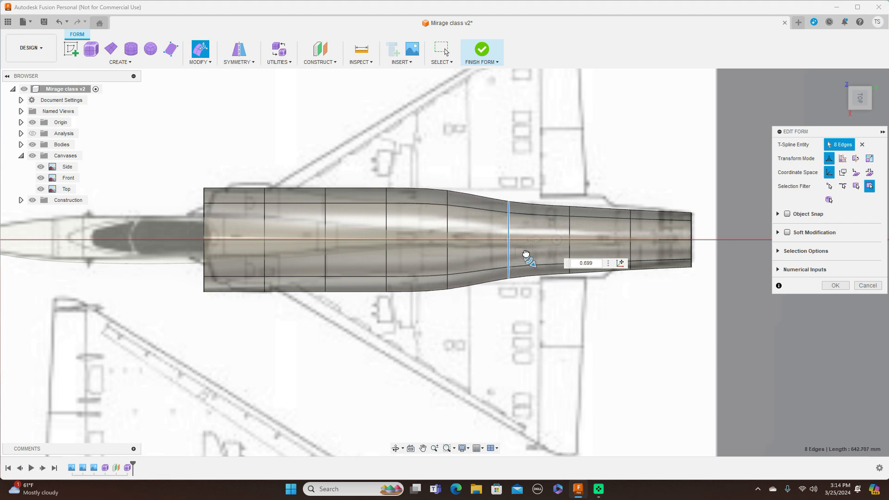
Step: Narrow the fifth and fourth edge loops to match the mid-fuselage width on the top canvas
double_click(448, 226)
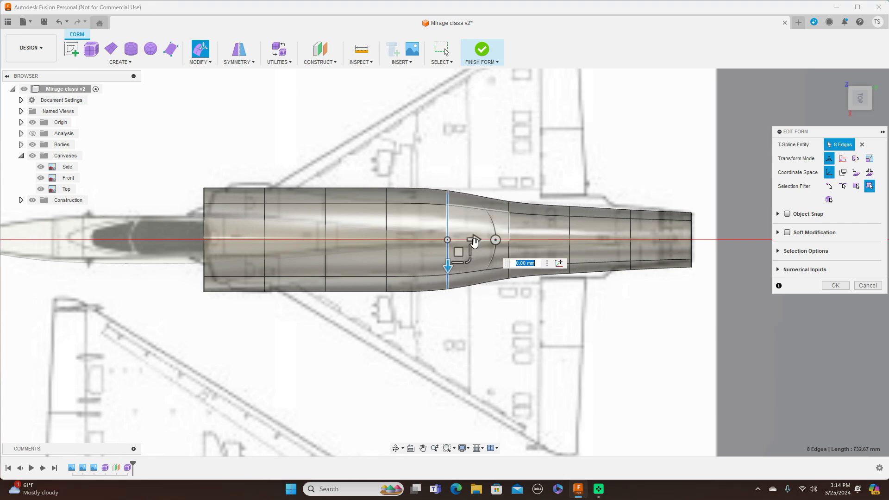
drag(469, 262, 468, 255)
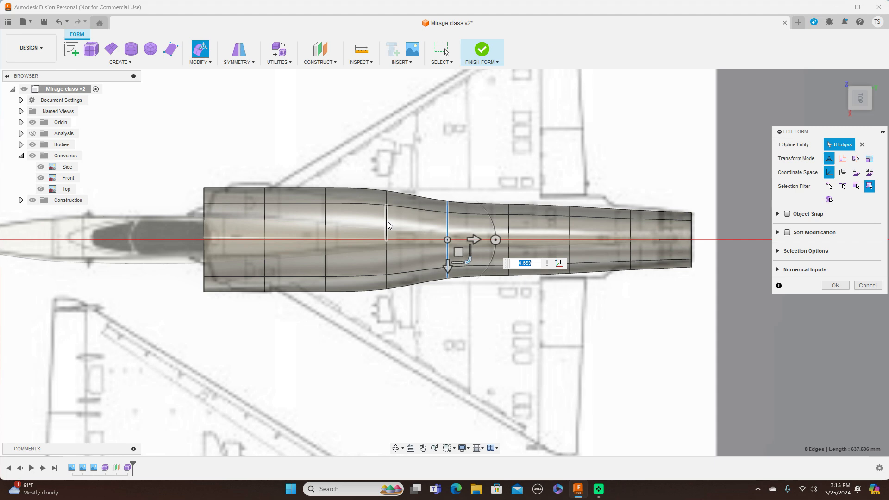
double_click(388, 221)
drag(407, 261, 400, 257)
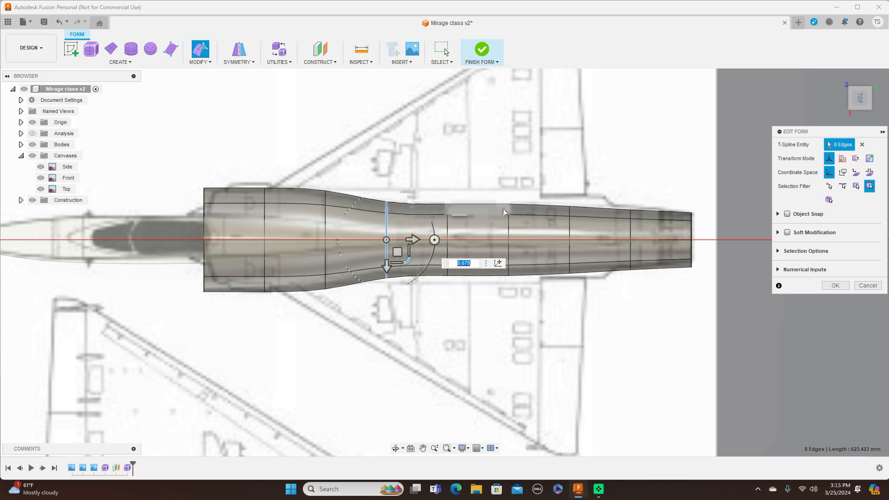
Step: Narrow the third edge loop to a scale of about 0.842 and widen the second edge loop toward the intake outline
double_click(327, 224)
mouse_move(345, 261)
mouse_down()
mouse_move(335, 251)
mouse_move(341, 261)
mouse_up()
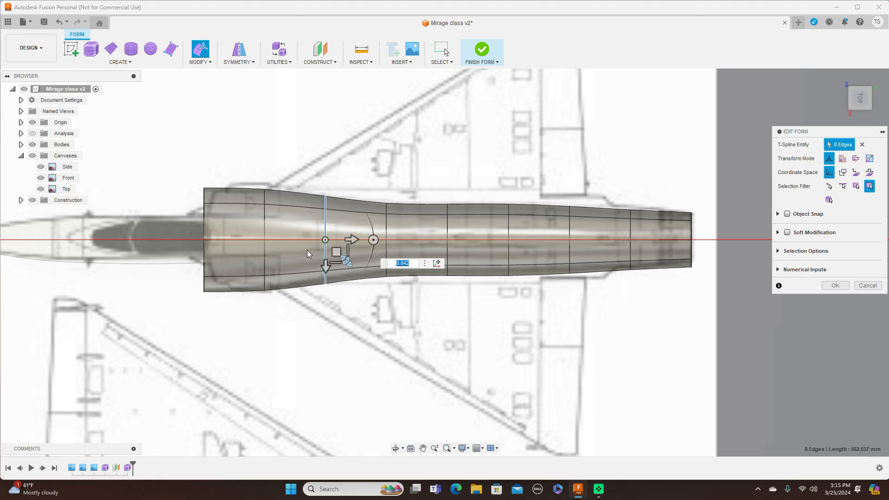
double_click(264, 227)
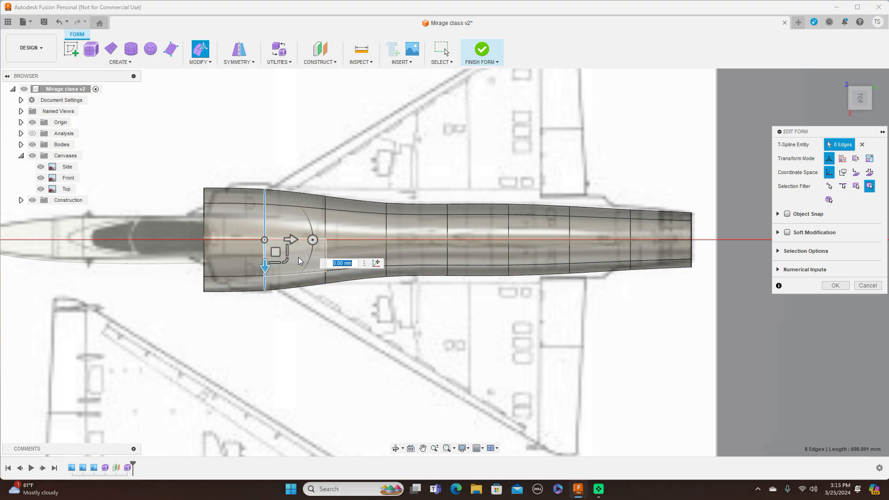
drag(281, 254, 287, 262)
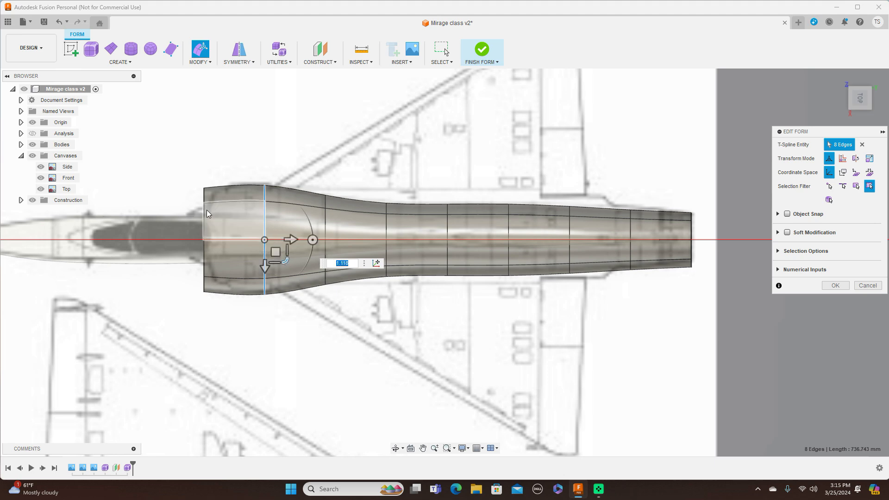
scroll(205, 210, up, 3)
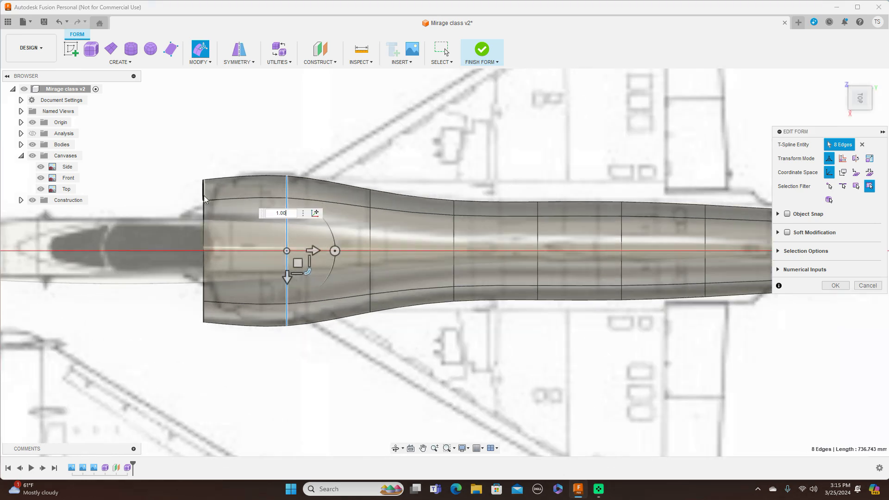
Step: Narrow the front edge loop to a scale of about 0.854 and reduce the second edge loop's width to fit the intakes
double_click(204, 198)
drag(226, 268, 225, 268)
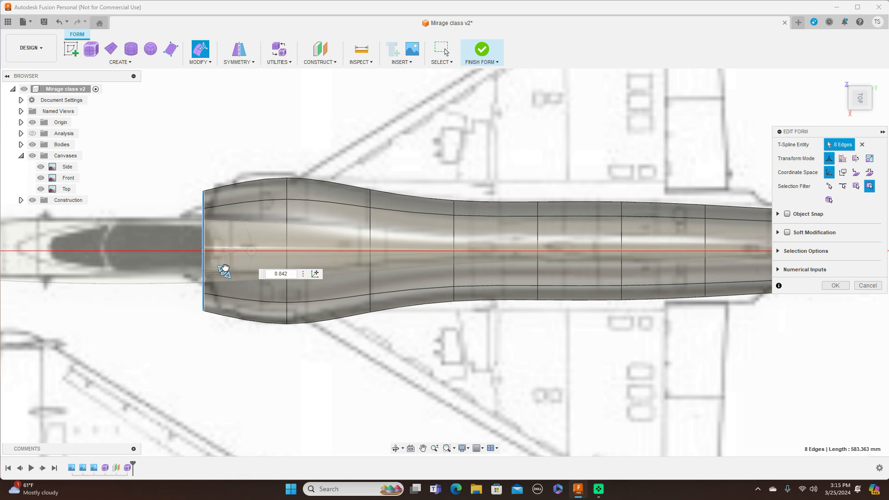
drag(225, 268, 226, 269)
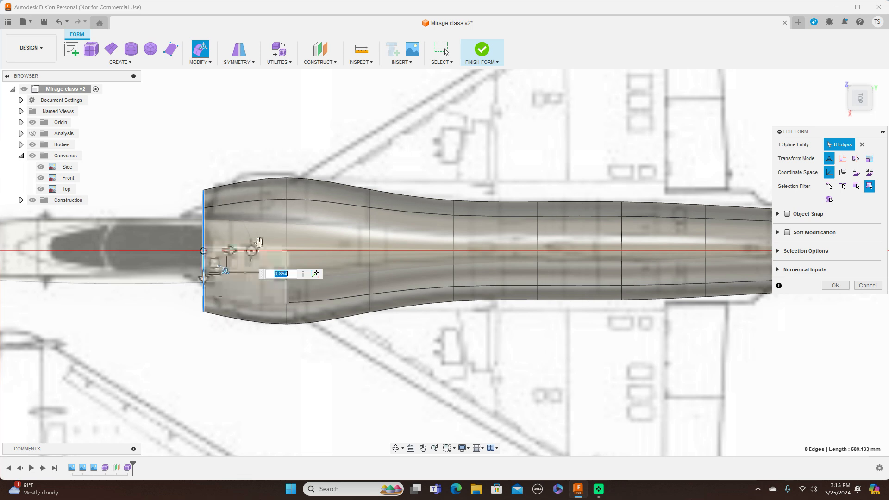
double_click(286, 225)
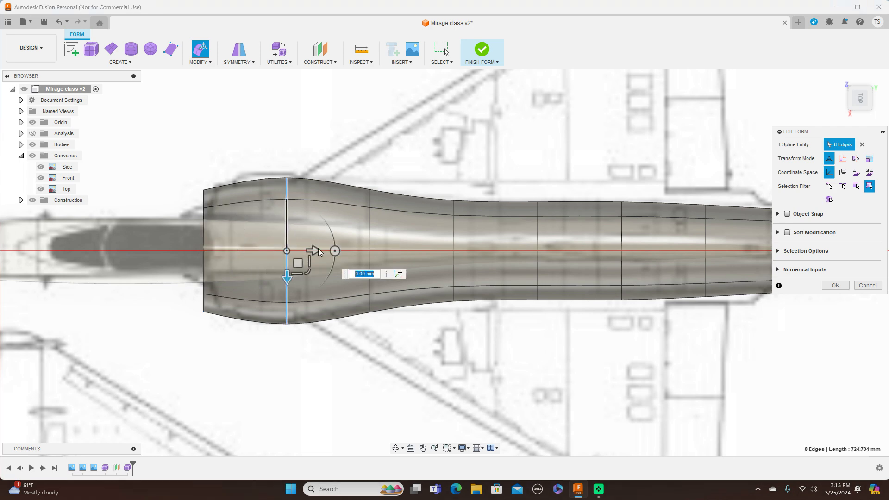
drag(306, 272, 307, 269)
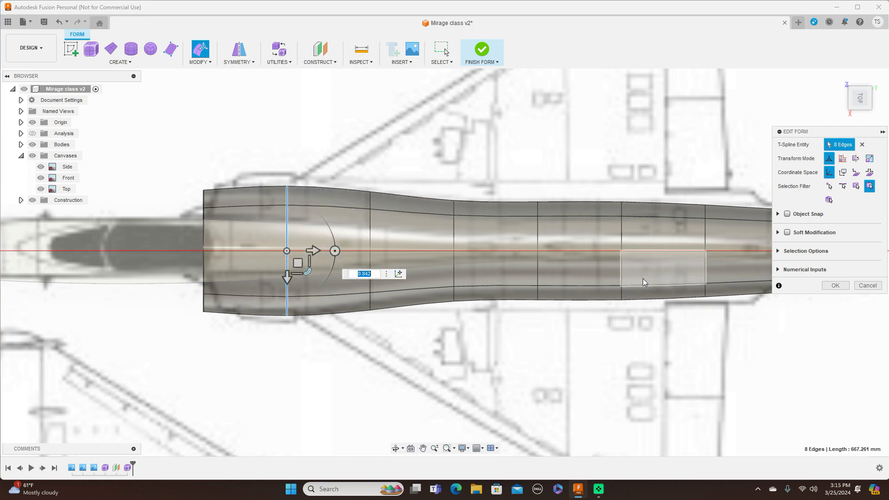
Step: Examine how the reshaped intake body fits the canvases from the top, side, back and front
middle_drag(631, 326, 795, 317)
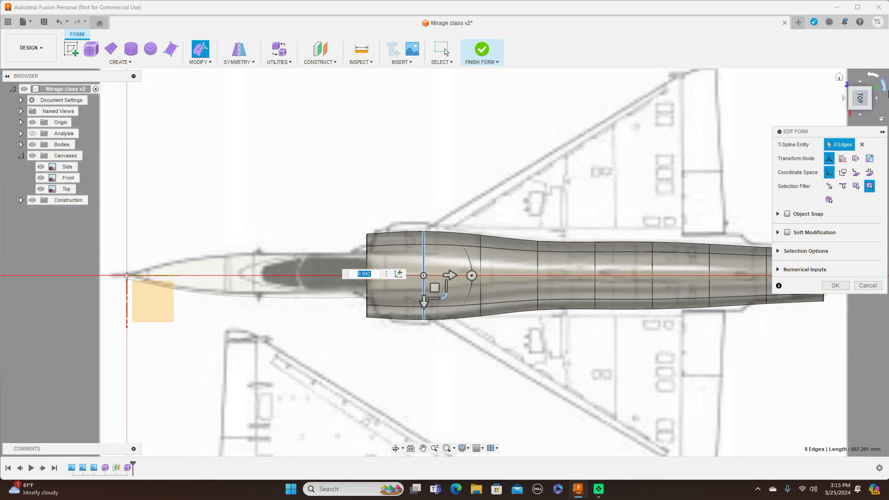
middle_drag(632, 151, 465, 125)
scroll(465, 125, down, 1)
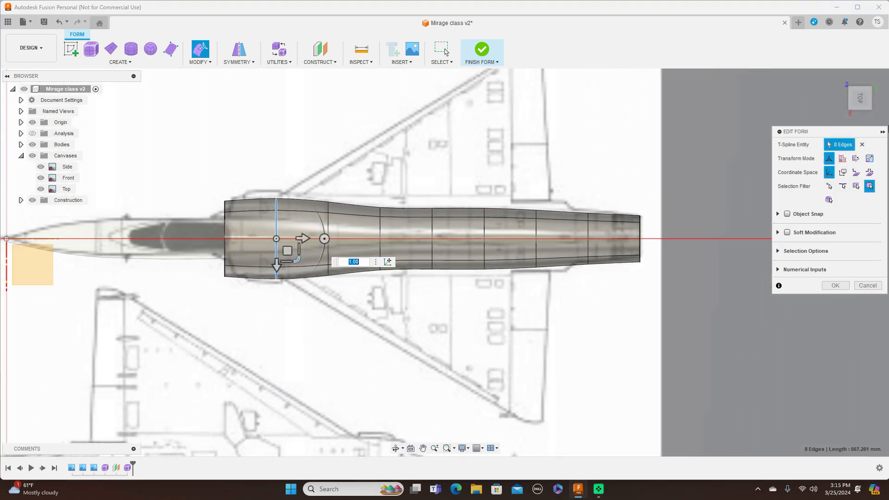
click(861, 116)
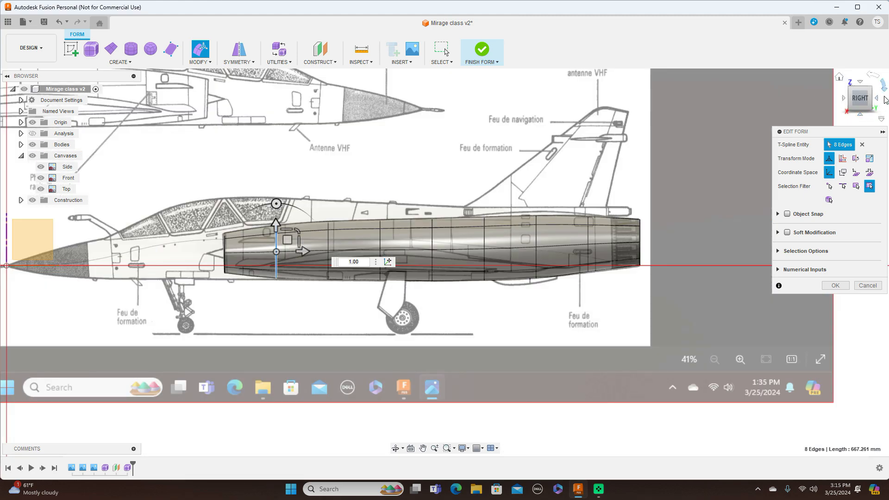
click(878, 99)
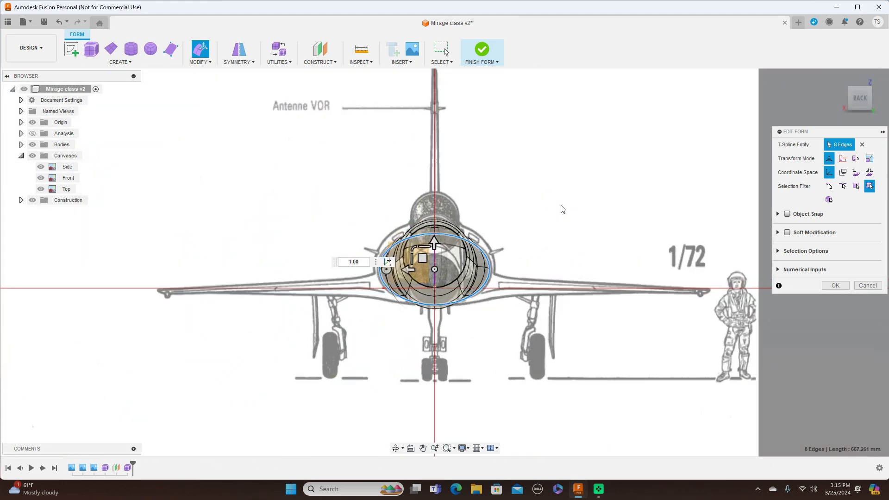
drag(861, 92, 866, 101)
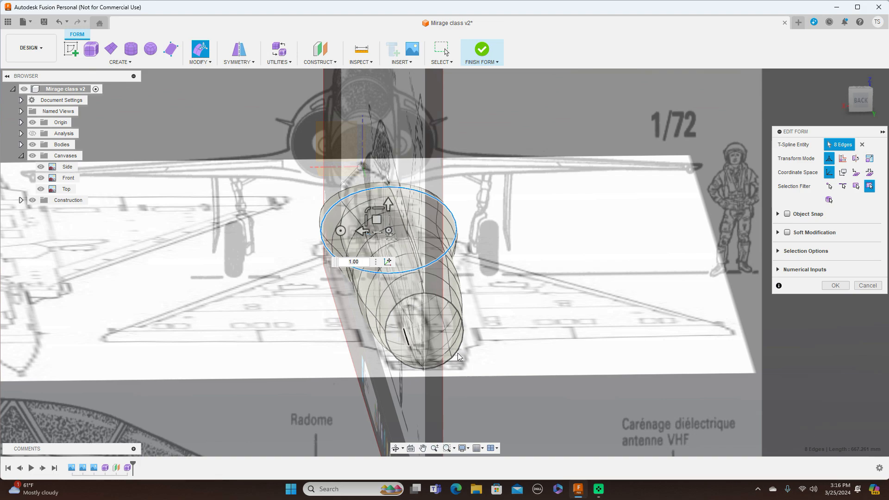
click(864, 105)
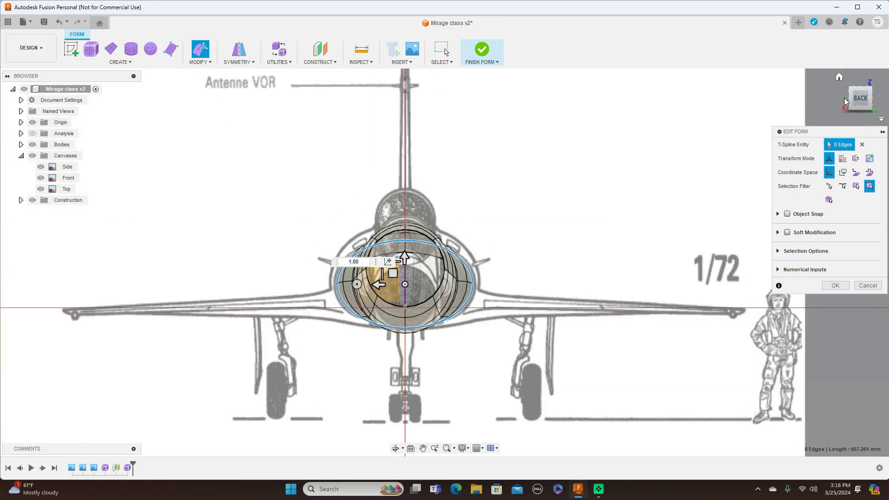
click(844, 97)
click(844, 97)
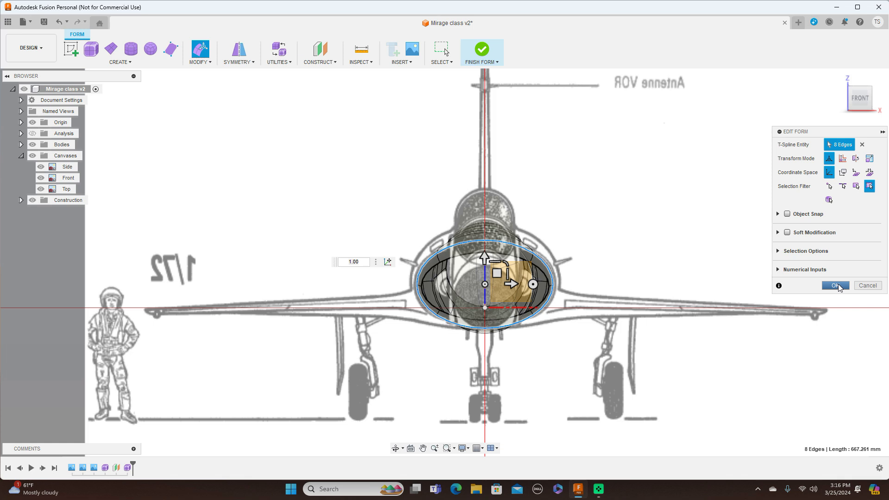
Step: Accept the edge loop edits and finish the form to return to solid modelling
click(837, 286)
click(486, 62)
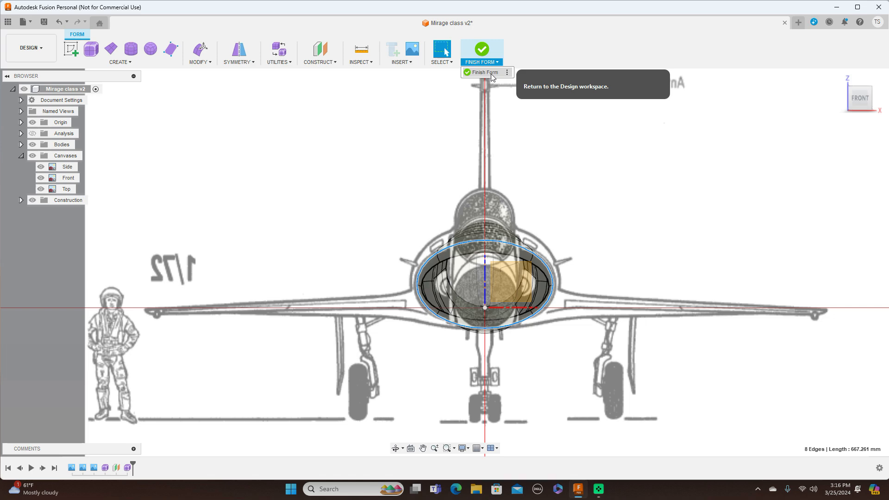
click(491, 74)
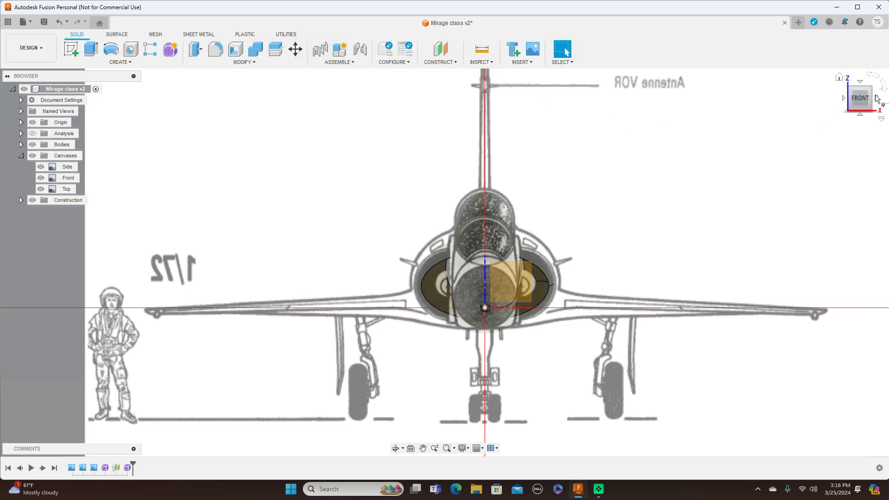
Step: Switch to the right side view and hide all the canvases
click(877, 99)
scroll(607, 180, up, 5)
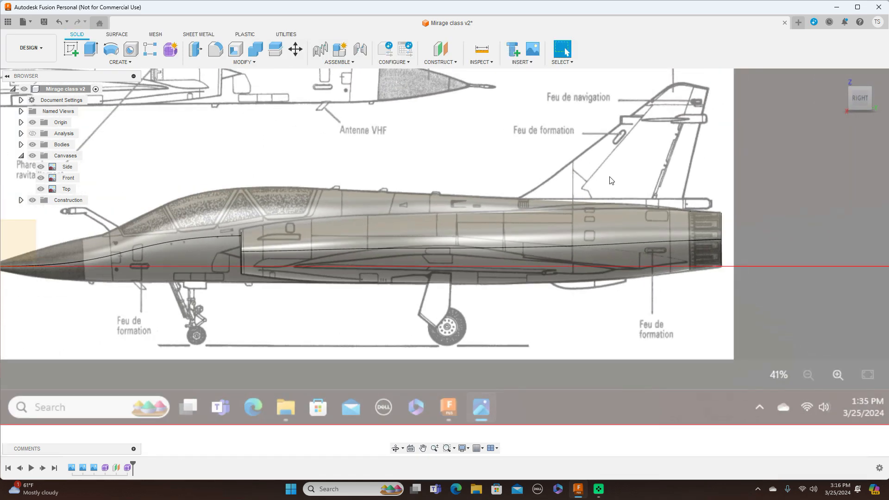
scroll(610, 181, down, 3)
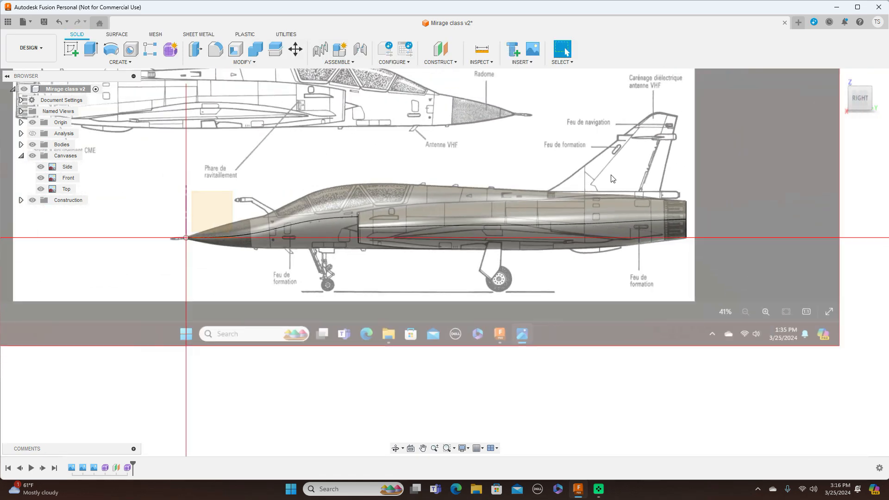
click(33, 155)
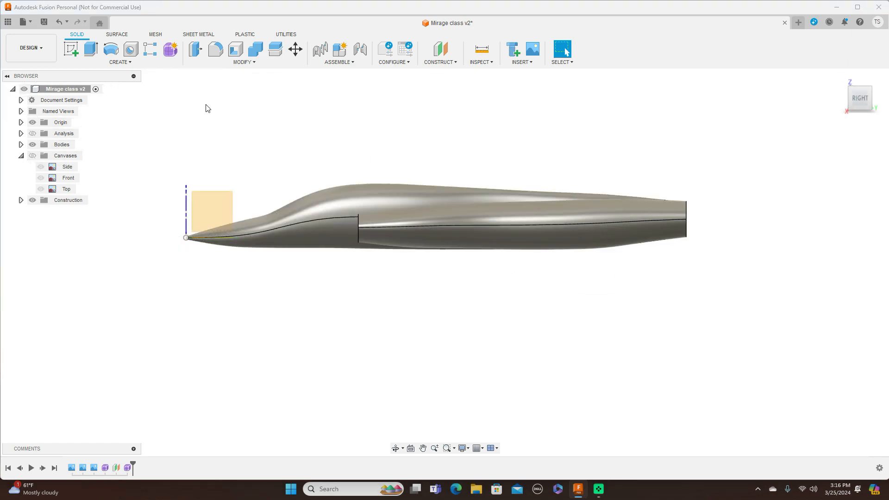
Step: Hide the origin geometry and examine the fuselage and intake bodies from angled and side views
click(33, 122)
mouse_move(849, 99)
mouse_down()
mouse_move(888, 107)
mouse_move(877, 98)
mouse_move(846, 104)
mouse_up()
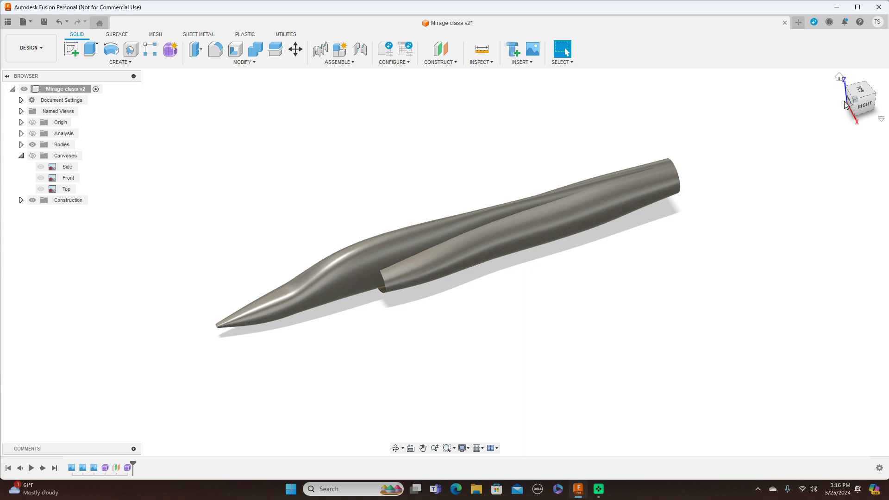
mouse_move(865, 90)
mouse_down()
mouse_move(880, 102)
mouse_move(863, 99)
mouse_move(840, 113)
mouse_up()
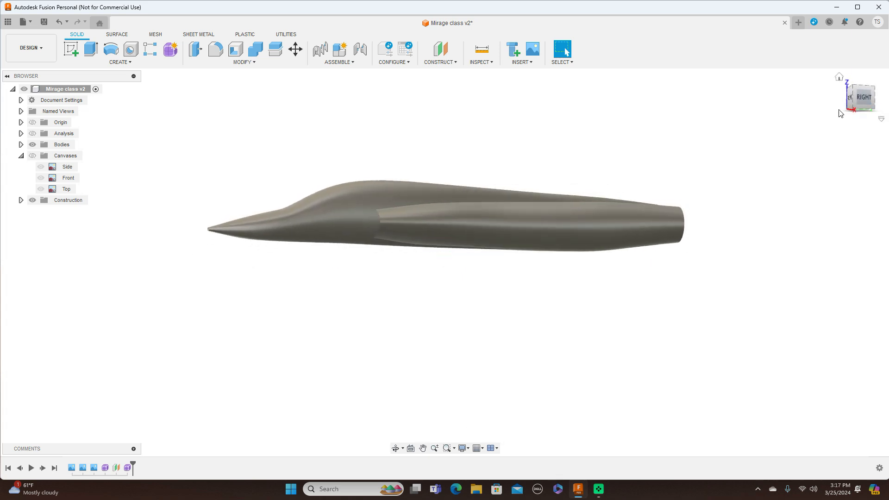
Step: Show the zebra stripe analysis and examine the fuselage surface from the side and front
click(32, 134)
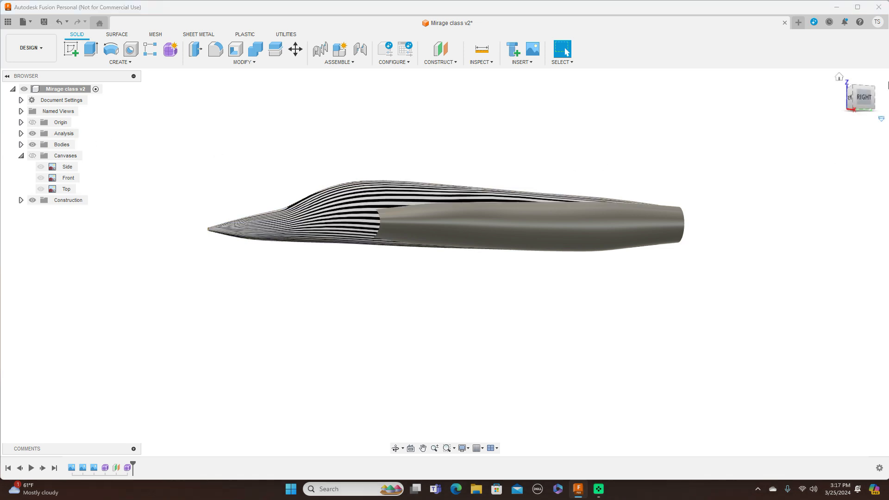
mouse_move(874, 100)
mouse_down()
mouse_move(846, 115)
mouse_move(831, 98)
mouse_move(857, 104)
mouse_up()
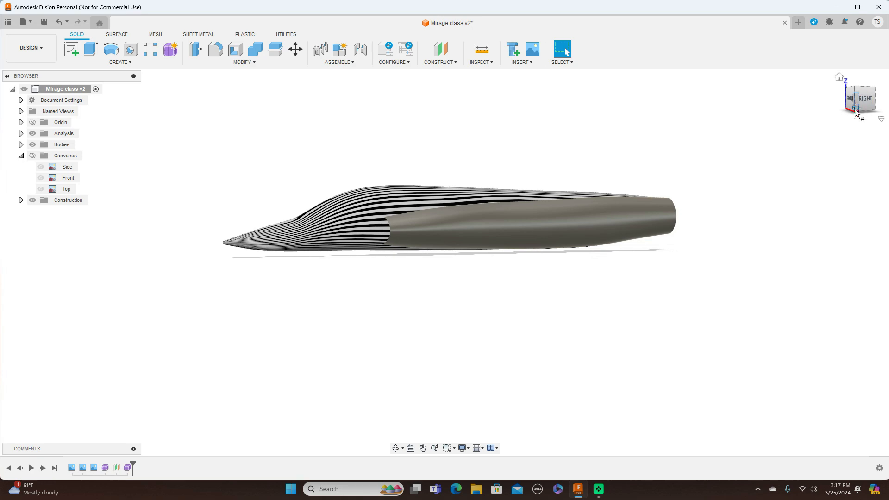
mouse_move(855, 113)
mouse_down()
mouse_move(872, 126)
mouse_move(875, 112)
mouse_move(857, 115)
mouse_up()
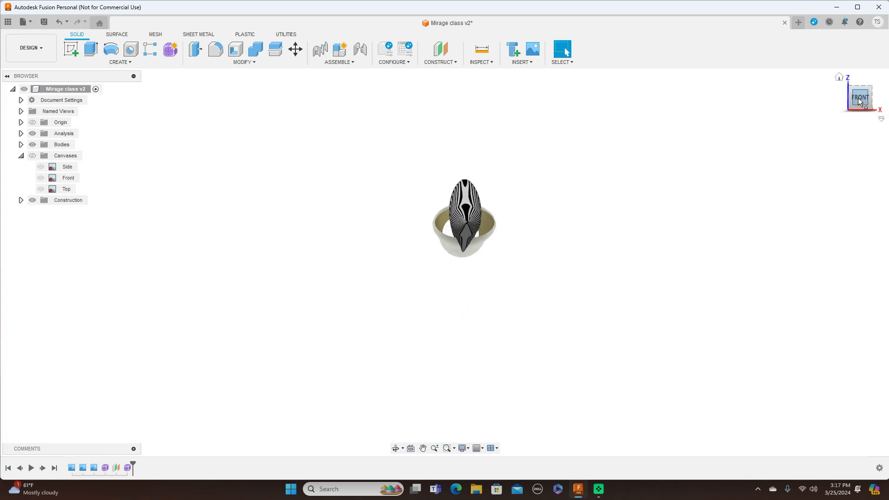
click(858, 99)
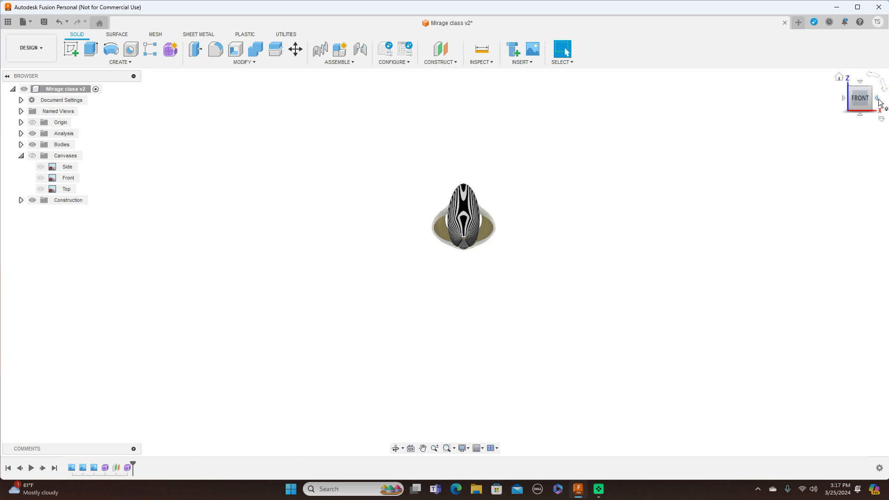
click(880, 103)
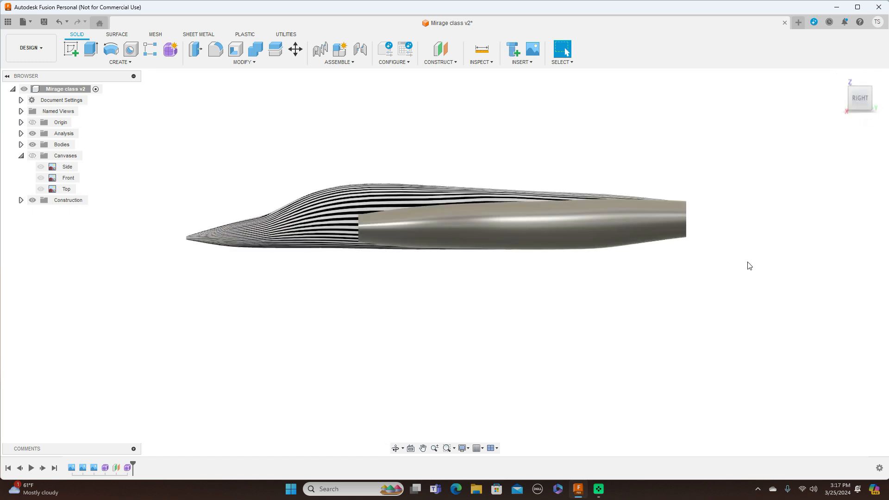
Step: Show all the canvases and compare the fuselage and intake outlines with the side and top drawings
click(32, 156)
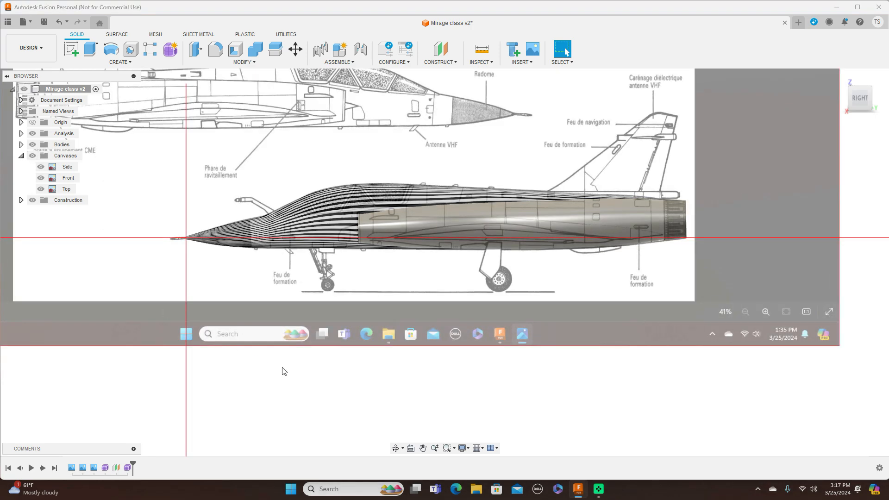
middle_drag(378, 313, 371, 337)
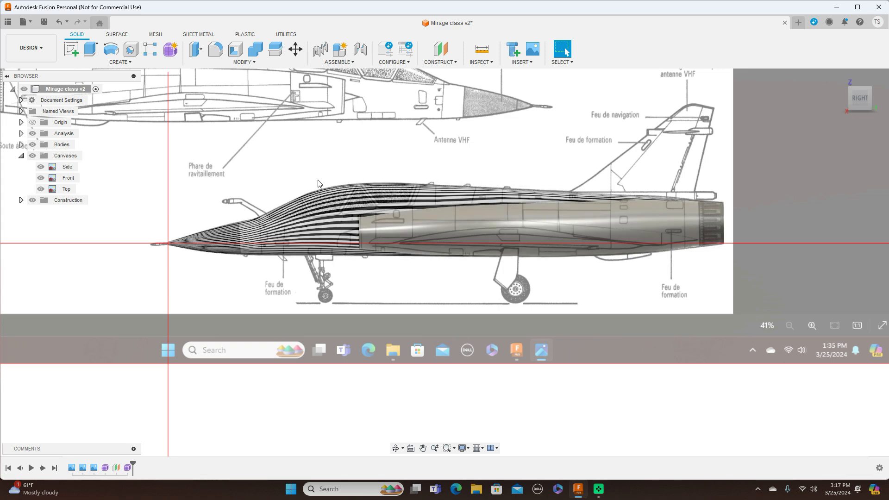
scroll(235, 260, up, 1)
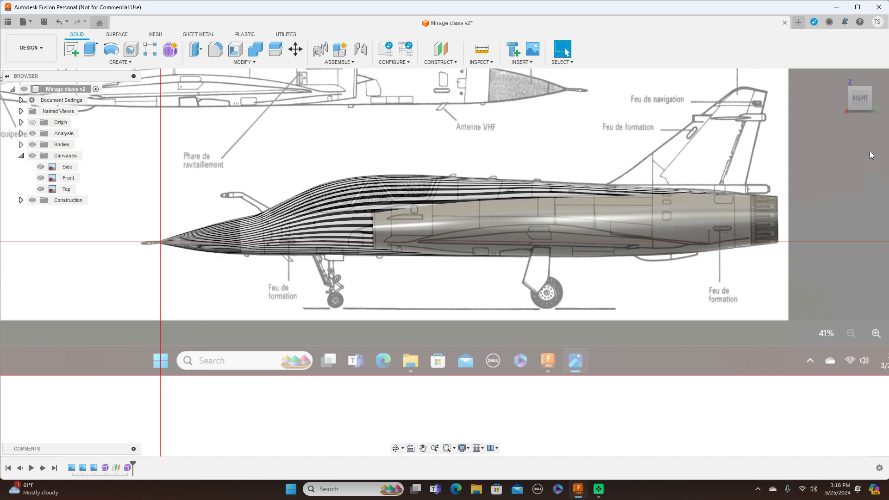
shift+middle_drag(862, 119, 859, 126)
drag(859, 126, 859, 146)
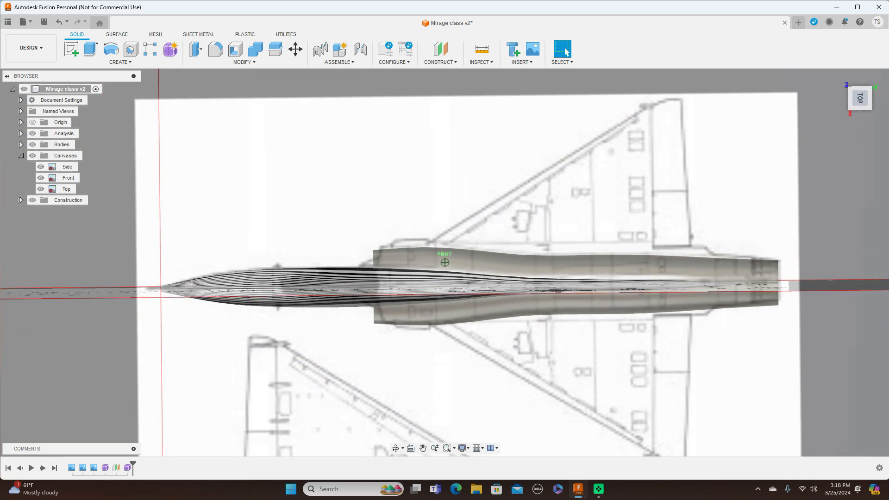
click(860, 109)
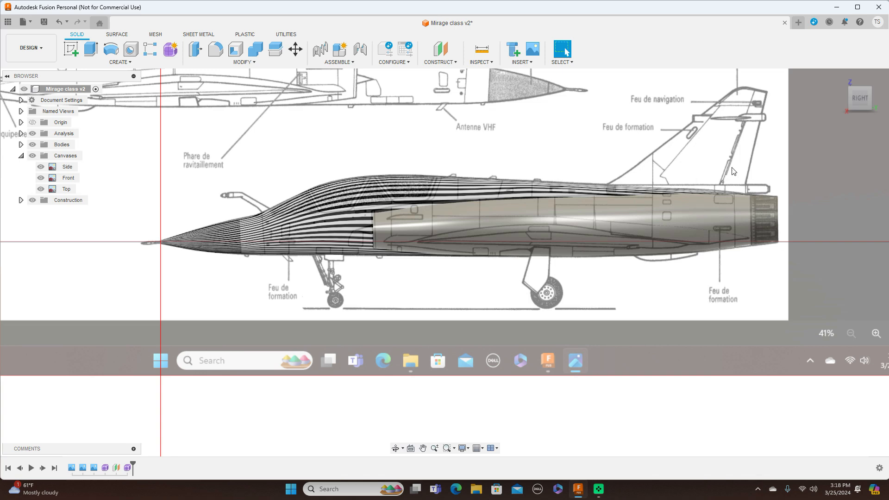
Step: Hide the zebra stripe analysis and compare the bodies with the canvases hidden and shown again
click(32, 134)
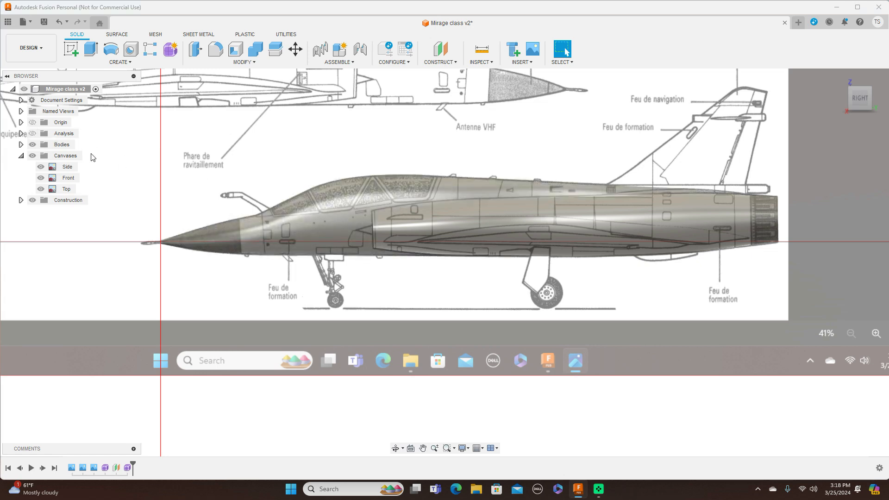
click(33, 156)
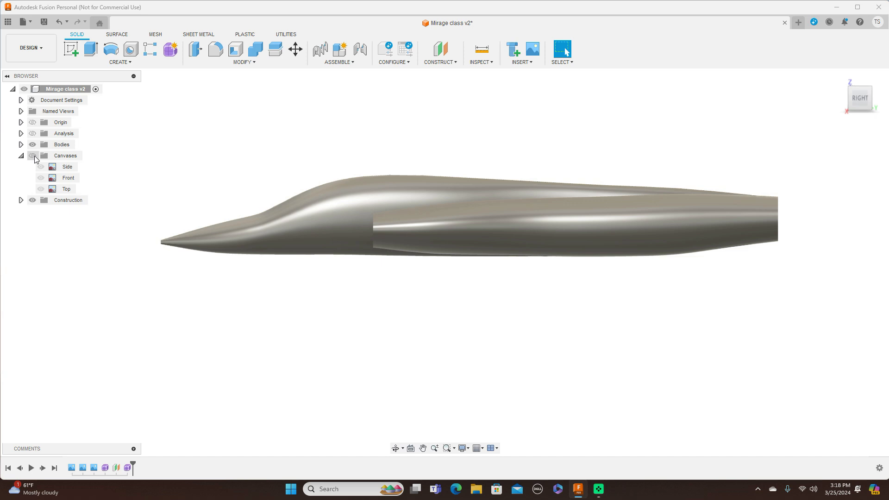
click(33, 156)
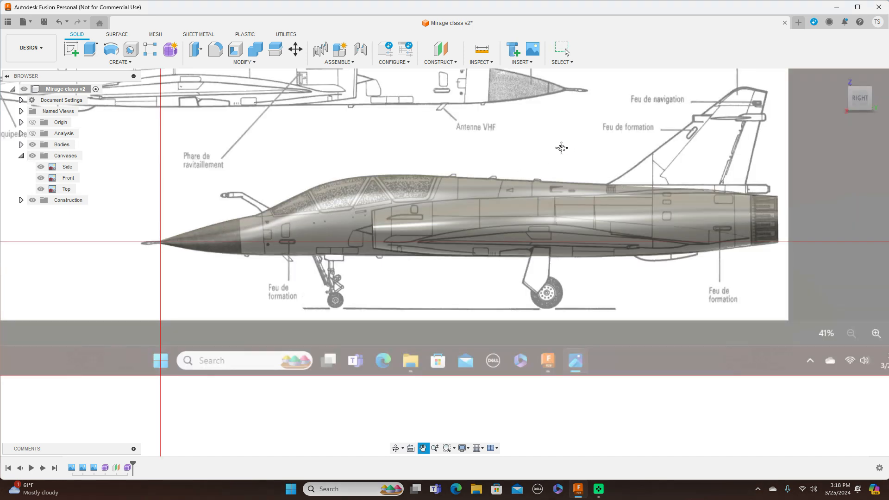
Step: Start a new sketch on the vertical origin plane parallel to the side canvas, focusing on the tail fin
middle_drag(562, 147, 463, 187)
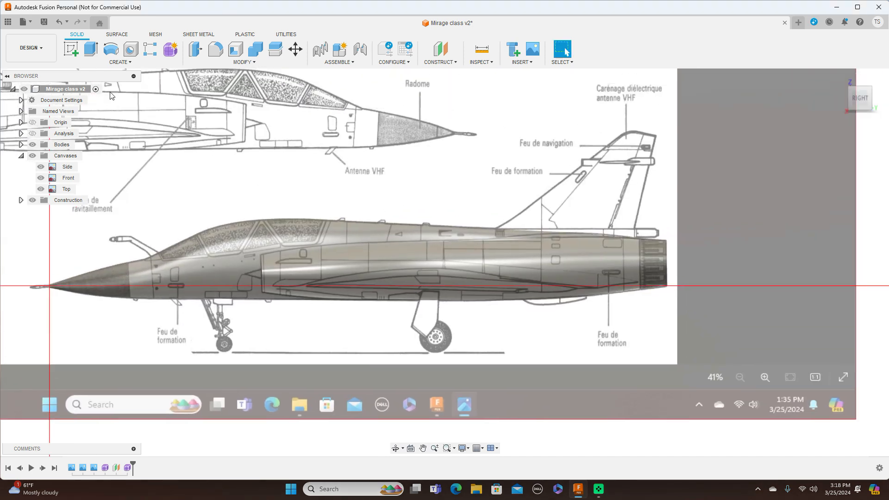
click(70, 49)
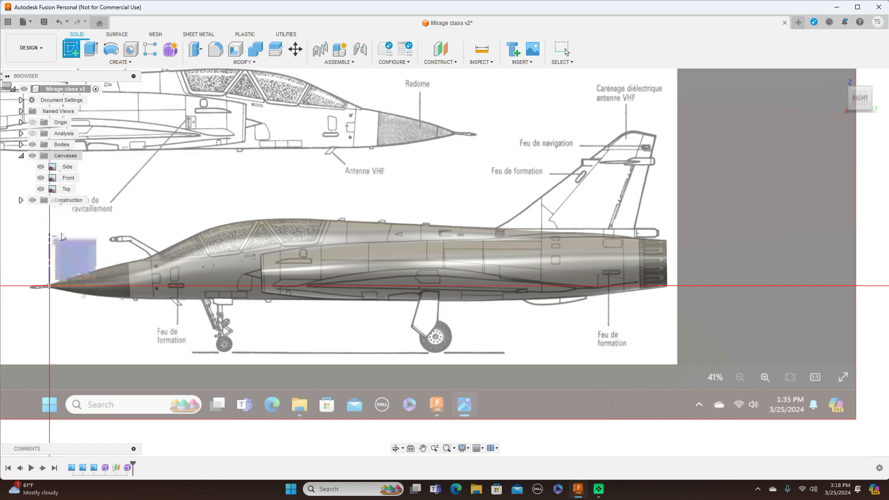
click(65, 252)
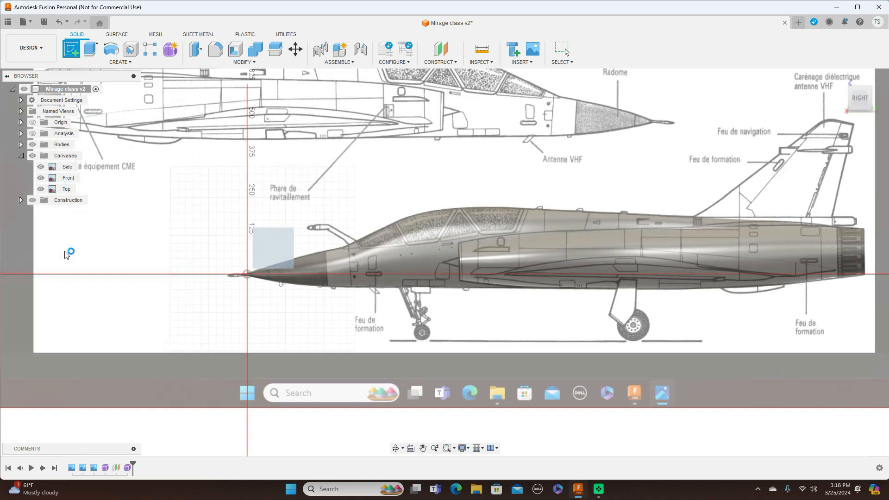
key(Escape)
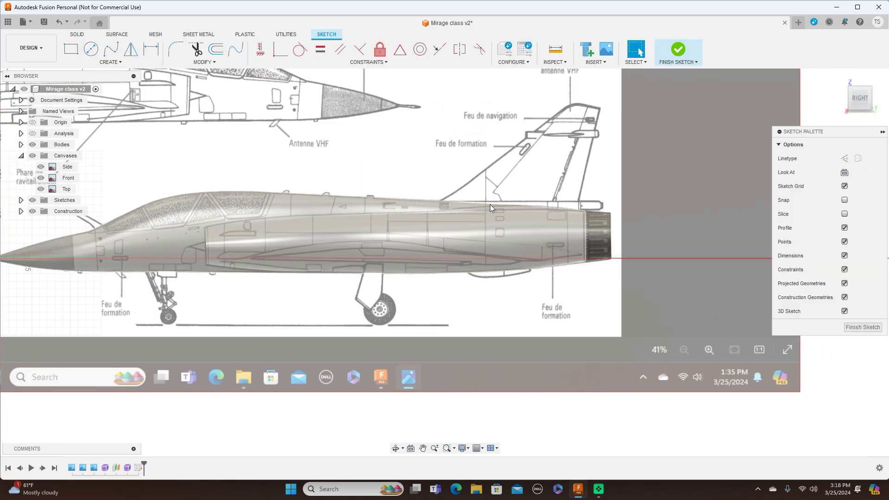
scroll(490, 205, up, 2)
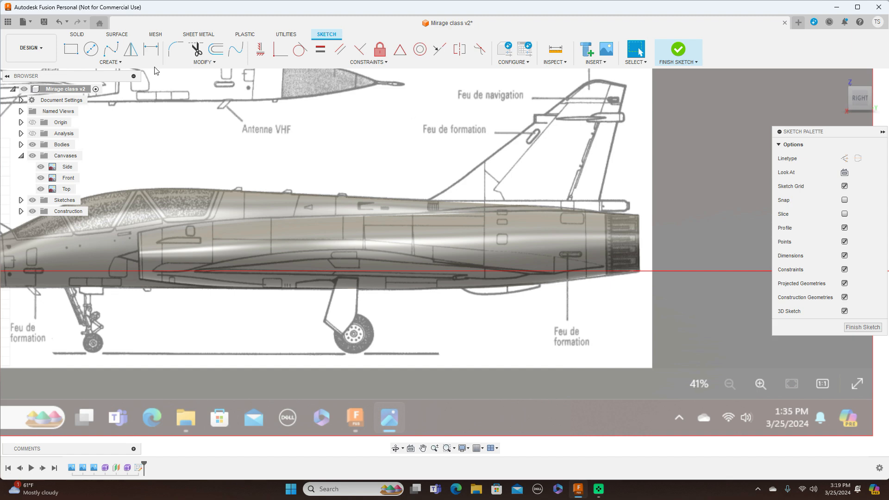
Step: Sketch a horizontal line about 498 mm long along the top of the rear fuselage beneath the tail fin, and hide the bodies
click(121, 62)
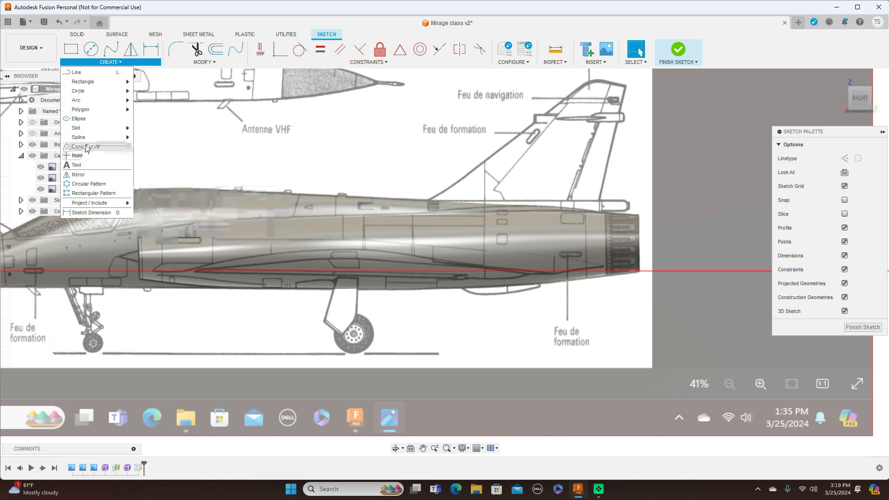
mouse_move(86, 129)
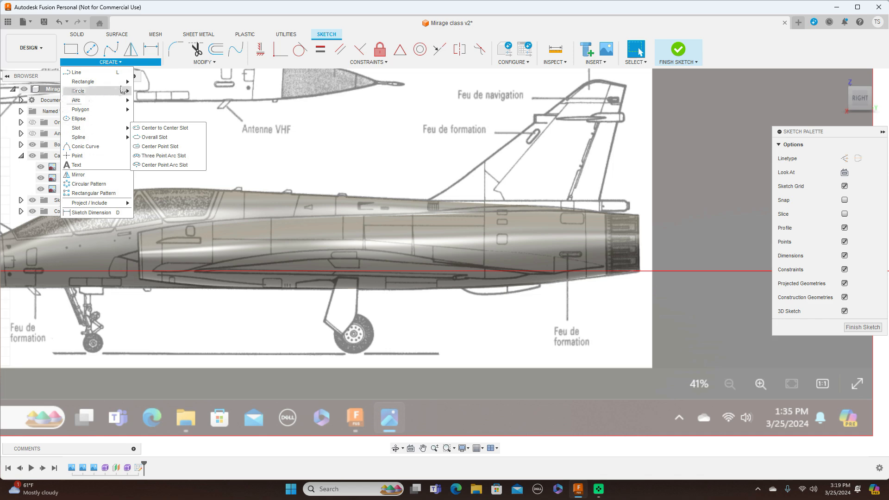
mouse_move(118, 82)
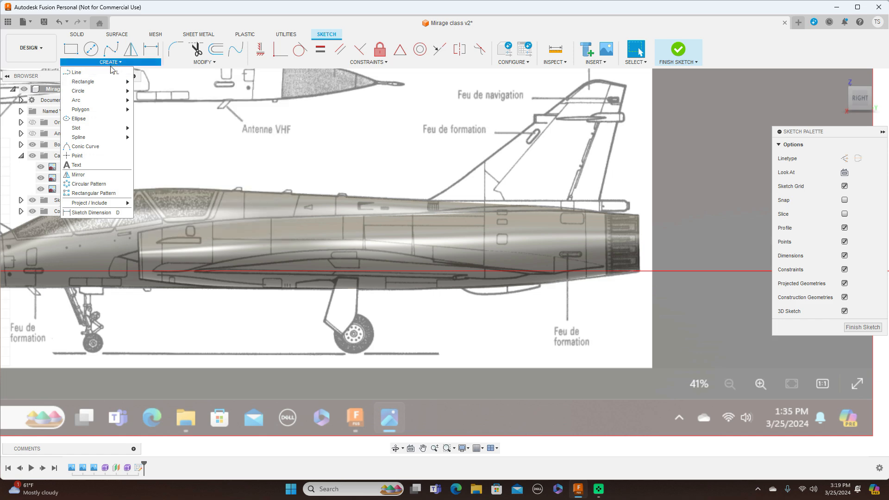
click(107, 72)
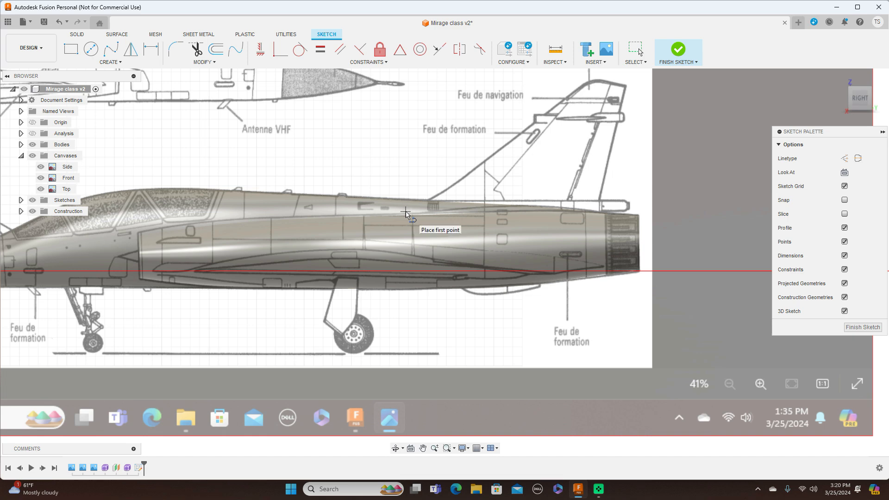
click(406, 212)
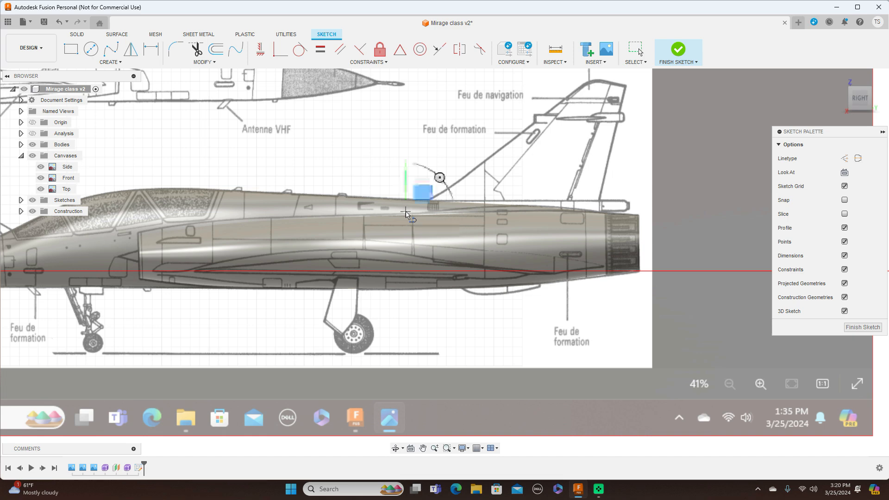
click(595, 215)
right_click(595, 214)
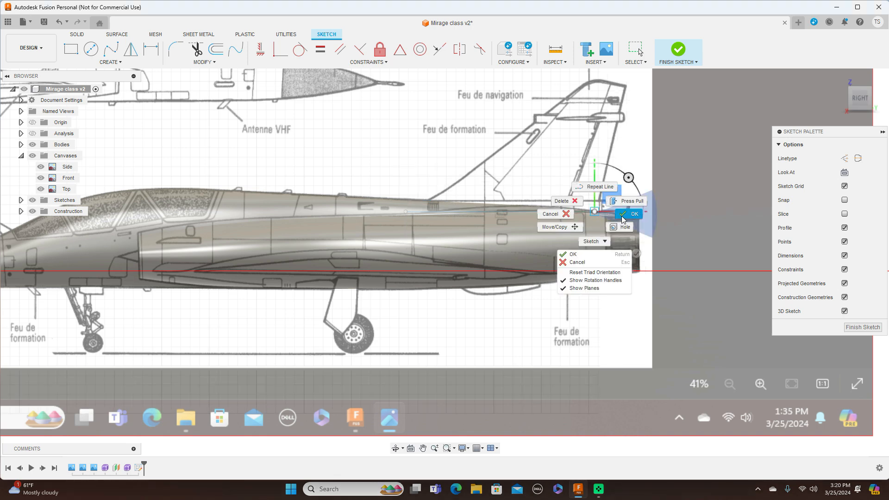
click(622, 217)
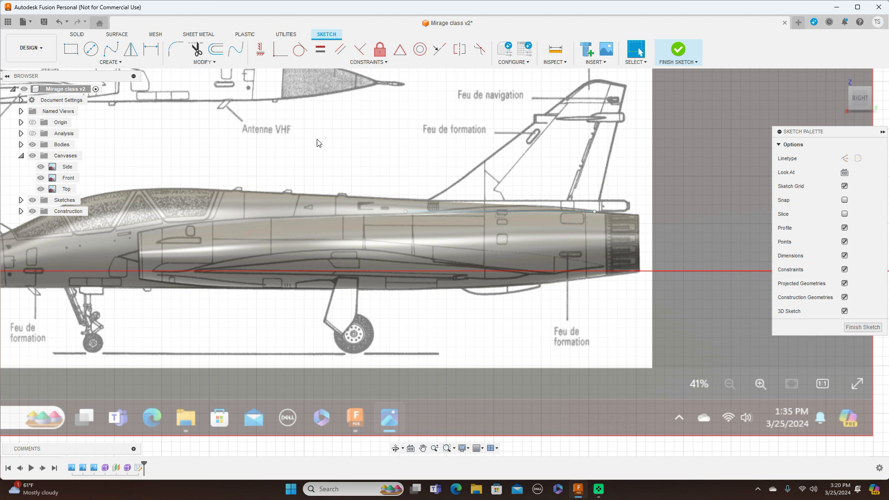
click(33, 145)
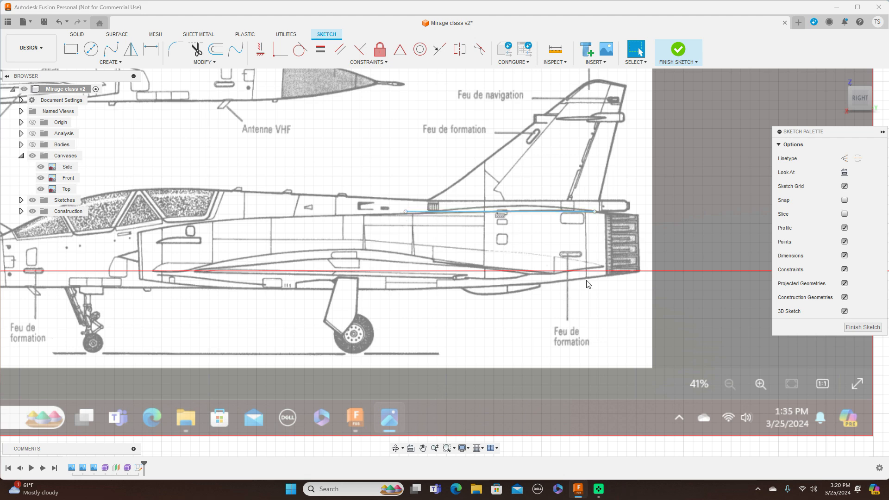
click(854, 328)
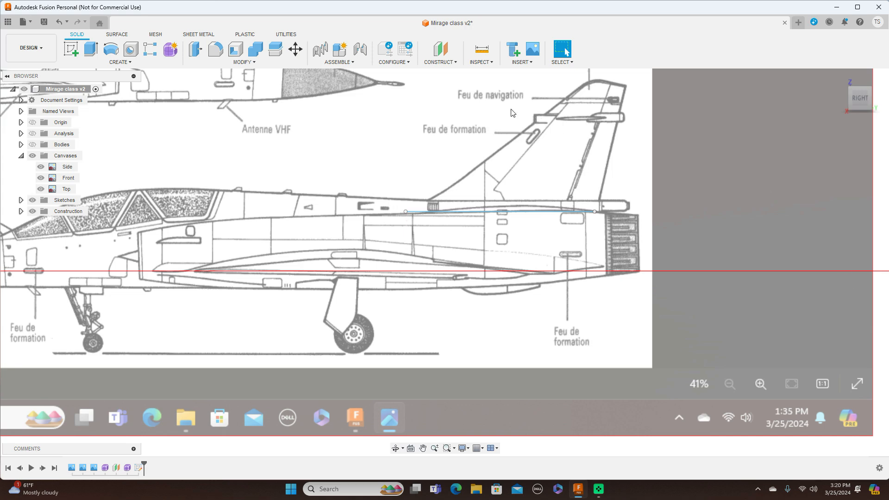
Step: Create a construction plane at an angle of 0 degrees through the sketched line at the tail fin's base
click(453, 63)
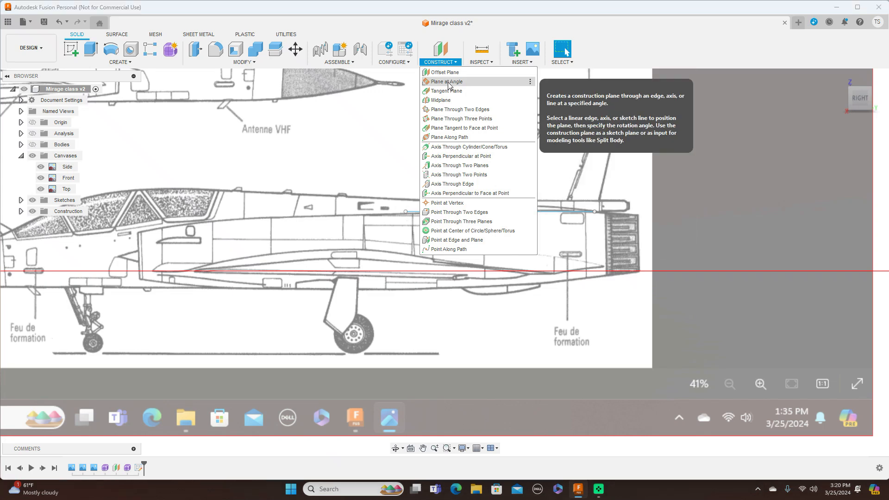
click(447, 83)
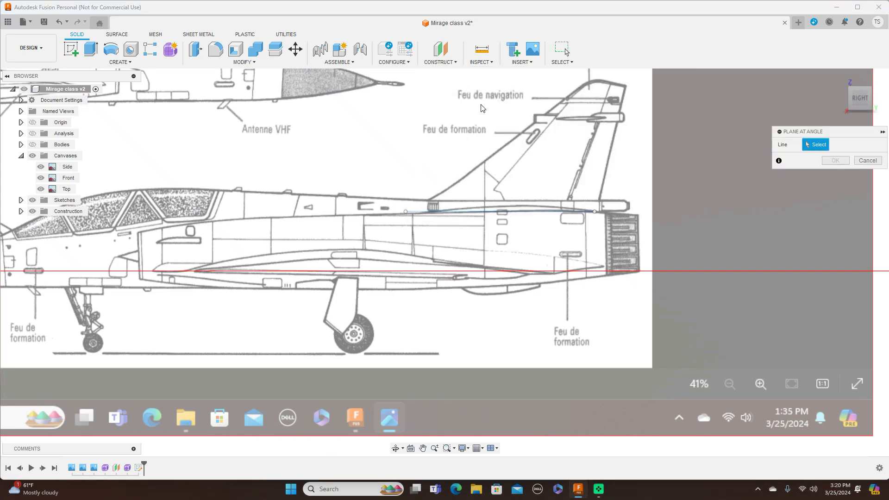
click(489, 213)
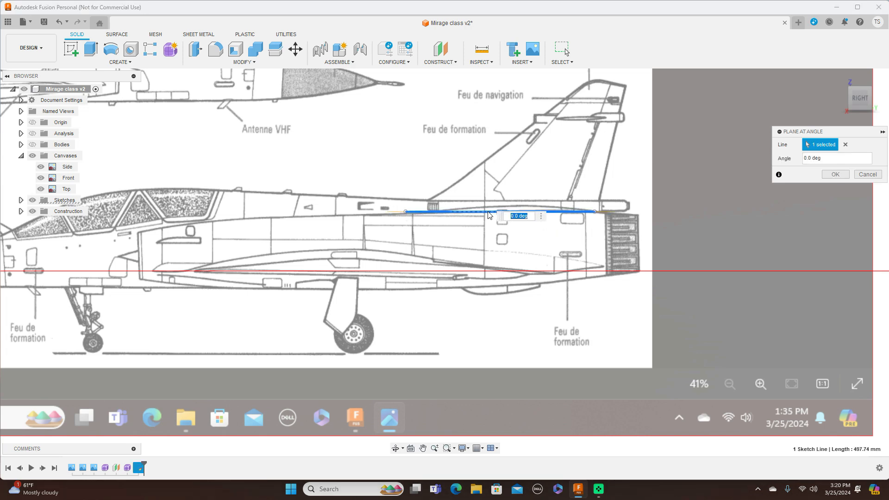
click(836, 173)
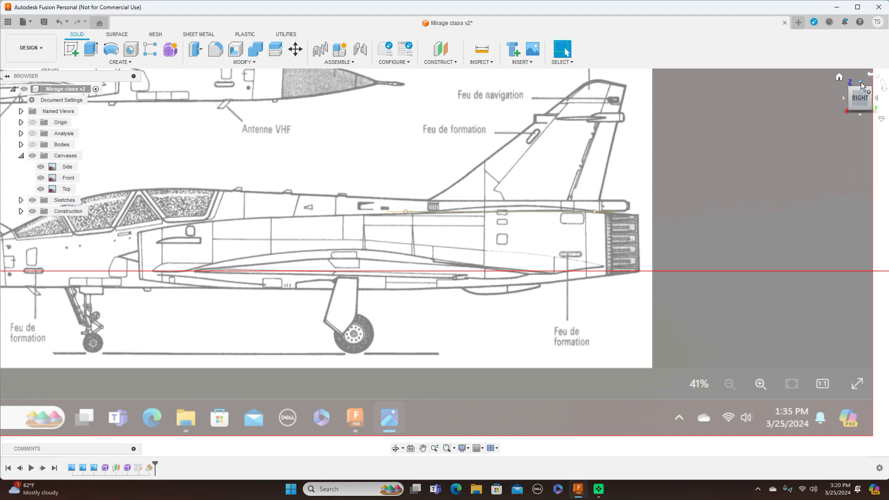
Step: Start a new sketch on the construction plane at the fin base, oriented over the rear fuselage in the top canvas
click(860, 82)
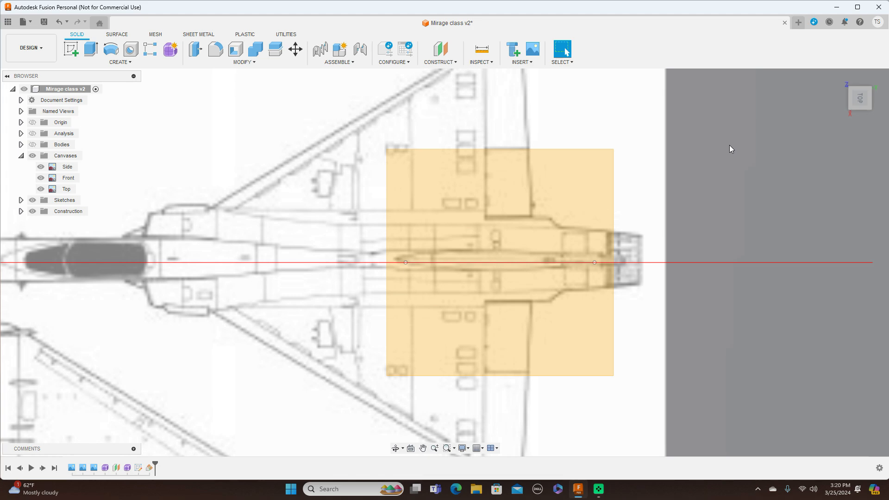
mouse_move(854, 125)
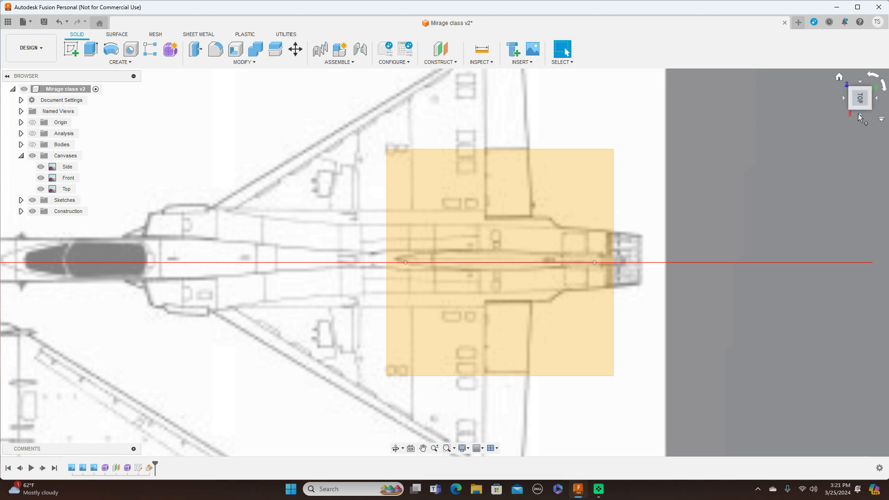
click(859, 116)
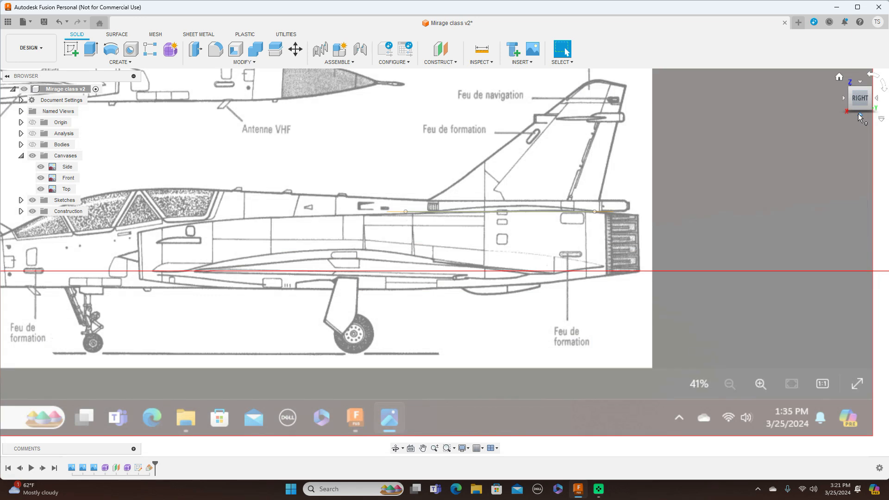
click(861, 83)
scroll(674, 204, up, 1)
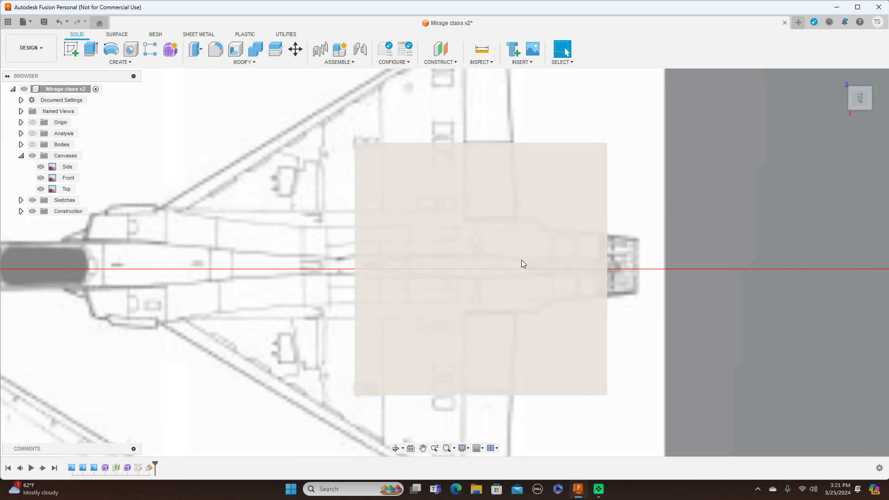
click(392, 255)
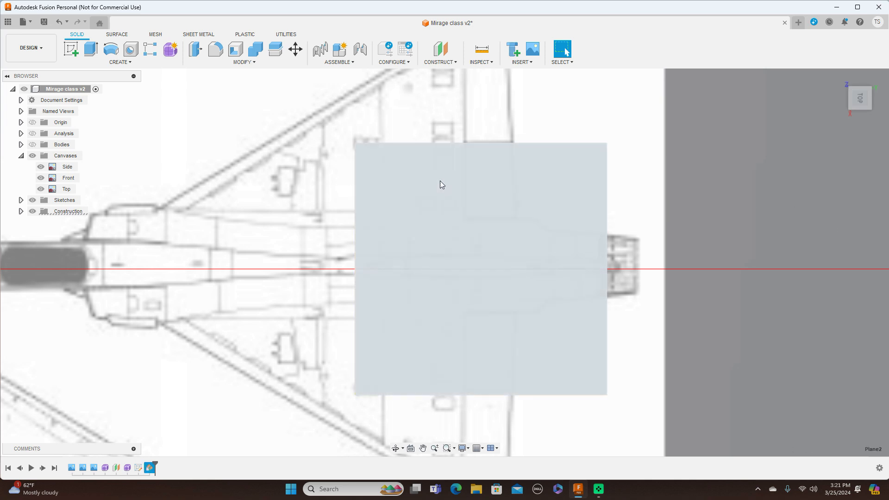
click(437, 178)
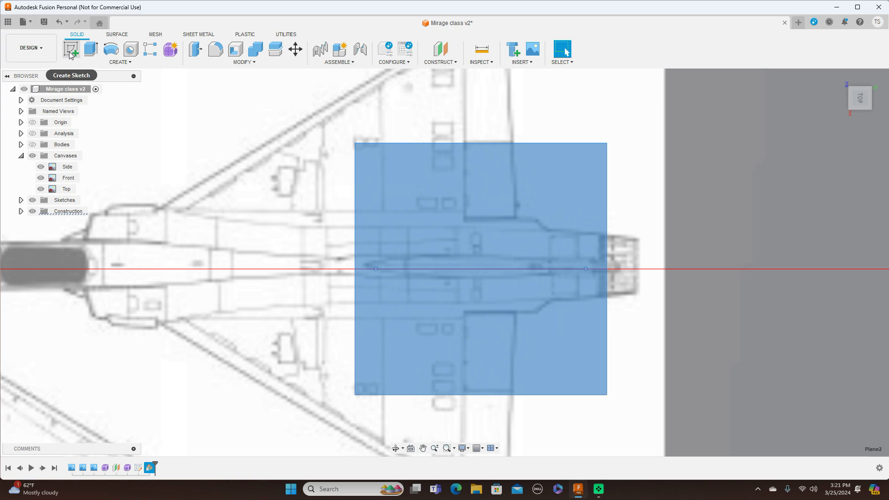
click(69, 52)
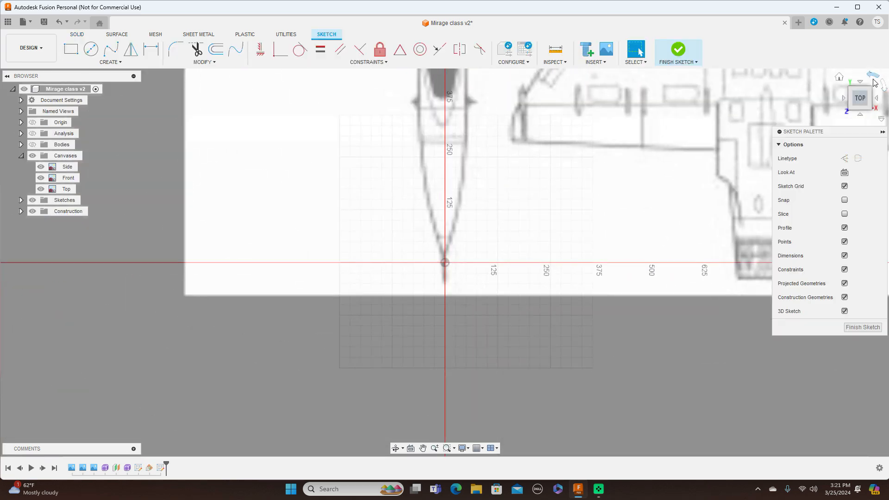
click(875, 81)
mouse_move(569, 144)
middle_down()
mouse_move(299, 187)
mouse_move(39, 177)
middle_up()
scroll(327, 199, up, 2)
middle_drag(608, 186, 230, 137)
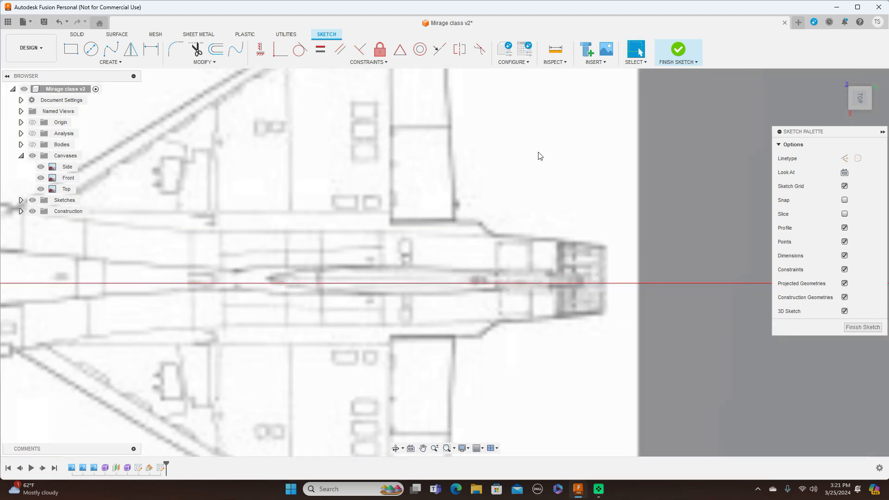
Step: Trace one side of the fin's base outline with a five-point fit point spline ending on the centreline, and move its second point slightly outward
click(115, 54)
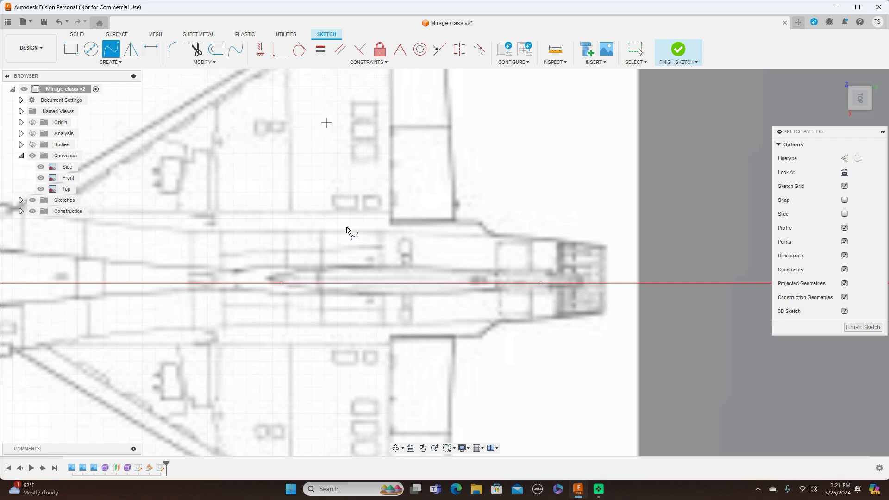
click(281, 283)
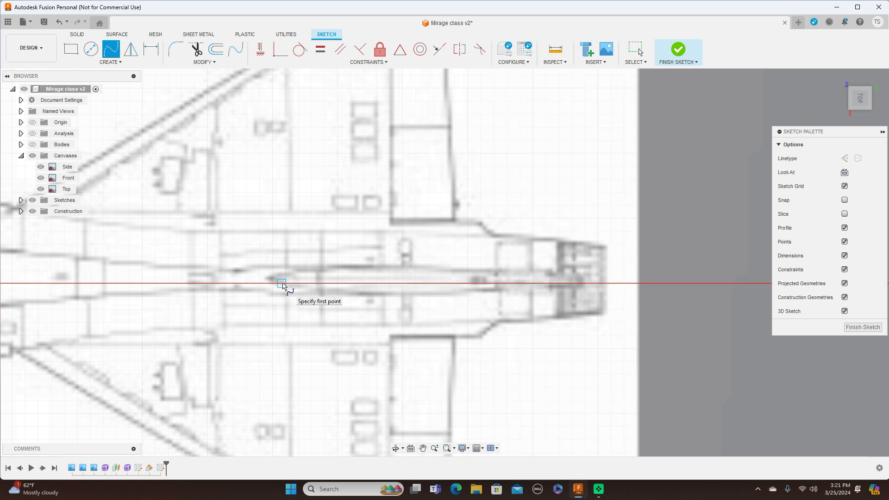
click(282, 284)
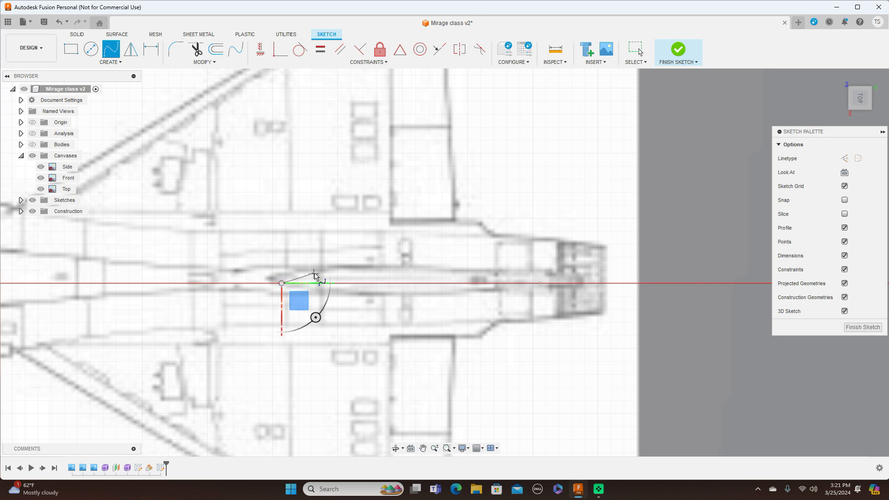
click(315, 274)
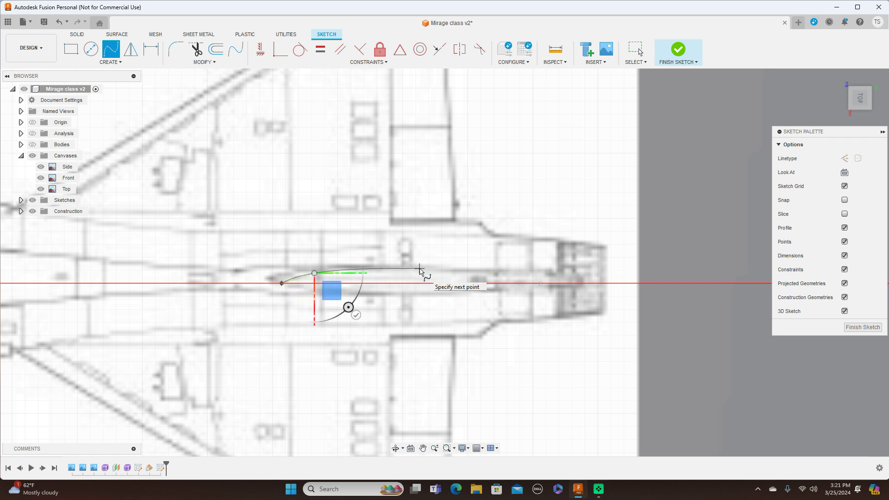
click(420, 269)
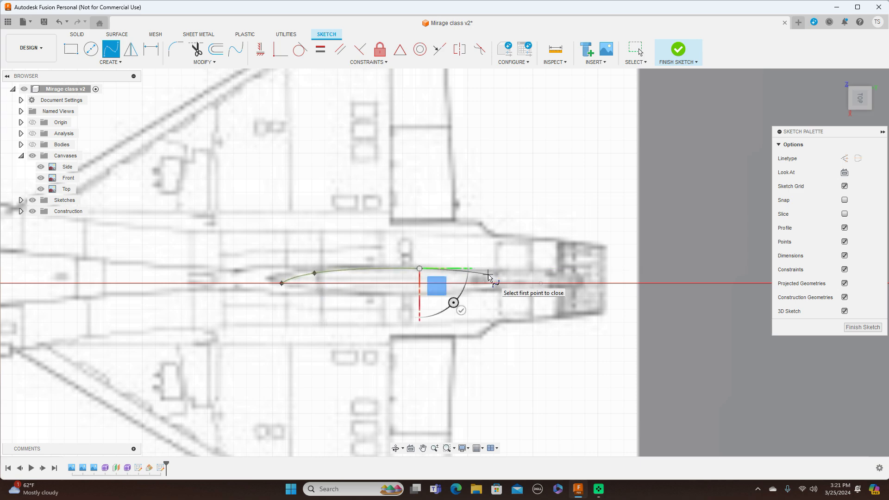
click(488, 275)
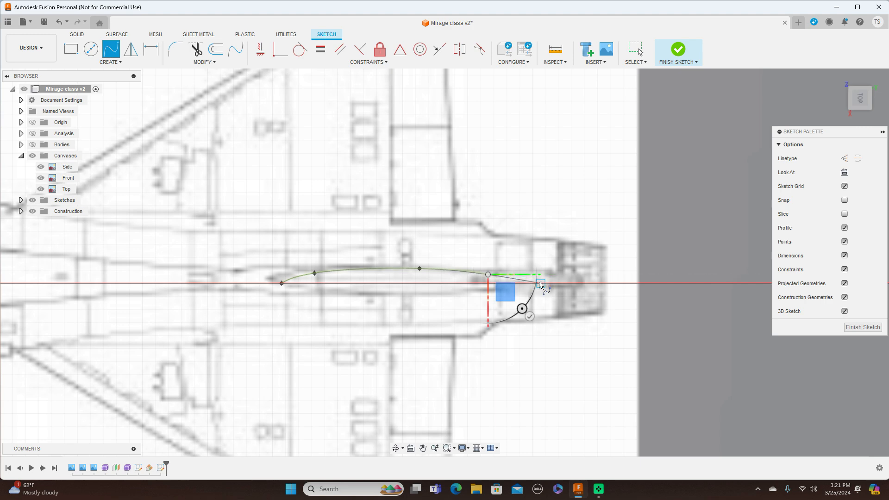
click(540, 283)
right_click(540, 283)
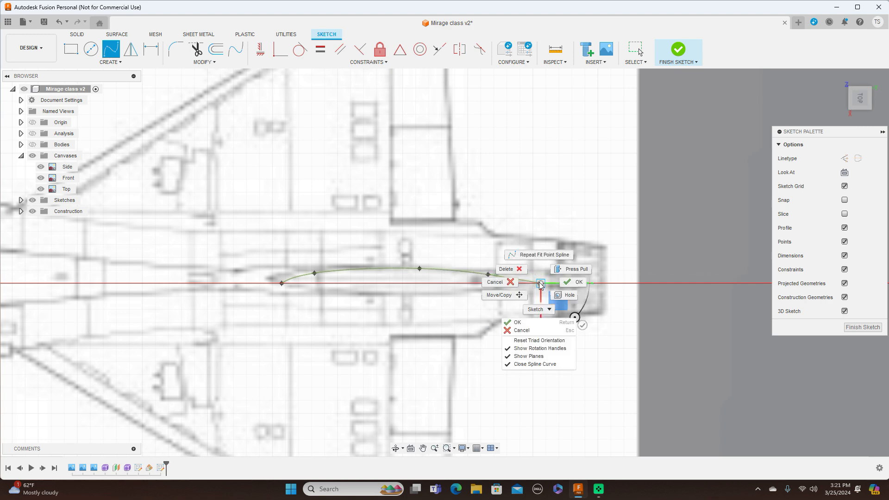
click(569, 284)
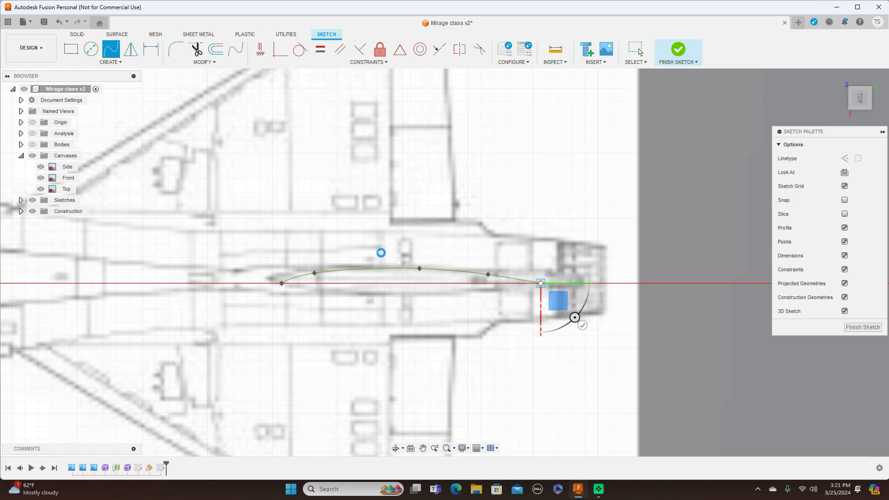
key(Escape)
click(320, 275)
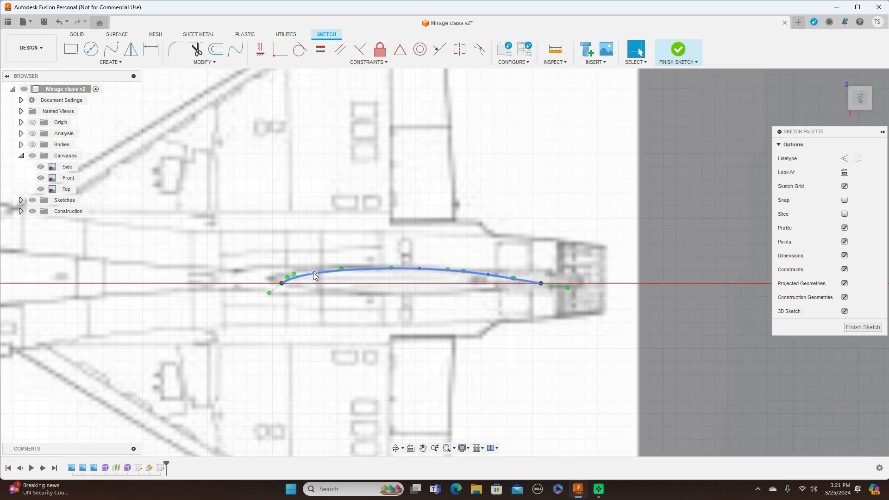
mouse_move(315, 272)
mouse_down()
mouse_move(304, 269)
mouse_move(315, 271)
mouse_up()
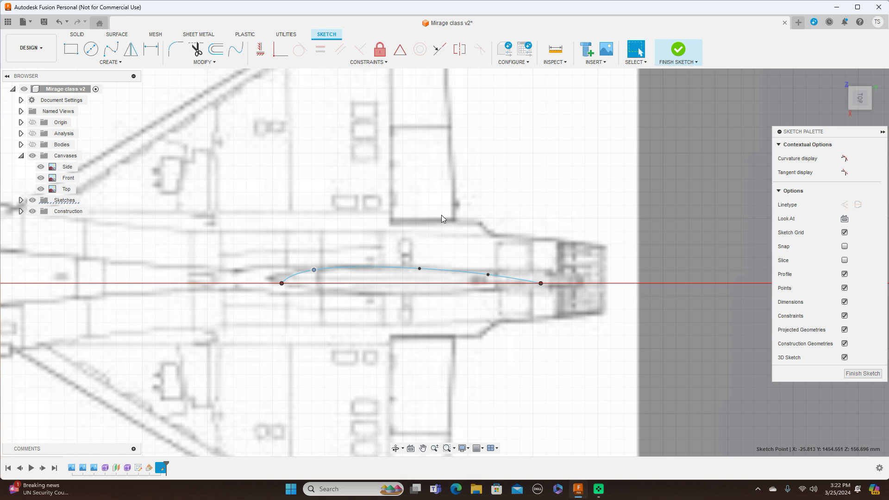
Step: Draw a straight line along the centreline between the spline's two endpoints to close the half profile of the fin base
key(l)
click(314, 270)
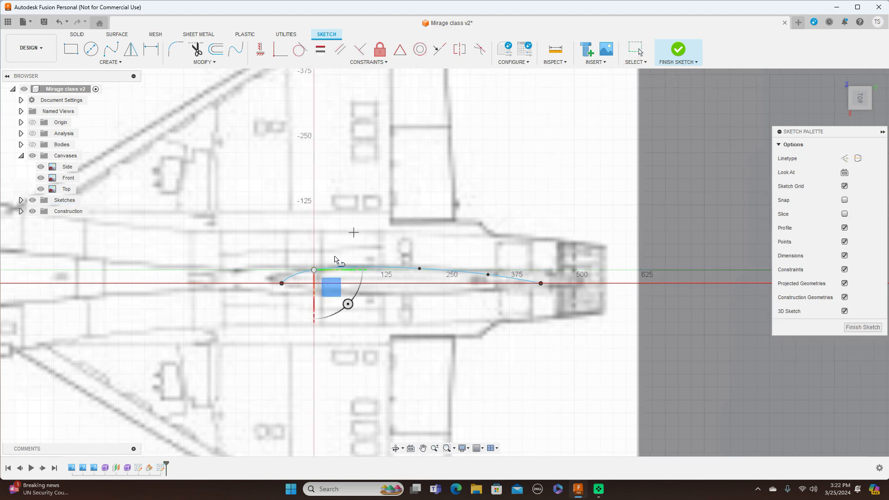
click(282, 283)
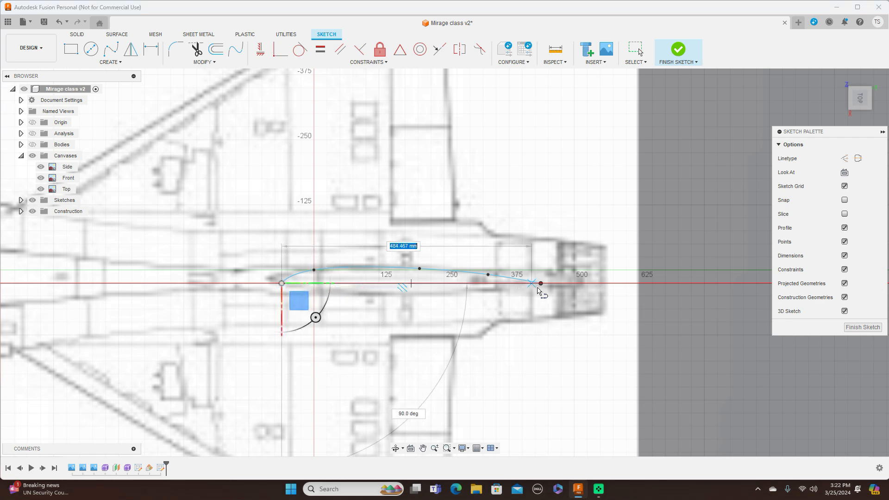
right_click(574, 312)
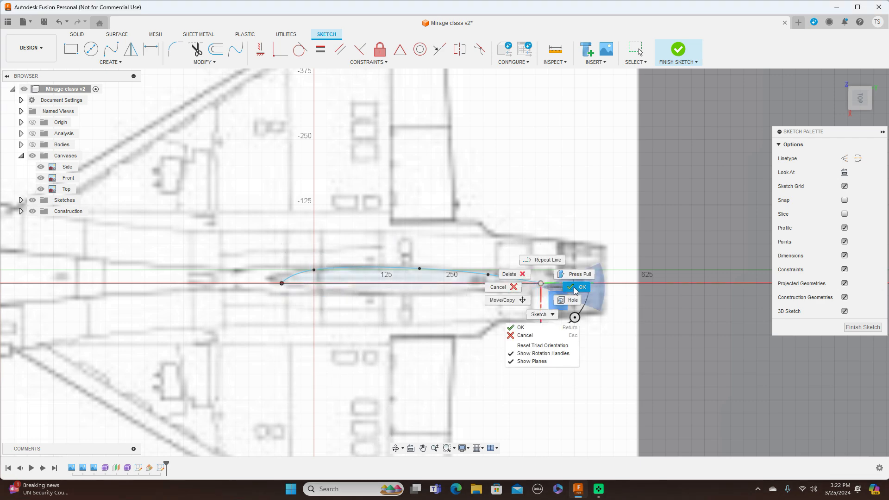
click(573, 267)
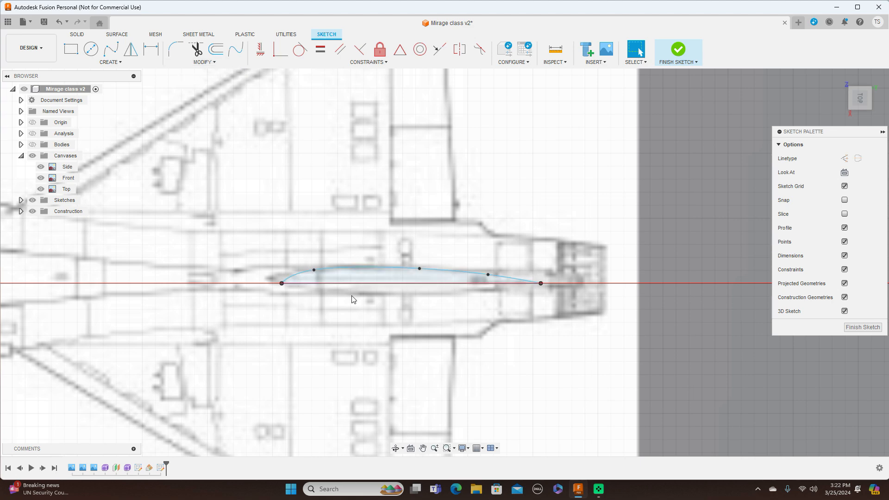
Step: Mirror the fin base spline across the centreline to complete the symmetrical base profile, and finish the sketch
click(128, 64)
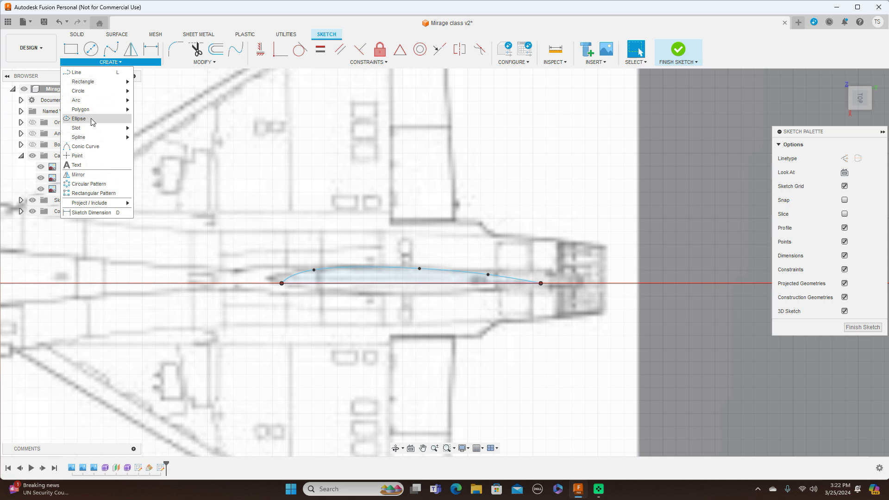
mouse_move(102, 142)
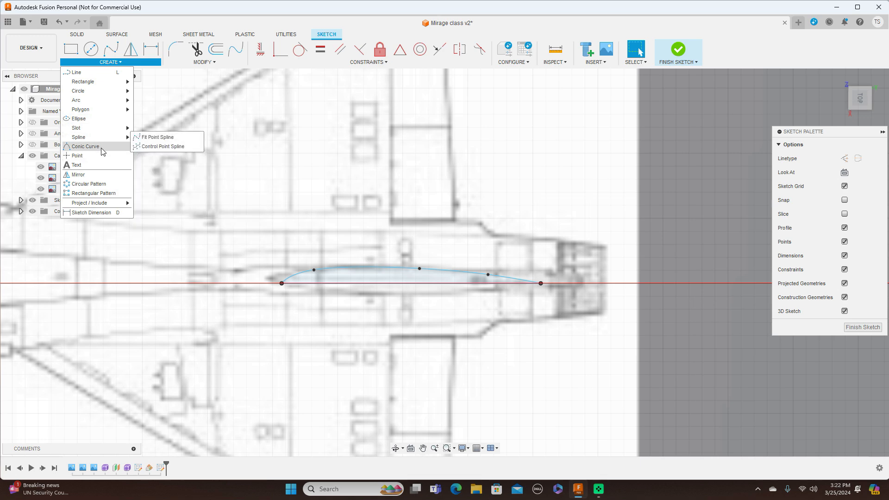
click(166, 102)
click(131, 49)
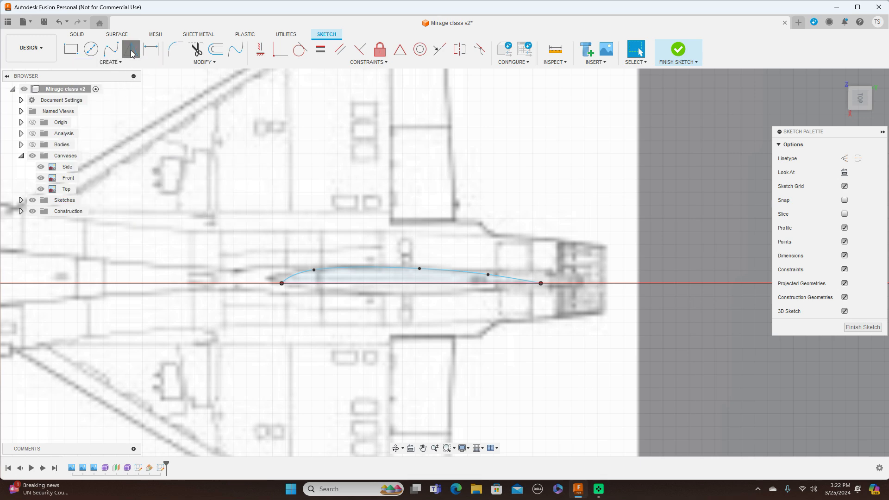
click(379, 269)
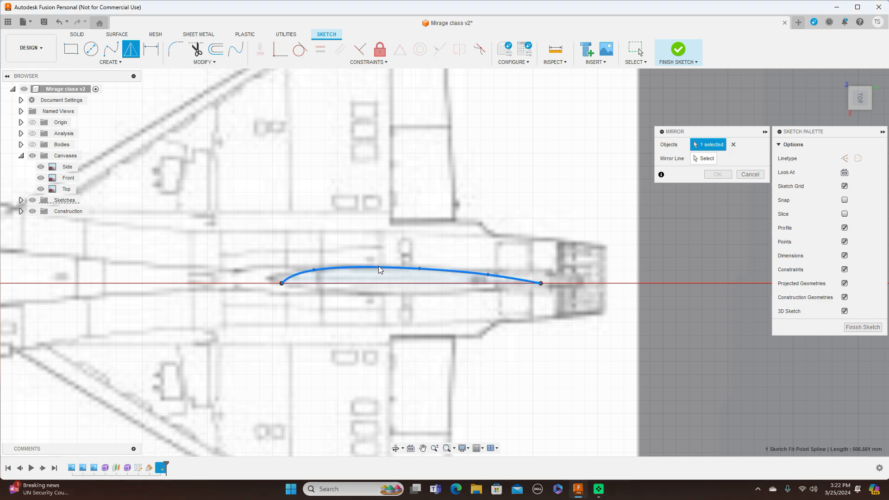
click(702, 159)
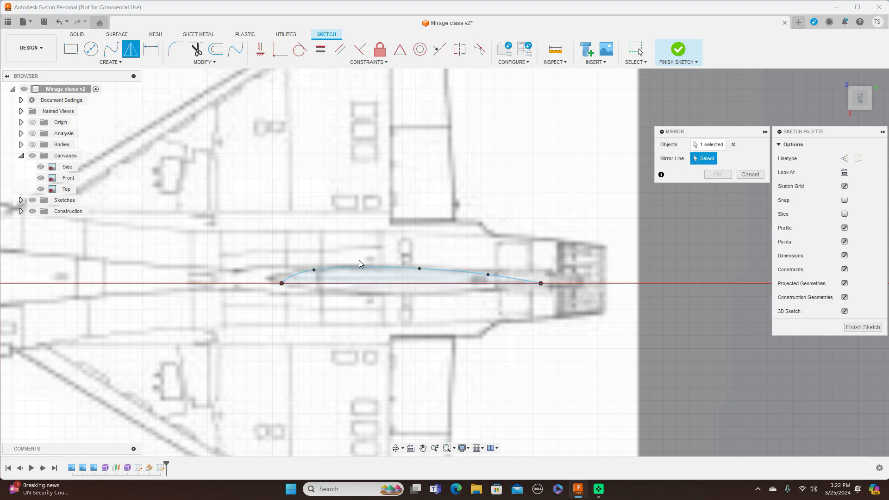
click(360, 283)
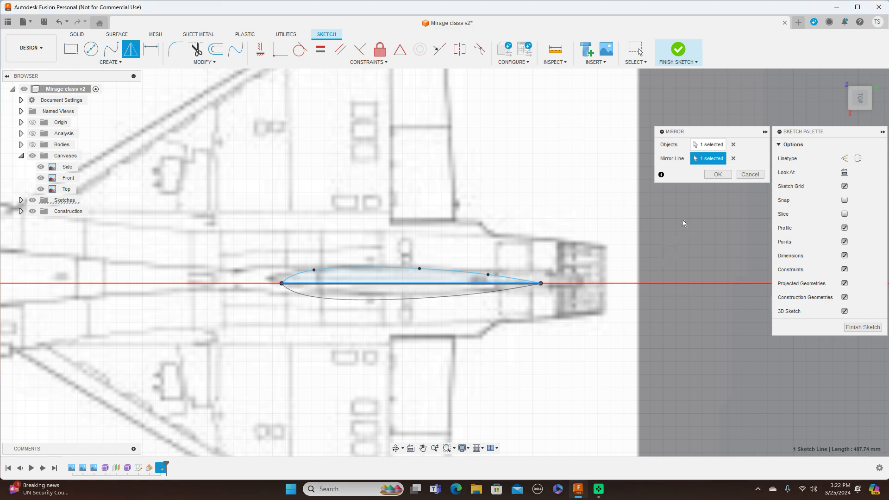
click(717, 175)
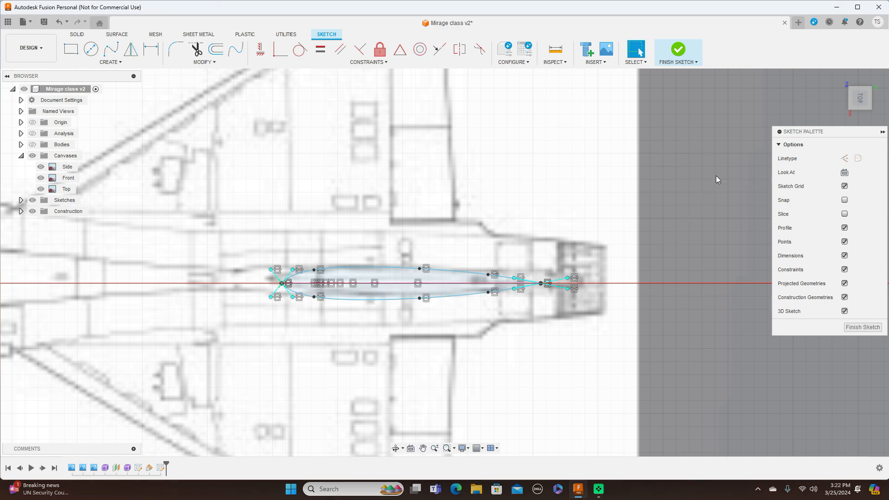
click(857, 328)
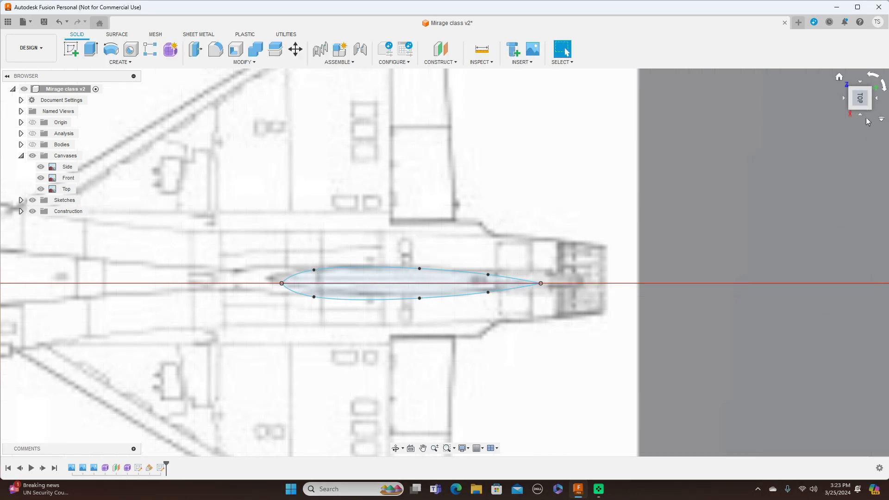
Step: Start a new sketch on the vertical plane of the side canvas for tracing the tail fin's side outline
click(860, 113)
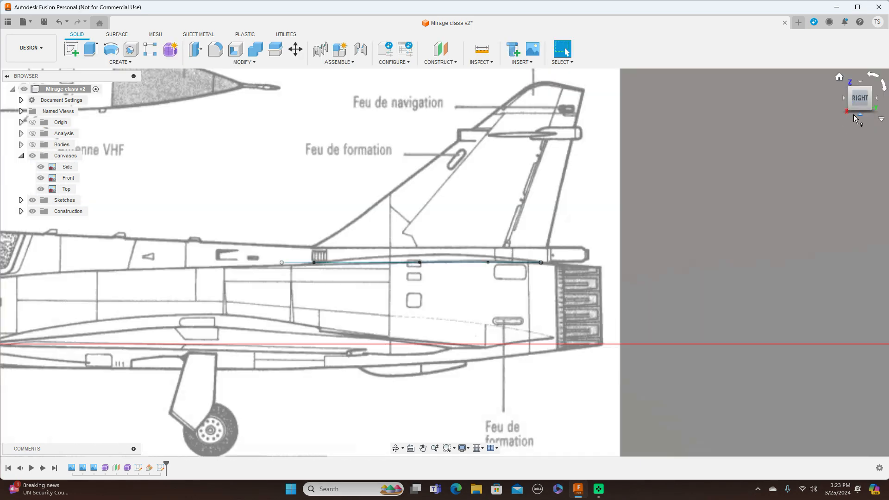
scroll(667, 171, down, 2)
mouse_move(448, 149)
middle_down()
mouse_move(520, 145)
mouse_move(551, 156)
middle_up()
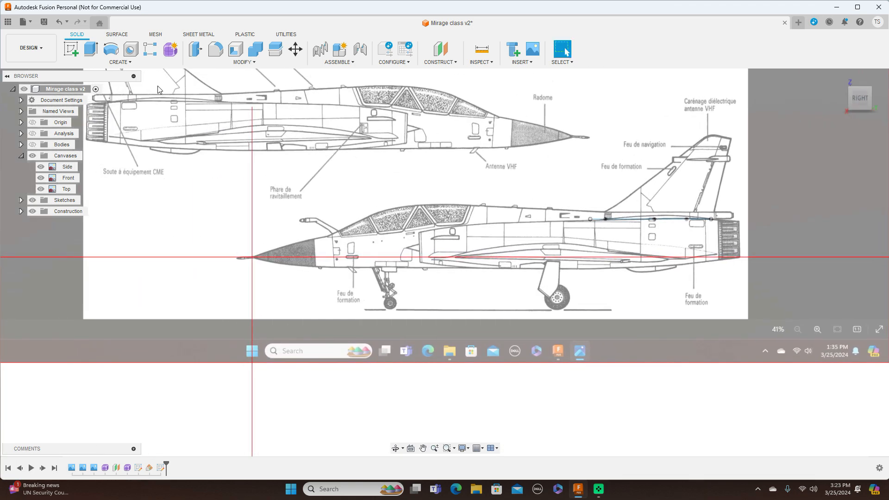
click(70, 52)
click(282, 223)
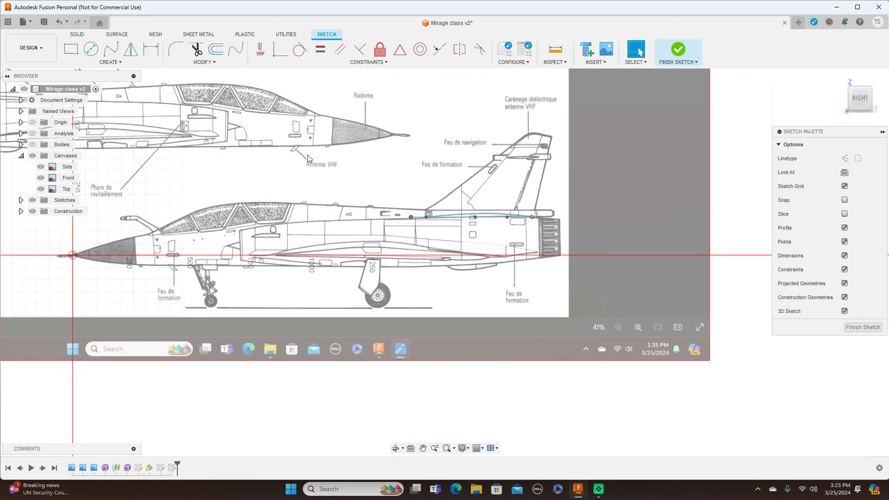
Step: Project the straight centreline of the fin base profile into the side sketch with the projection link on
scroll(489, 166, up, 3)
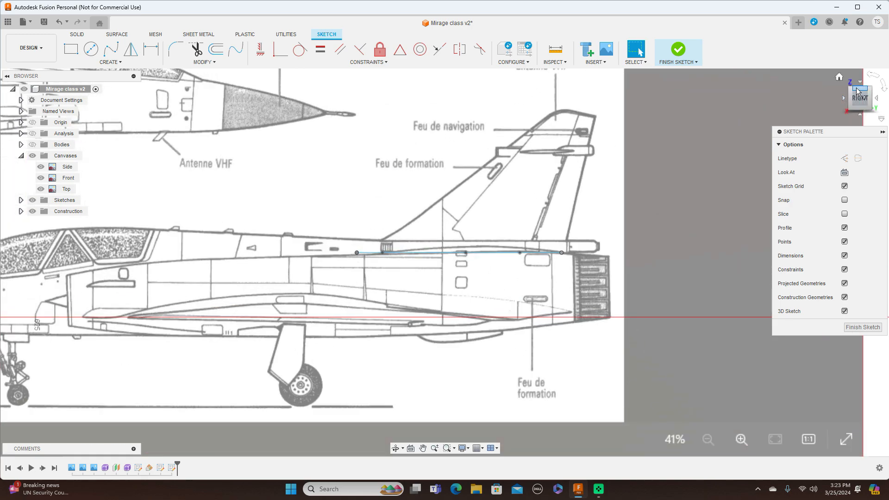
drag(857, 92, 859, 133)
scroll(445, 270, up, 3)
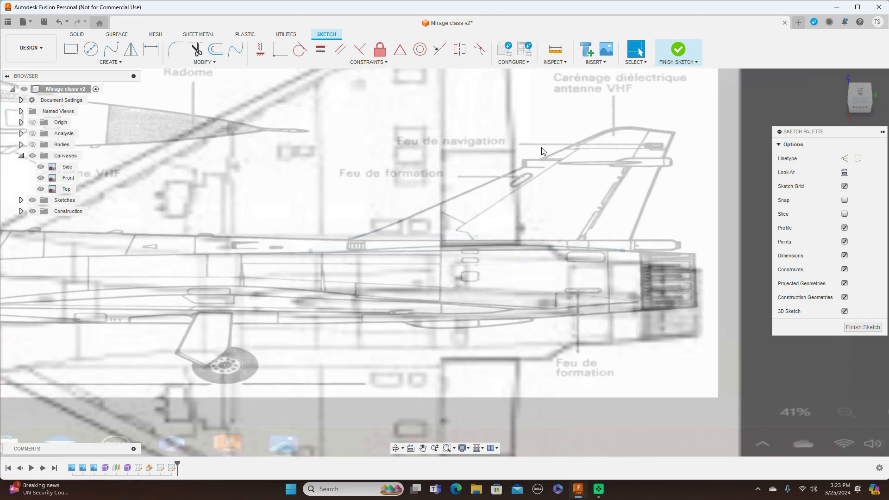
key(p)
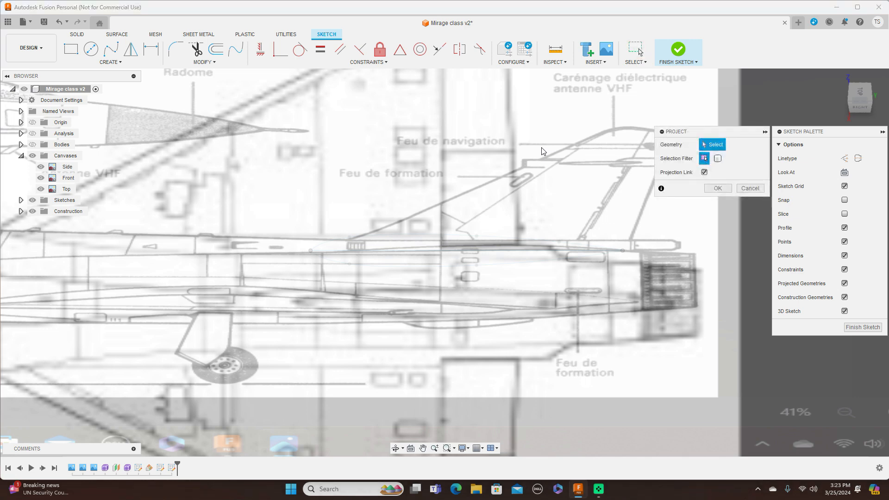
click(750, 188)
click(126, 65)
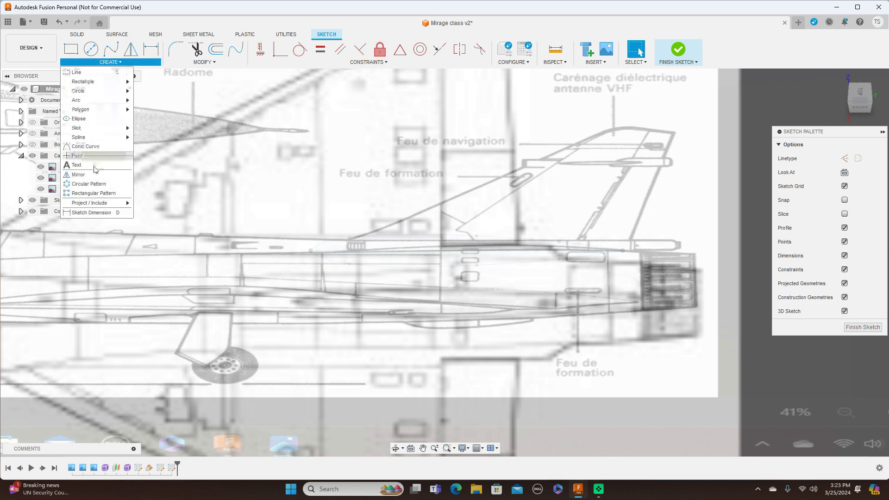
mouse_move(111, 204)
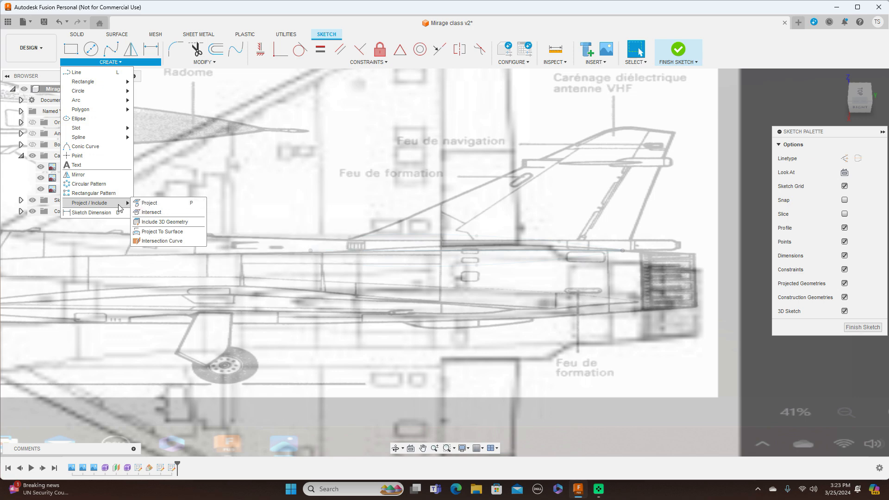
click(258, 150)
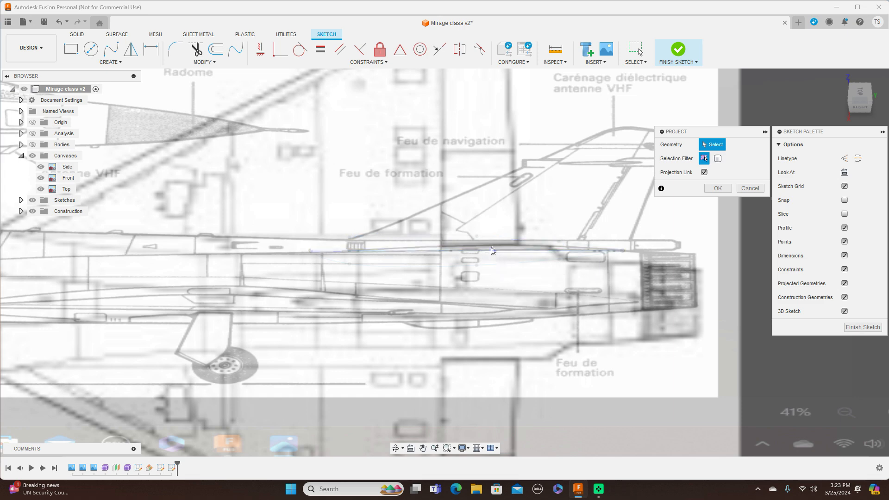
click(851, 103)
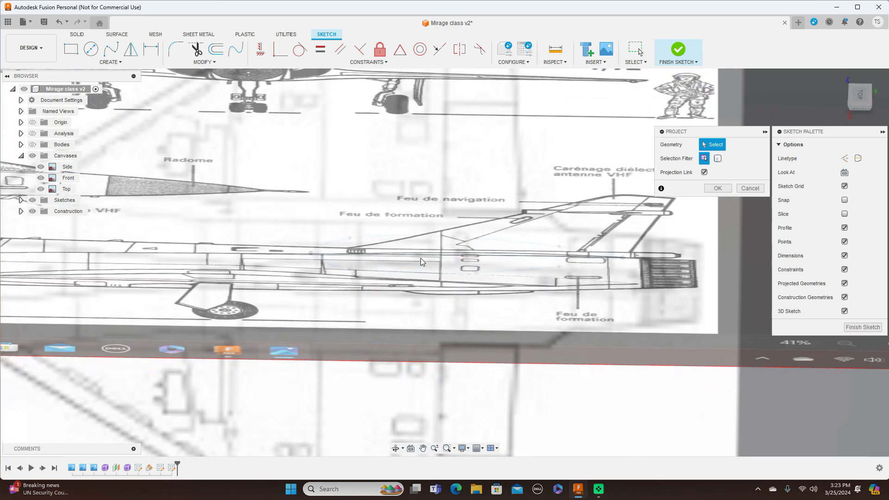
click(422, 258)
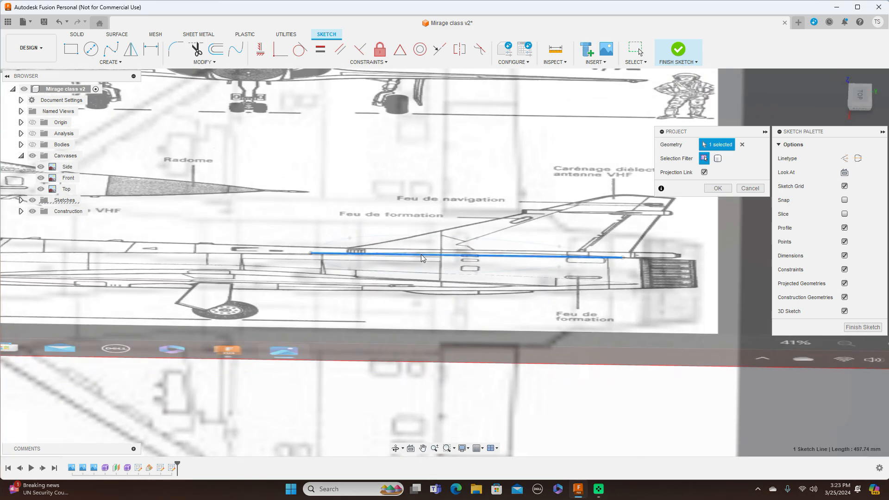
click(715, 188)
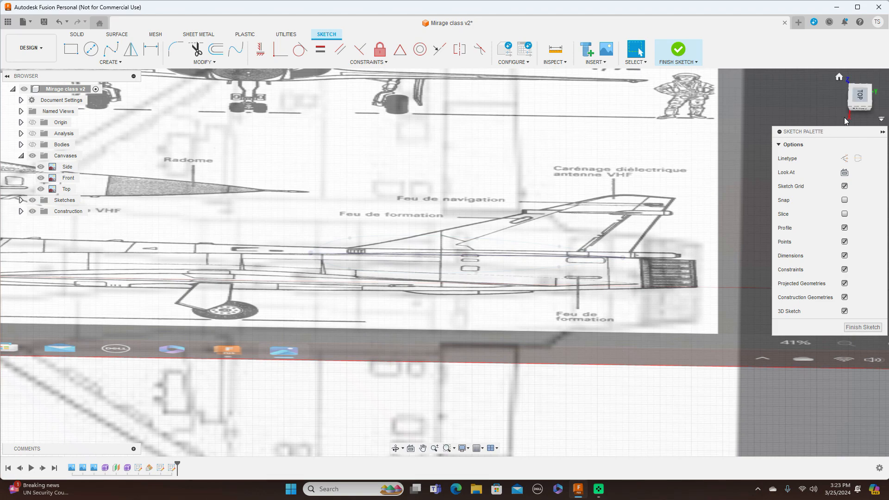
click(856, 107)
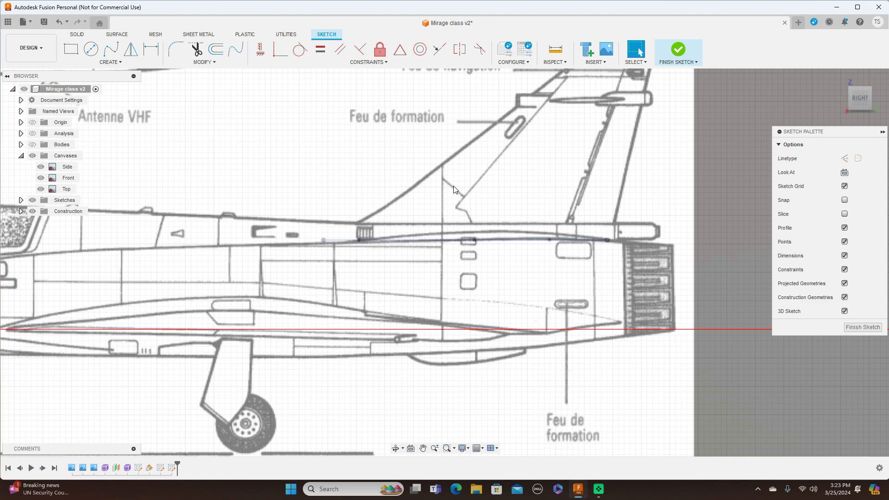
key(l)
scroll(455, 187, down, 1)
middle_drag(402, 227, 351, 279)
scroll(350, 279, down, 1)
click(289, 286)
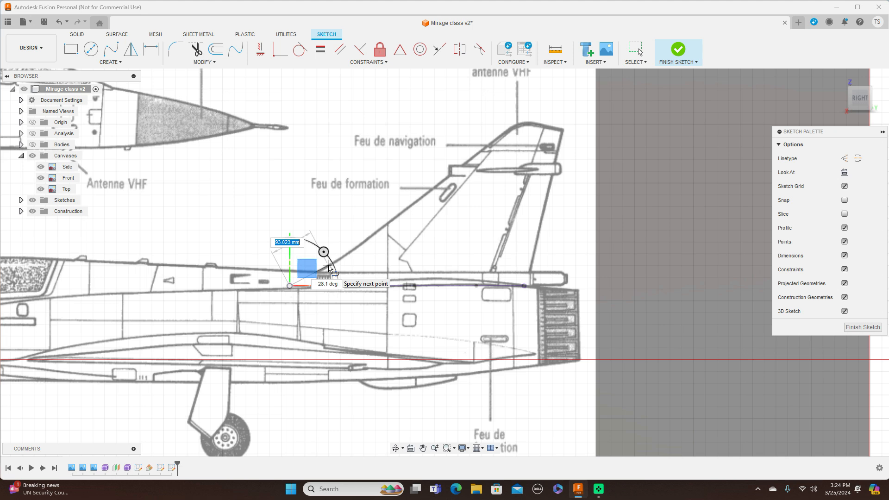
right_click(329, 268)
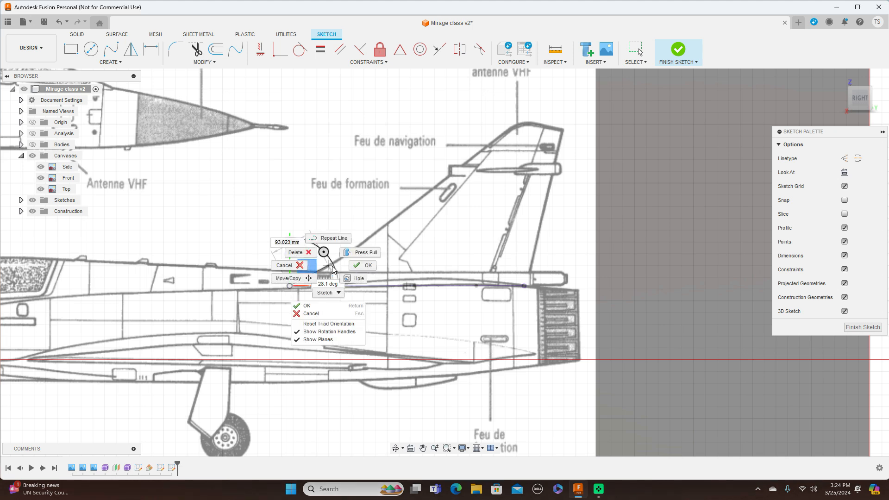
click(296, 267)
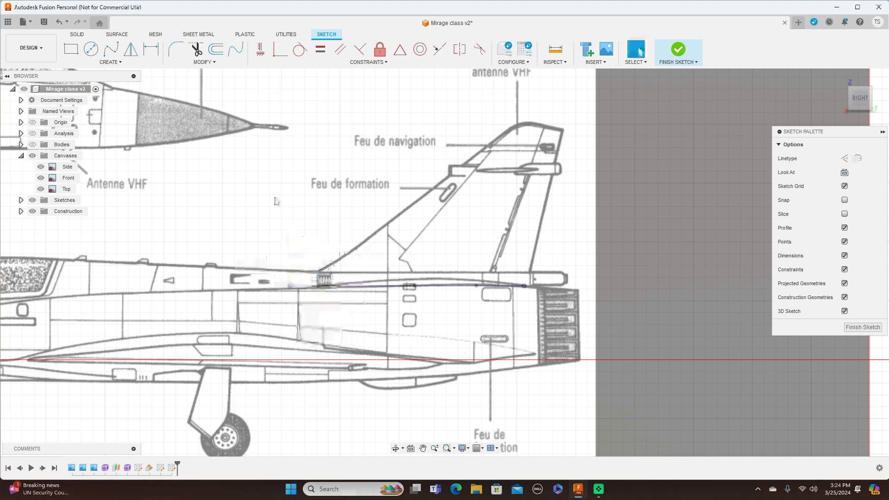
Step: Trace the fin's leading edge with a four-point fit point spline from the base line's front end to the start of the tip curve
click(118, 55)
click(290, 285)
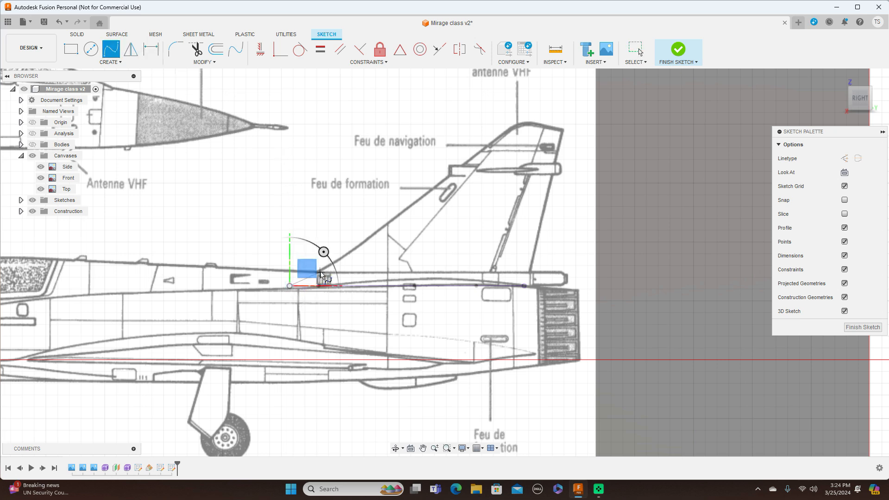
click(321, 271)
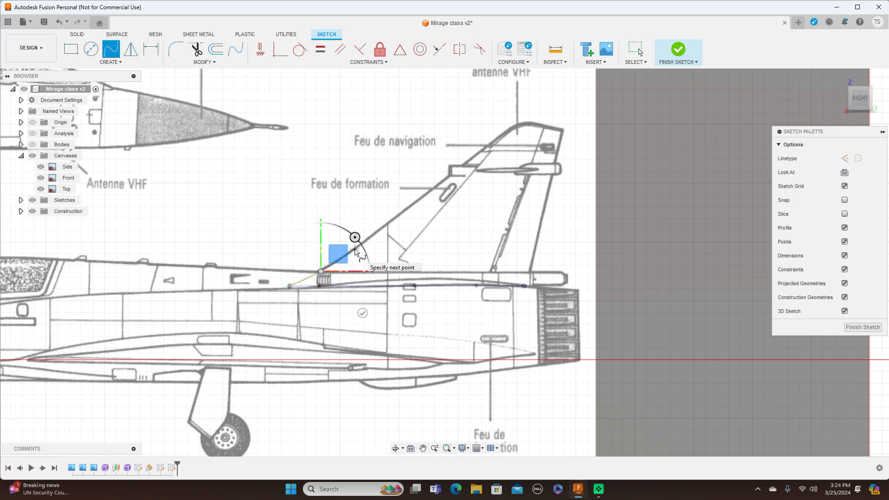
click(355, 249)
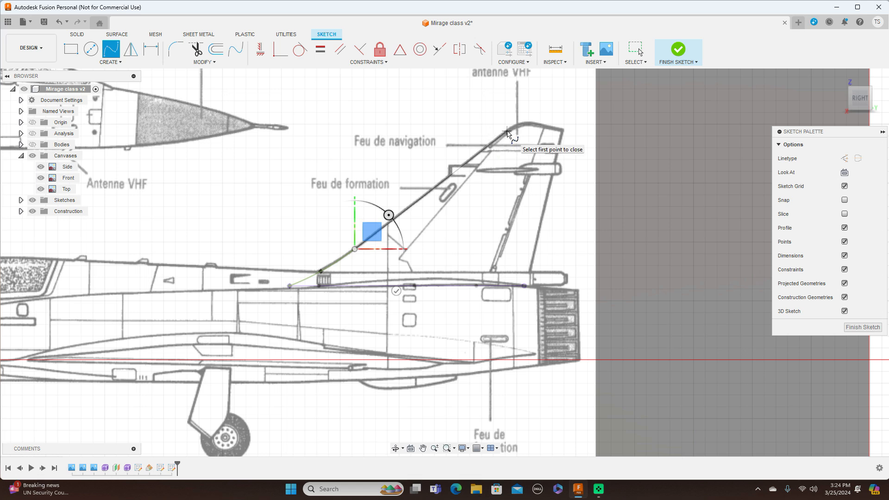
click(508, 132)
right_click(507, 132)
click(530, 132)
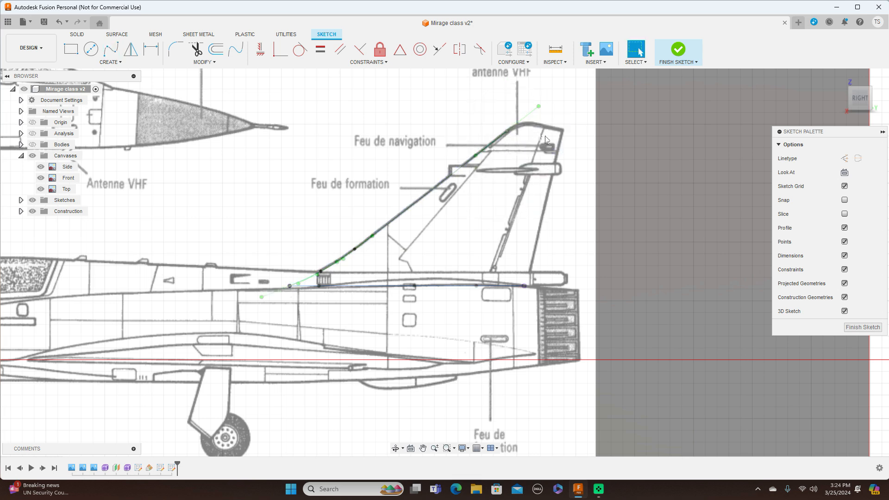
Step: Draw a trailing-edge line about 339 mm long from the base line's rear end to the fin tip's rear corner, and finish the sketch
key(l)
click(525, 286)
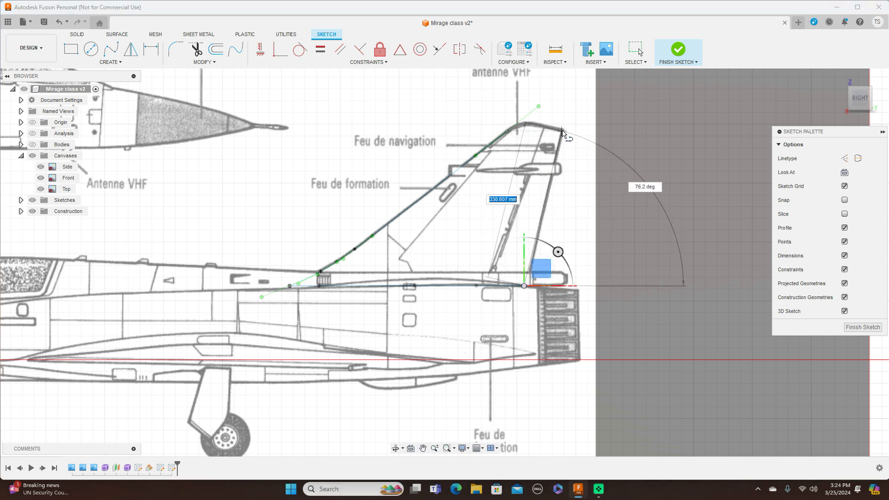
click(562, 132)
right_click(565, 133)
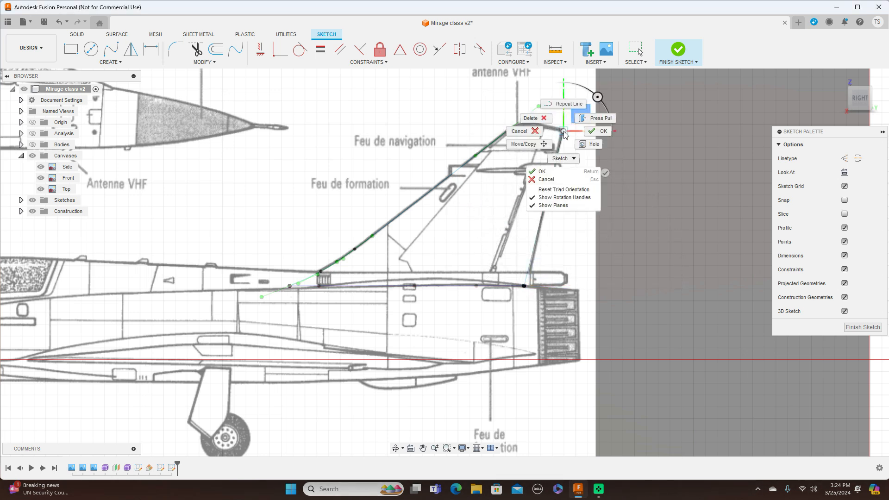
click(591, 133)
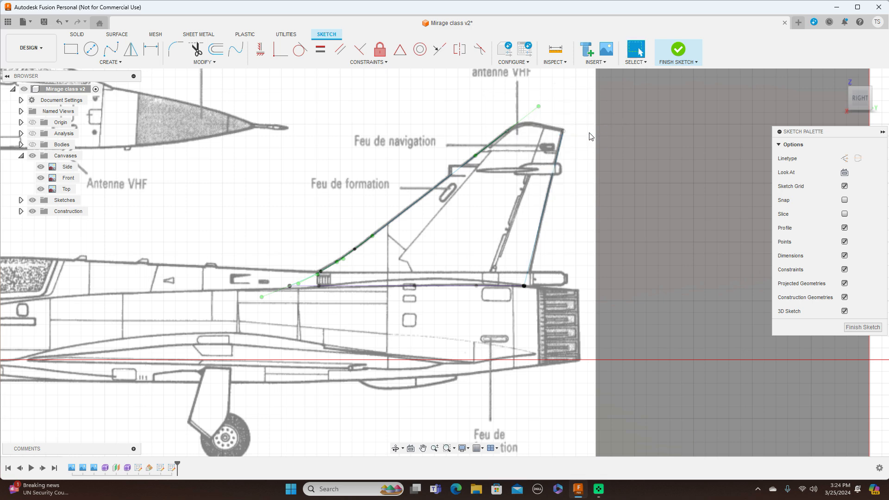
click(858, 328)
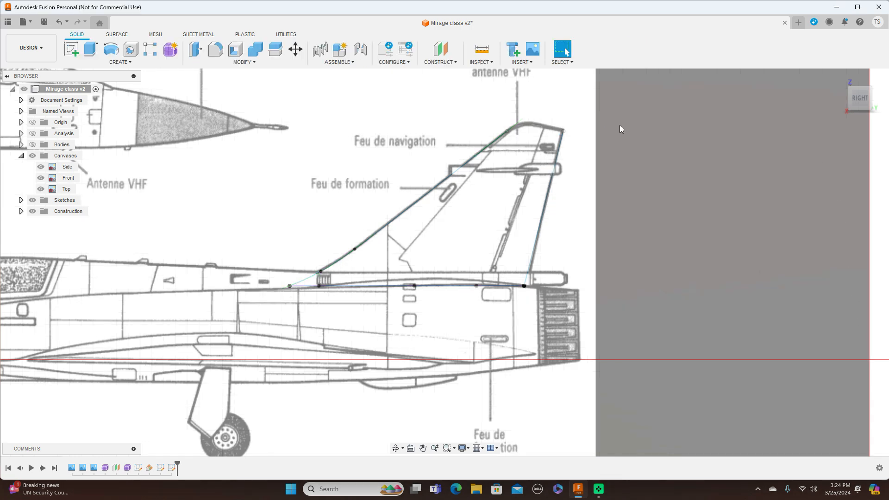
Step: Start a sweep on one half of the fin base profile, using Path + Guide Rail with Full Extents
mouse_move(862, 93)
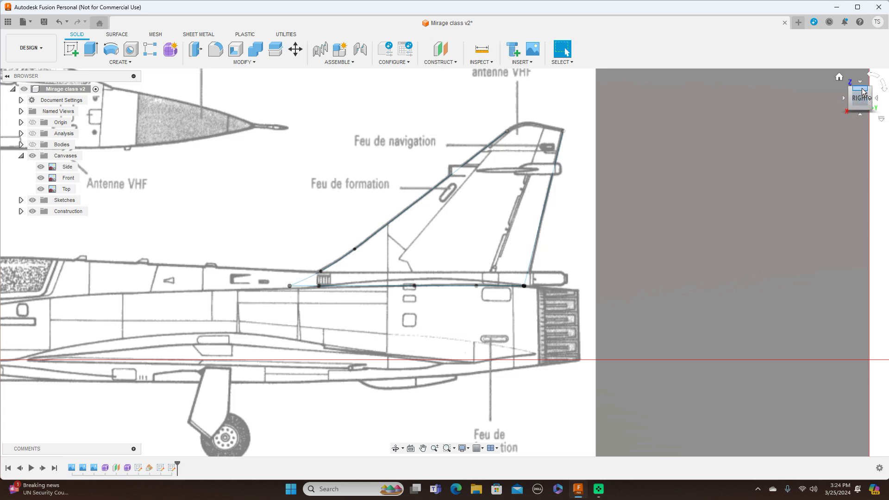
click(862, 90)
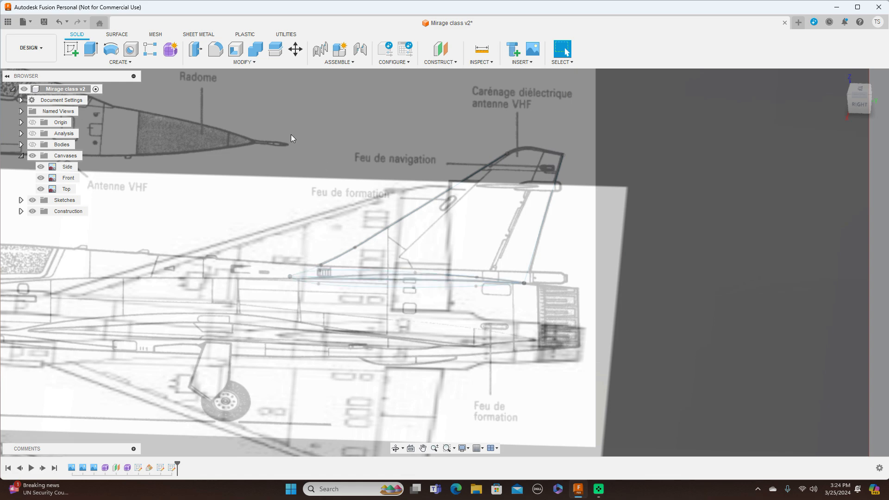
click(121, 62)
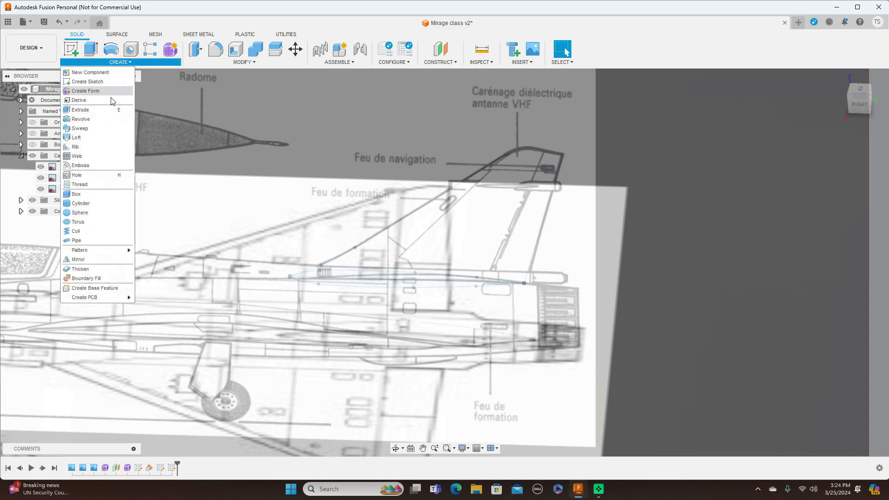
click(90, 132)
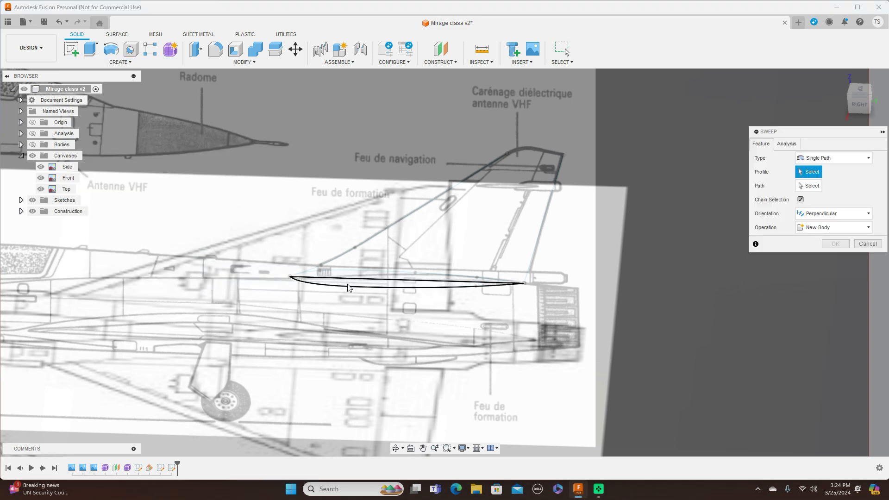
click(349, 287)
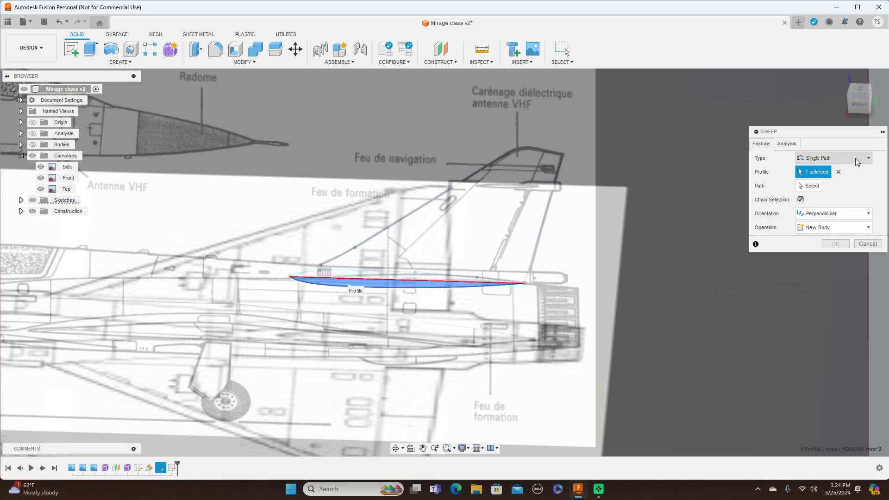
click(868, 159)
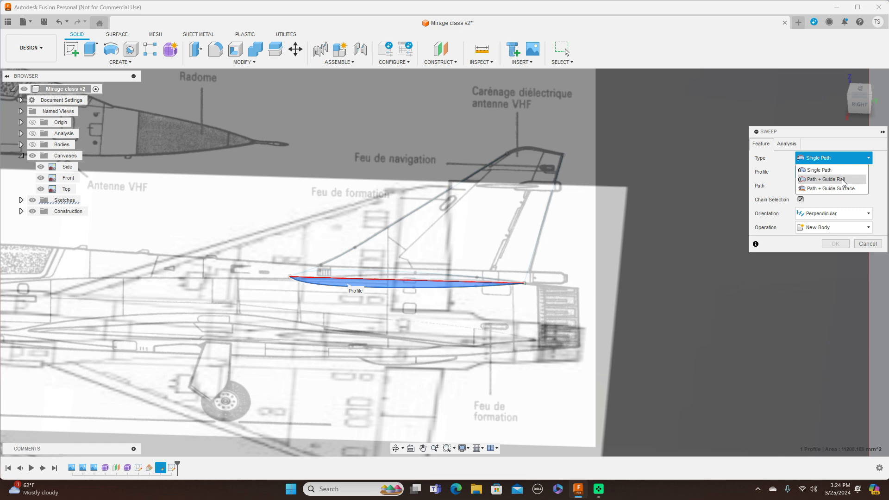
click(843, 181)
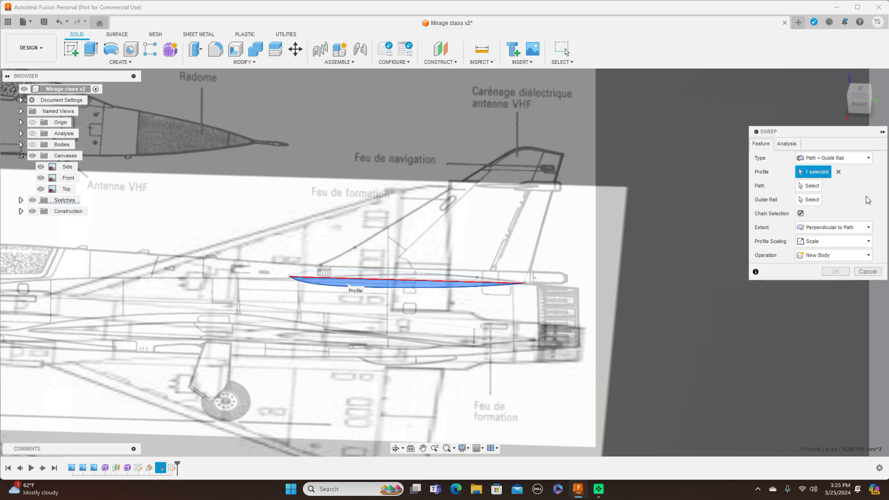
click(867, 228)
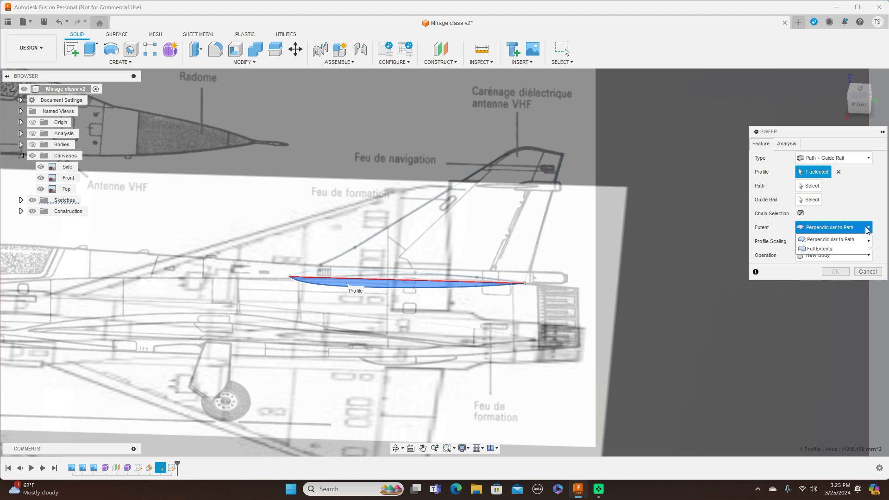
click(851, 252)
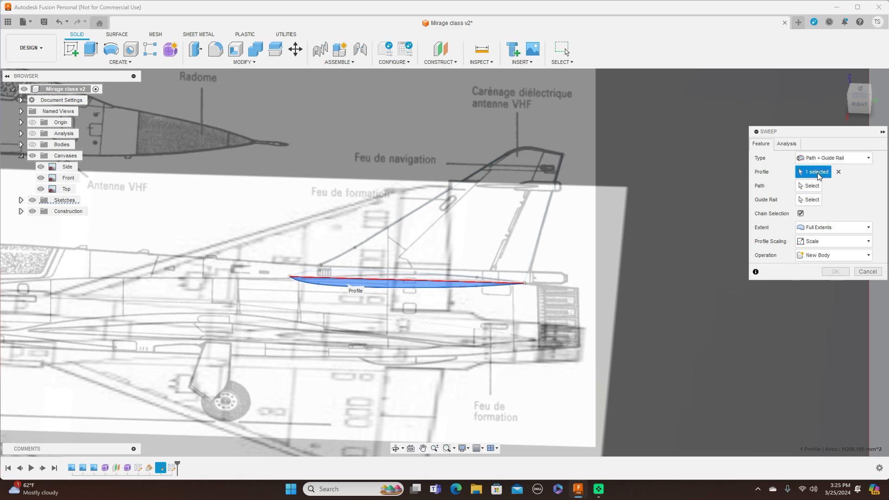
Step: Add the profile's other half and sweep the fin as a new body, with the leading edge as path and the trailing edge as guide rail
click(399, 274)
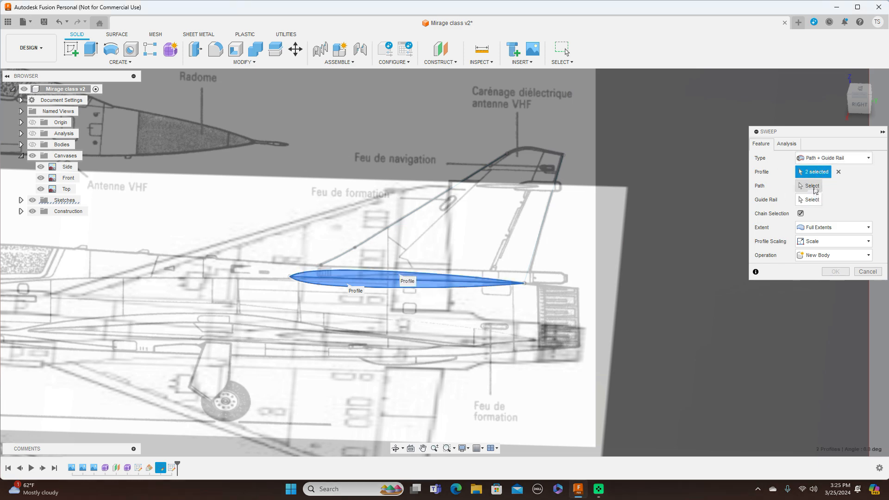
click(815, 191)
click(449, 191)
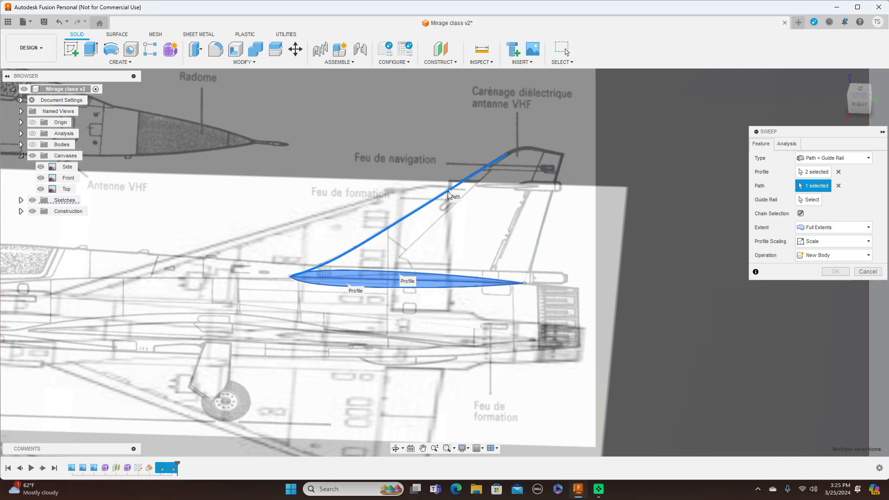
click(808, 201)
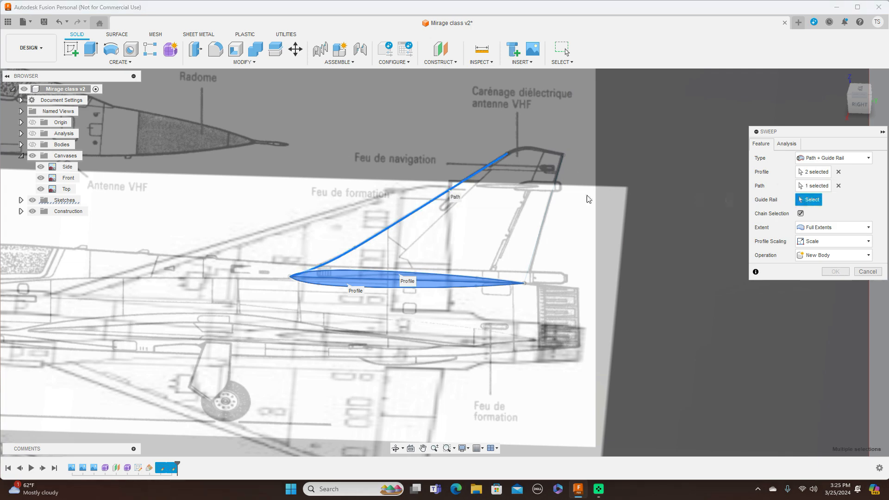
click(550, 211)
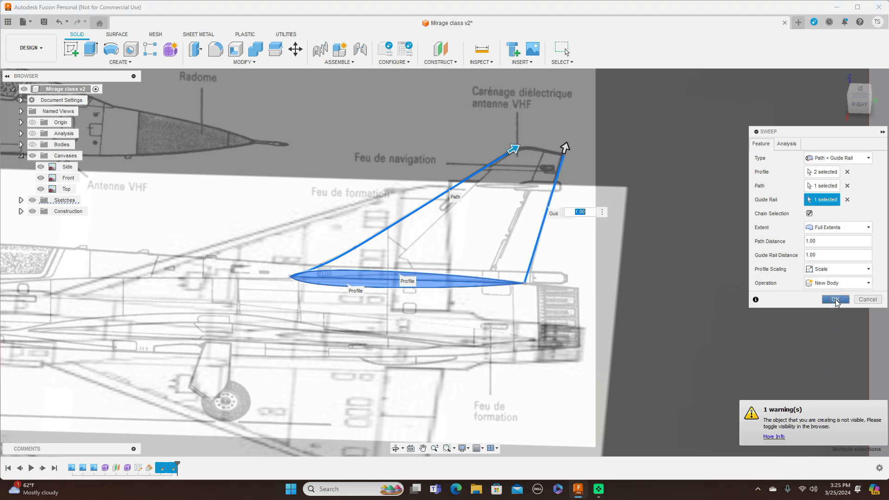
click(835, 300)
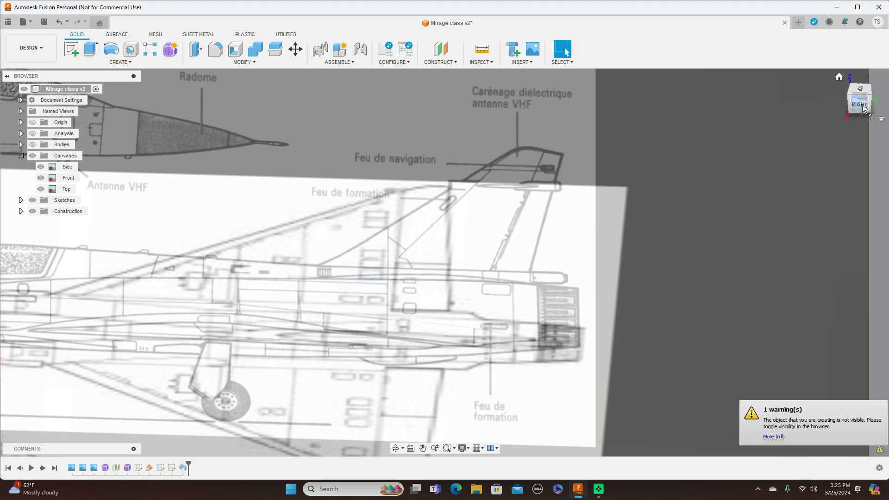
Step: Show the bodies, hide the canvases and sketches, and inspect the swept fin from the side and above
scroll(741, 239, down, 5)
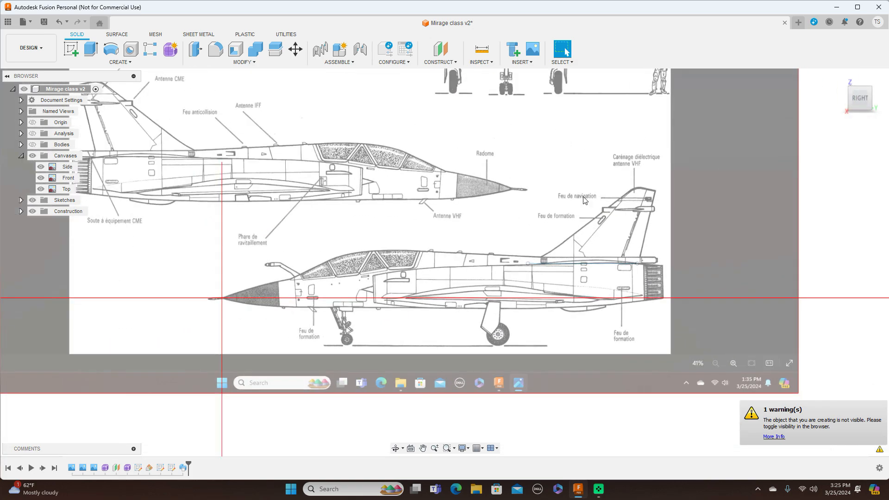
click(32, 144)
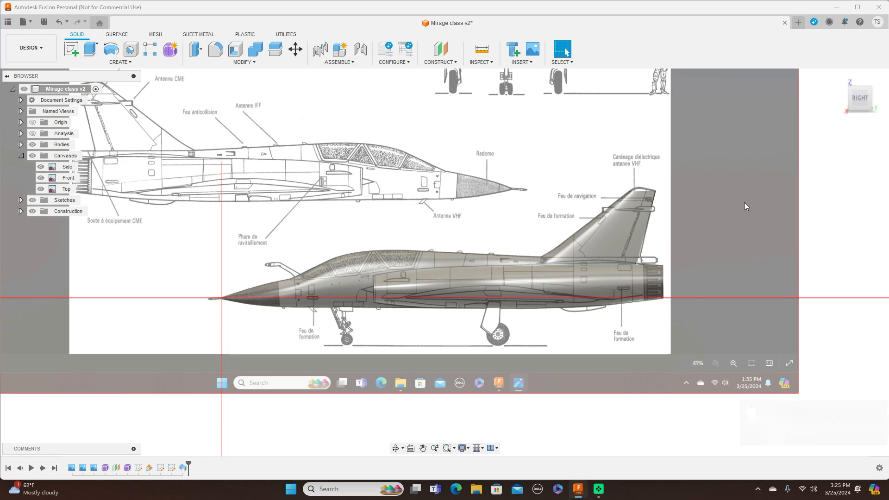
scroll(744, 202, up, 2)
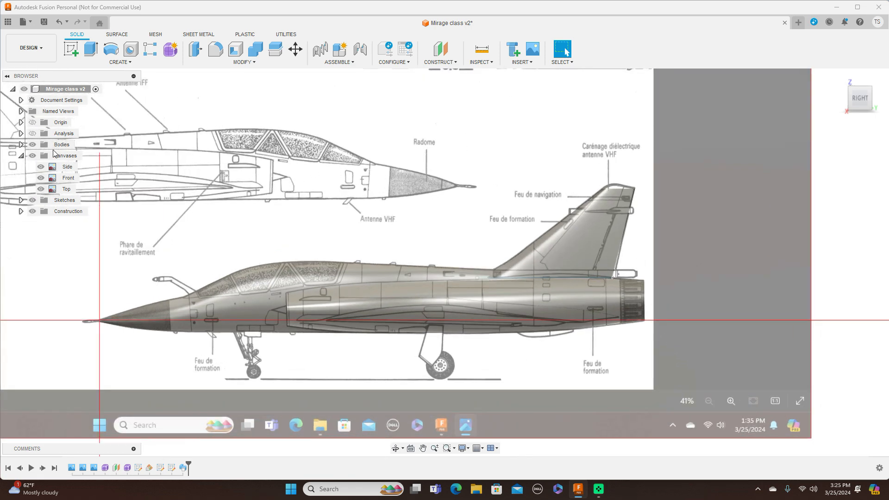
click(33, 156)
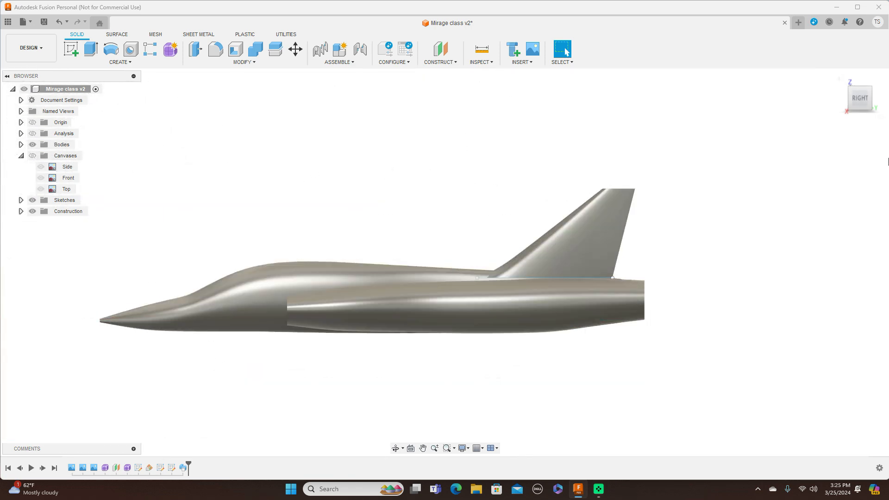
click(33, 200)
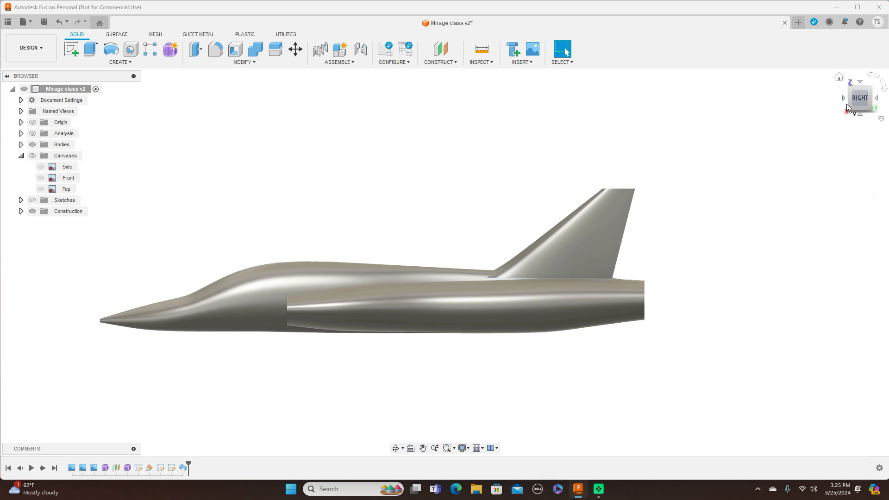
drag(849, 87, 823, 95)
mouse_move(445, 263)
shift+middle_down()
mouse_move(611, 248)
mouse_move(699, 273)
mouse_move(672, 315)
mouse_move(665, 359)
shift+middle_up()
shift+middle_drag(633, 217, 615, 160)
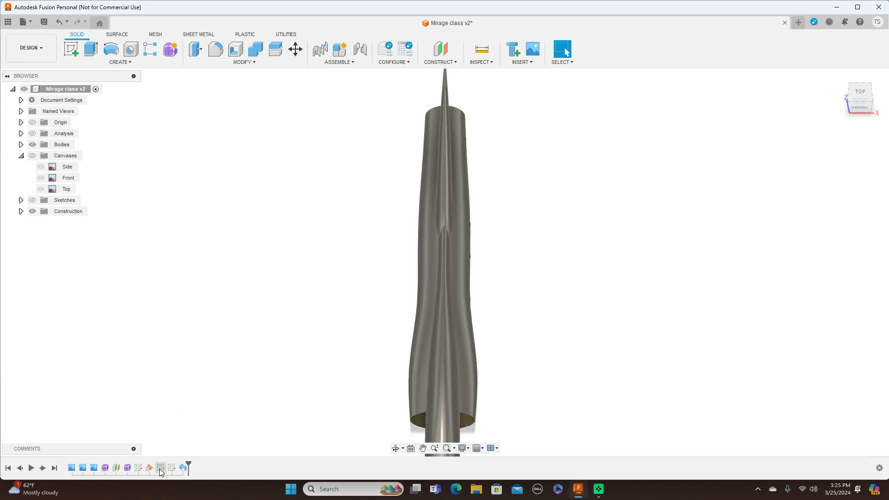
Step: Show the sketches and edit the fin base profile, pulling three spline fit points closer to the centreline to thin the fin
click(32, 200)
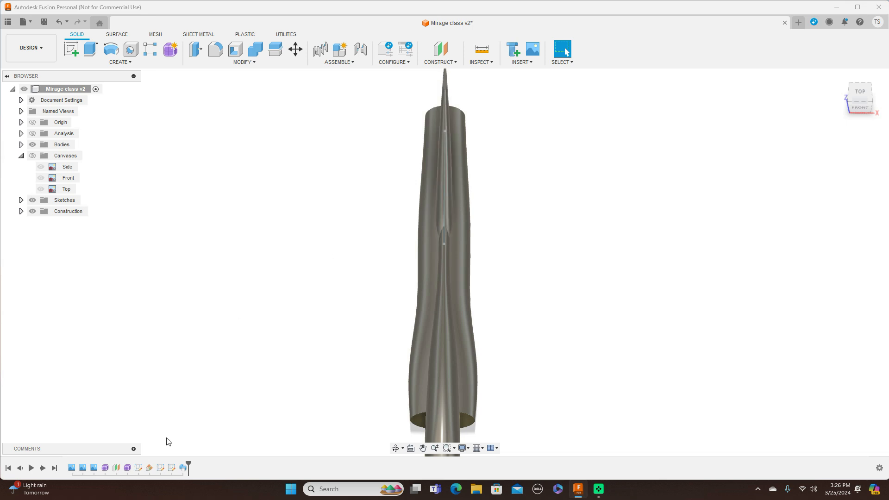
click(160, 469)
right_click(161, 470)
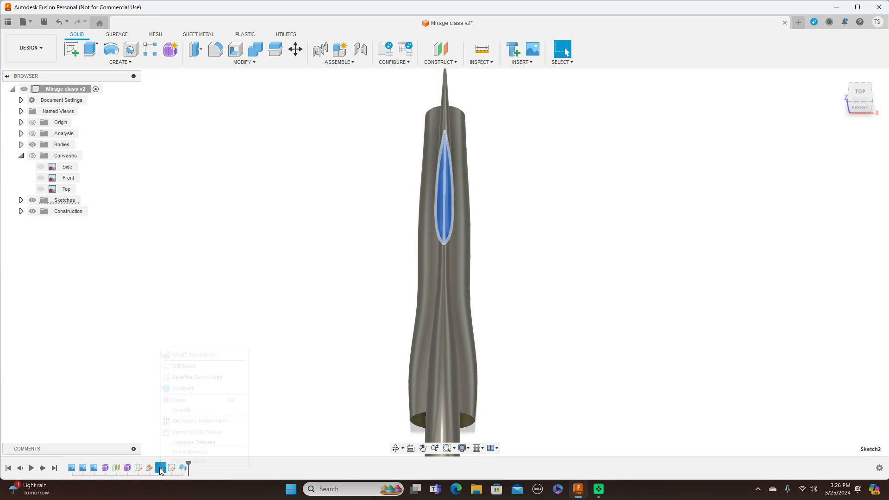
click(198, 367)
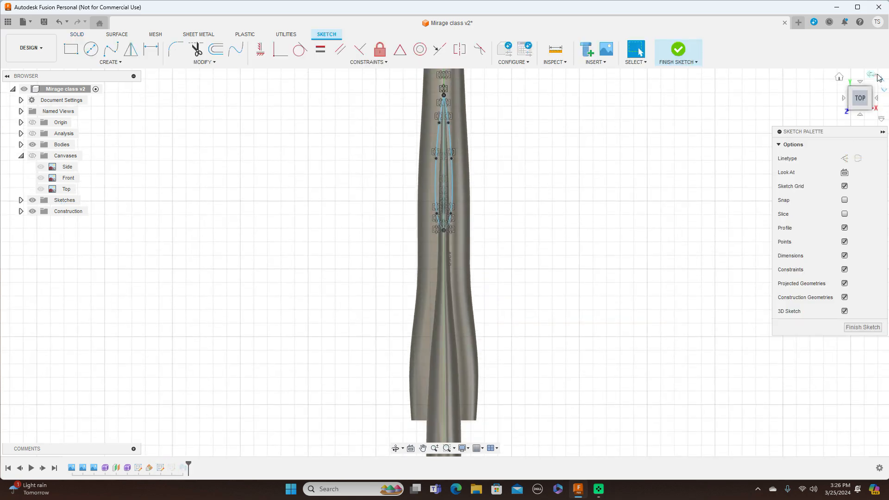
click(877, 82)
scroll(305, 320, up, 3)
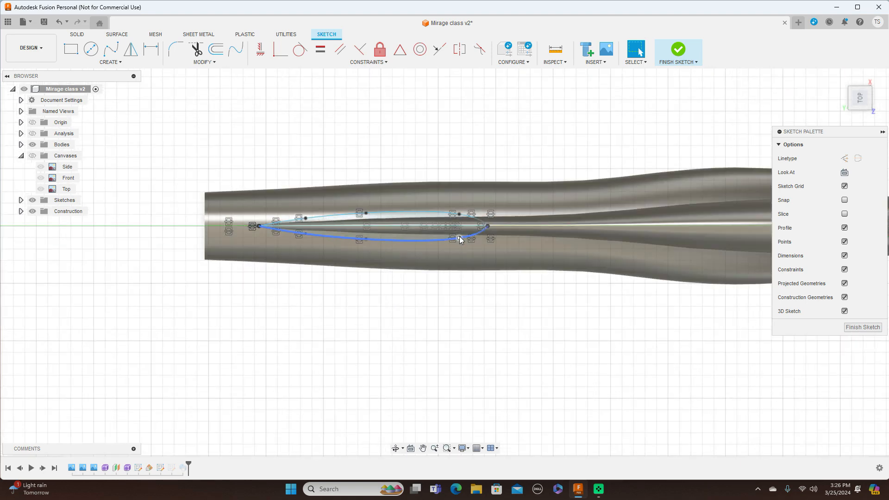
click(459, 239)
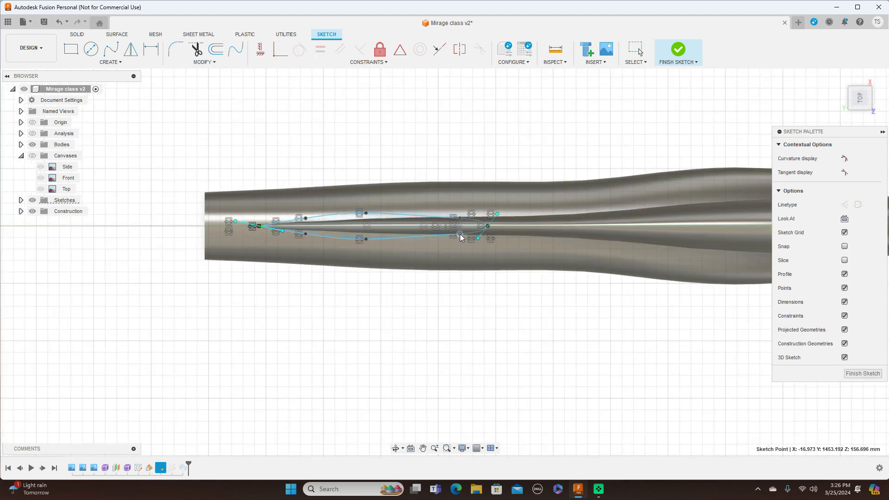
drag(366, 239, 366, 236)
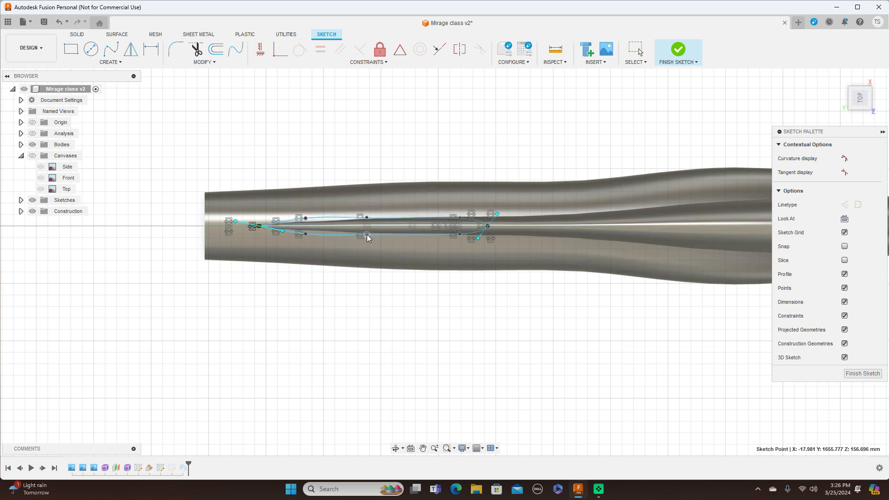
drag(306, 232, 307, 230)
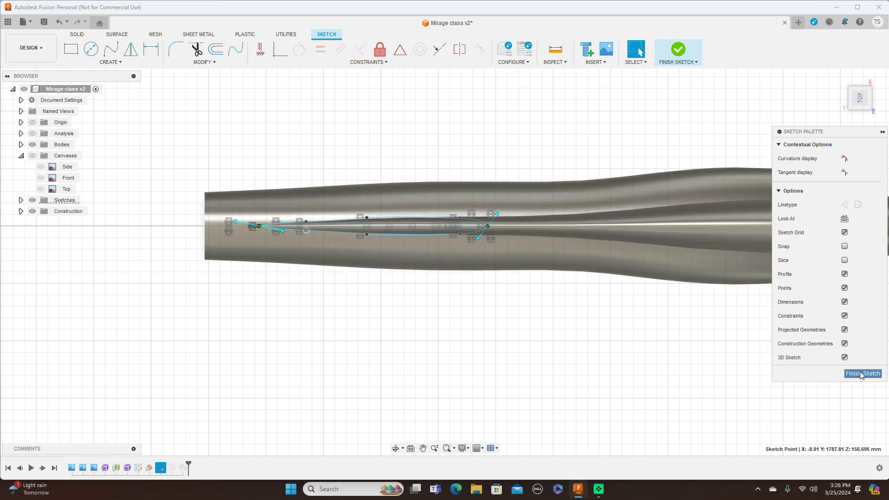
click(862, 375)
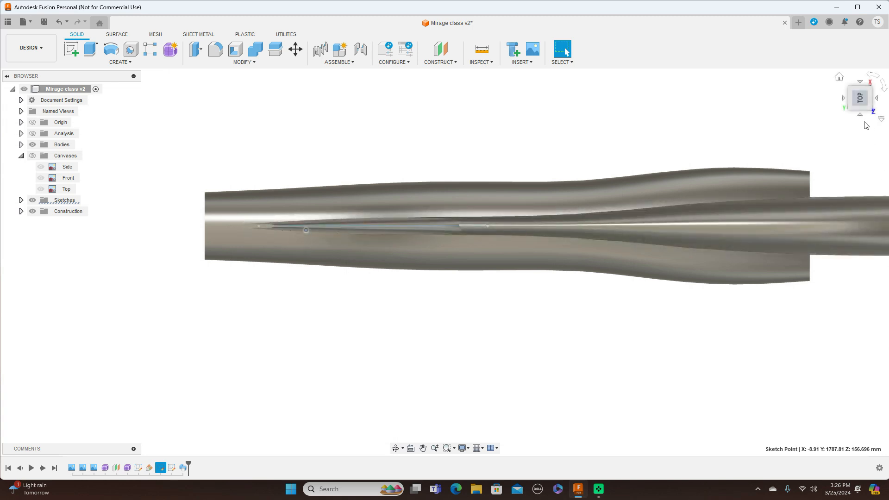
Step: Examine the thinned fin from both sides and the front, showing the canvases to compare its thickness with the front drawing
click(860, 115)
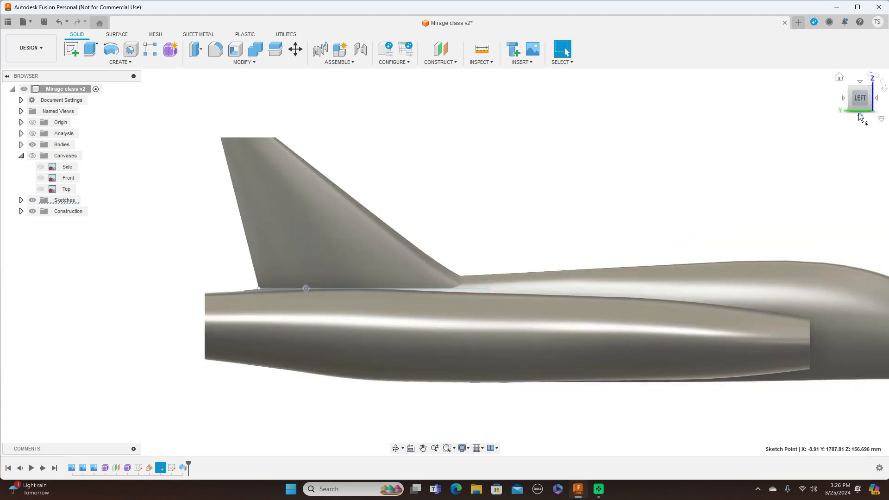
click(878, 99)
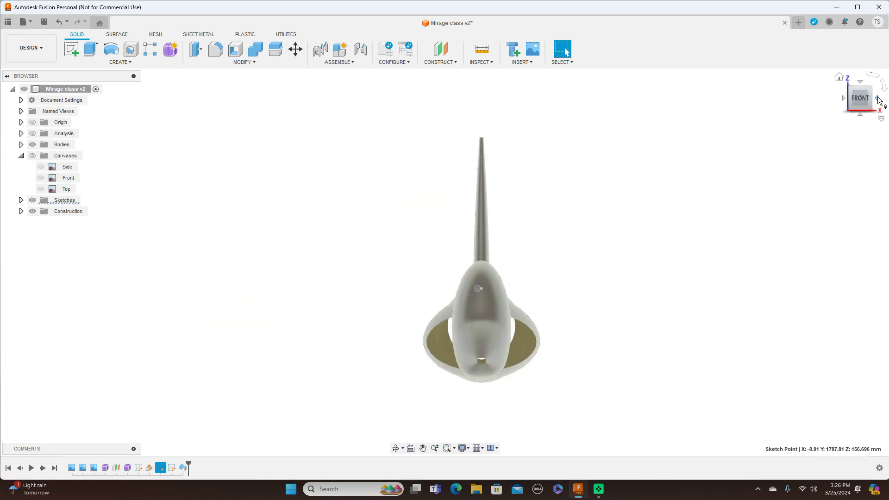
click(878, 99)
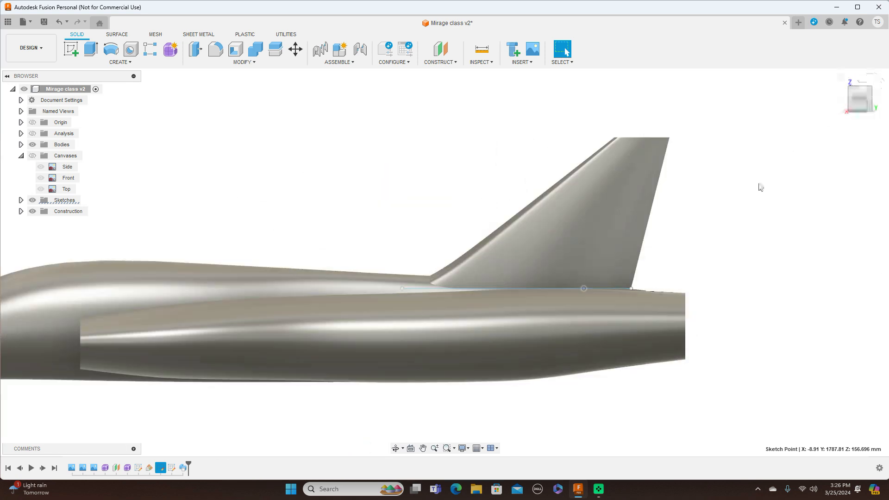
scroll(764, 198, down, 3)
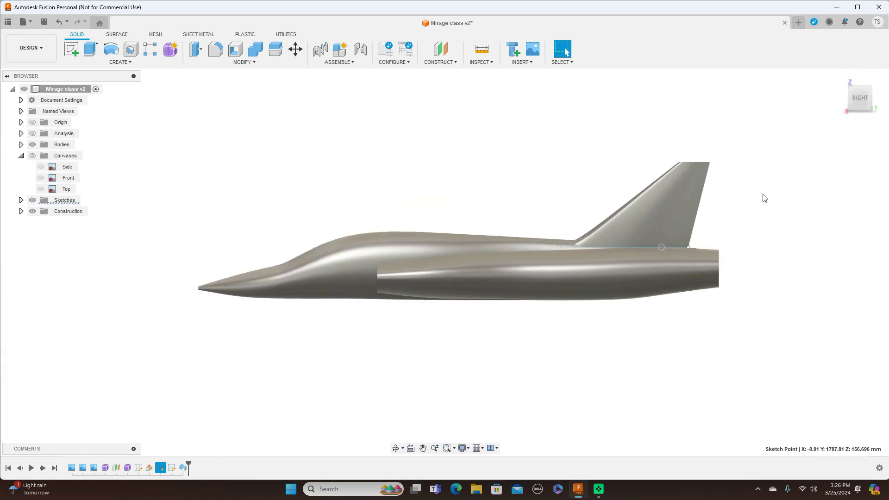
mouse_move(849, 98)
mouse_down()
mouse_move(874, 105)
mouse_move(875, 98)
mouse_move(847, 100)
mouse_move(856, 100)
mouse_up()
click(856, 100)
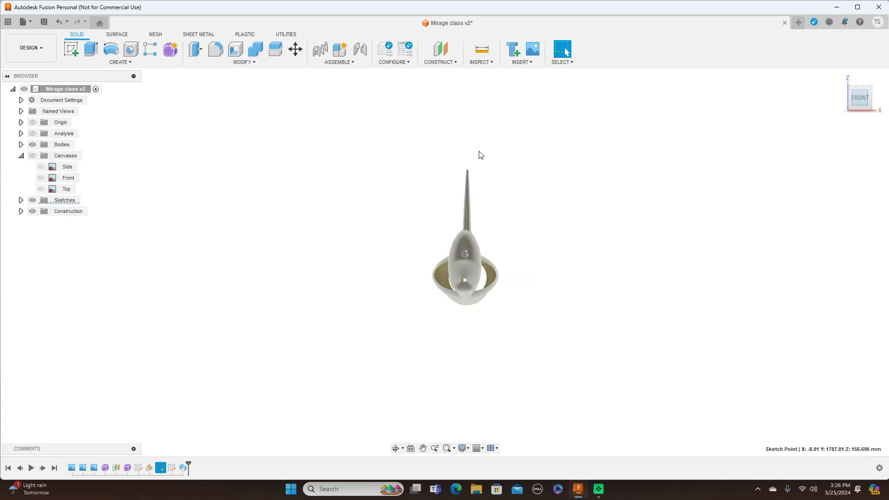
click(32, 158)
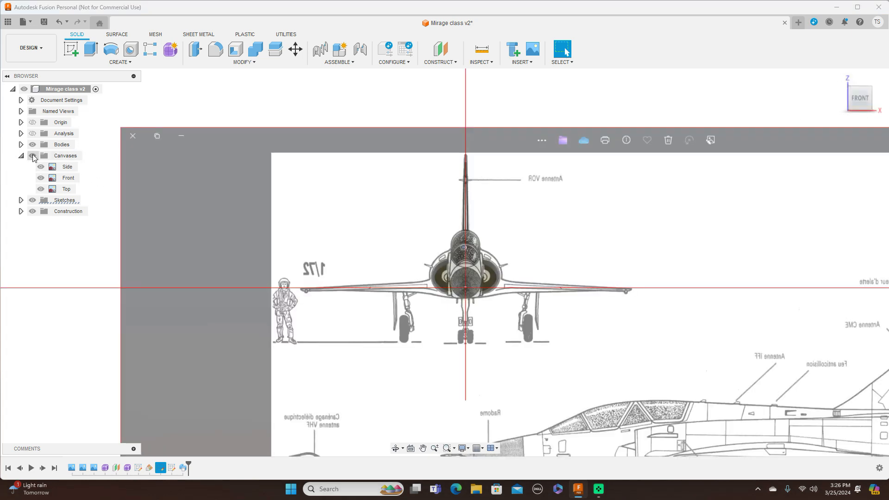
scroll(362, 162, up, 2)
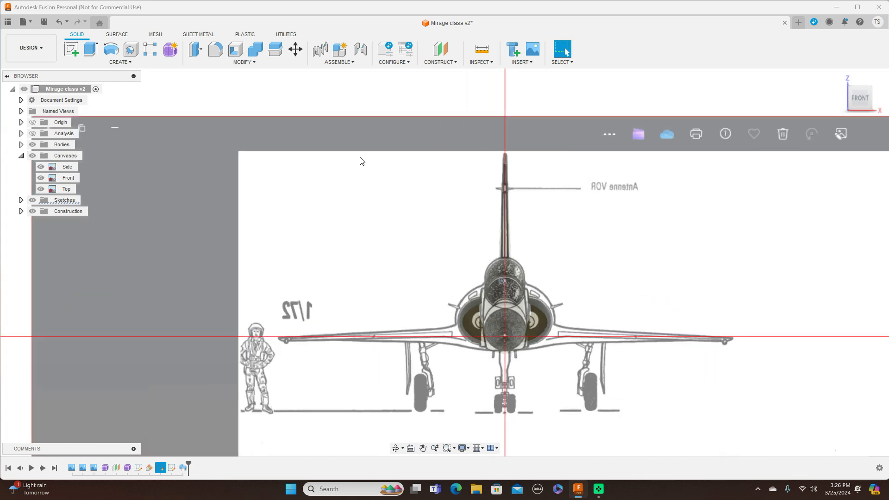
Step: Switch to the right side view and hide all the canvases and sketches so only the aircraft bodies show
click(873, 99)
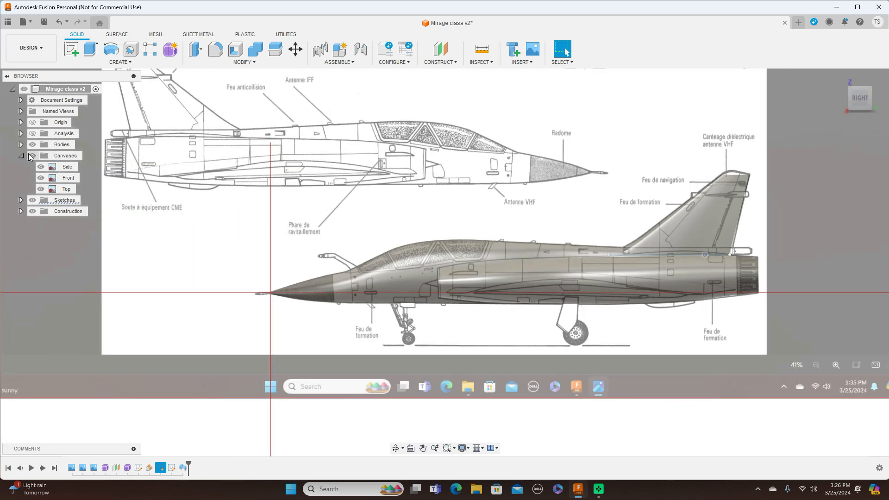
click(33, 156)
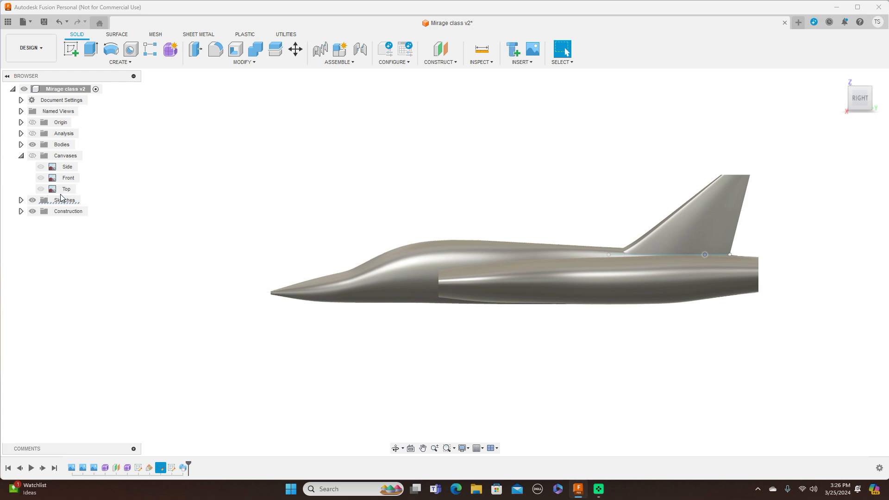
click(33, 200)
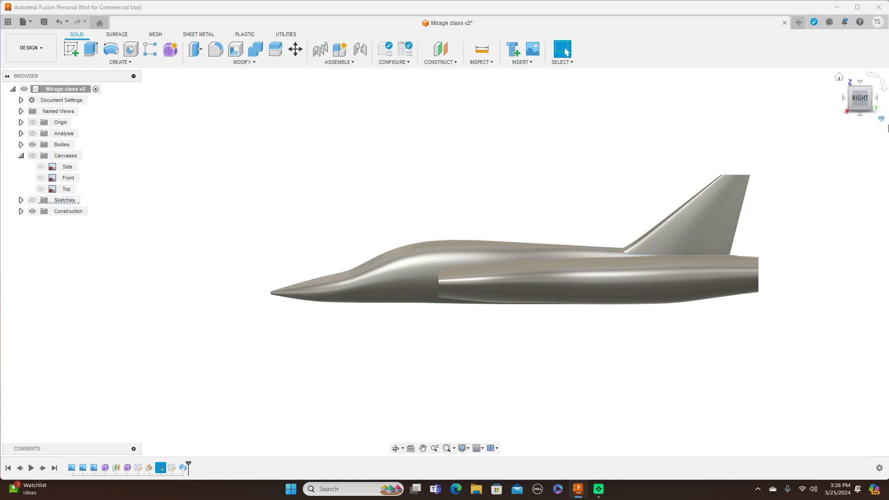
Step: Examine the fuselage, air intake and thinned tail fin from the right side and from oblique front angles
scroll(760, 137, up, 2)
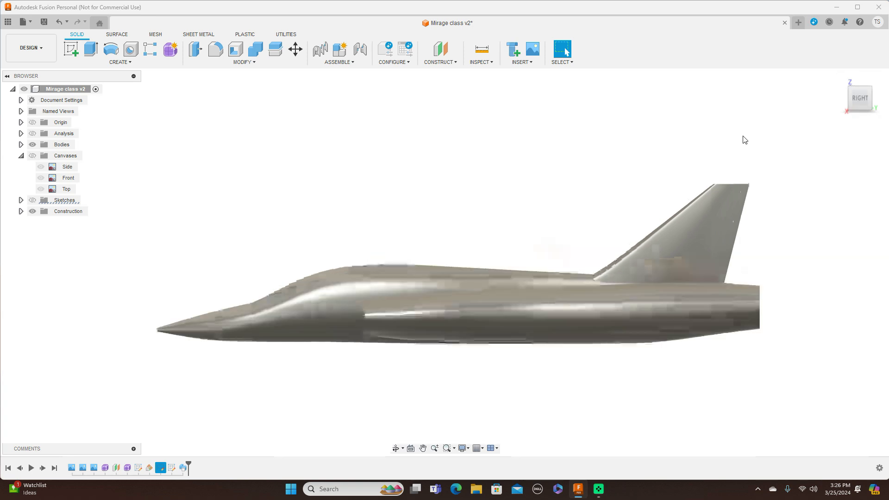
mouse_move(445, 262)
shift+middle_down()
mouse_move(484, 267)
mouse_move(519, 306)
mouse_move(561, 271)
mouse_move(472, 277)
shift+middle_up()
drag(880, 100, 848, 98)
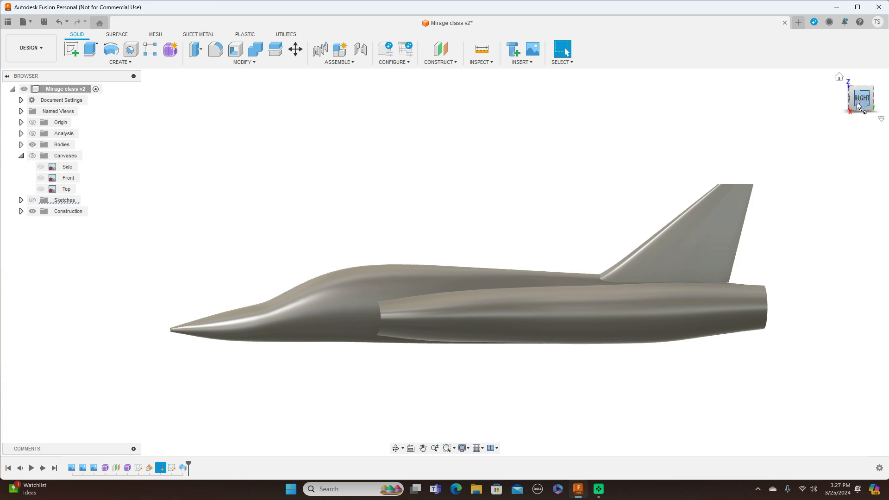
click(857, 108)
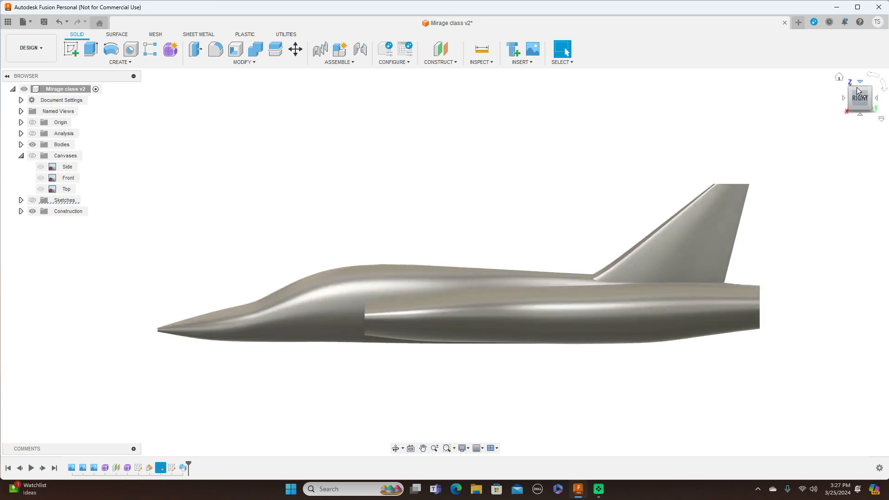
shift+middle_drag(445, 262, 555, 268)
click(870, 98)
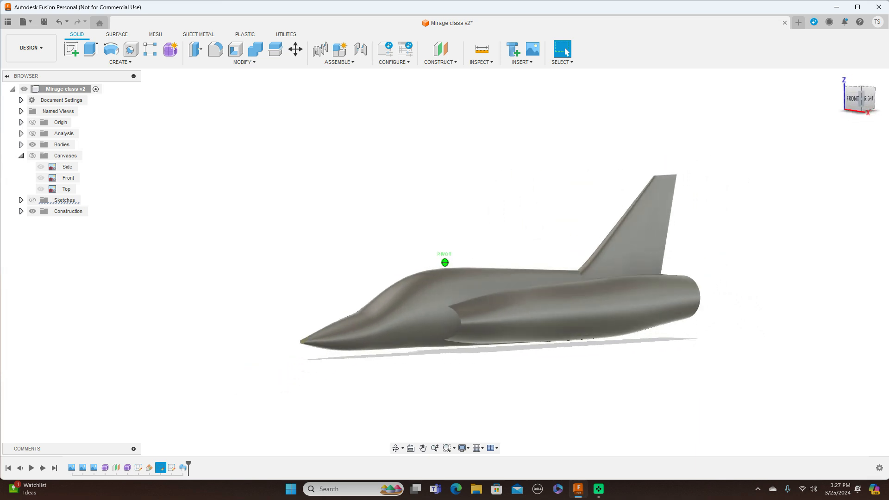
mouse_move(862, 97)
mouse_down()
mouse_move(888, 86)
mouse_move(888, 98)
mouse_move(839, 90)
mouse_up()
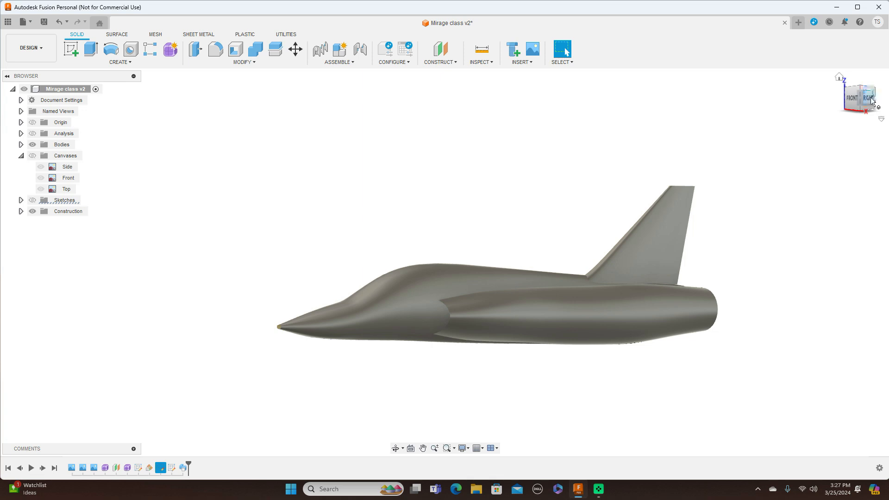